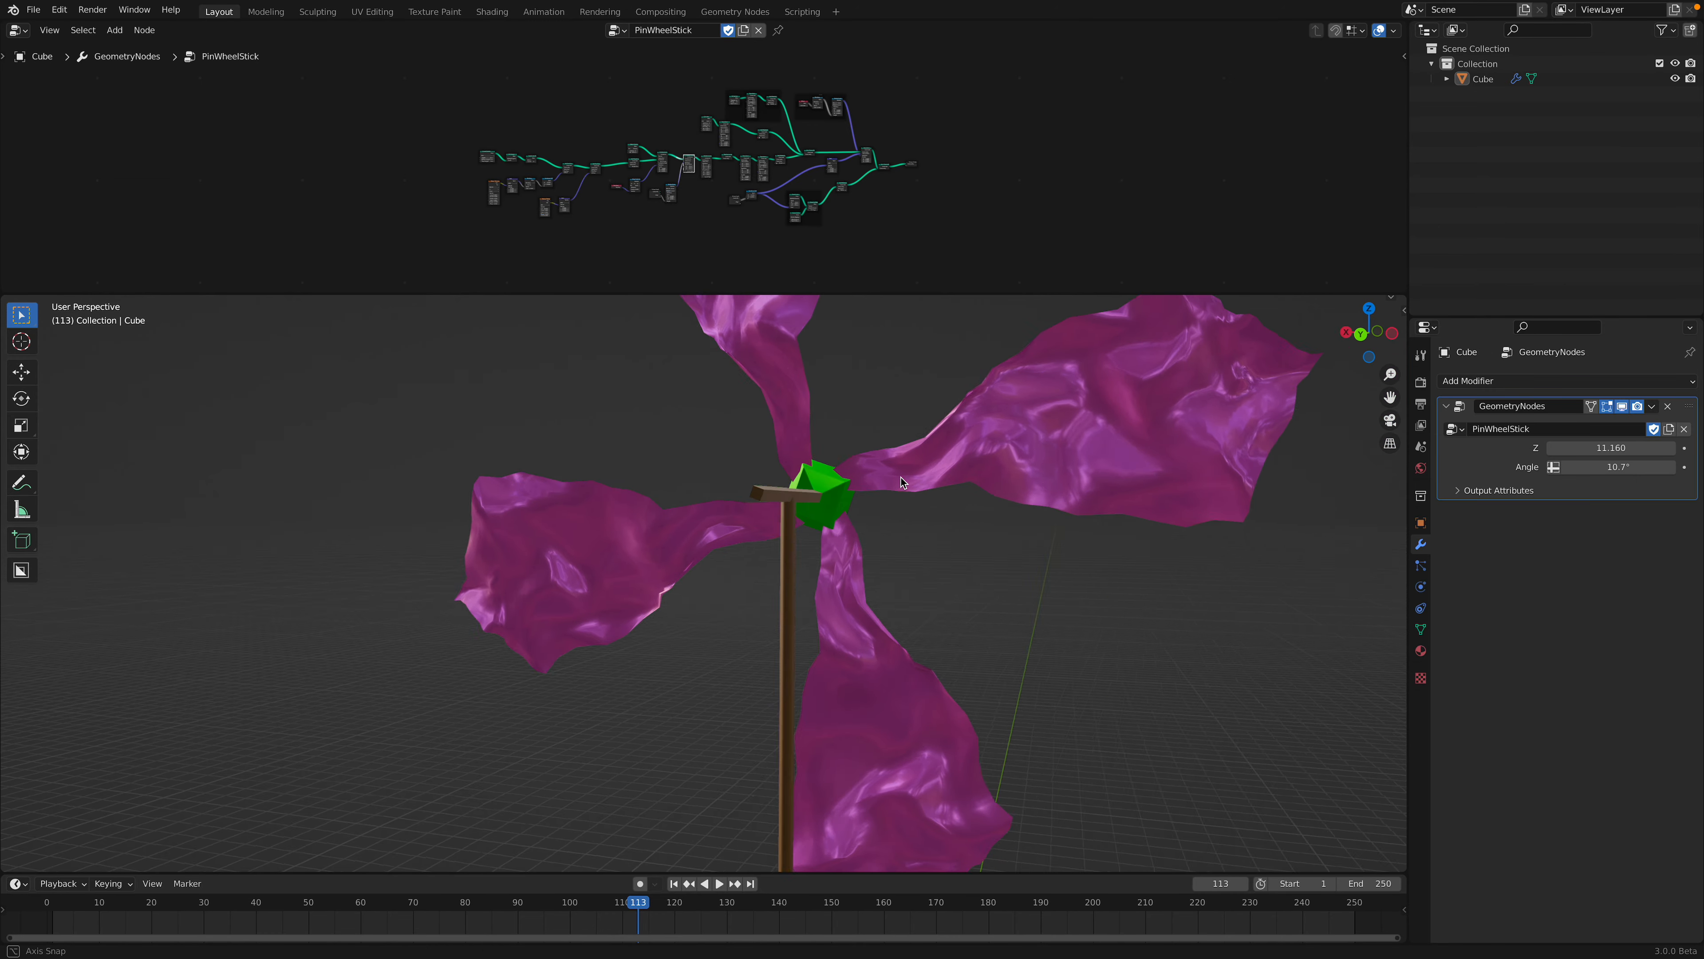
- Play the animation while orbiting around the pinwheel, and stop it
key("space")
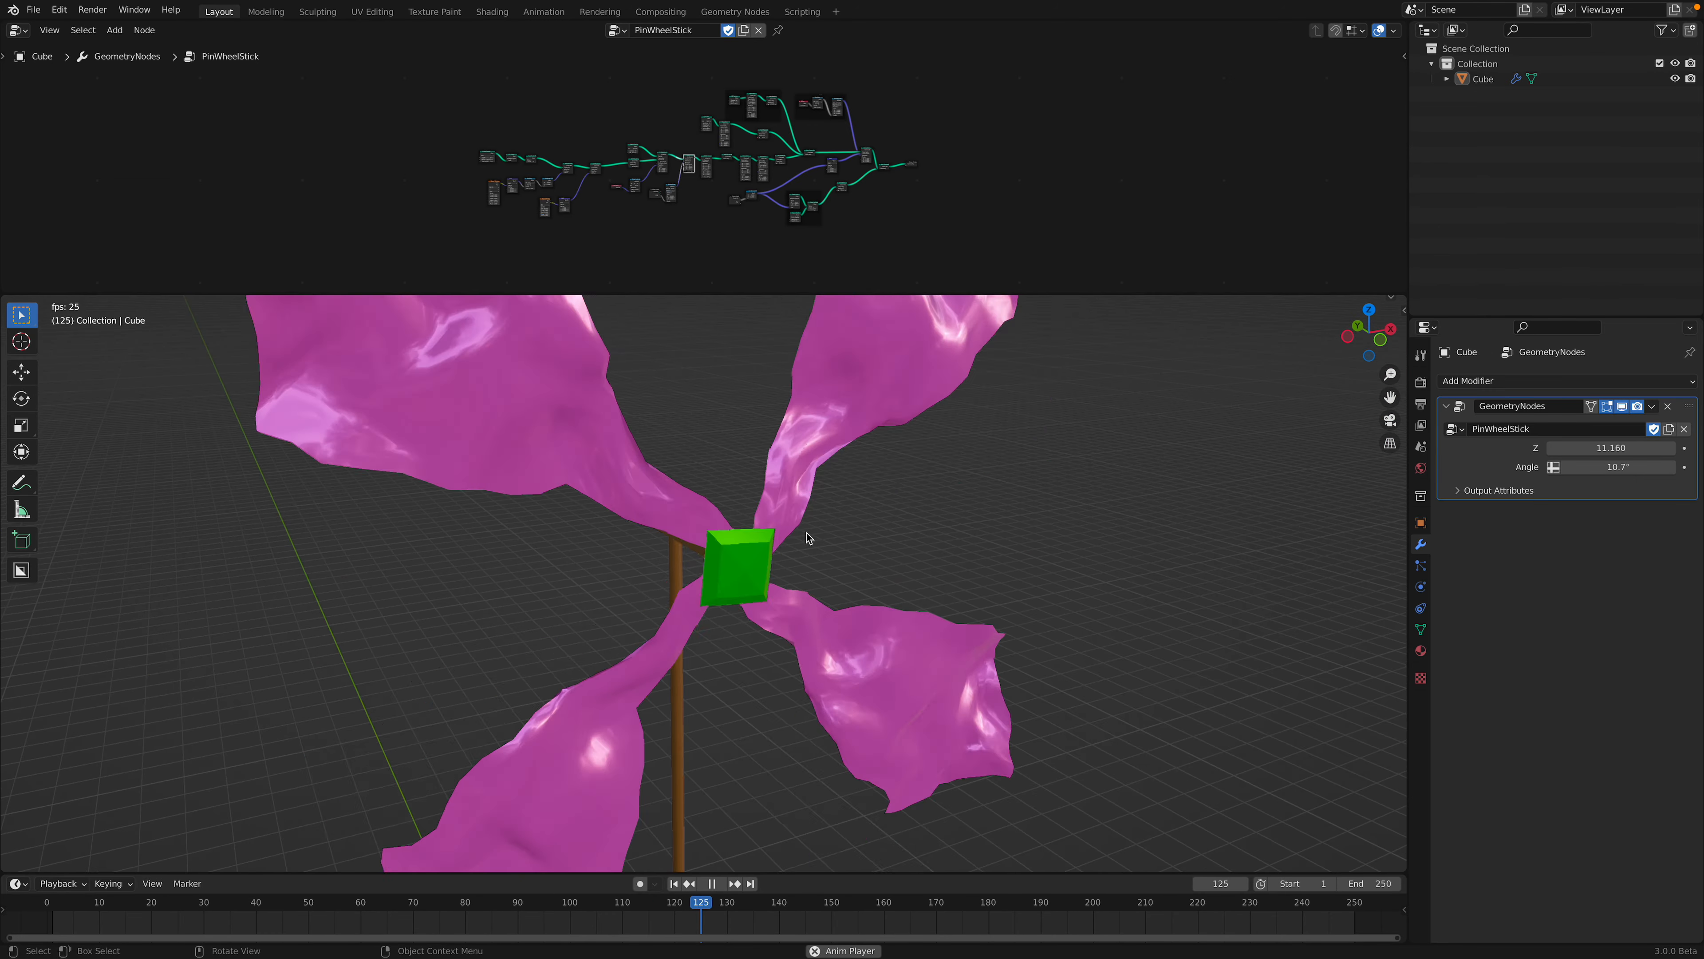
scroll(776, 537, "down", 2)
key("space")
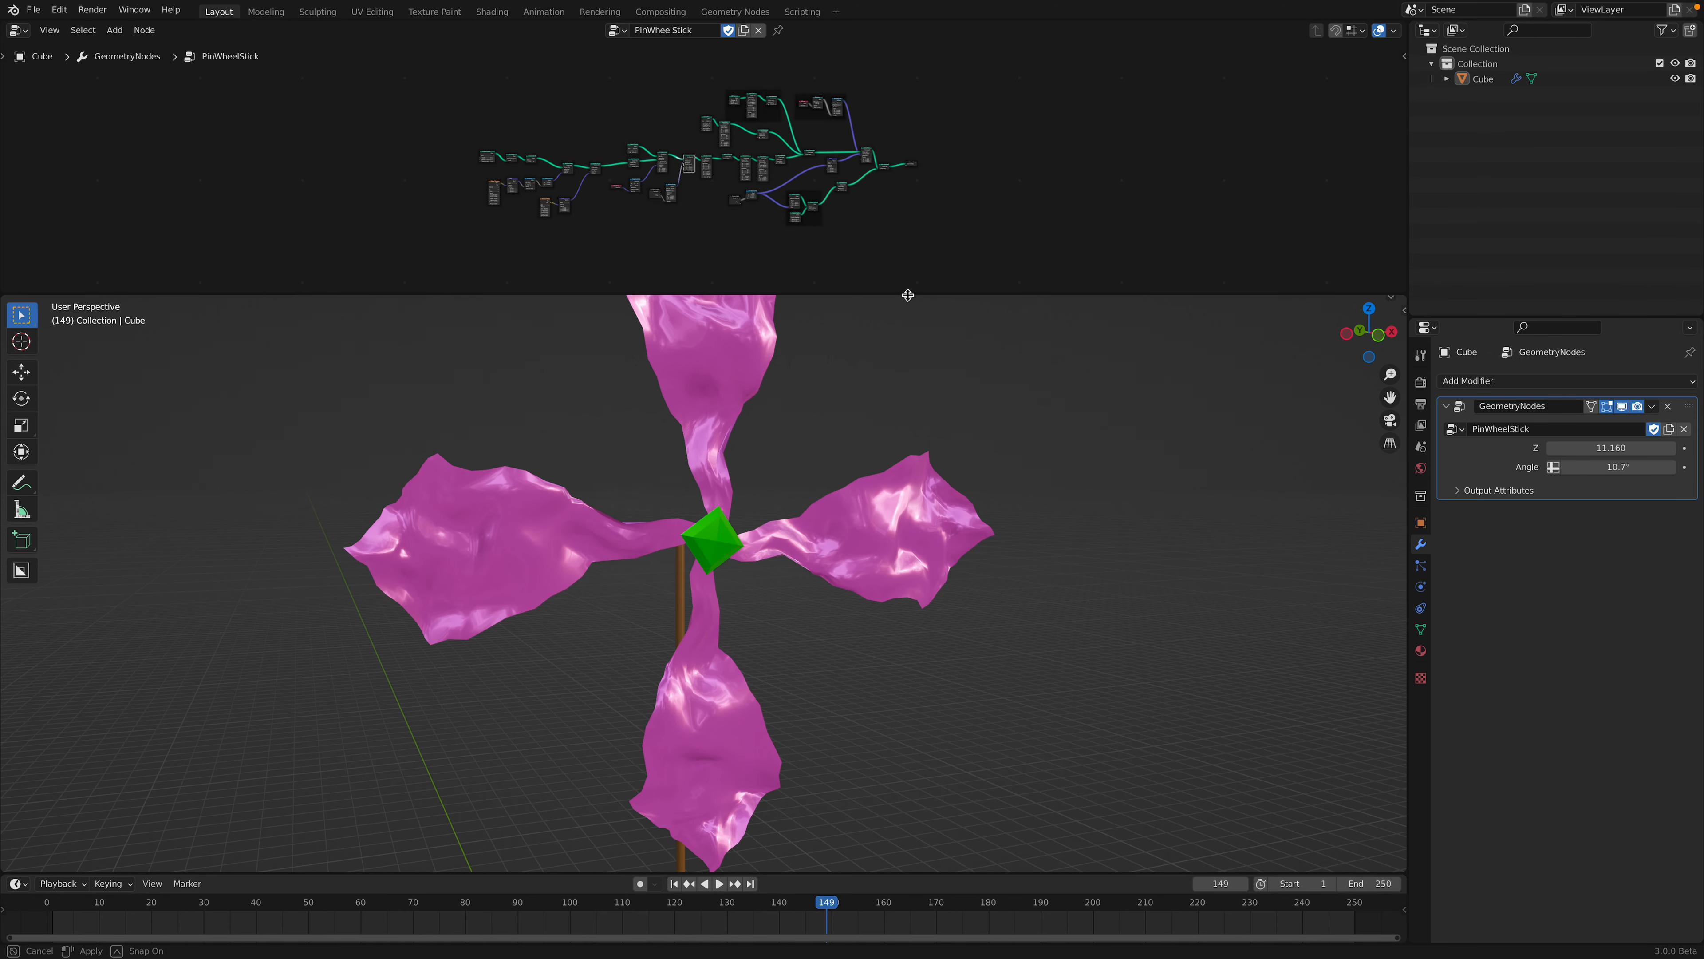
- Enlarge the node editor and examine the Cylinder, Transform and Set Material nodes that build the stick
left_click_drag(908, 295, 907, 497)
scroll(738, 376, "up", 6)
scroll(761, 259, "up", 13)
left_click_drag(570, 171, 563, 179)
scroll(590, 202, "up", 1)
middle_click_drag(611, 235, 618, 176)
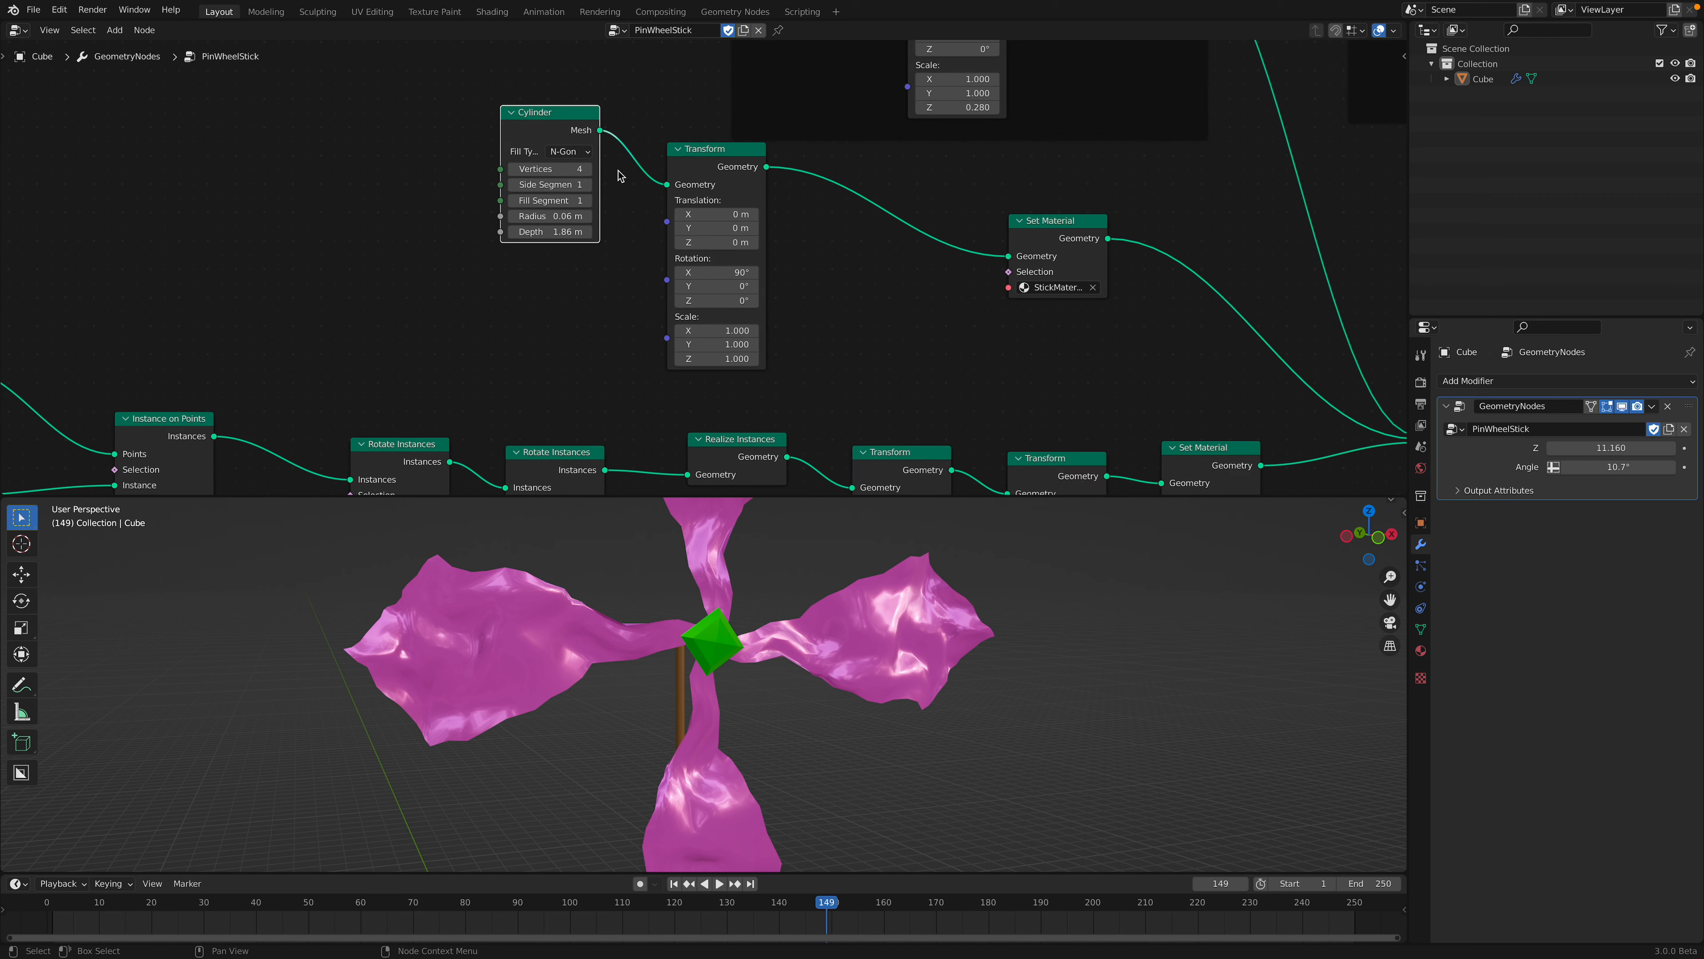
- Try a higher vertex count on the Mesh Circle node for more petals, and preview the animation
scroll(475, 310, "down", 3)
middle_click_drag(532, 314, 814, 282)
scroll(813, 282, "down", 4)
middle_click_drag(625, 335, 753, 319)
scroll(604, 316, "up", 2)
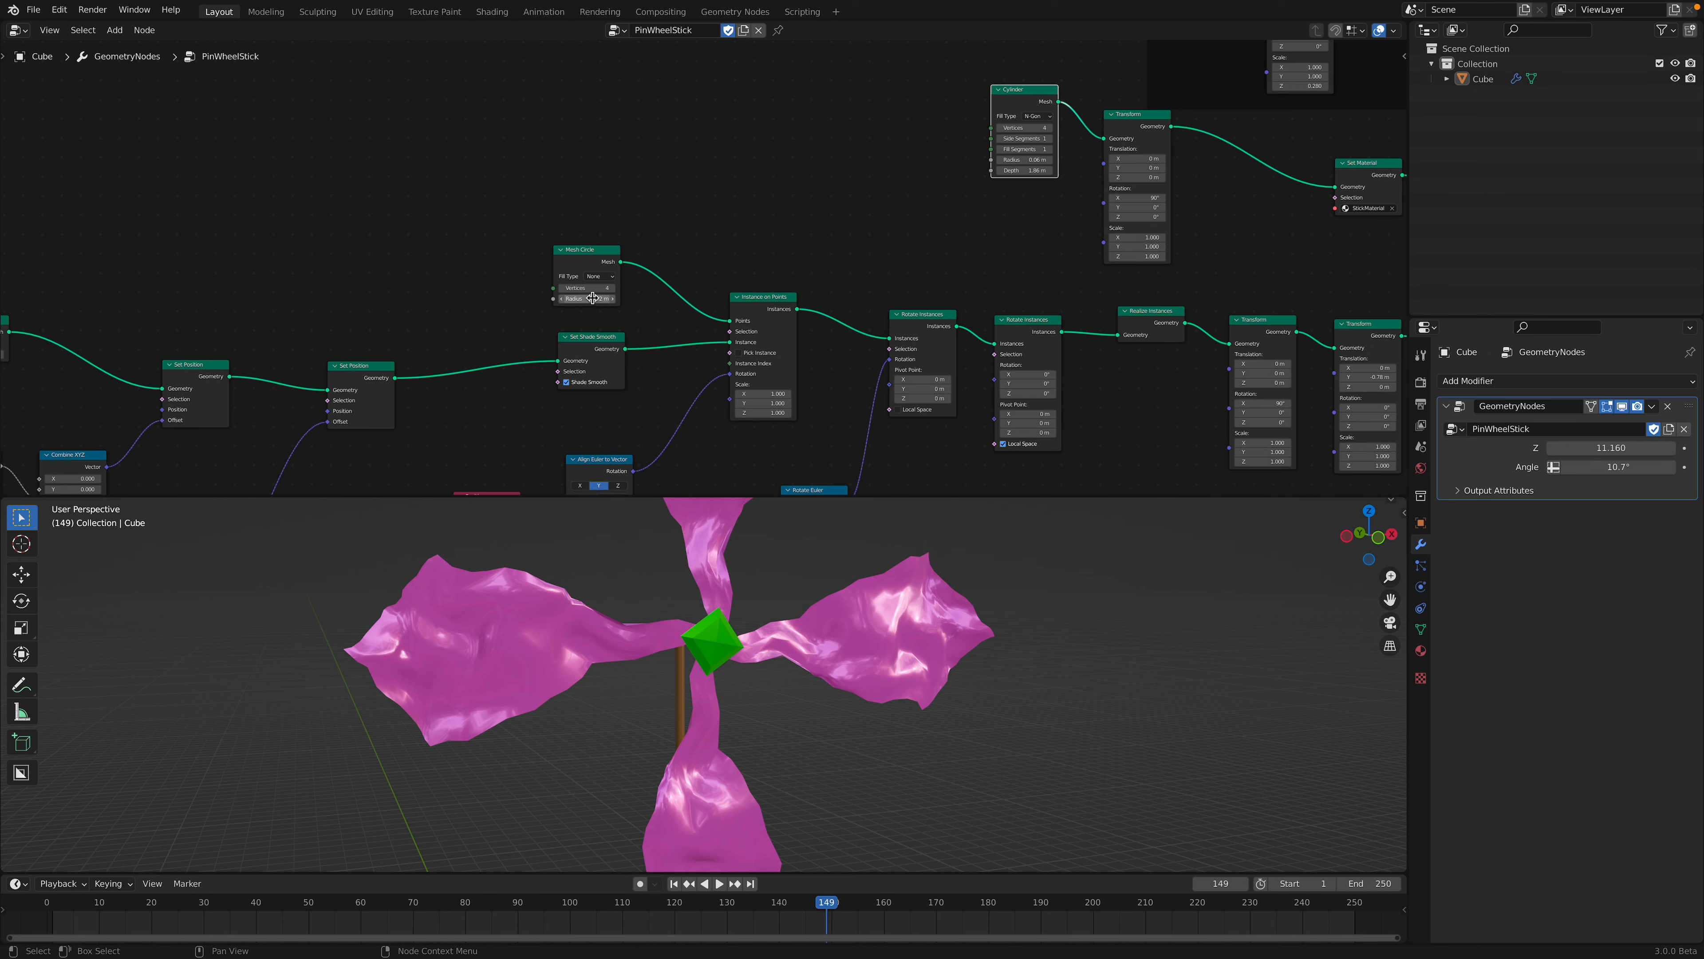
left_click_drag(609, 288, 654, 288)
middle_click_drag(836, 673, 798, 682)
scroll(798, 682, "down", 2)
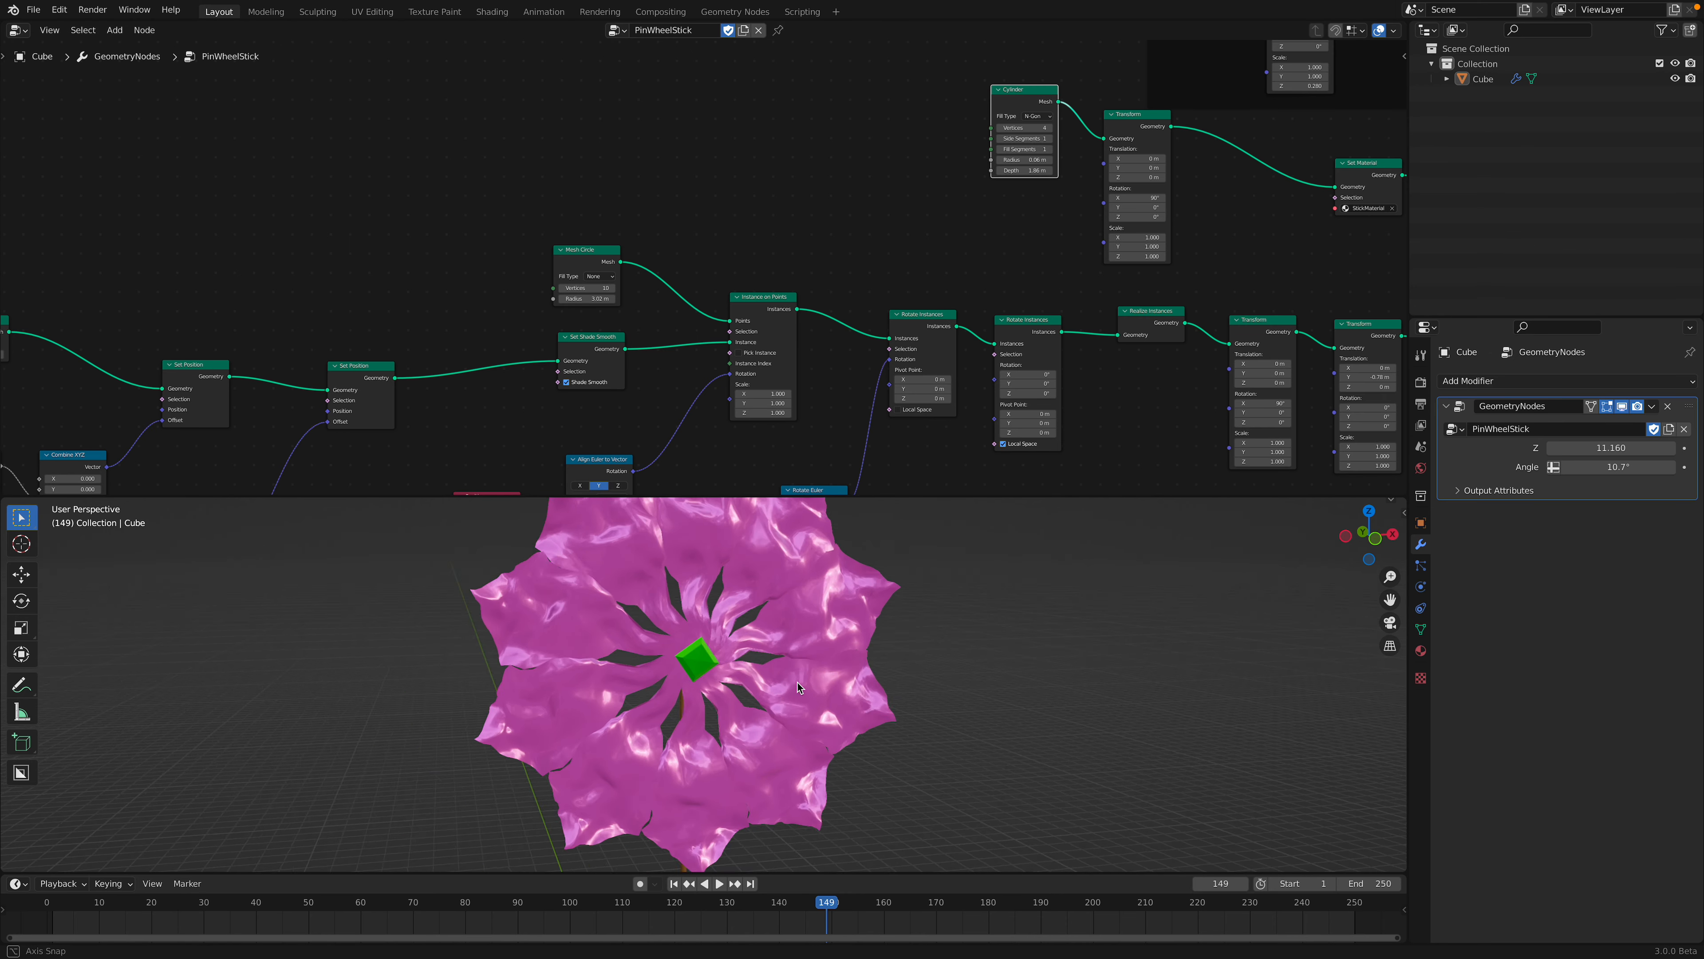
key("space")
key("space")
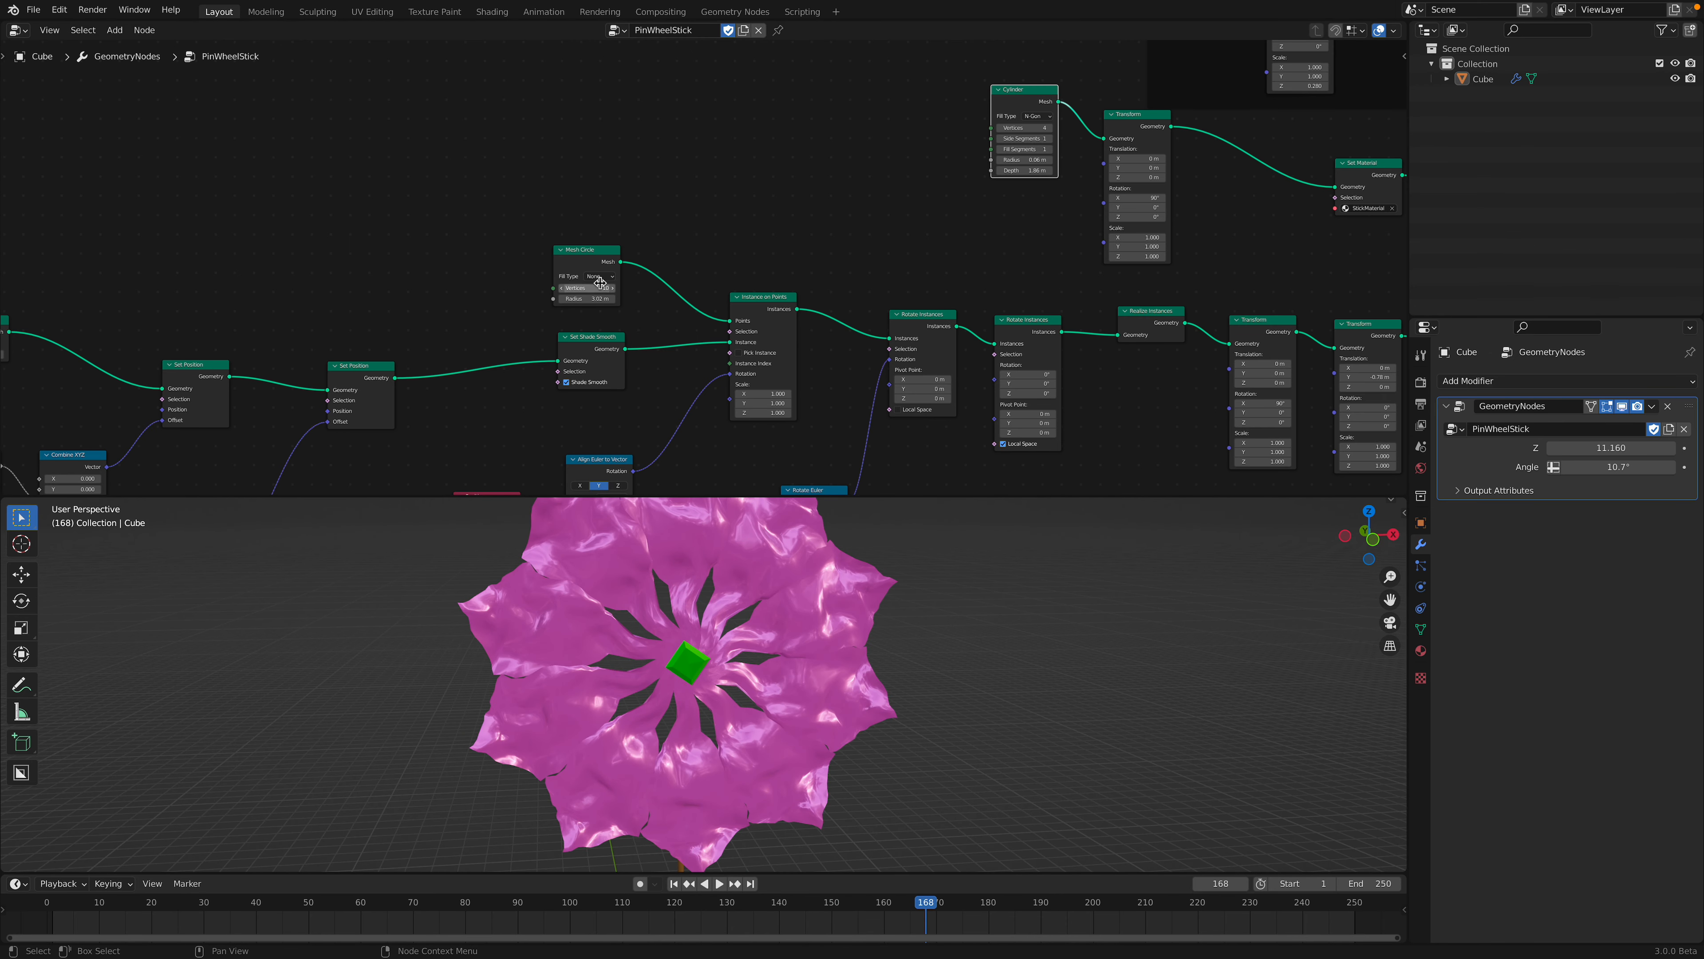
- Restore the Mesh Circle node to 4 vertices and preview the four-petal pinwheel's animation
key("Return")
left_click_drag(601, 256, 607, 233)
scroll(702, 591, "down", 3)
key("space")
middle_click_drag(701, 592, 731, 574)
key("space")
- Examine the petal-building nodes at the start of the node tree
middle_click_drag(483, 354, 746, 255)
middle_click_drag(298, 307, 700, 178)
middle_click_drag(400, 294, 671, 353)
left_click_drag(843, 496, 843, 582)
scroll(805, 356, "down", 4)
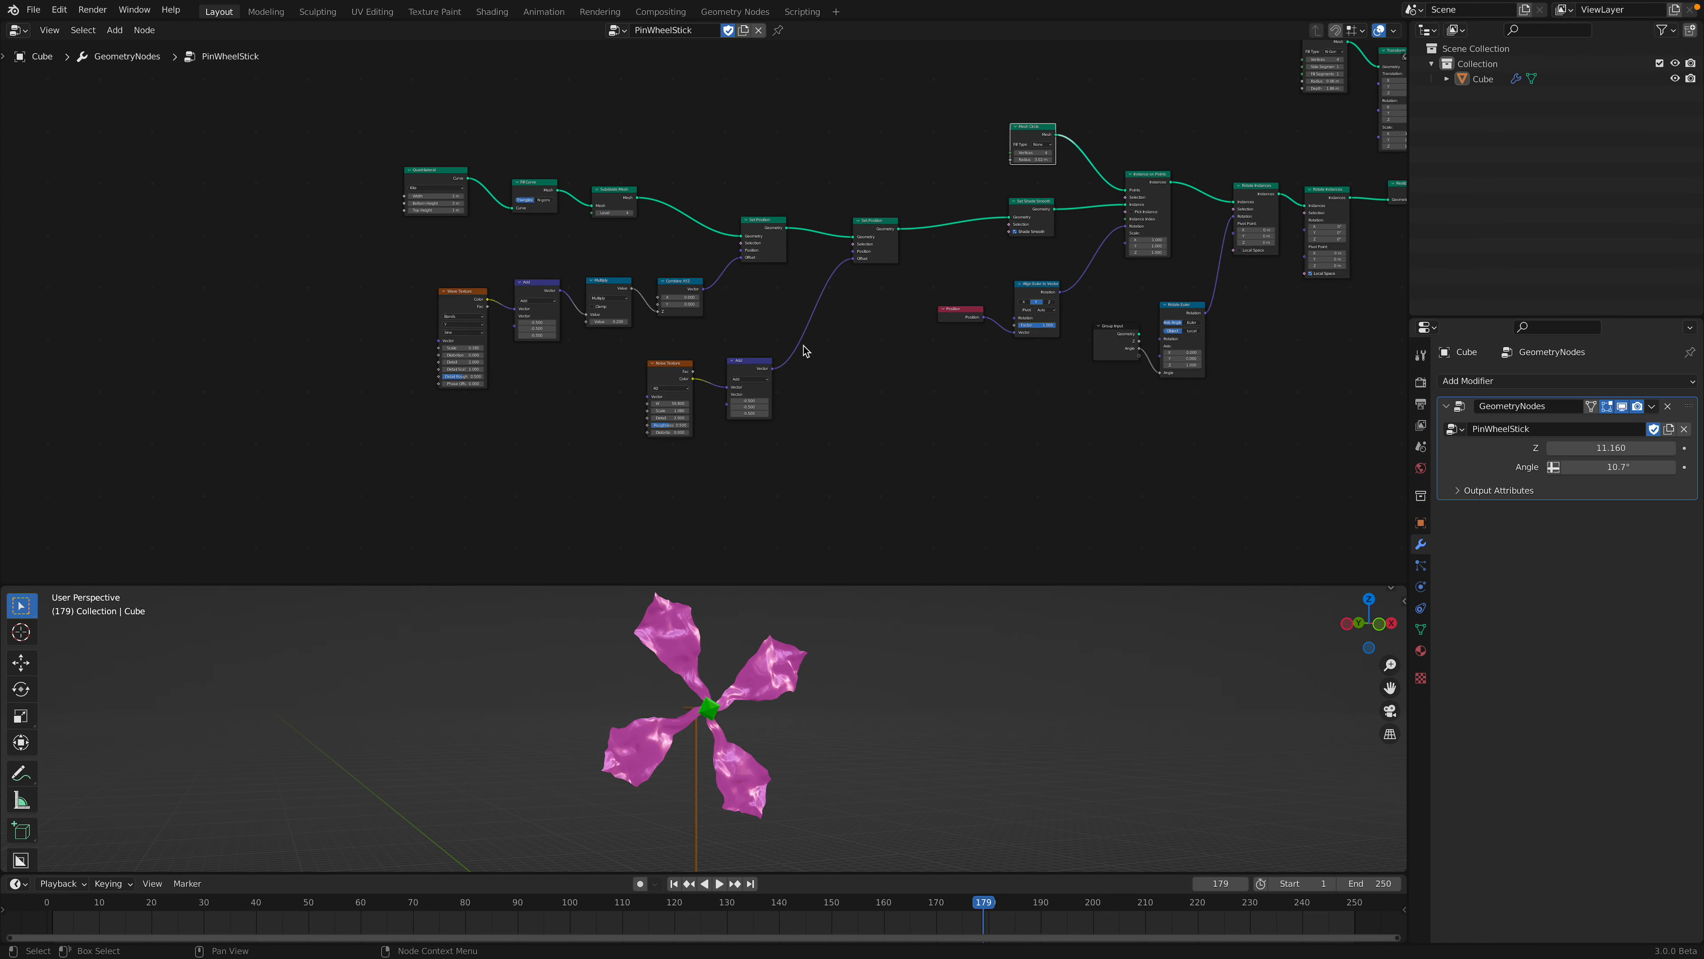
- Duplicate the pinwheel beside the original and set the copy's Z to 7.360 and Angle to 17°
left_click_drag(817, 586, 817, 336)
left_click(764, 551)
middle_click_drag(772, 574, 576, 526, "shift")
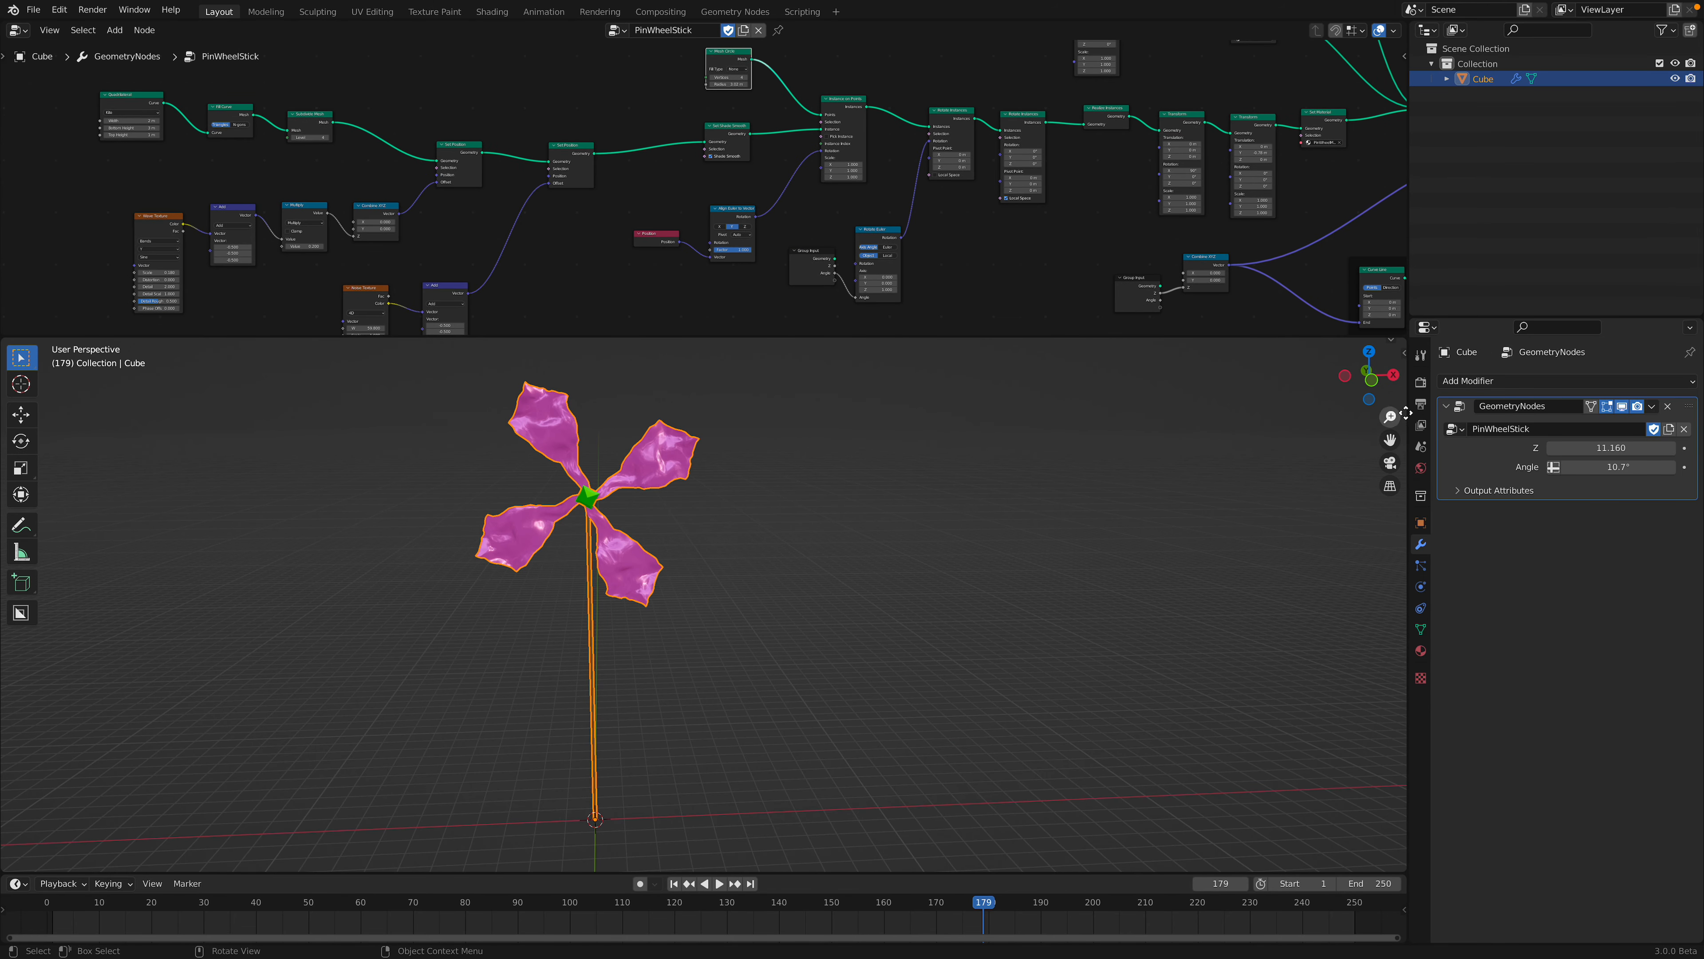
key("shift+d")
left_click(865, 547)
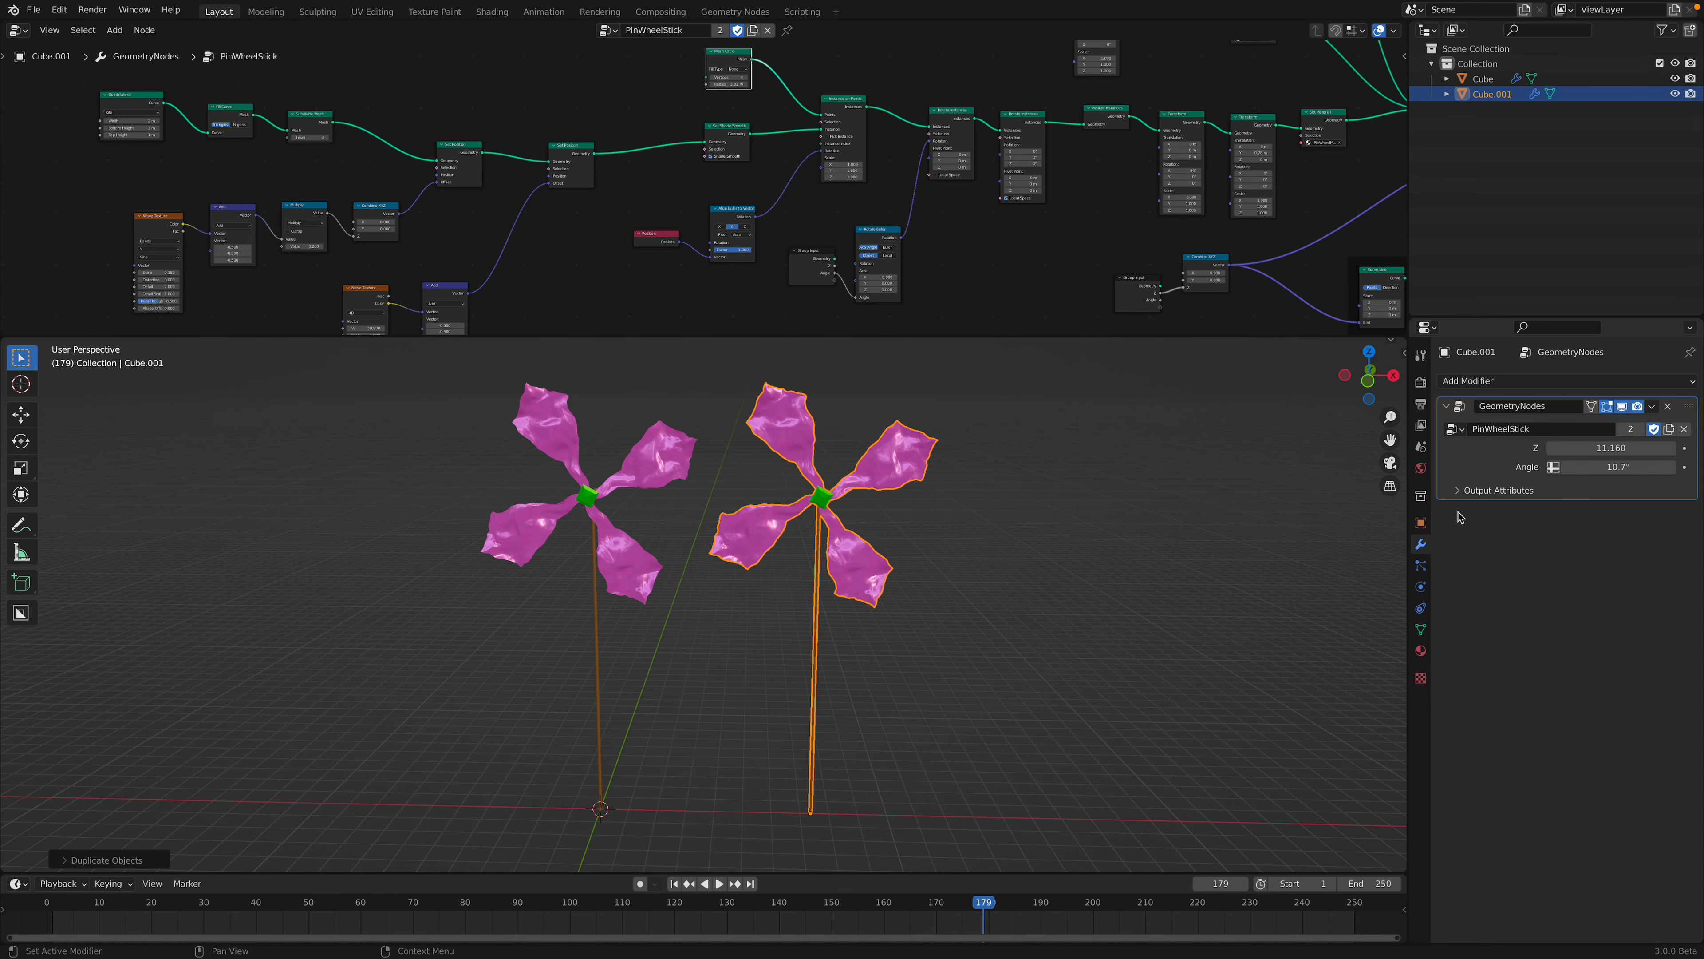
mouse_move(1609, 465)
left_mouse_down()
mouse_move(1651, 465)
mouse_move(1597, 447)
left_mouse_up()
left_click(995, 537)
key("space")
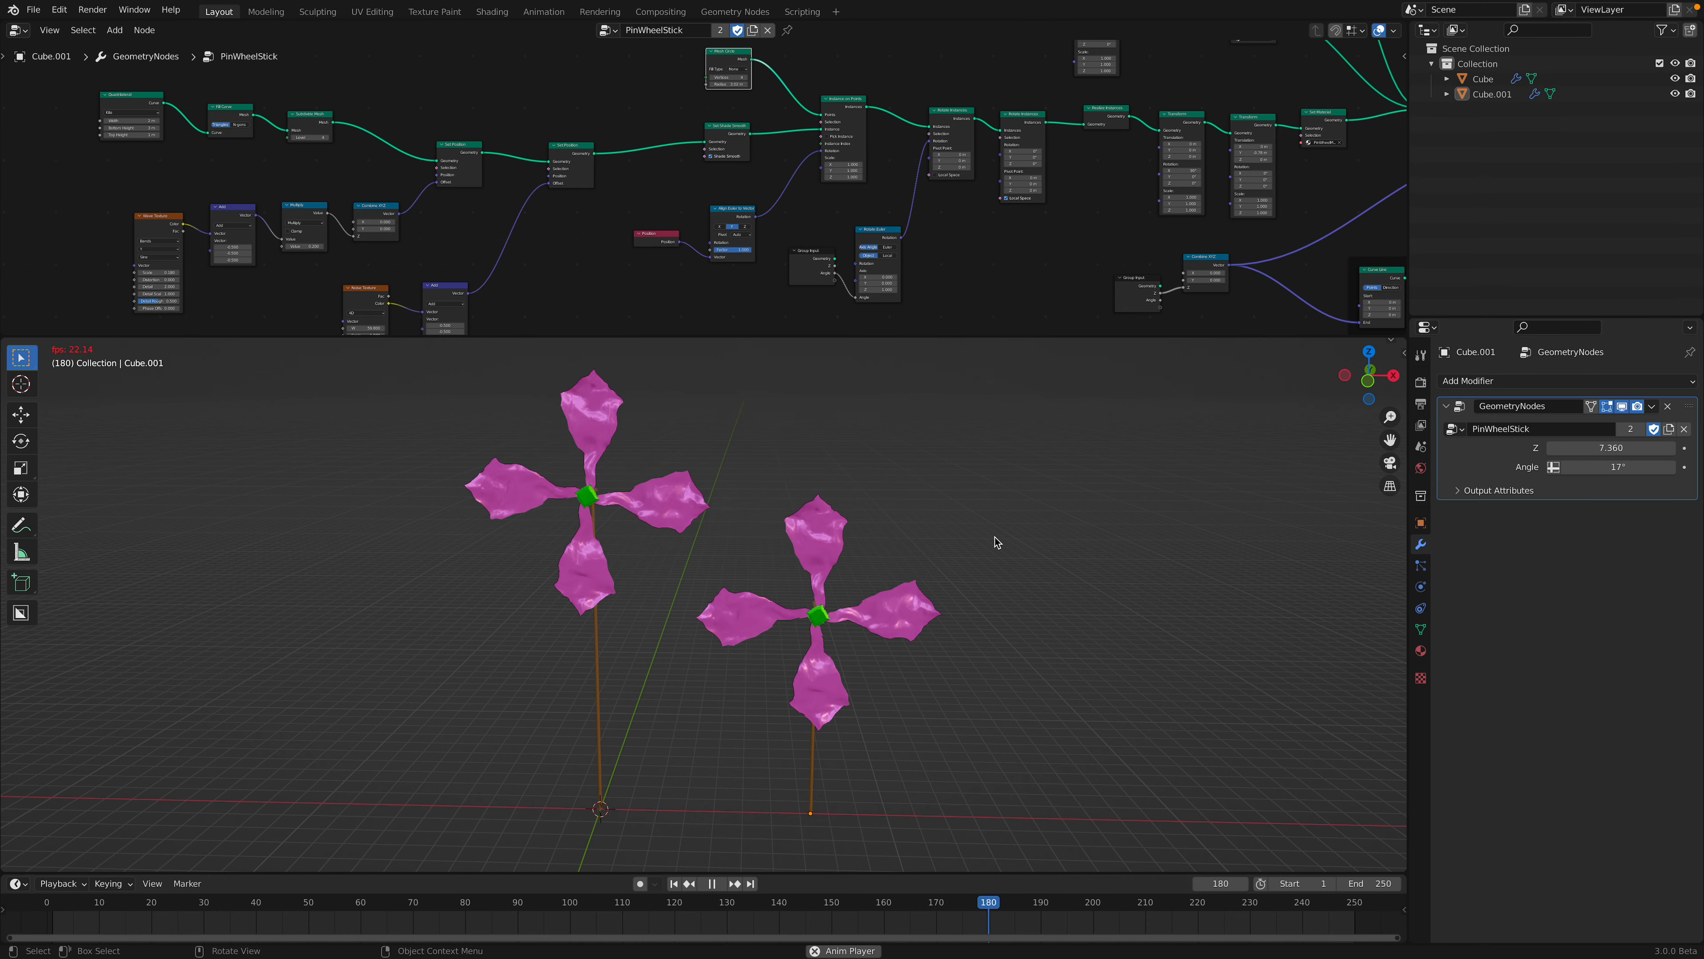
key("space")
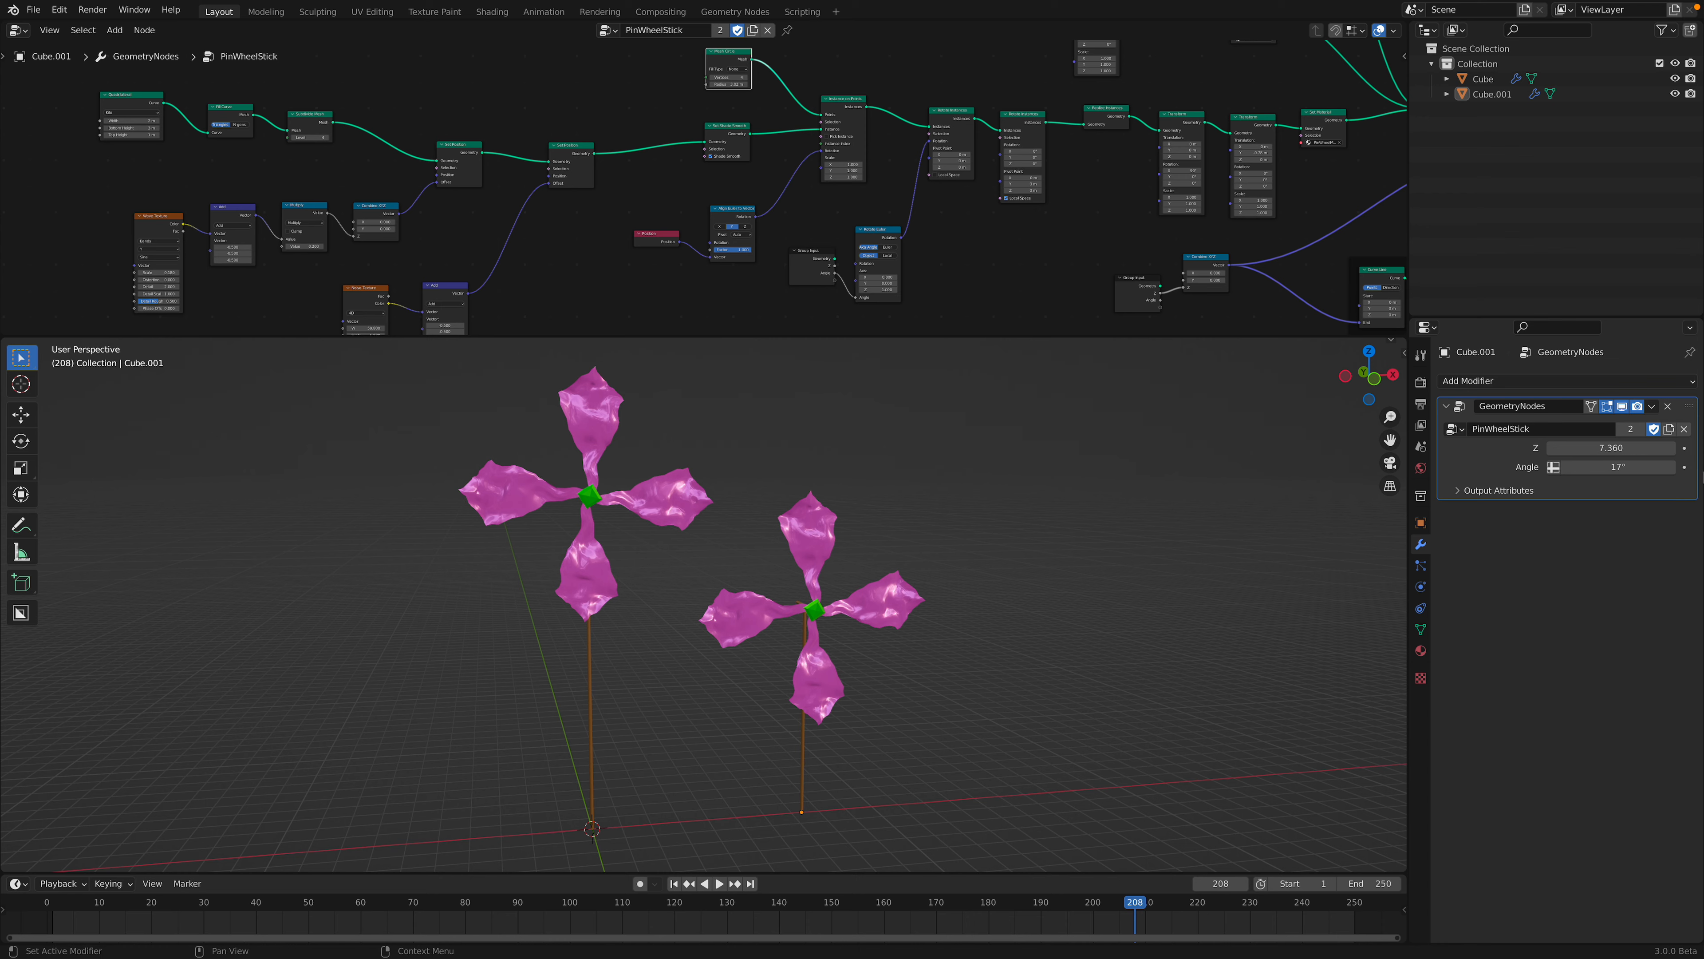
- Add a second duplicate beyond the first copy with Z 16.460 and Angle -31.9°, and preview the animation
mouse_move(1624, 468)
left_mouse_down()
mouse_move(1517, 468)
mouse_move(1649, 451)
left_mouse_up()
left_click(856, 592)
key("shift+d")
left_click(1163, 577)
scroll(1020, 634, "down", 1)
left_click(1049, 618)
middle_click_drag(1042, 564, 1046, 630, "shift")
key("space")
key("space")
- Delete the two duplicated pinwheels
left_click(950, 457)
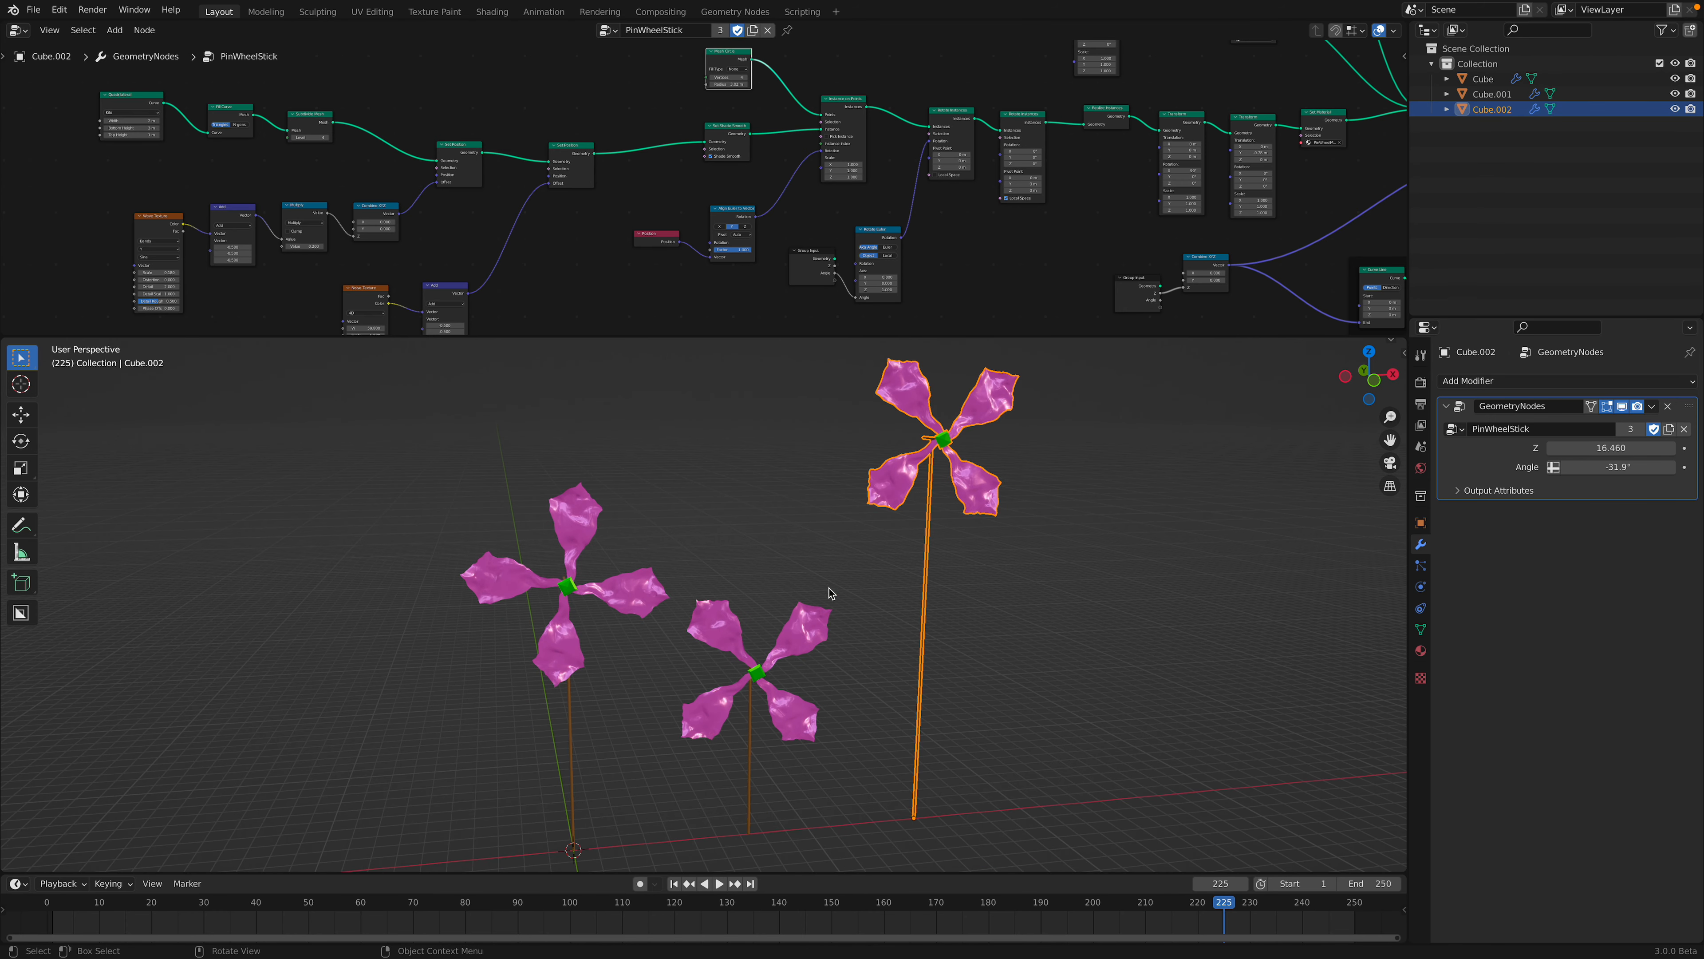
left_click(758, 671, "shift")
key("x")
left_click(760, 668)
- Select the original pinwheel and save the file
middle_click_drag(698, 670, 799, 621, "shift")
scroll(799, 621, "up", 2)
left_click(758, 510)
key("ctrl+s")
- Rename the Cube object to FourSidedPinWheel and save the file
left_click_drag(829, 338, 830, 472)
scroll(877, 177, "down", 2)
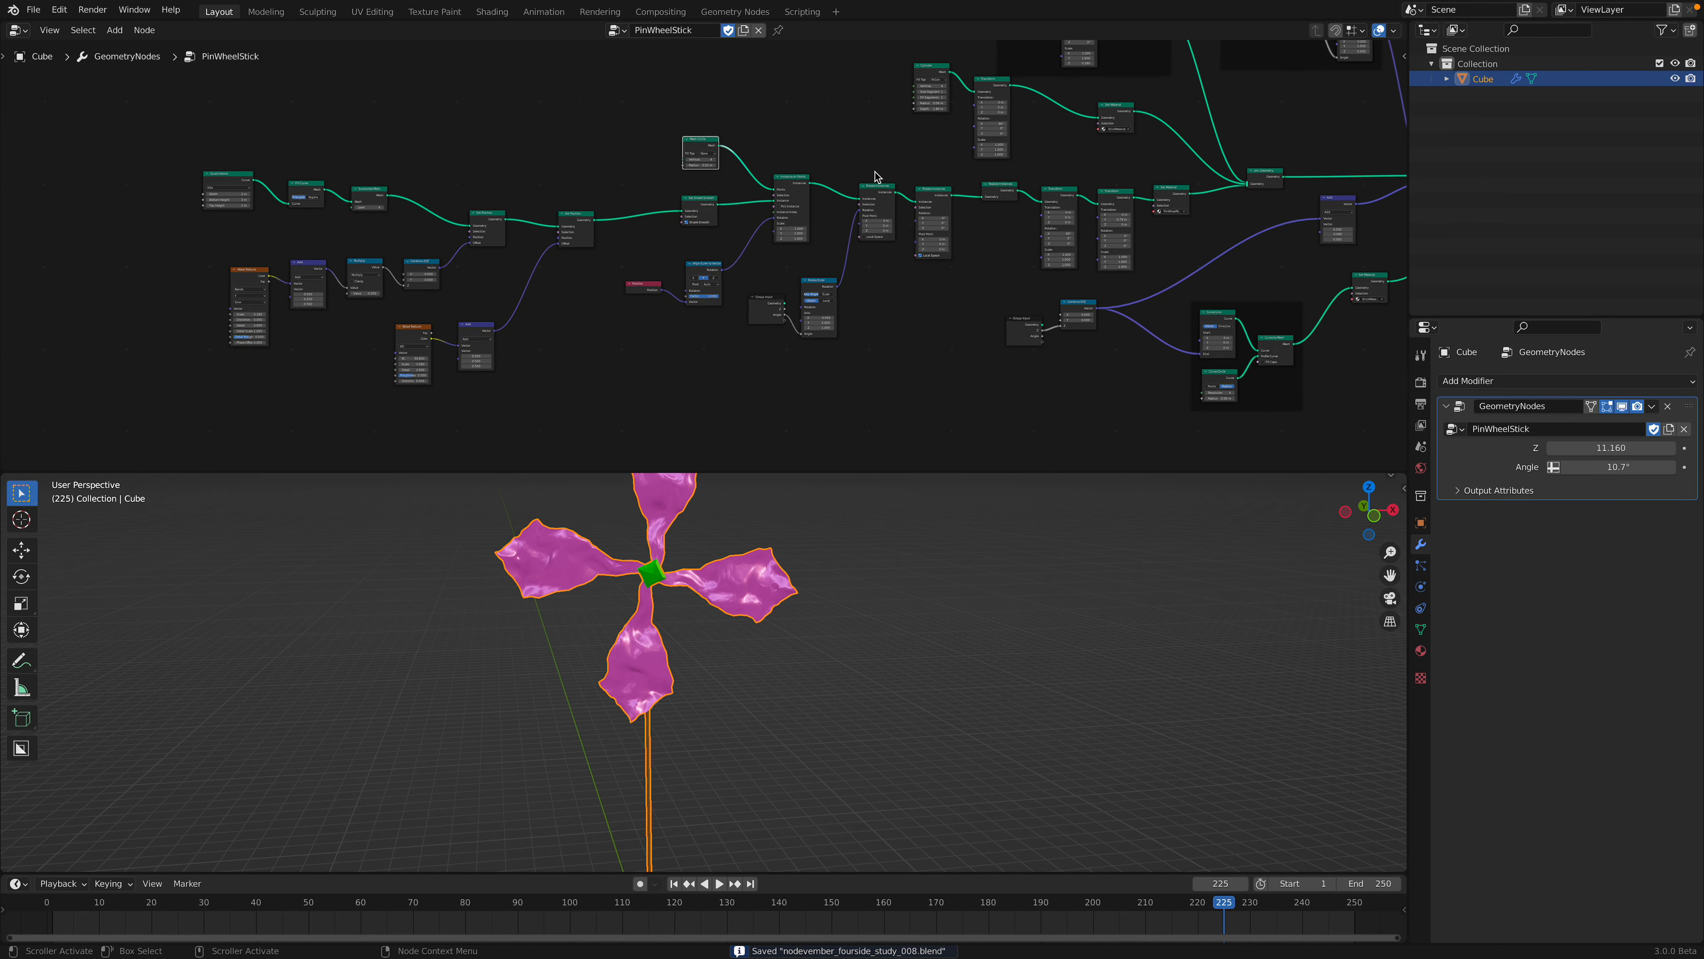
left_click_drag(1410, 177, 1476, 177)
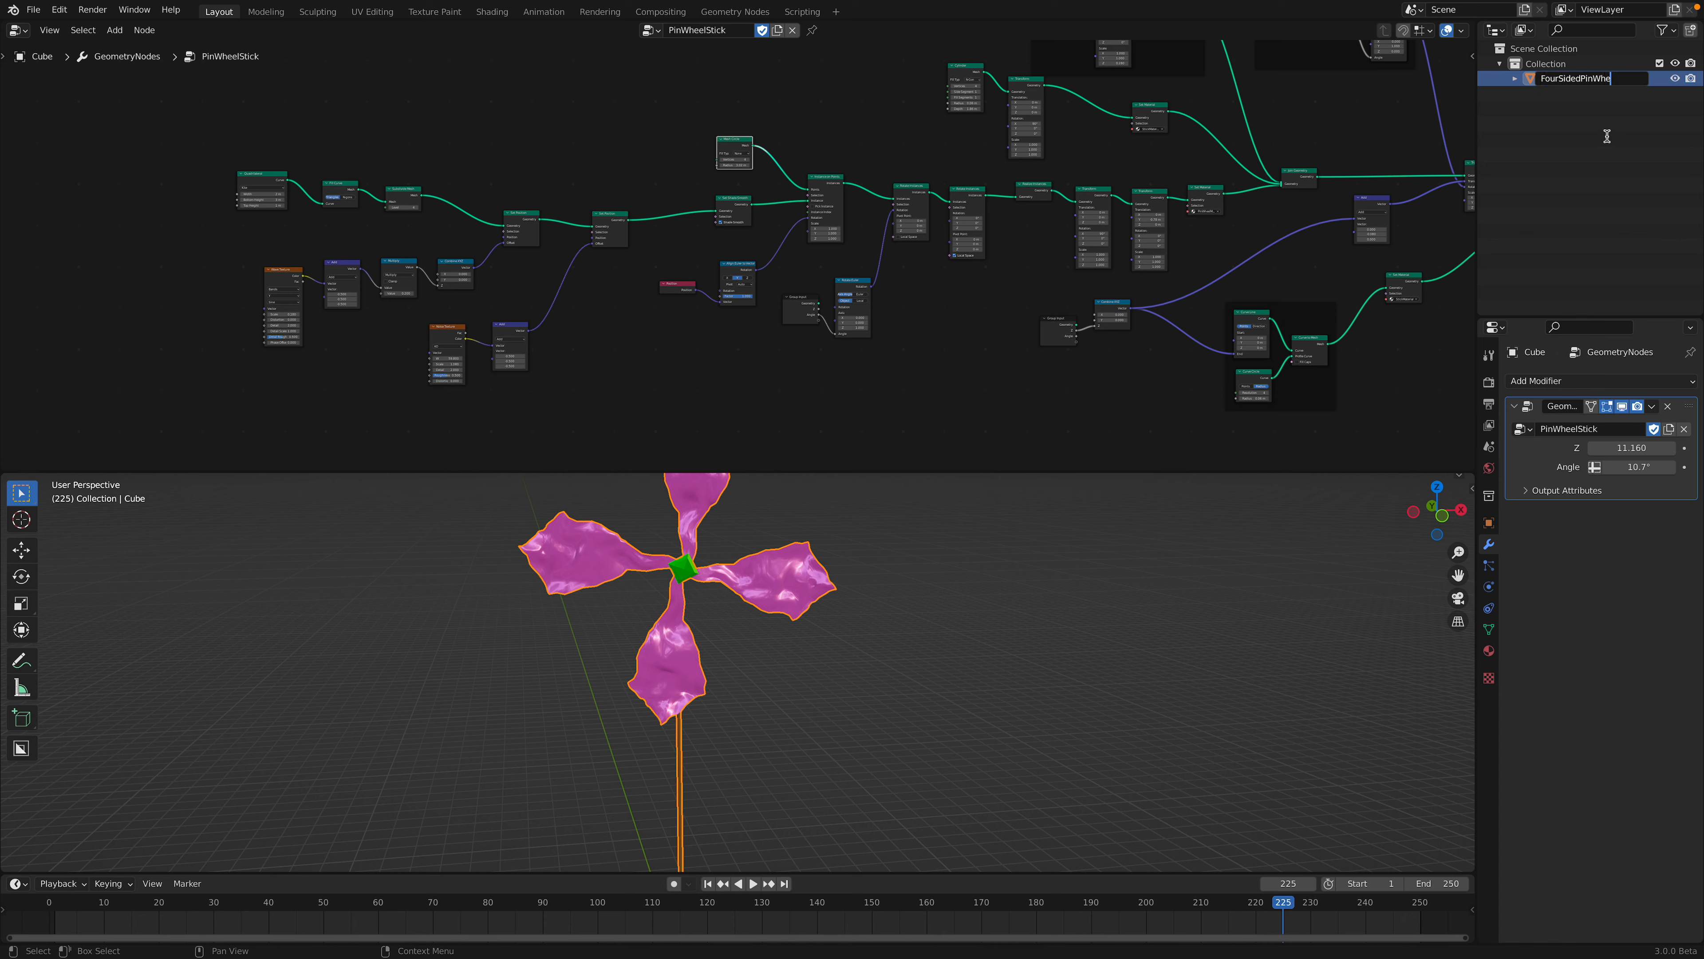
key("Return")
key("ctrl+s")
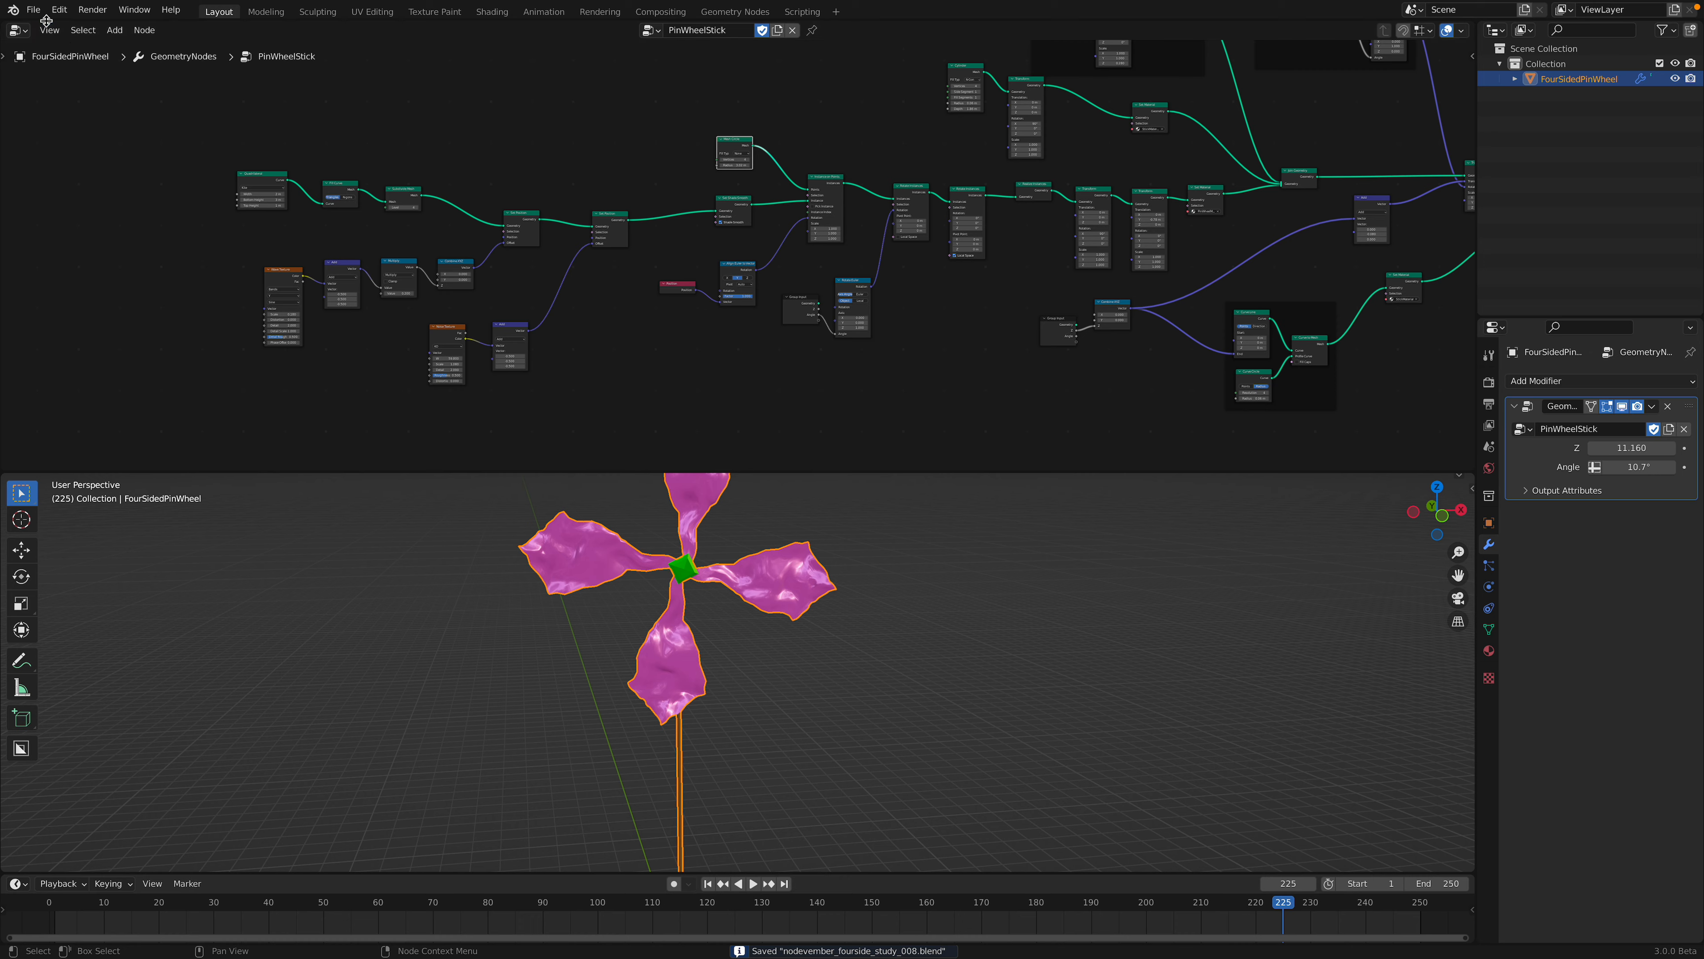
- Save the project as a new version named nodevember_fourside_study_009.blend
left_click(33, 9)
left_click(47, 133)
left_click(1116, 887)
left_click(1276, 887)
middle_click_drag(901, 673, 732, 601)
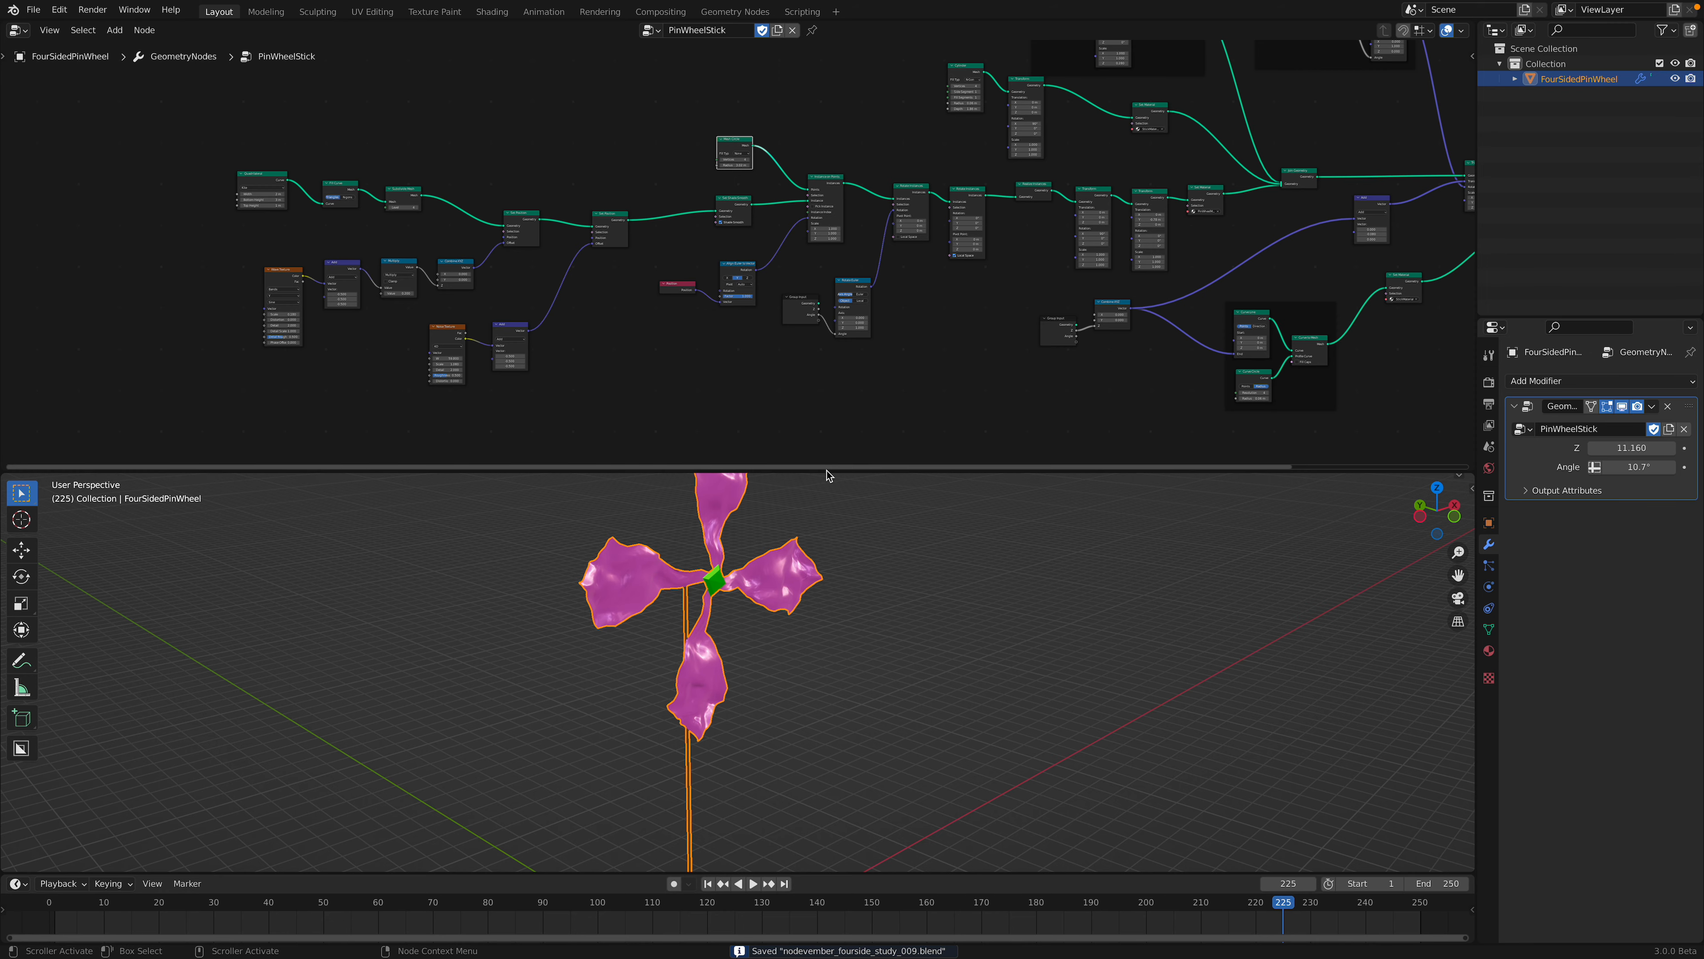
- Enlarge the node editor and slightly reposition the Mesh Circle and Instance on Points nodes
left_click_drag(834, 493, 834, 550)
middle_click_drag(831, 604, 799, 588)
middle_click_drag(772, 380, 727, 422)
scroll(723, 422, "up", 7)
scroll(726, 423, "up", 3)
middle_click_drag(703, 366, 828, 383)
left_click_drag(718, 189, 714, 210)
left_click_drag(887, 277, 858, 226)
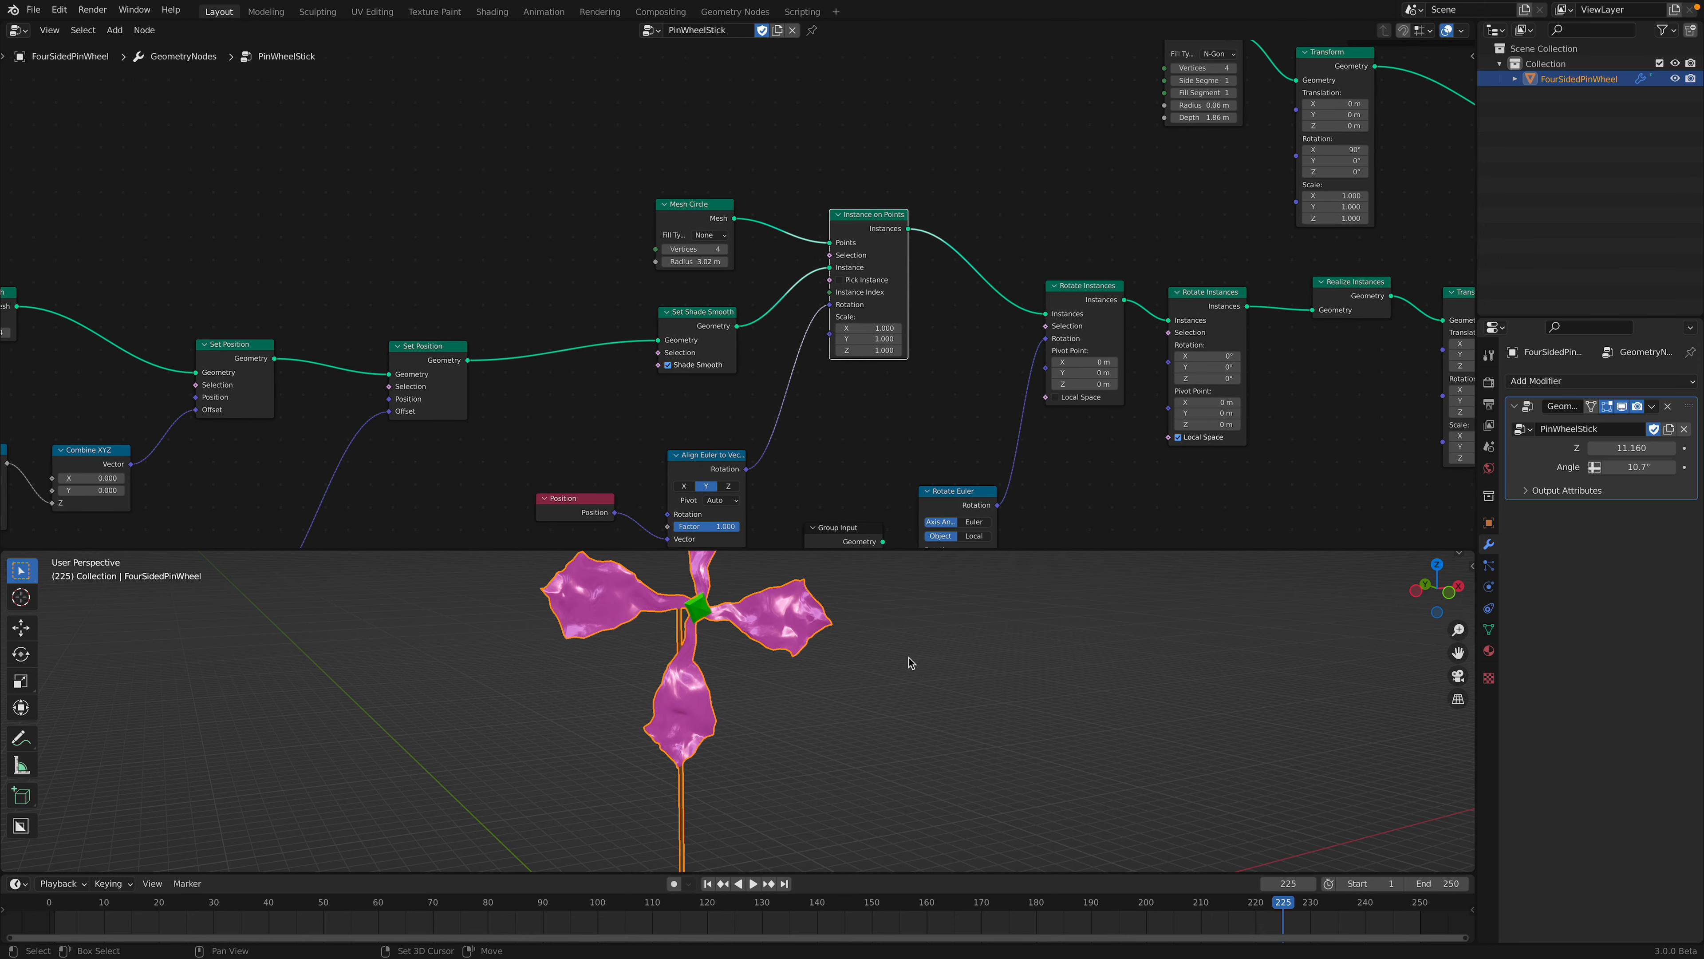
middle_click_drag(910, 666, 878, 604)
left_click_drag(872, 547, 865, 403)
middle_click_drag(883, 664, 792, 718)
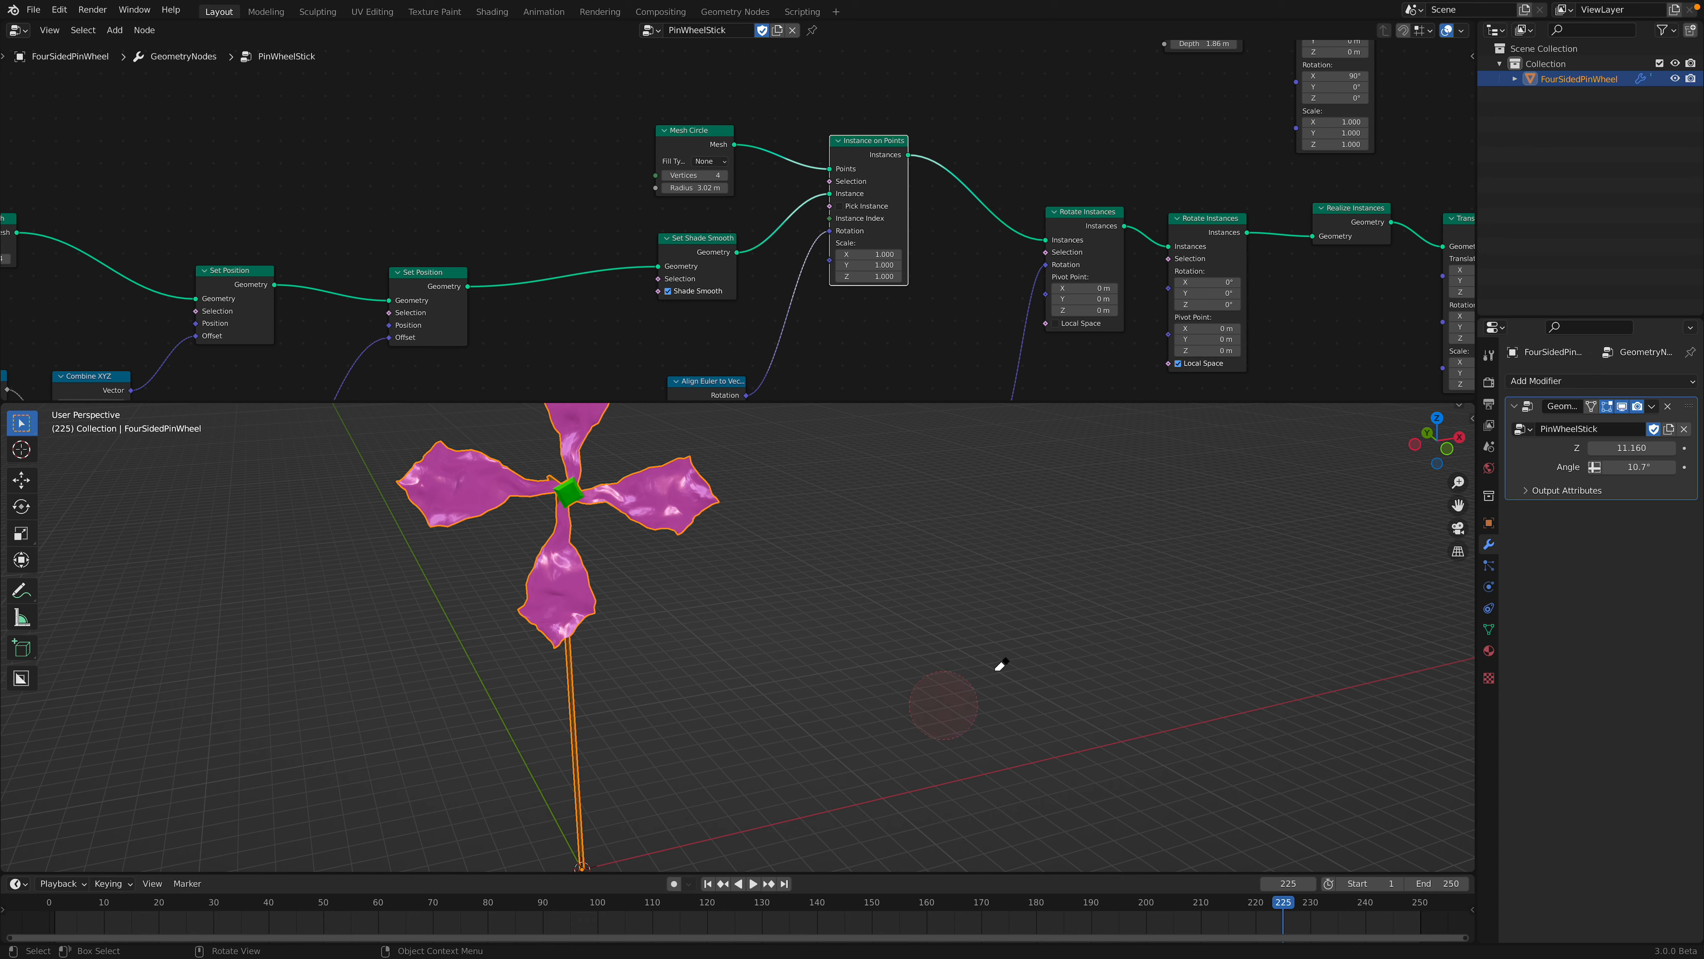
middle_click_drag(730, 637, 621, 558, "shift")
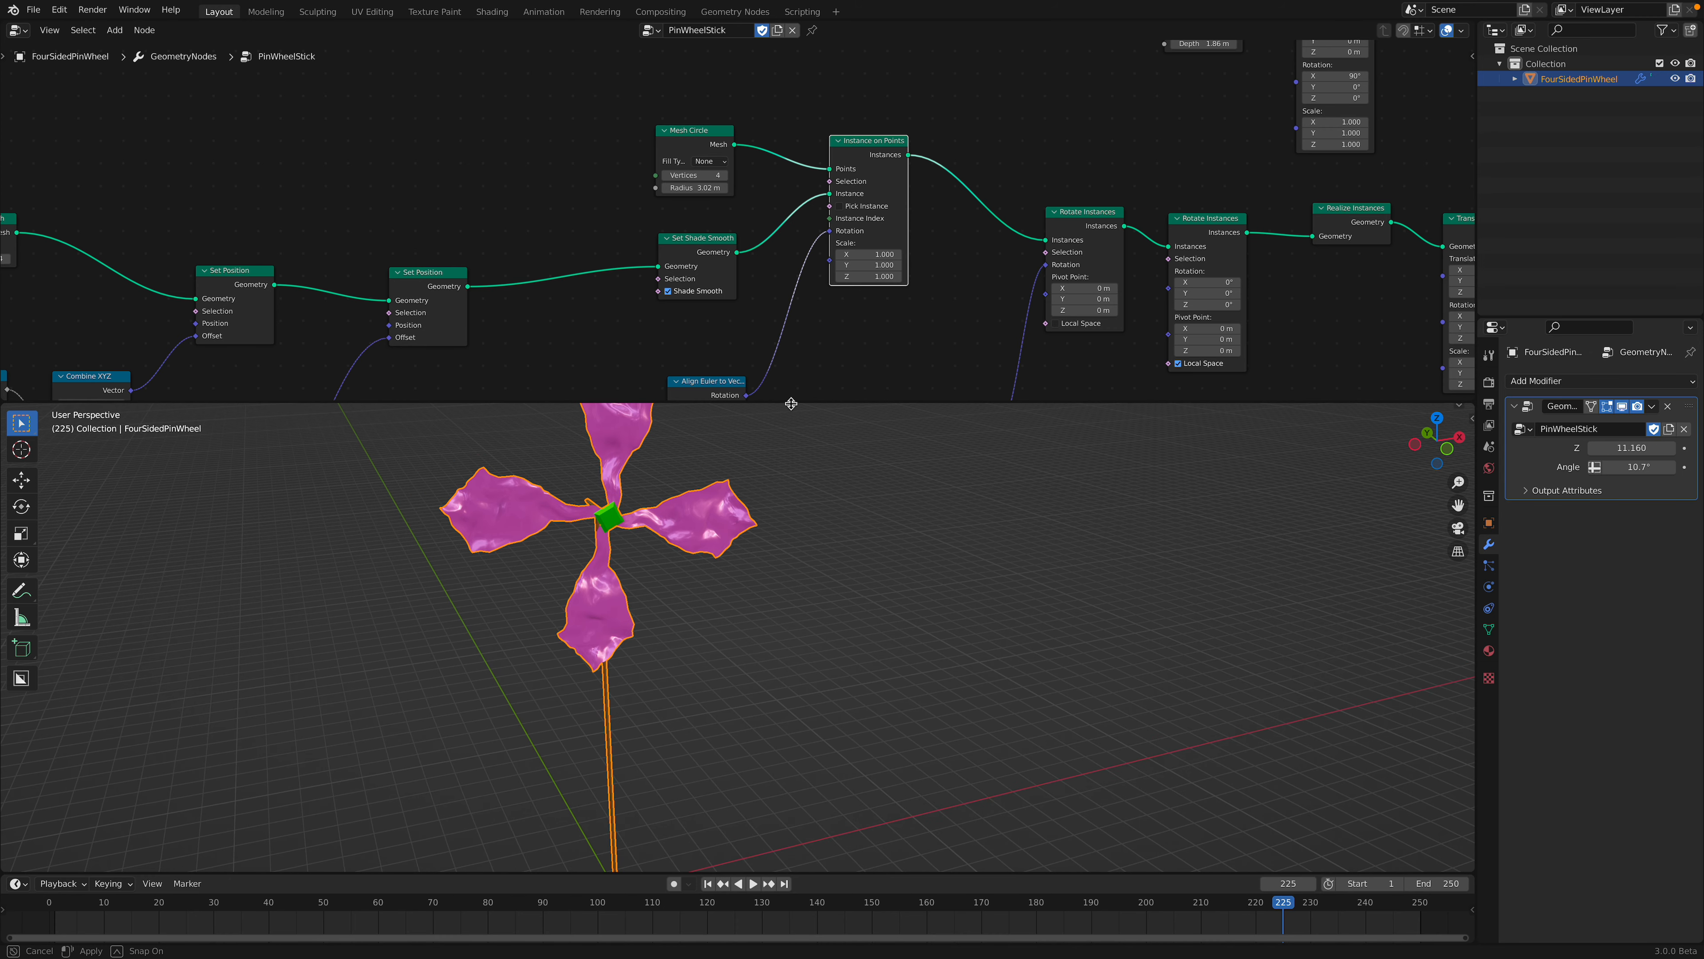
- Reposition the Quadrilateral node at the start of the node tree
left_click_drag(791, 403, 791, 457)
scroll(372, 244, "down", 1)
middle_click_drag(376, 322, 960, 245)
middle_click_drag(470, 204, 631, 267)
scroll(604, 245, "up", 5)
left_click_drag(433, 164, 359, 123)
scroll(394, 181, "up", 1)
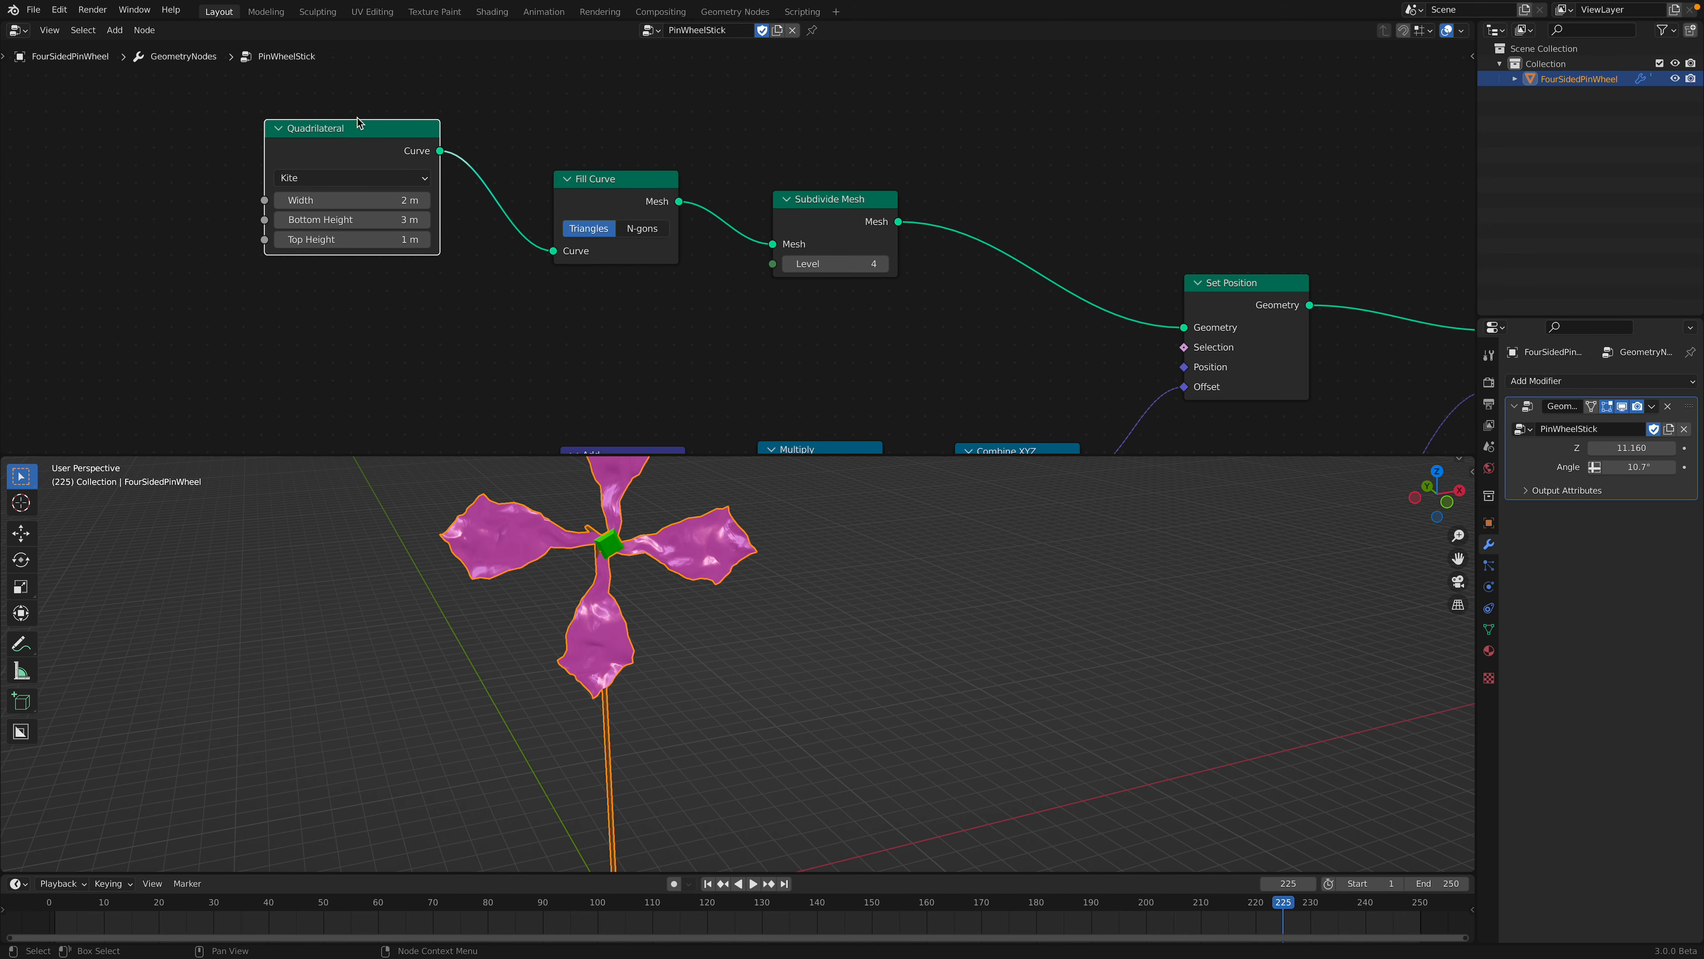
- Try the Rectangle, Parallelogram and Trapezoid modes on the Quadrilateral node, and return it to Kite
left_click(334, 176)
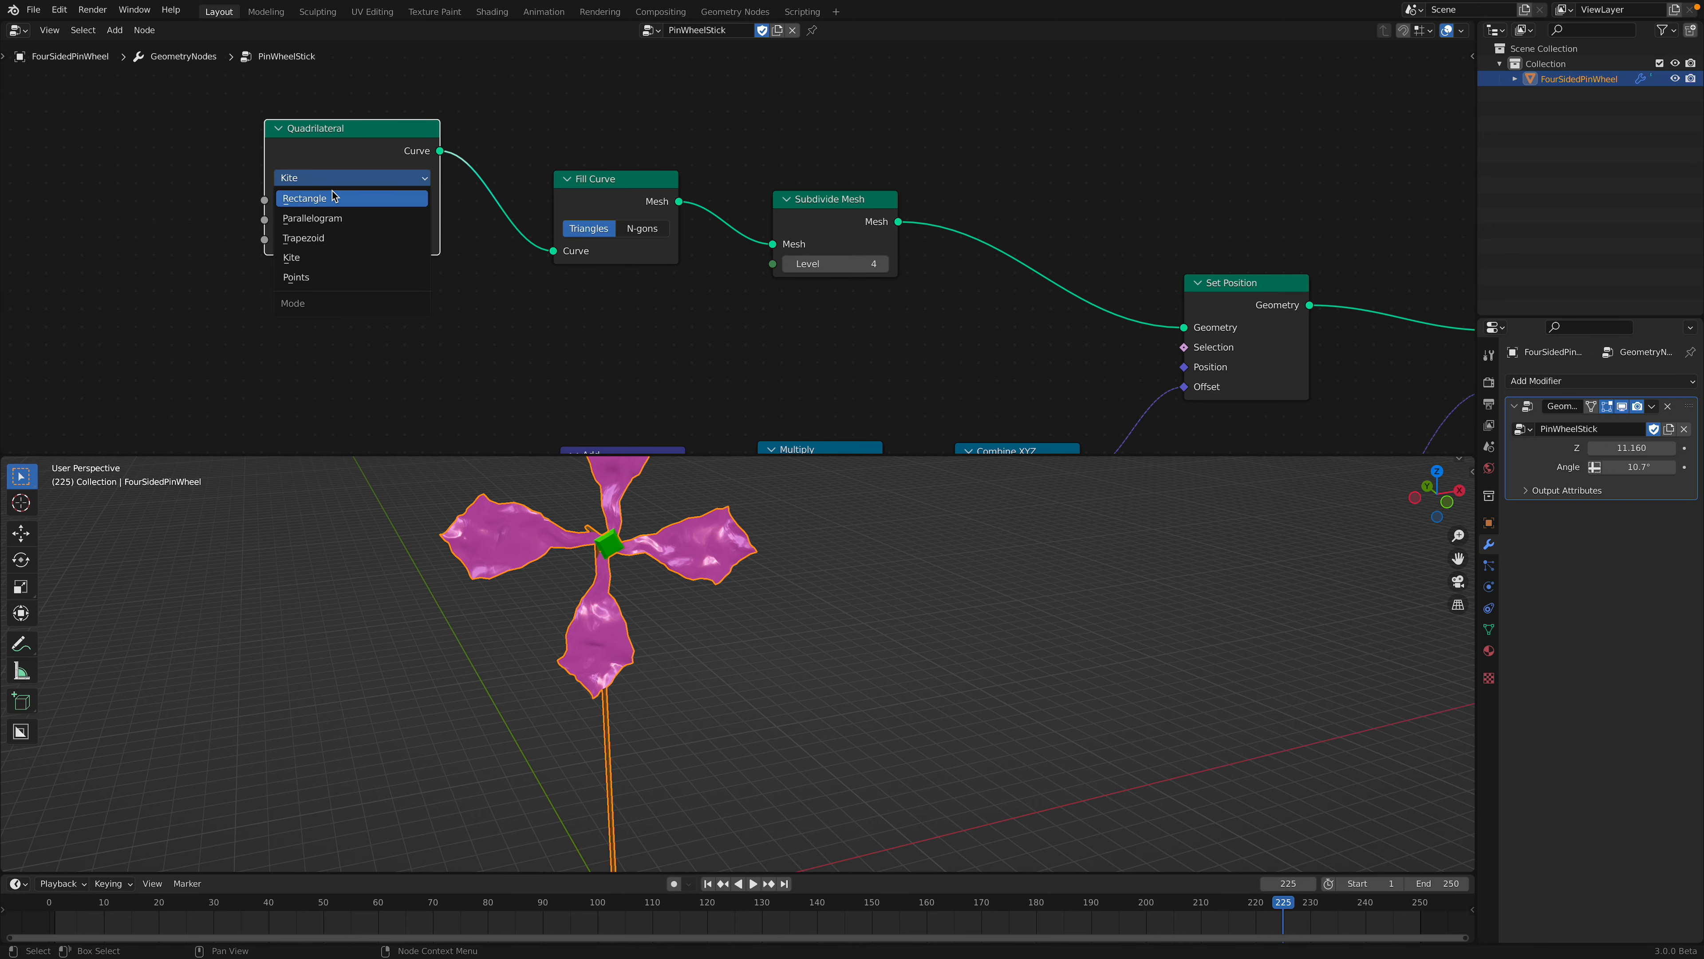
left_click(335, 197)
scroll(367, 179, "down", 1, "ctrl")
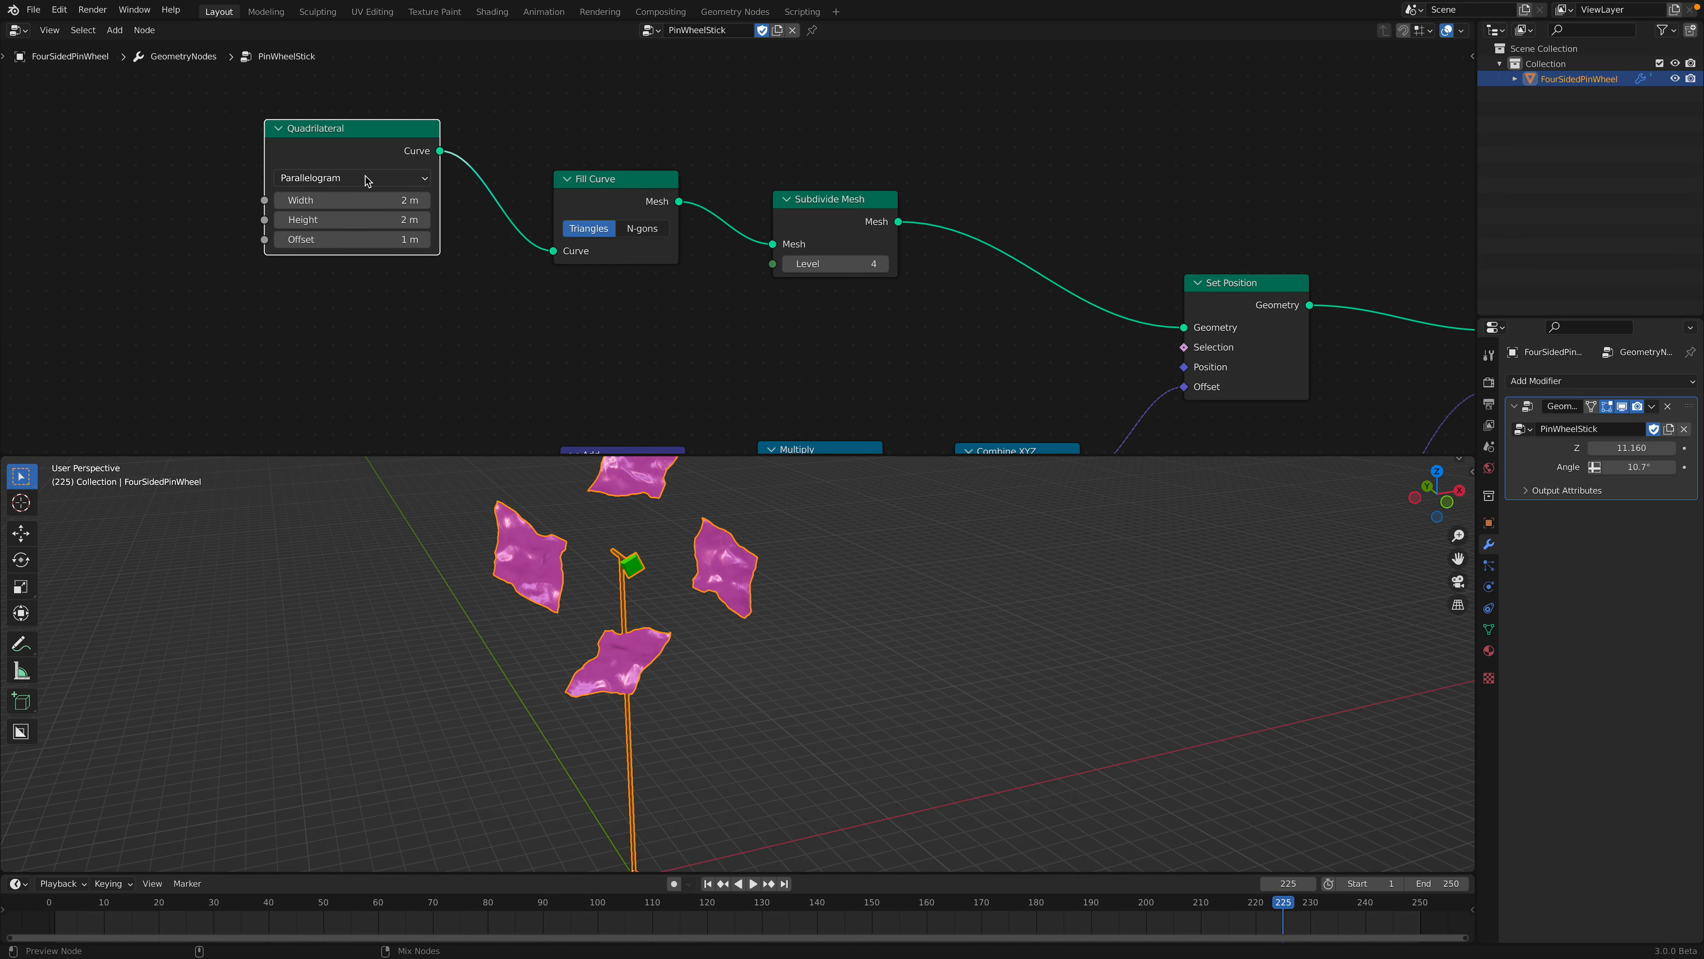
scroll(368, 179, "down", 1, "ctrl")
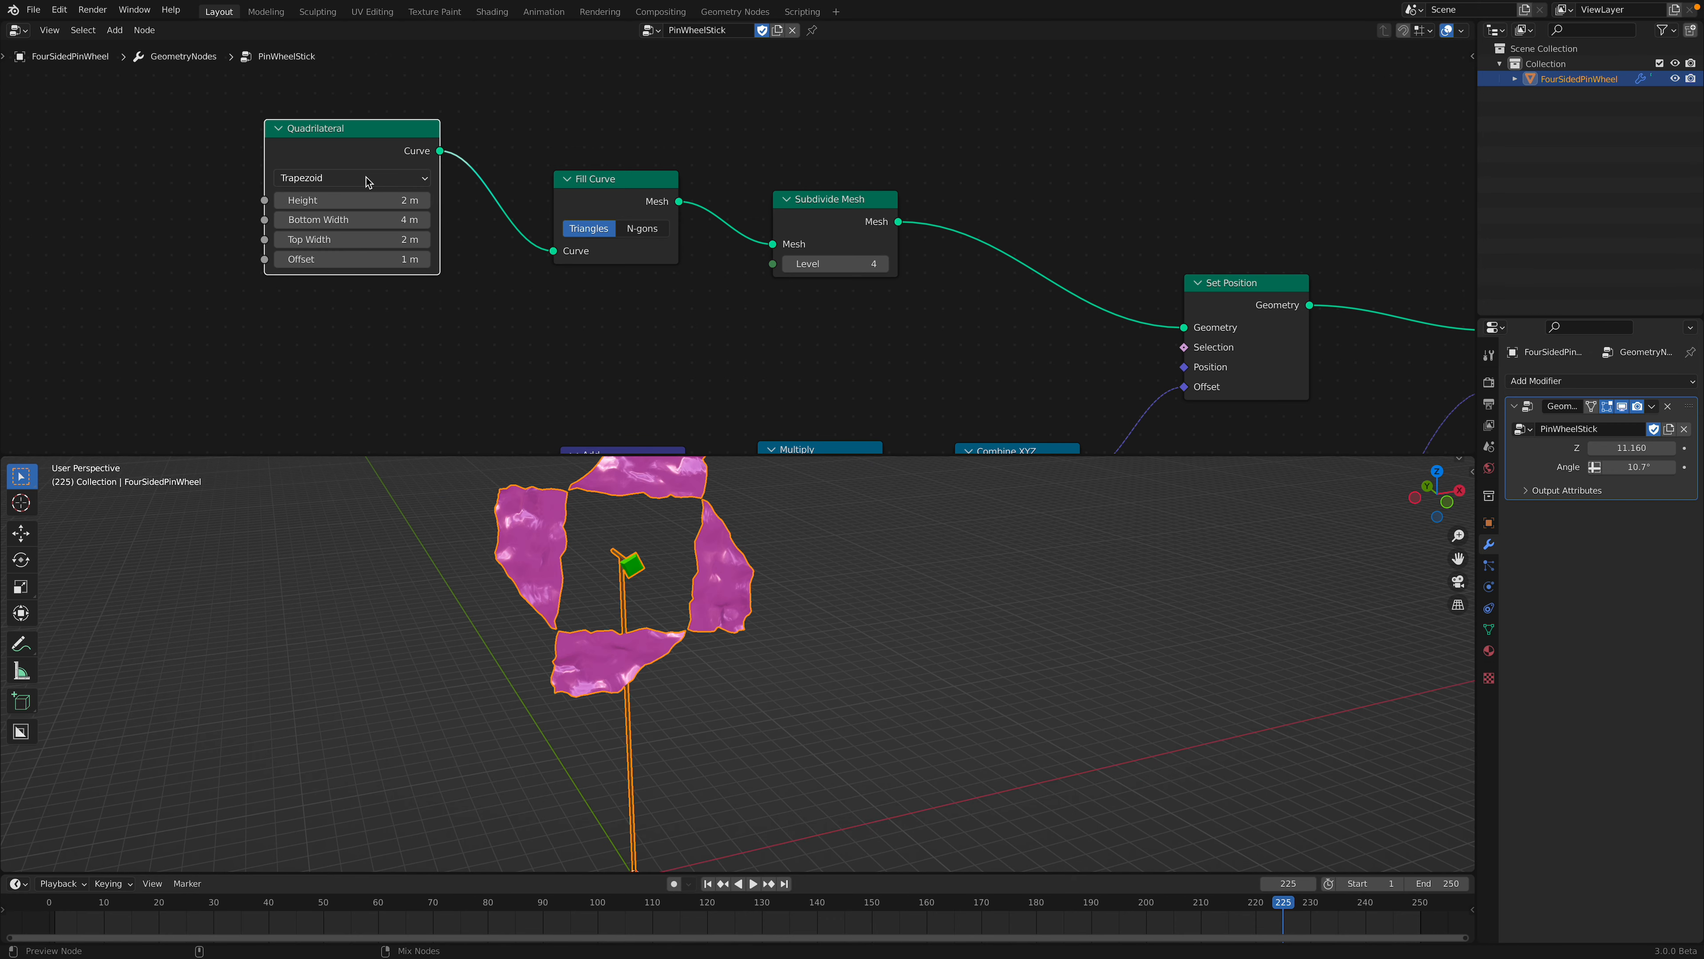
scroll(367, 180, "down", 1, "ctrl")
scroll(368, 180, "down", 1, "ctrl")
scroll(367, 180, "up", 1, "ctrl")
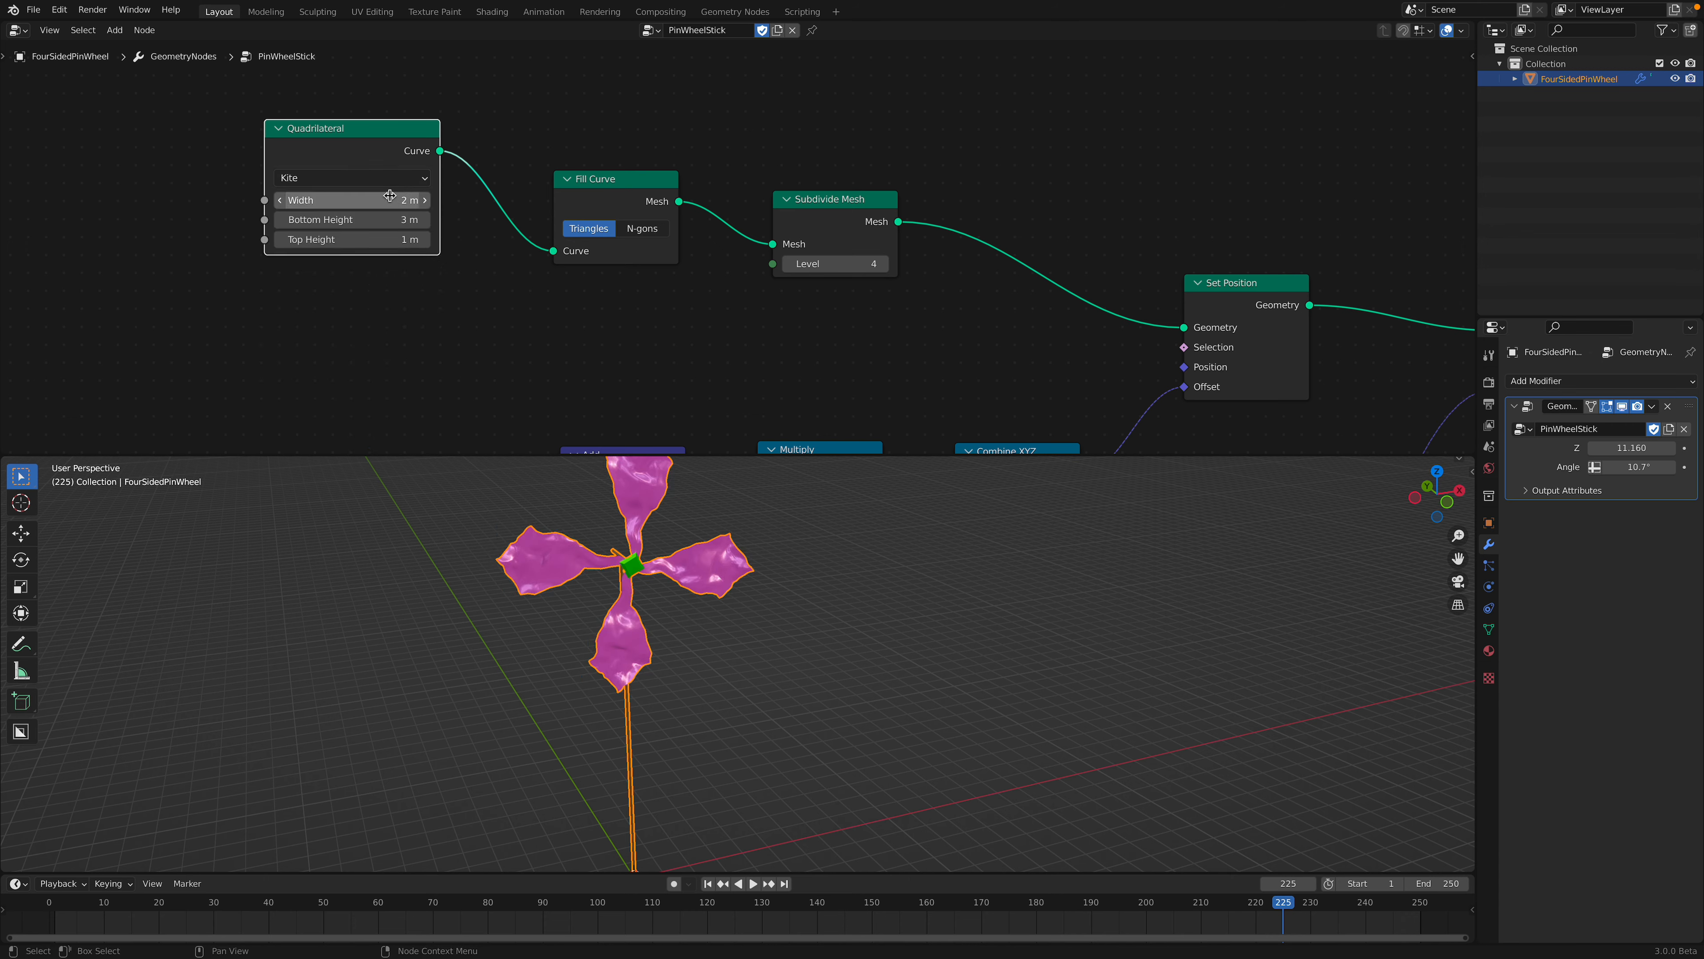
- Set the kite's width to 2.28 m, bottom height to 3.06 m and top height to 2.38 m, and save the file
left_click_drag(349, 200, 383, 239)
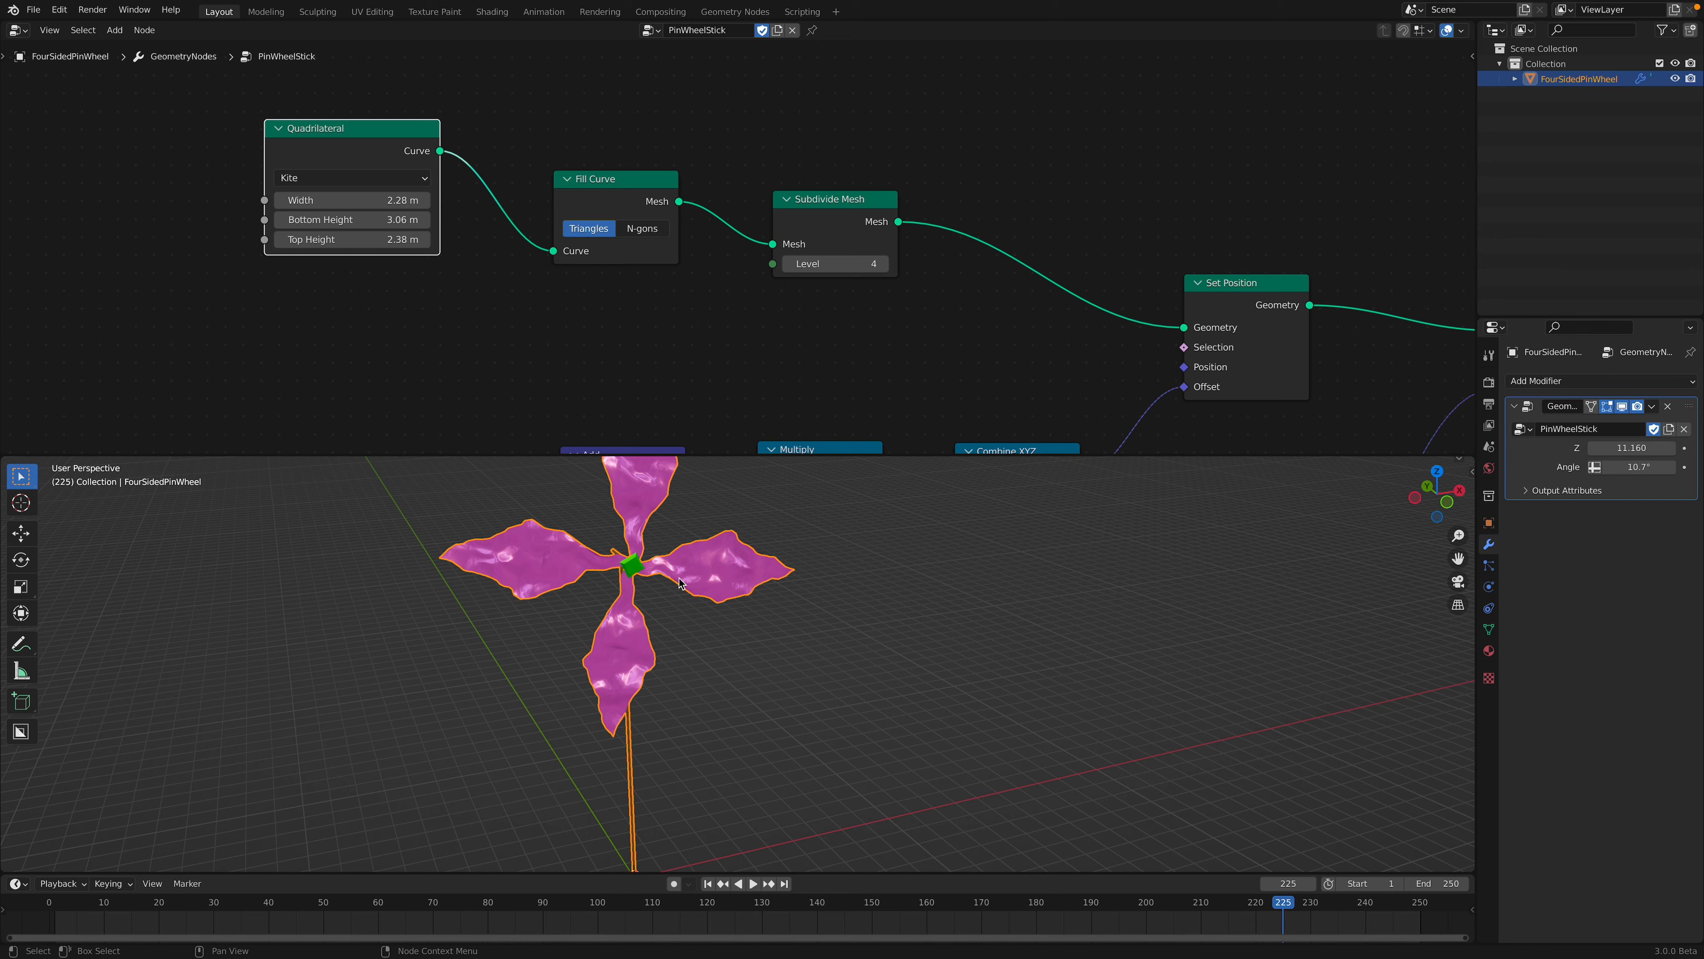
scroll(754, 594, "down", 1)
key("space")
key("space")
middle_click_drag(741, 588, 729, 602)
key("ctrl+s")
key("space")
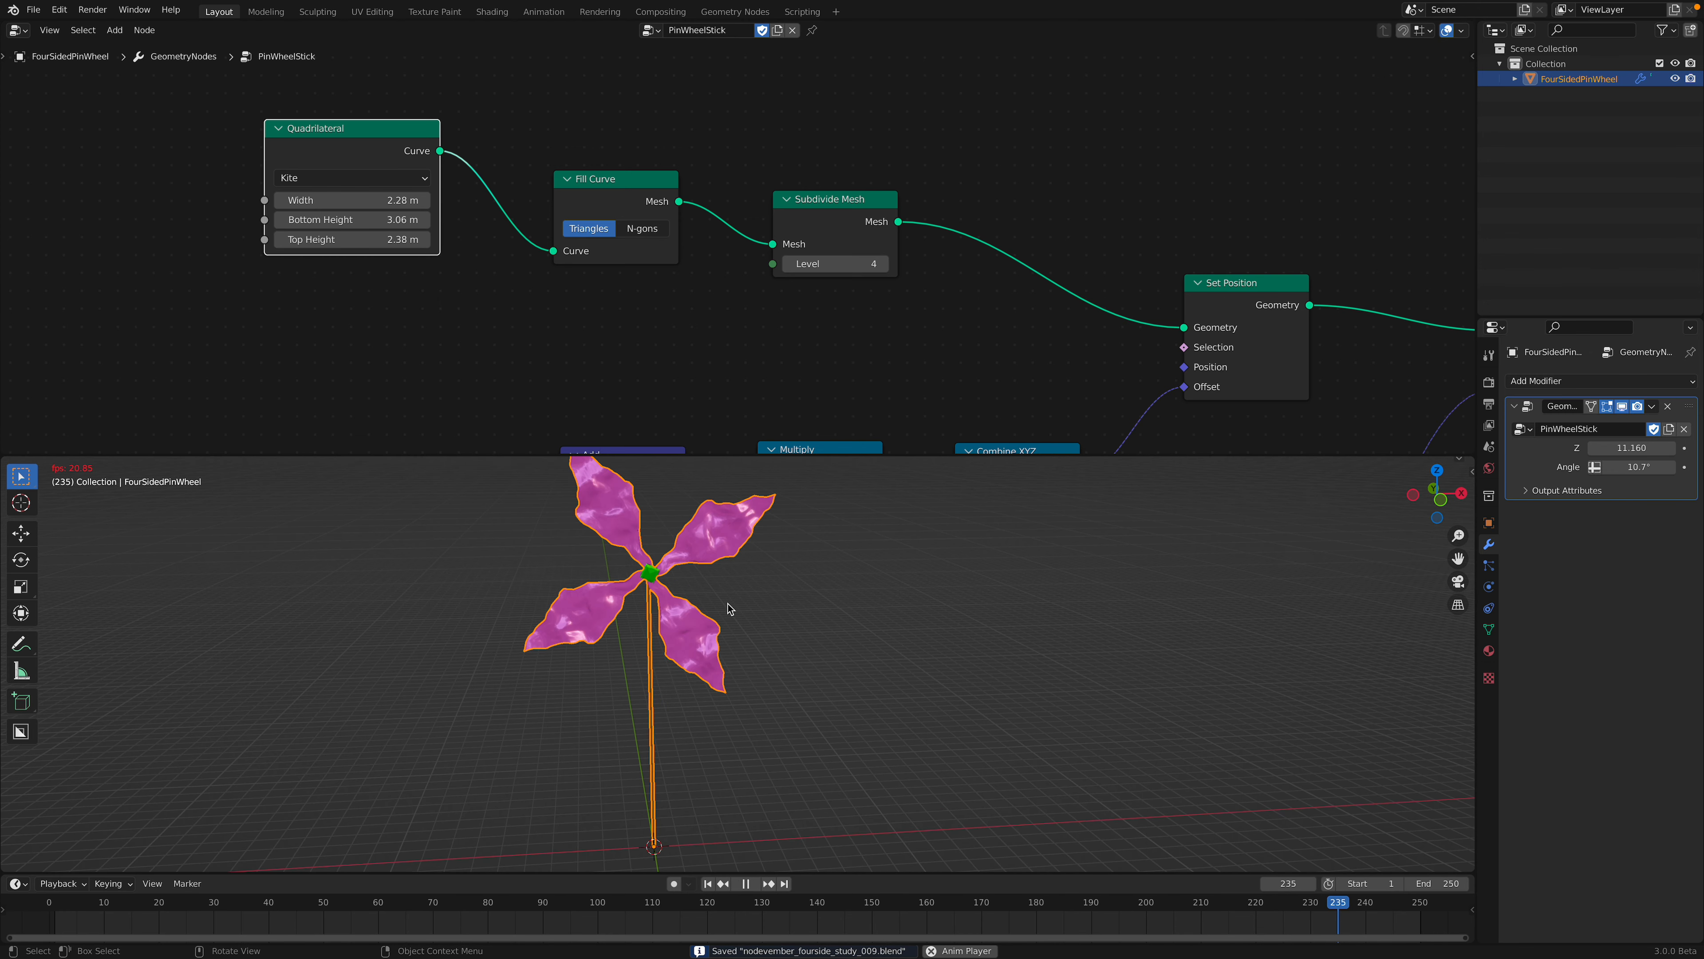
key("space")
- Slightly reposition the Fill Curve node between the Quadrilateral and Subdivide Mesh nodes
middle_click_drag(609, 232, 572, 206)
mouse_move(571, 172)
left_mouse_down()
mouse_move(587, 189)
mouse_move(599, 166)
left_mouse_up()
middle_click_drag(490, 136, 408, 195)
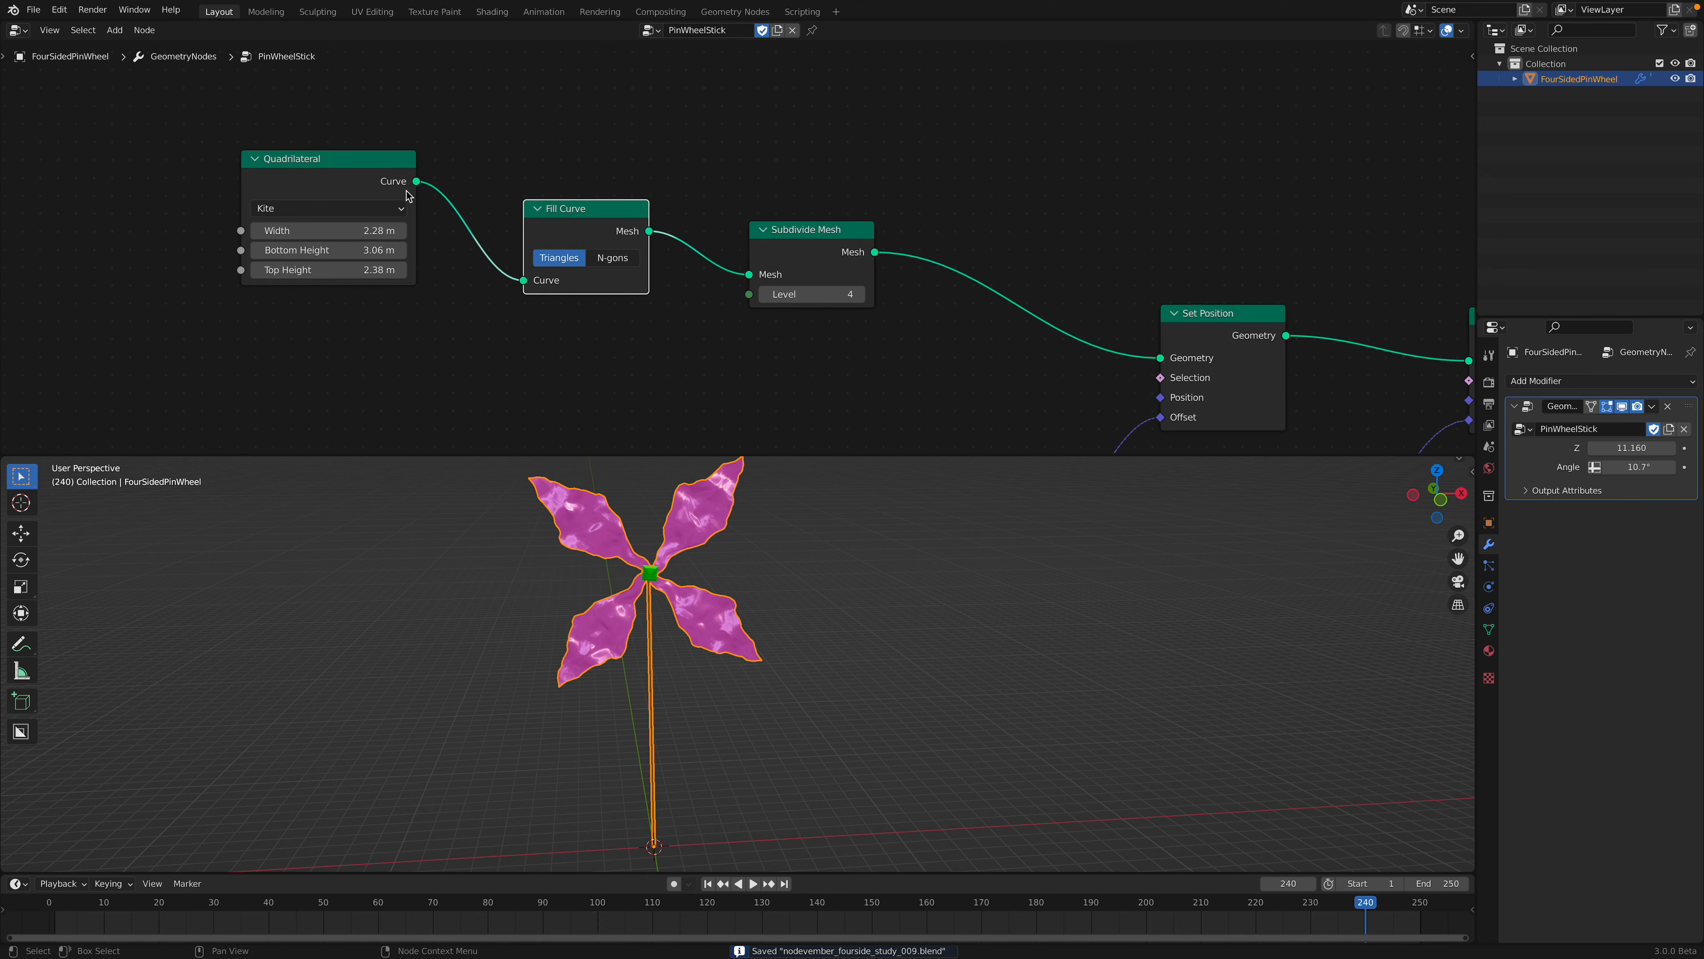
left_click_drag(435, 167, 463, 181)
left_click_drag(578, 216, 582, 213)
- Toggle Fill Curve to N-gons and back to Triangles, and switch the viewport to wireframe shading
left_click(610, 258)
left_click(572, 255)
scroll(711, 567, "up", 2)
key("z")
left_click(701, 585)
scroll(702, 584, "up", 2)
- Compare the N-gons and Triangles fill modes on the petals' wireframe
left_click(612, 255)
left_click(574, 253)
left_click(615, 255)
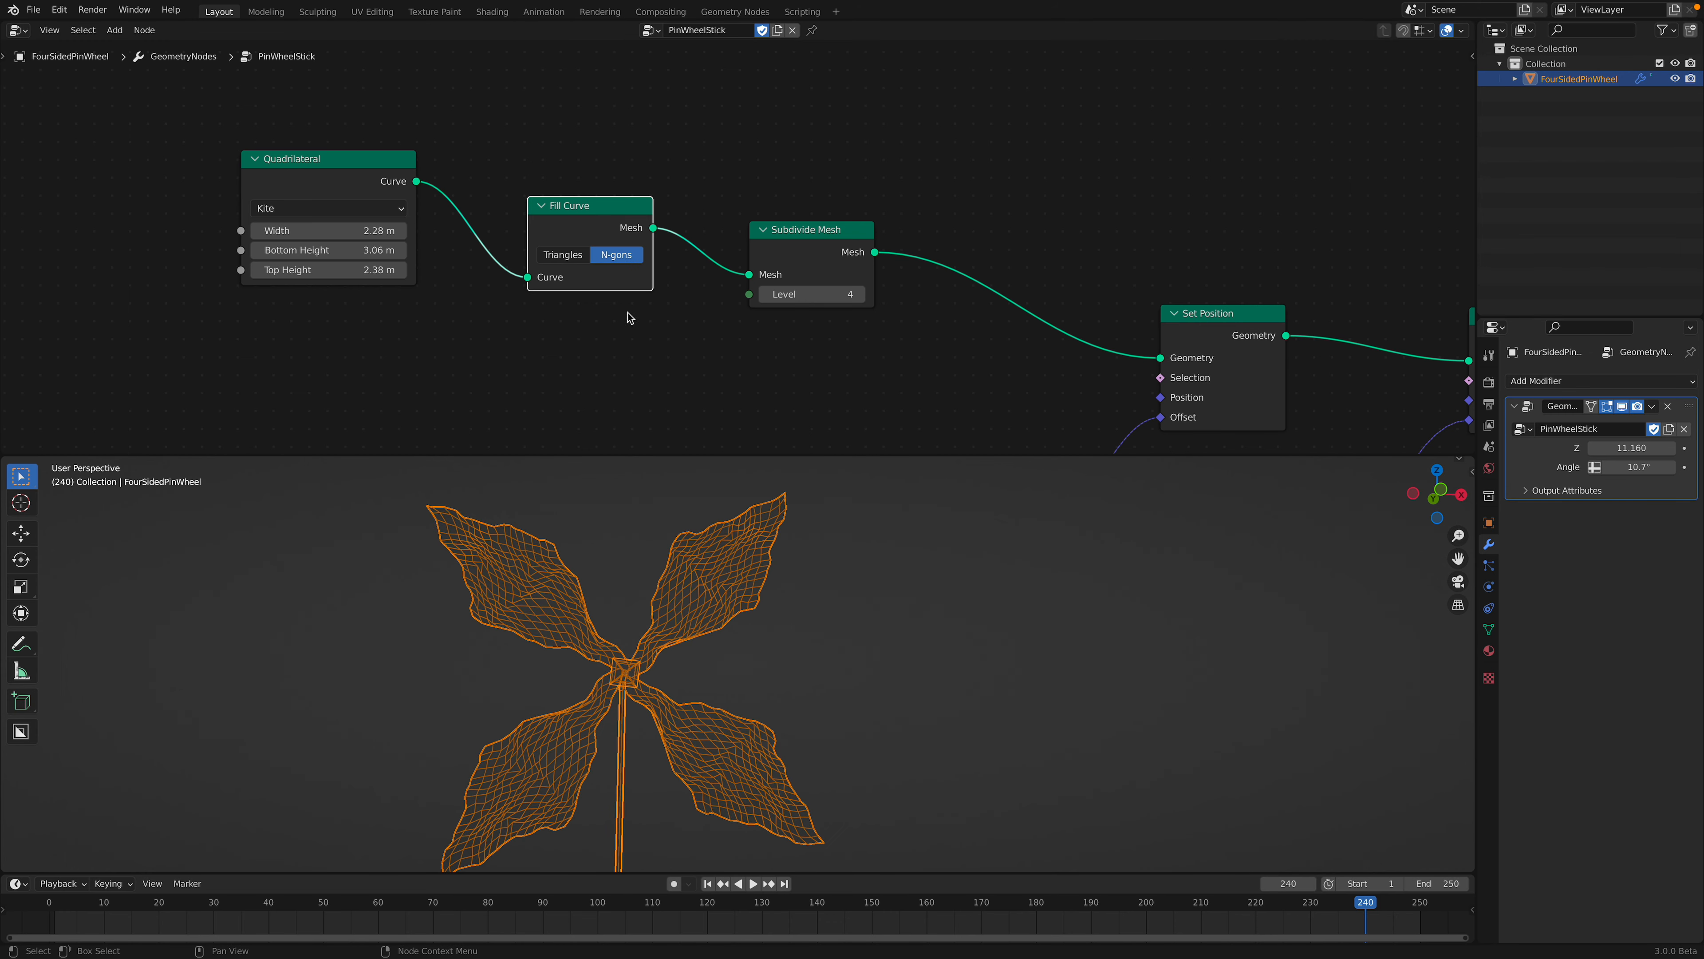
left_click(559, 259)
scroll(712, 609, "up", 3)
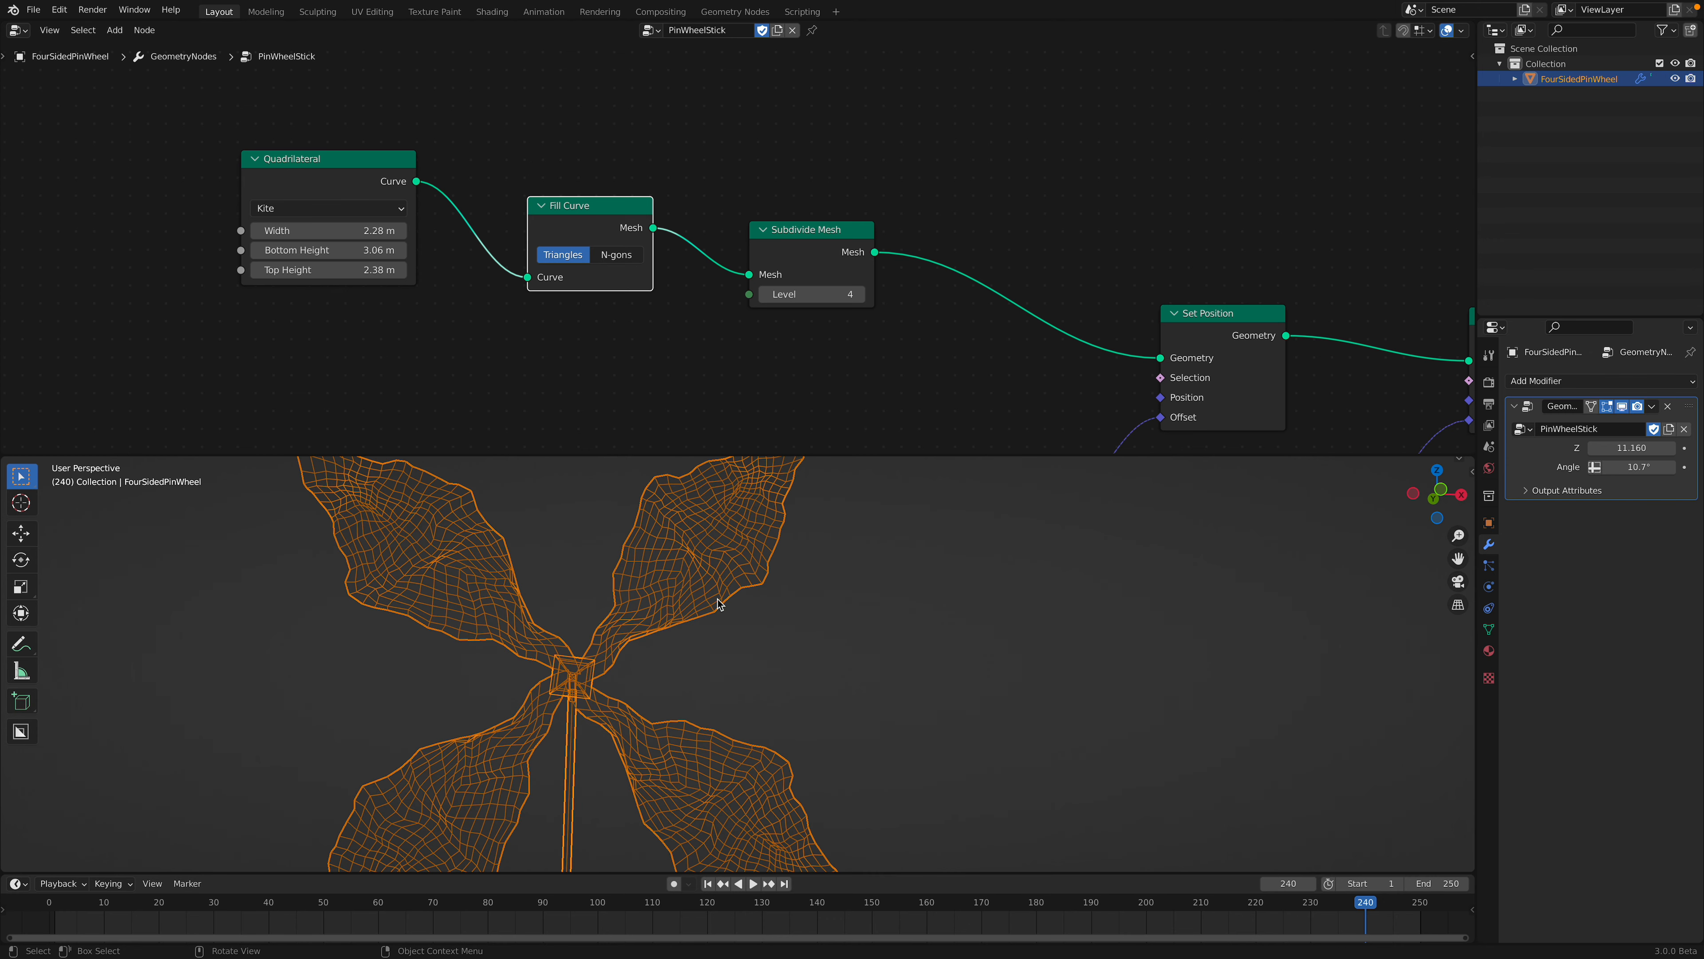
left_click(618, 258)
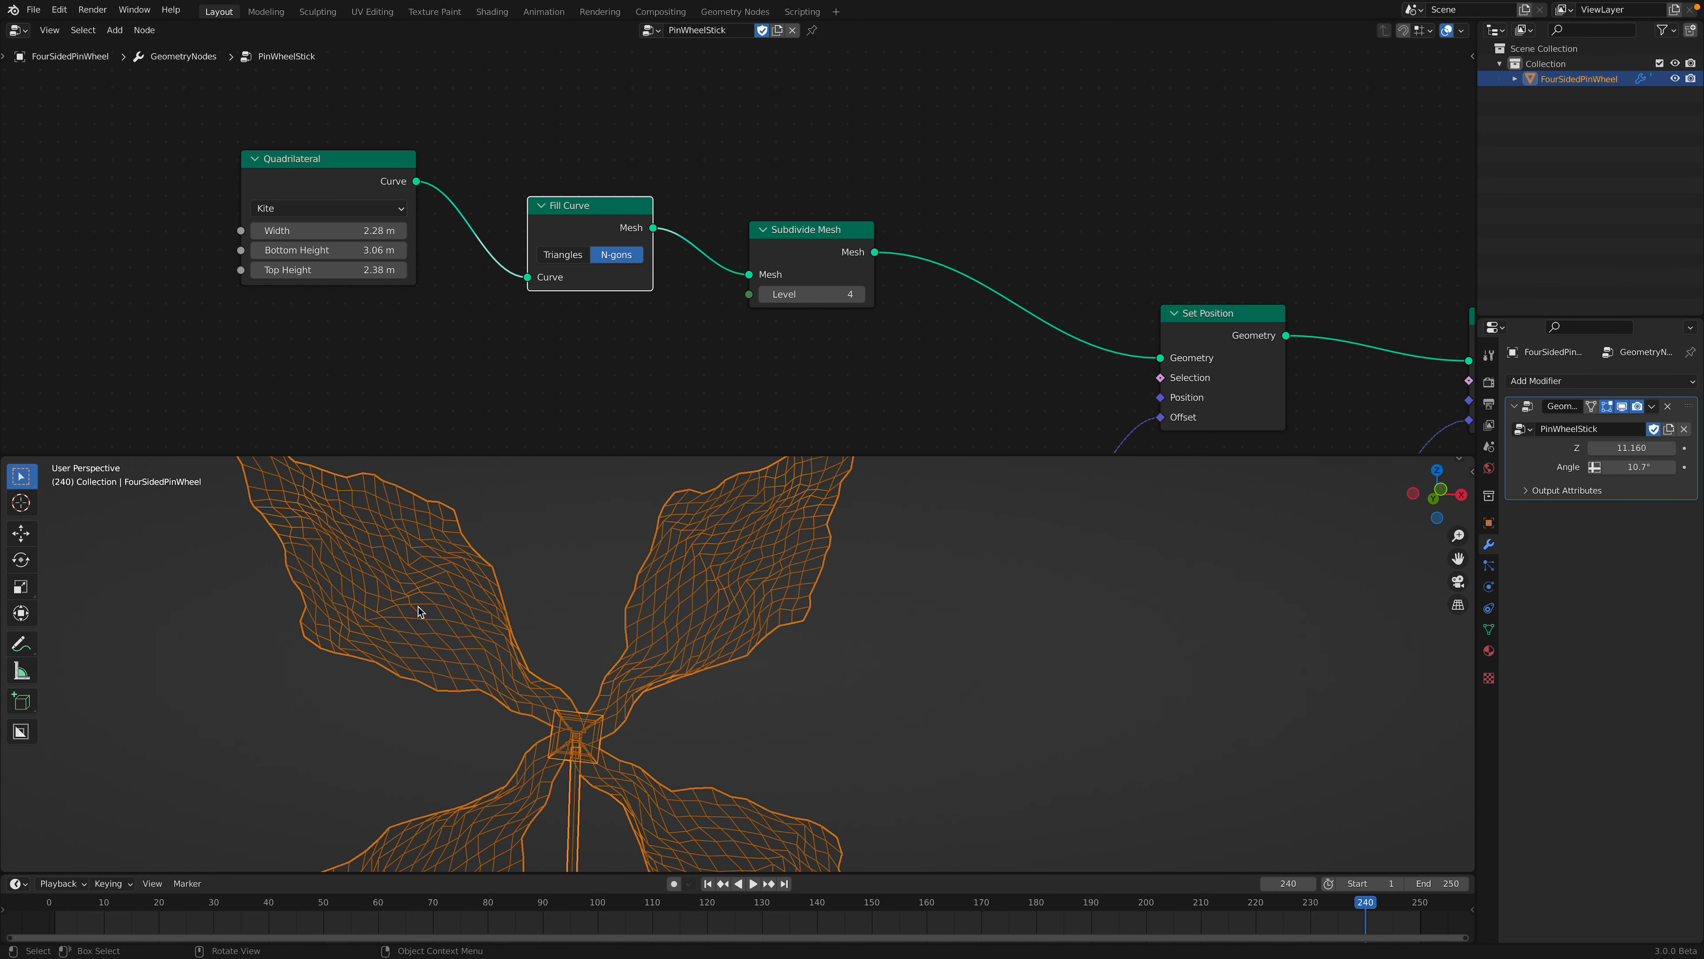
left_click(561, 259)
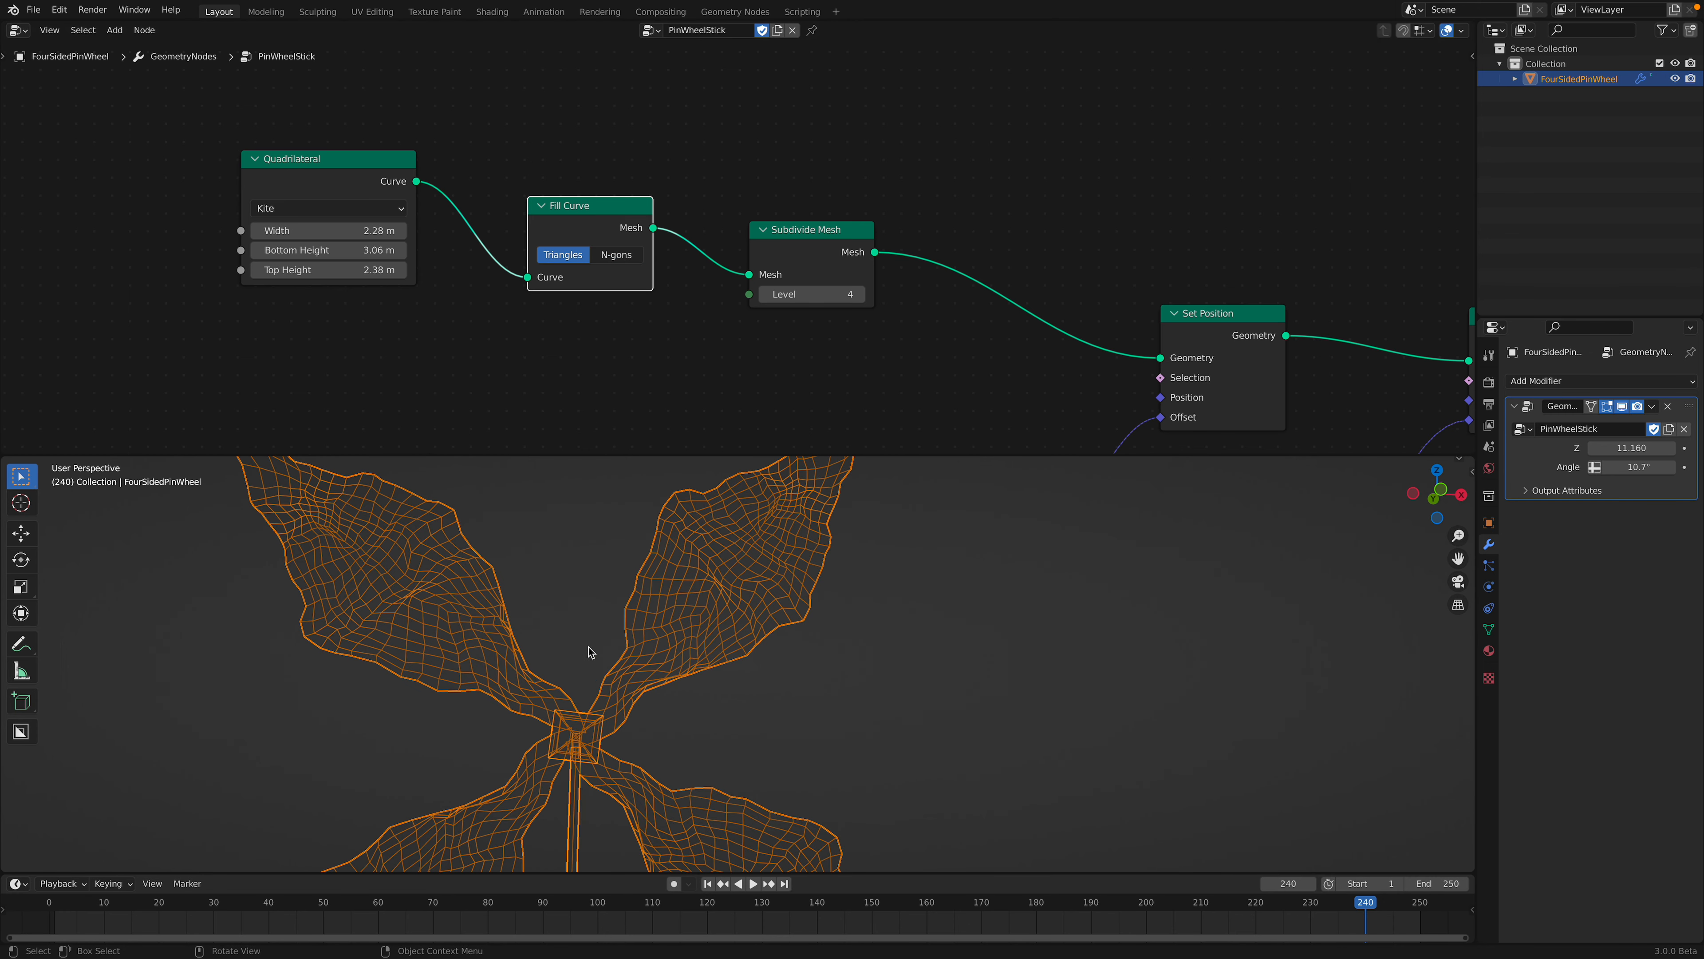
scroll(607, 658, "down", 3)
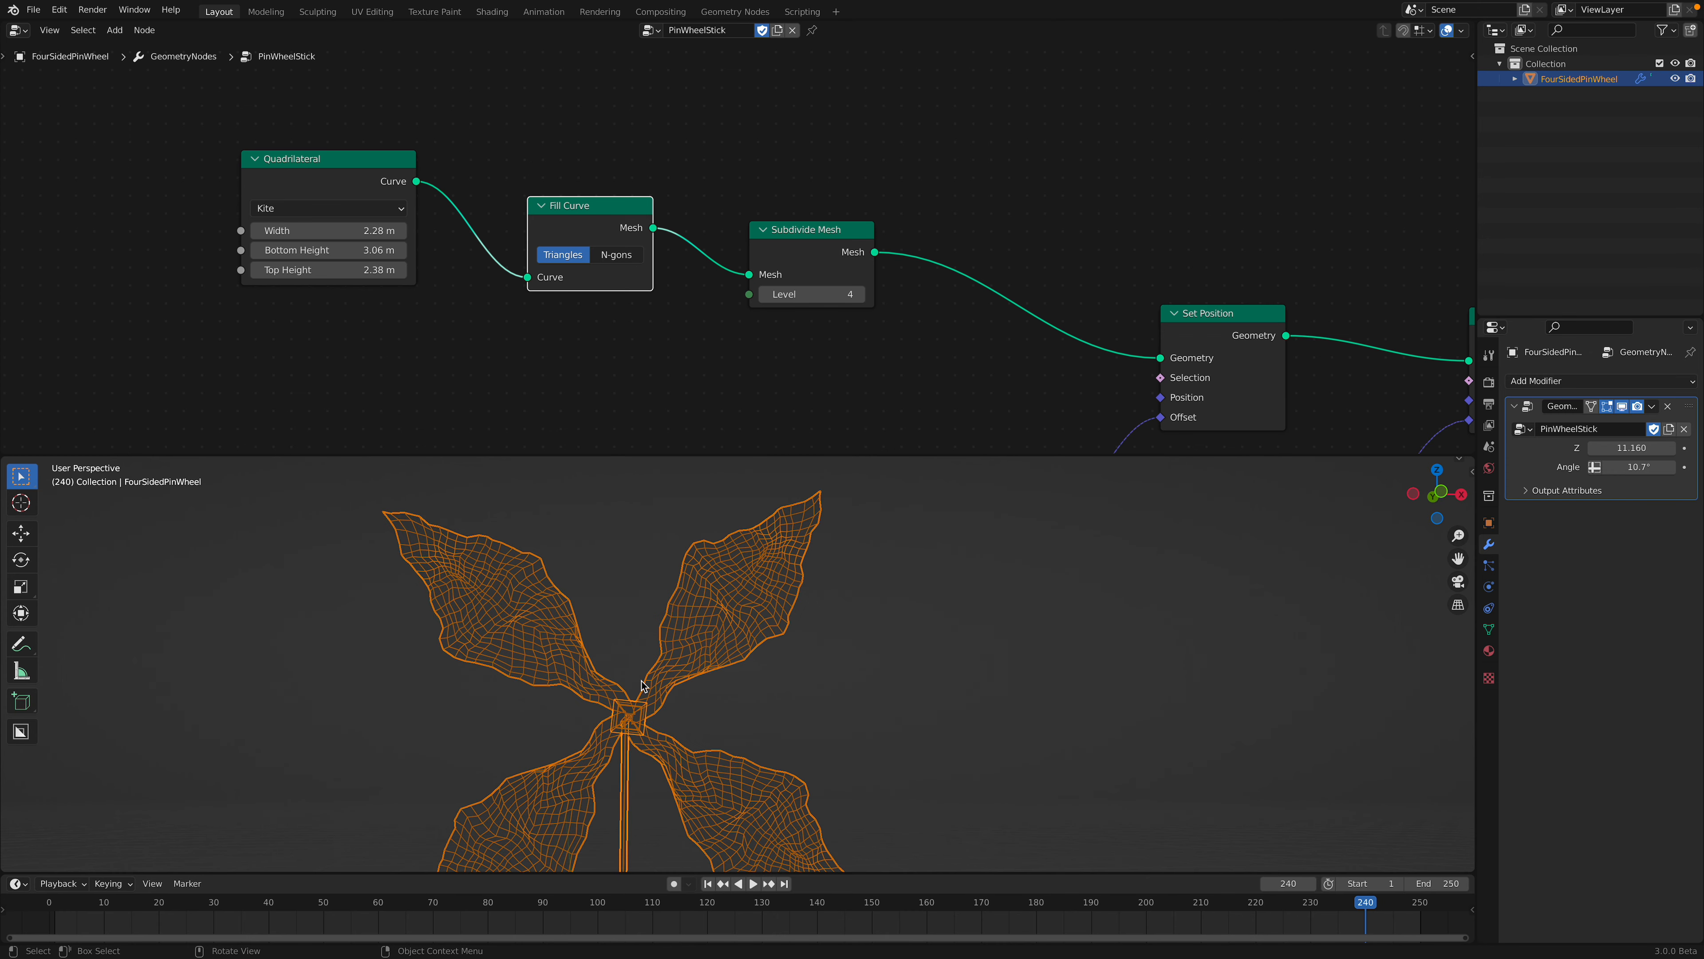
- Save the file and set the Fill Curve node to N-gons
key("ctrl+s")
scroll(630, 671, "up", 1)
left_click(615, 256)
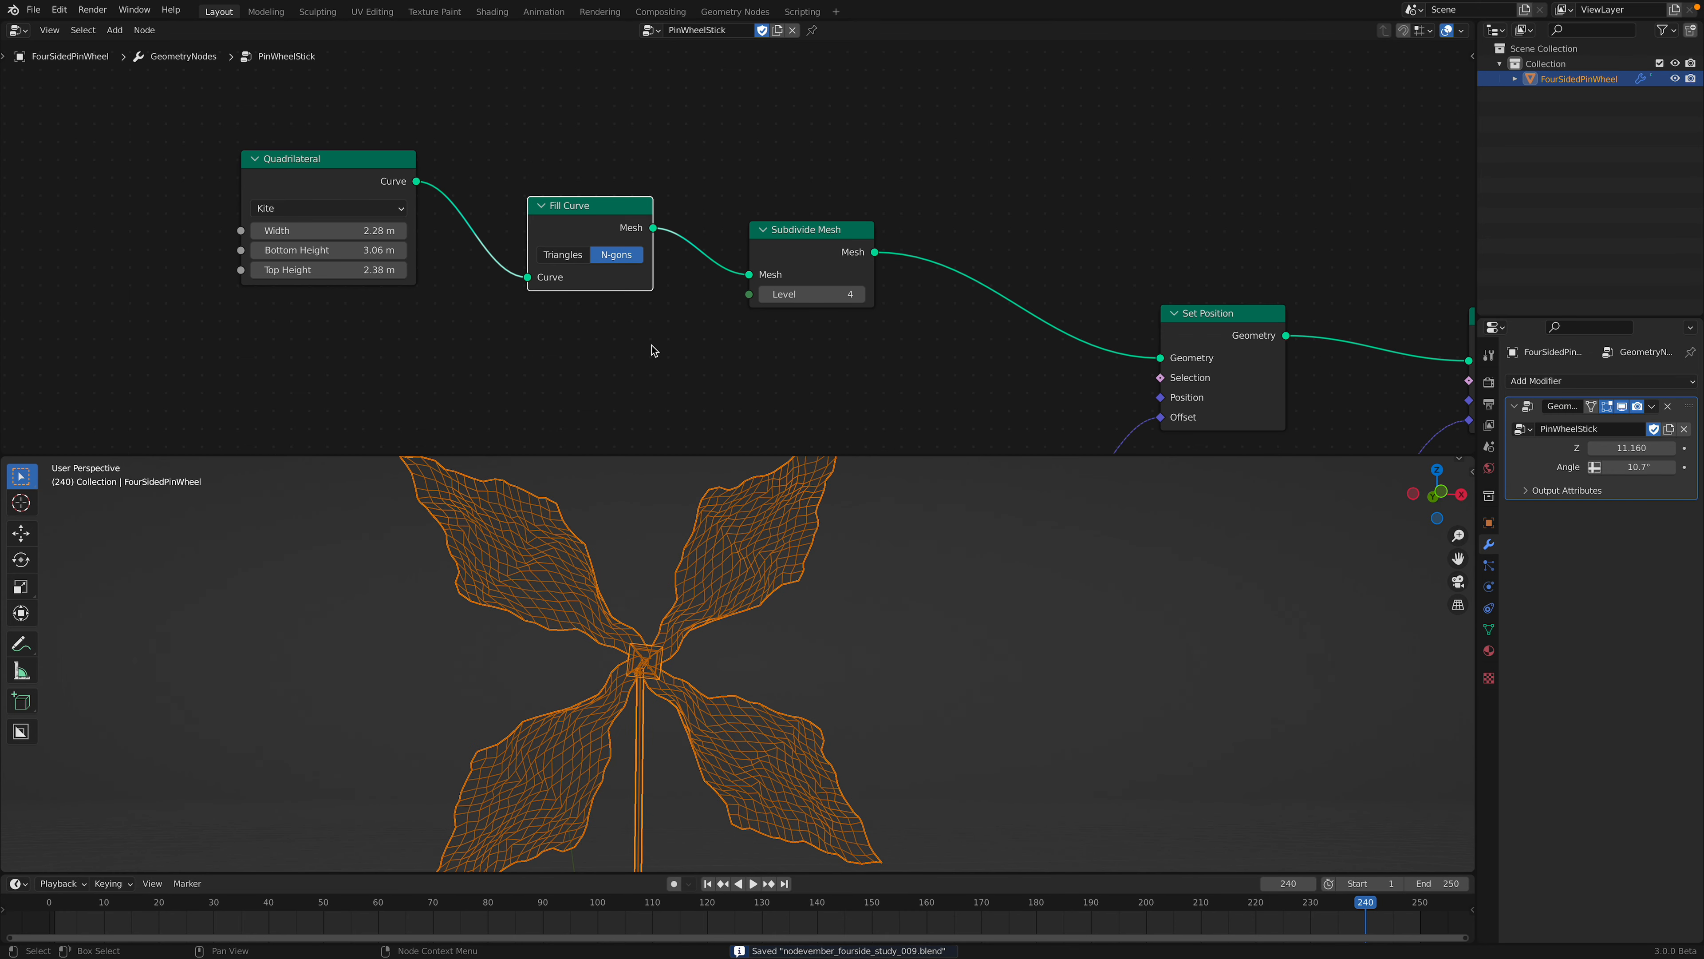
left_click_drag(594, 227, 585, 228)
- Set the Subdivide Mesh level to 3 and move the node slightly closer to Fill Curve
left_click(765, 294)
left_click(765, 294)
left_click(871, 300)
left_click(860, 300)
left_click(859, 300)
left_click(773, 298)
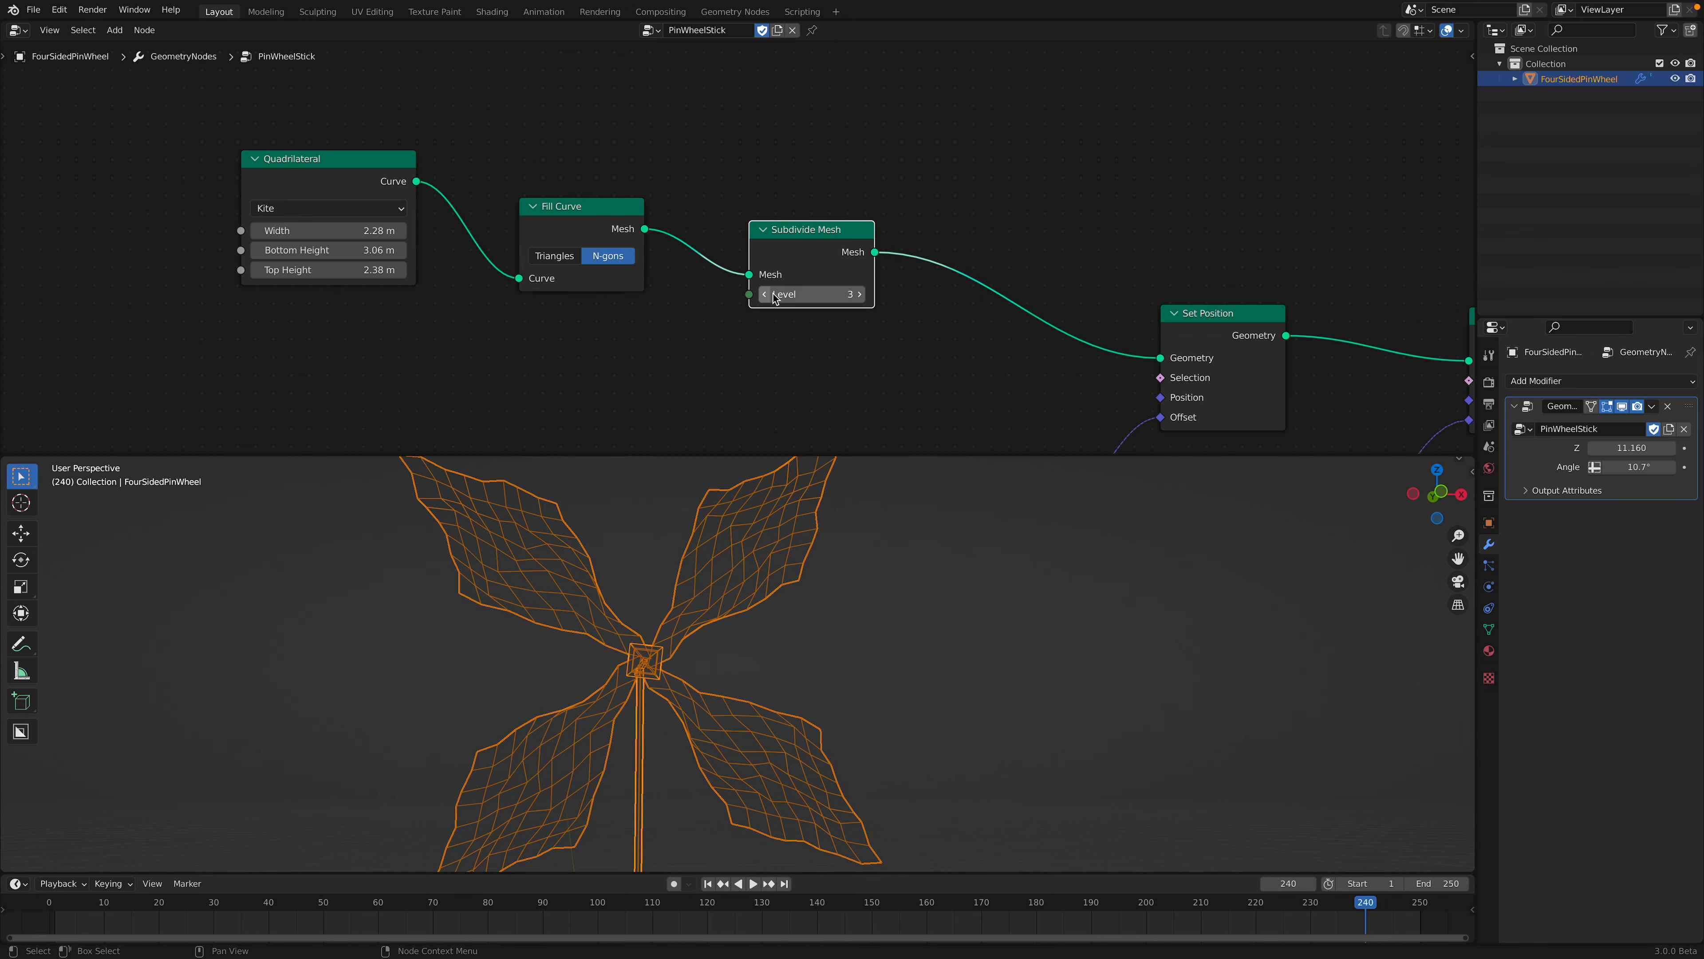
left_click_drag(797, 252, 790, 237)
- Save the file and switch the viewport from wireframe to solid shading
scroll(871, 635, "down", 5)
right_click(871, 635)
key("ctrl+s")
middle_click_drag(884, 591, 896, 537)
key("z")
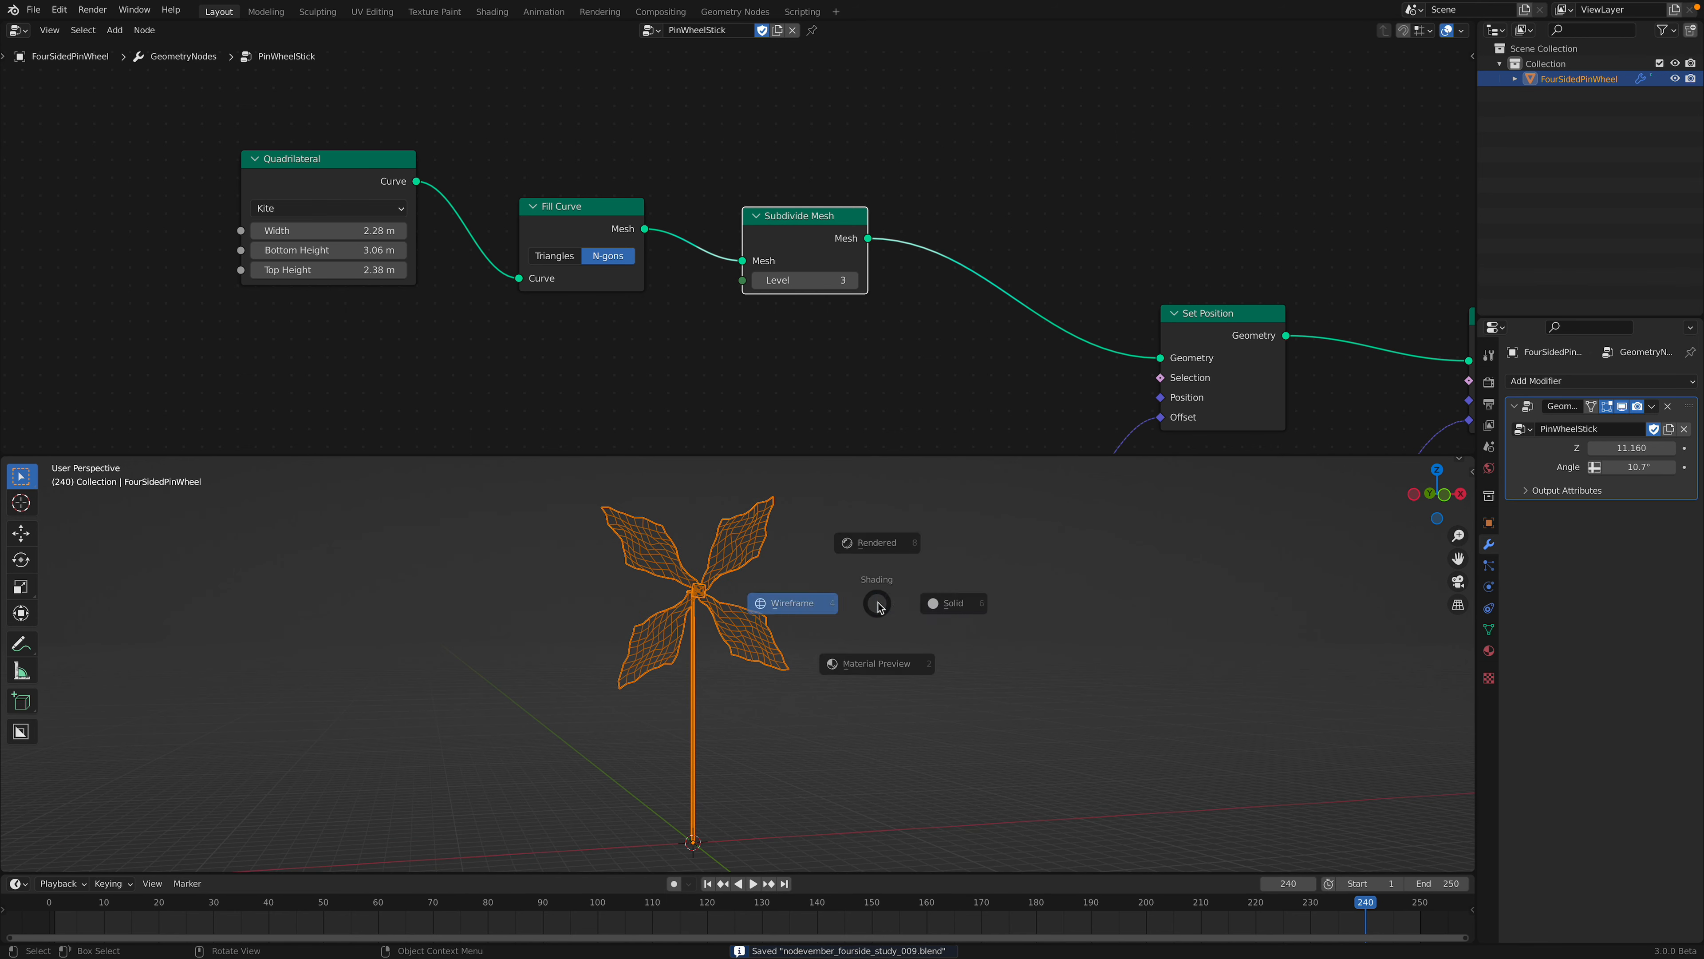
left_click(961, 601)
key("z")
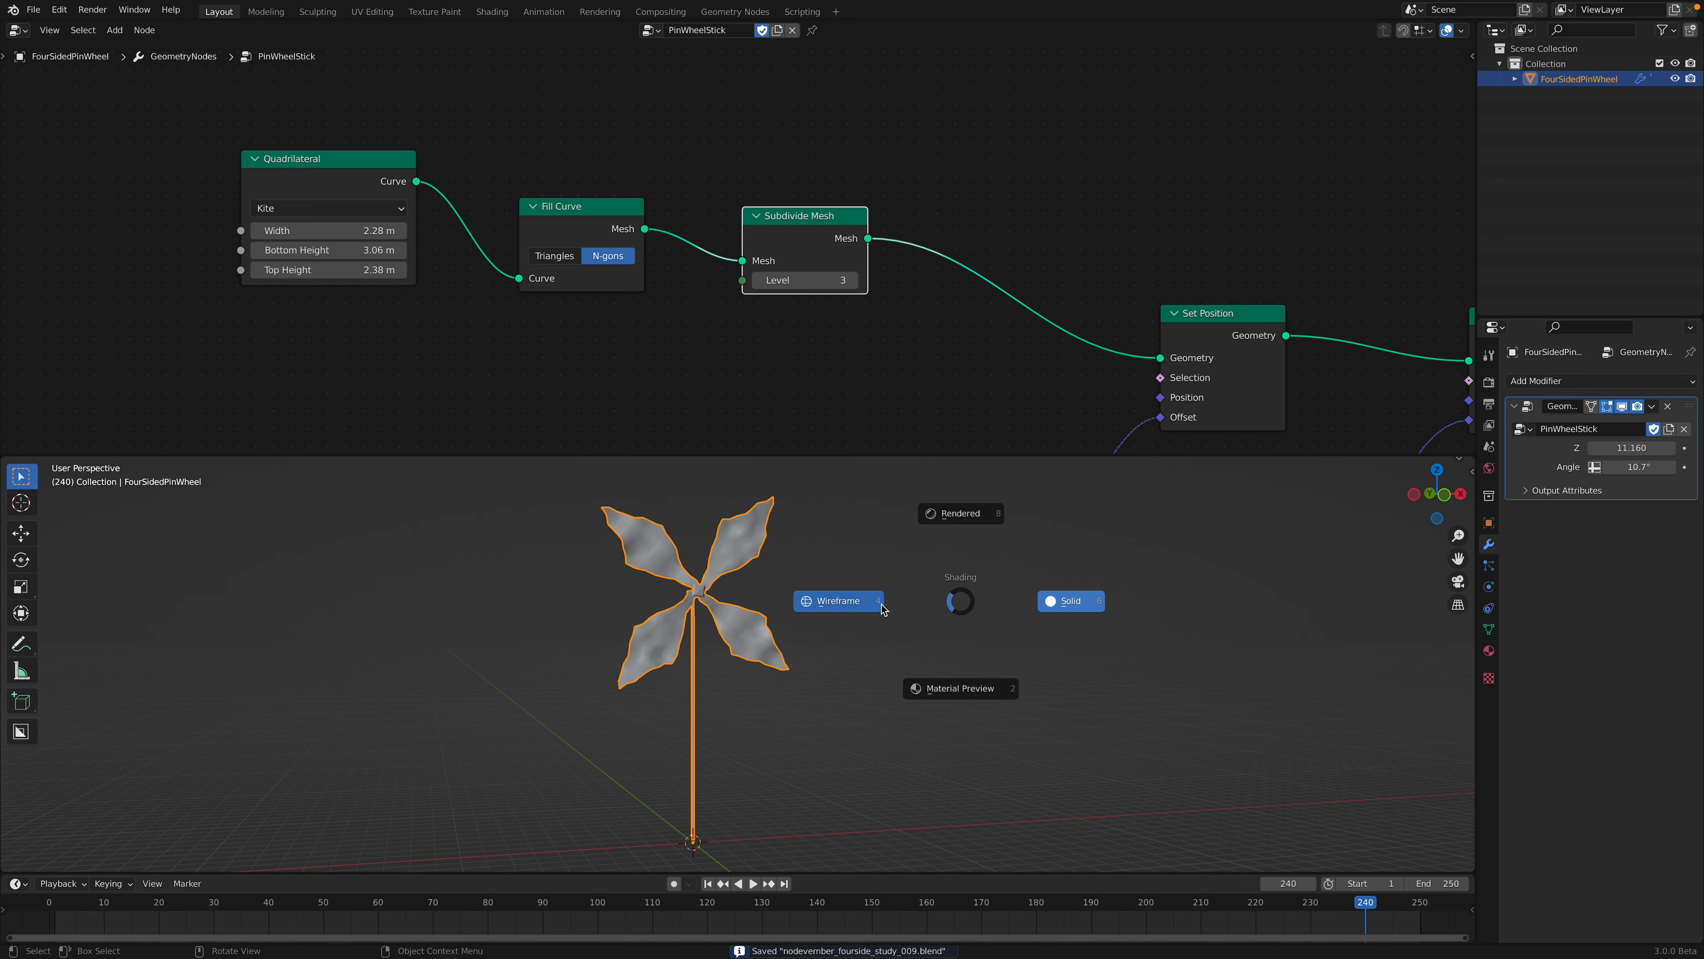
left_click(883, 608)
key("z")
left_click(936, 626)
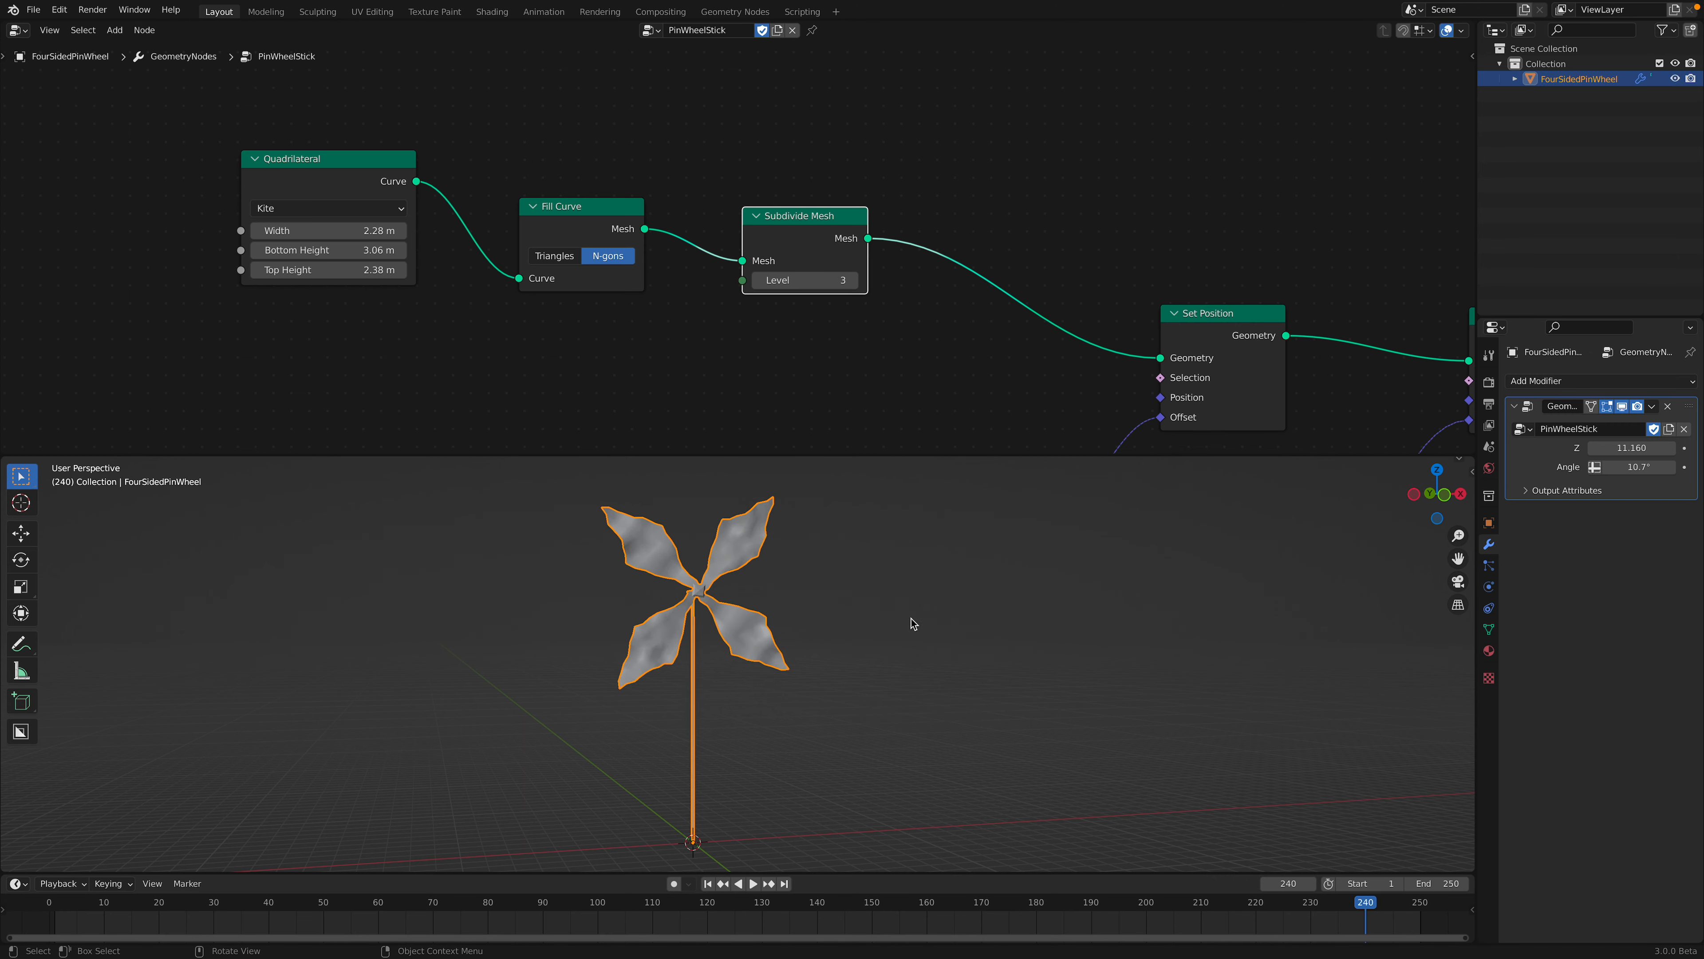
- Play the animation briefly and reposition the first Set Position node
key("space")
middle_click_drag(888, 307, 717, 166)
left_click_drag(1027, 201, 1018, 248)
scroll(1018, 248, "down", 2)
middle_click_drag(1027, 267, 970, 206)
left_click_drag(973, 165, 975, 168)
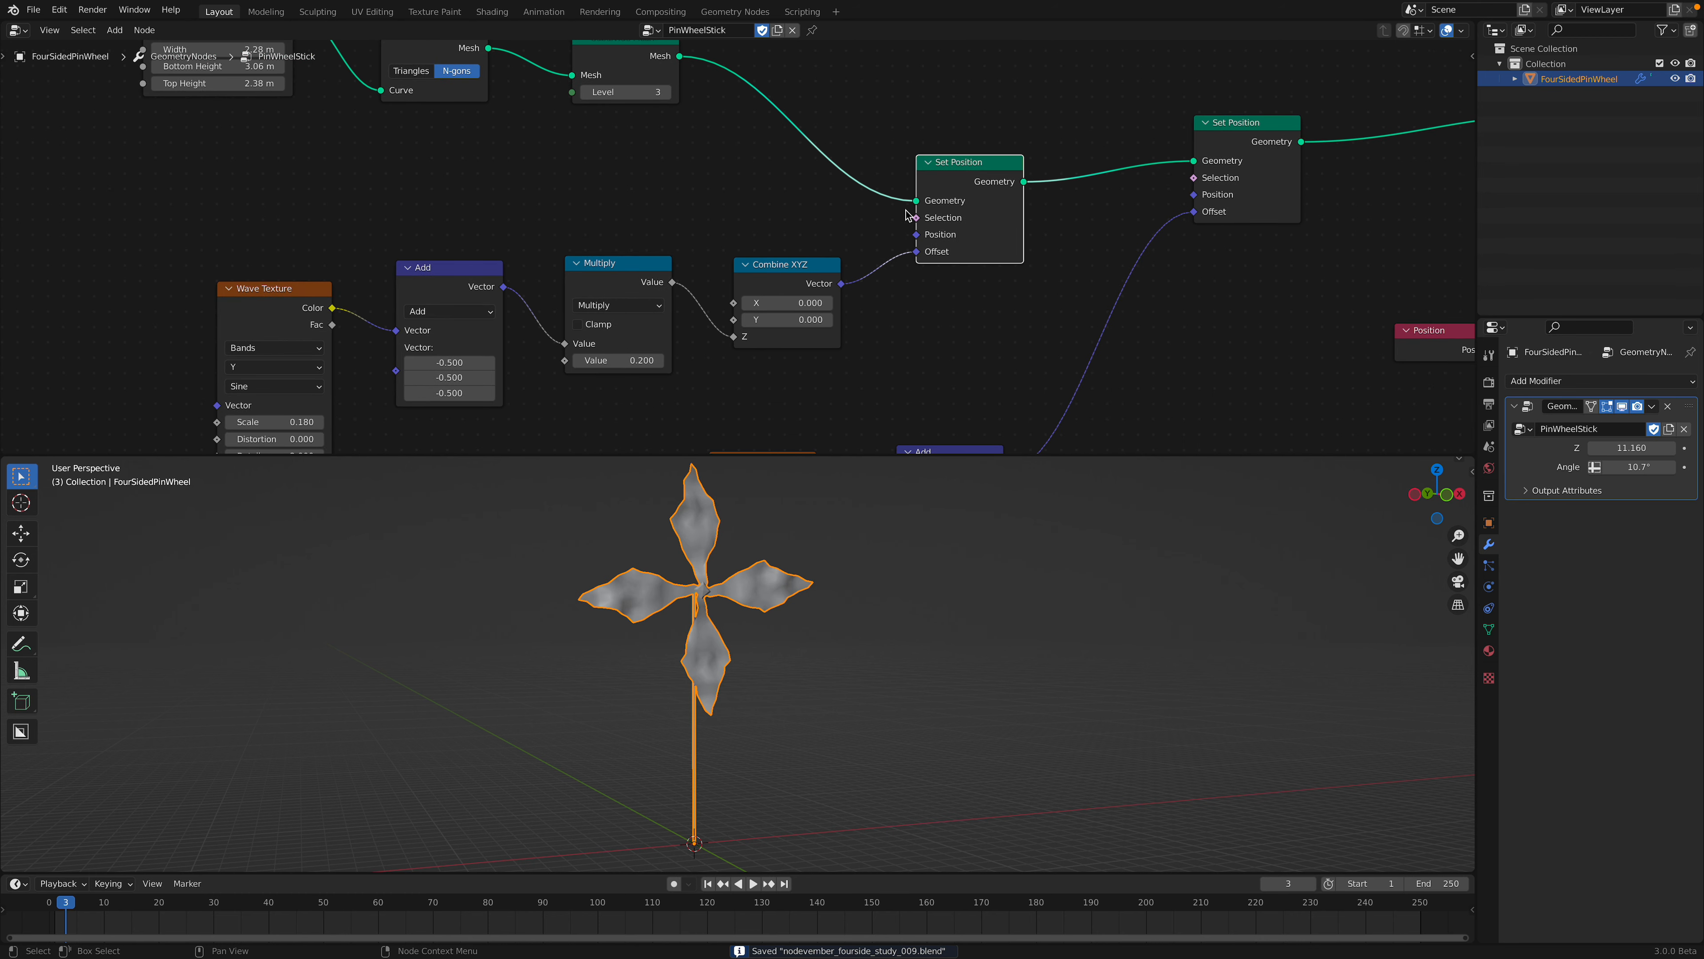
- Move the two Set Position nodes closer together in the node tree
scroll(875, 197, "down", 2)
middle_click_drag(1184, 145, 1088, 178)
left_click_drag(1088, 178, 1089, 200)
middle_click_drag(1114, 202, 914, 216)
left_click_drag(866, 221, 877, 237)
middle_click_drag(700, 255, 751, 217)
left_click_drag(703, 189, 714, 186)
left_click_drag(956, 202, 940, 204)
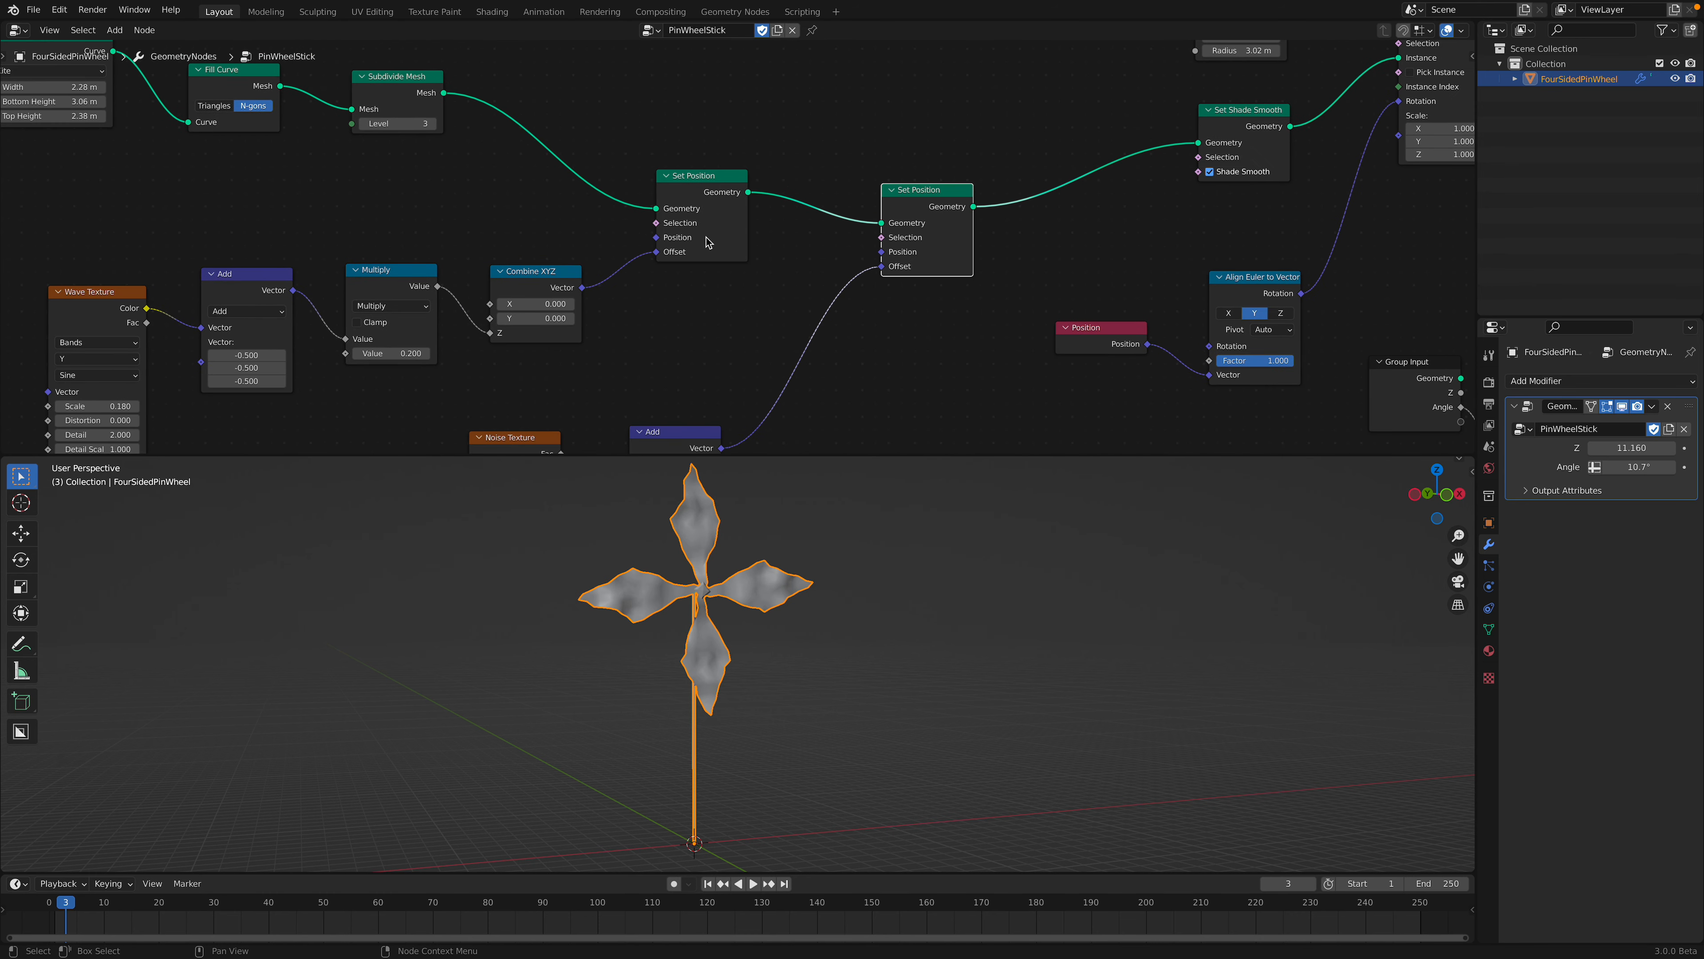
middle_click_drag(706, 242, 821, 206)
- Switch the viewport to Material Preview shading and save the file
left_click(1454, 461)
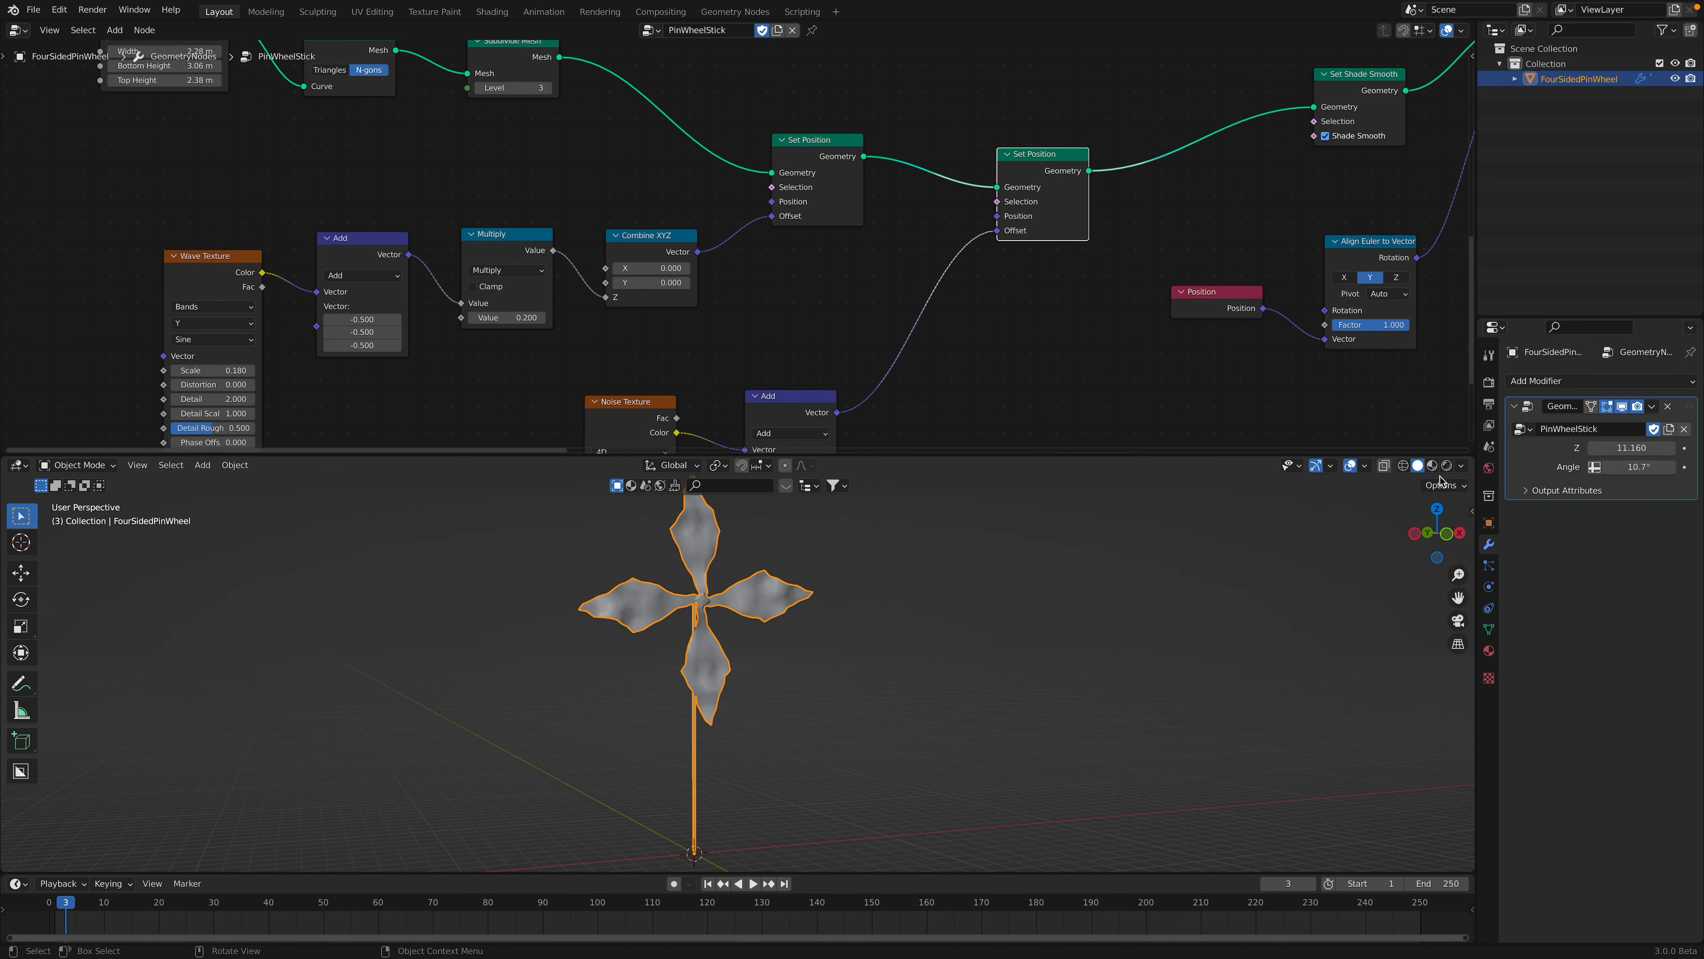
left_click(1433, 465)
key("ctrl+s")
- Shift the Combine XYZ, Multiply, Add and Wave Texture nodes upward into a tidy row
middle_click_drag(698, 222, 727, 183)
left_click_drag(679, 214, 694, 192)
middle_click_drag(616, 178, 691, 173)
left_click_drag(603, 190, 607, 170)
left_click_drag(480, 196, 477, 172)
left_click_drag(333, 212, 327, 165)
scroll(380, 182, "up", 1)
middle_click_drag(380, 183, 455, 171)
scroll(409, 169, "up", 1)
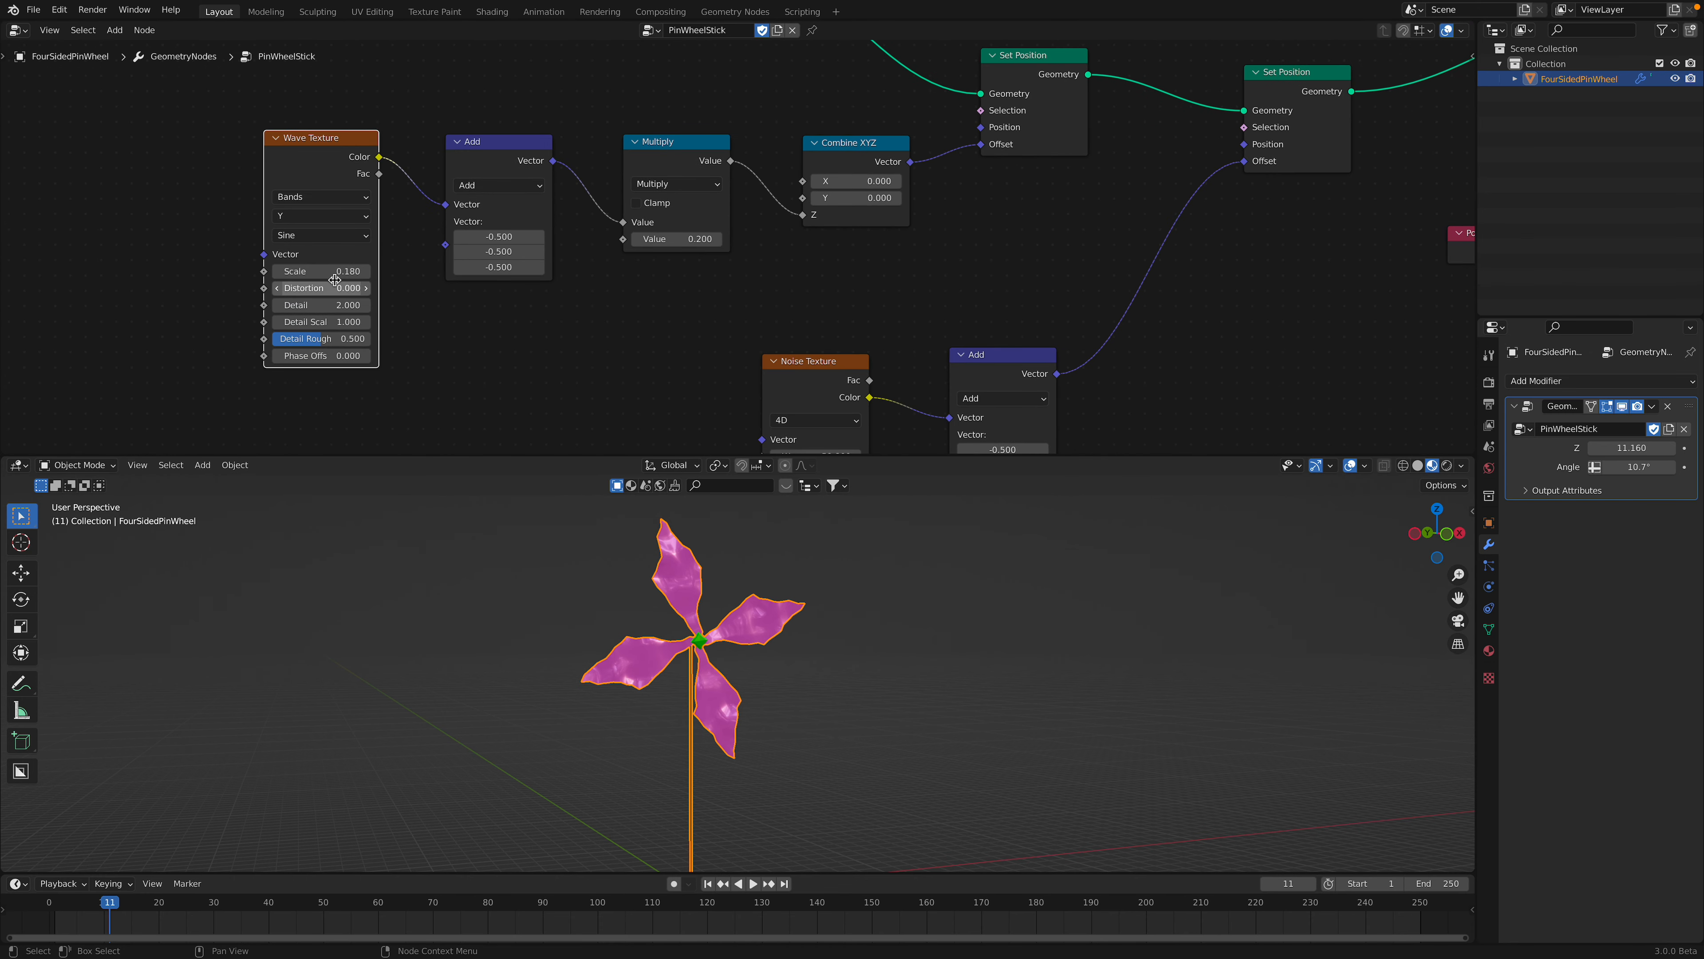
- Try a different Wave Texture scale and undo the change
mouse_move(334, 271)
left_mouse_down()
mouse_move(372, 271)
mouse_move(334, 271)
left_mouse_up()
middle_click_drag(805, 589, 730, 622)
scroll(754, 587, "up", 1)
left_click_drag(334, 271, 375, 271)
key("ctrl+z")
- Set the Multiply node's value to 1.380 and save the file
left_click_drag(674, 239, 765, 239)
middle_click_drag(889, 678, 811, 652)
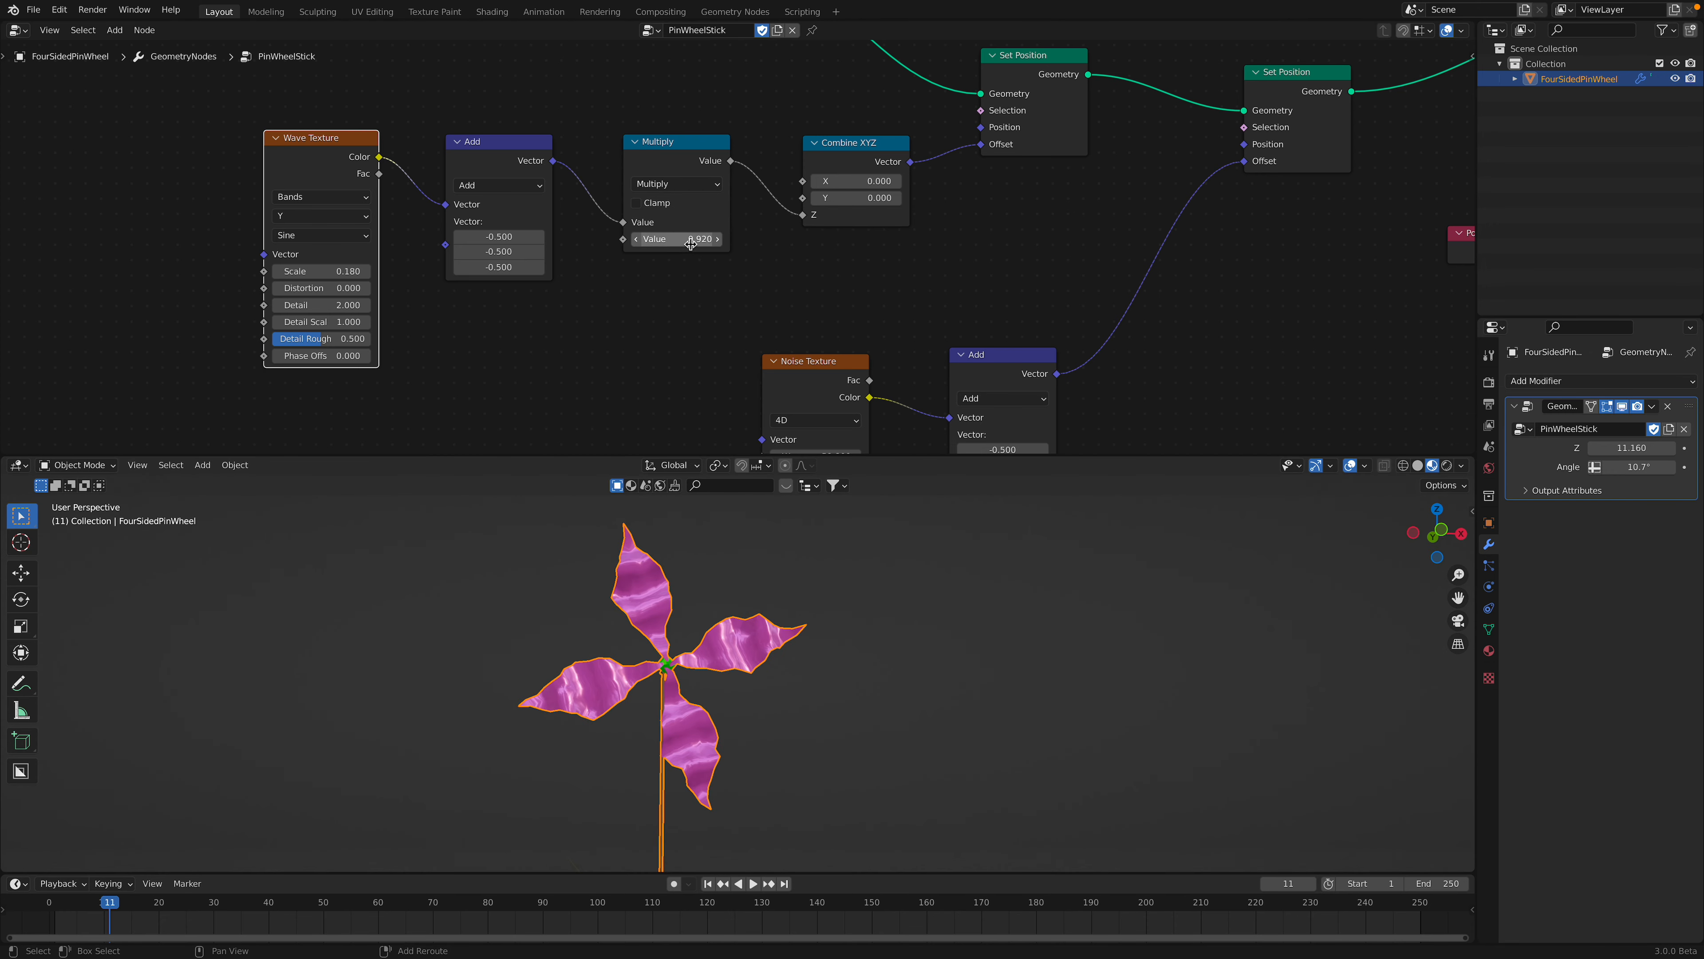
left_click_drag(678, 239, 674, 239)
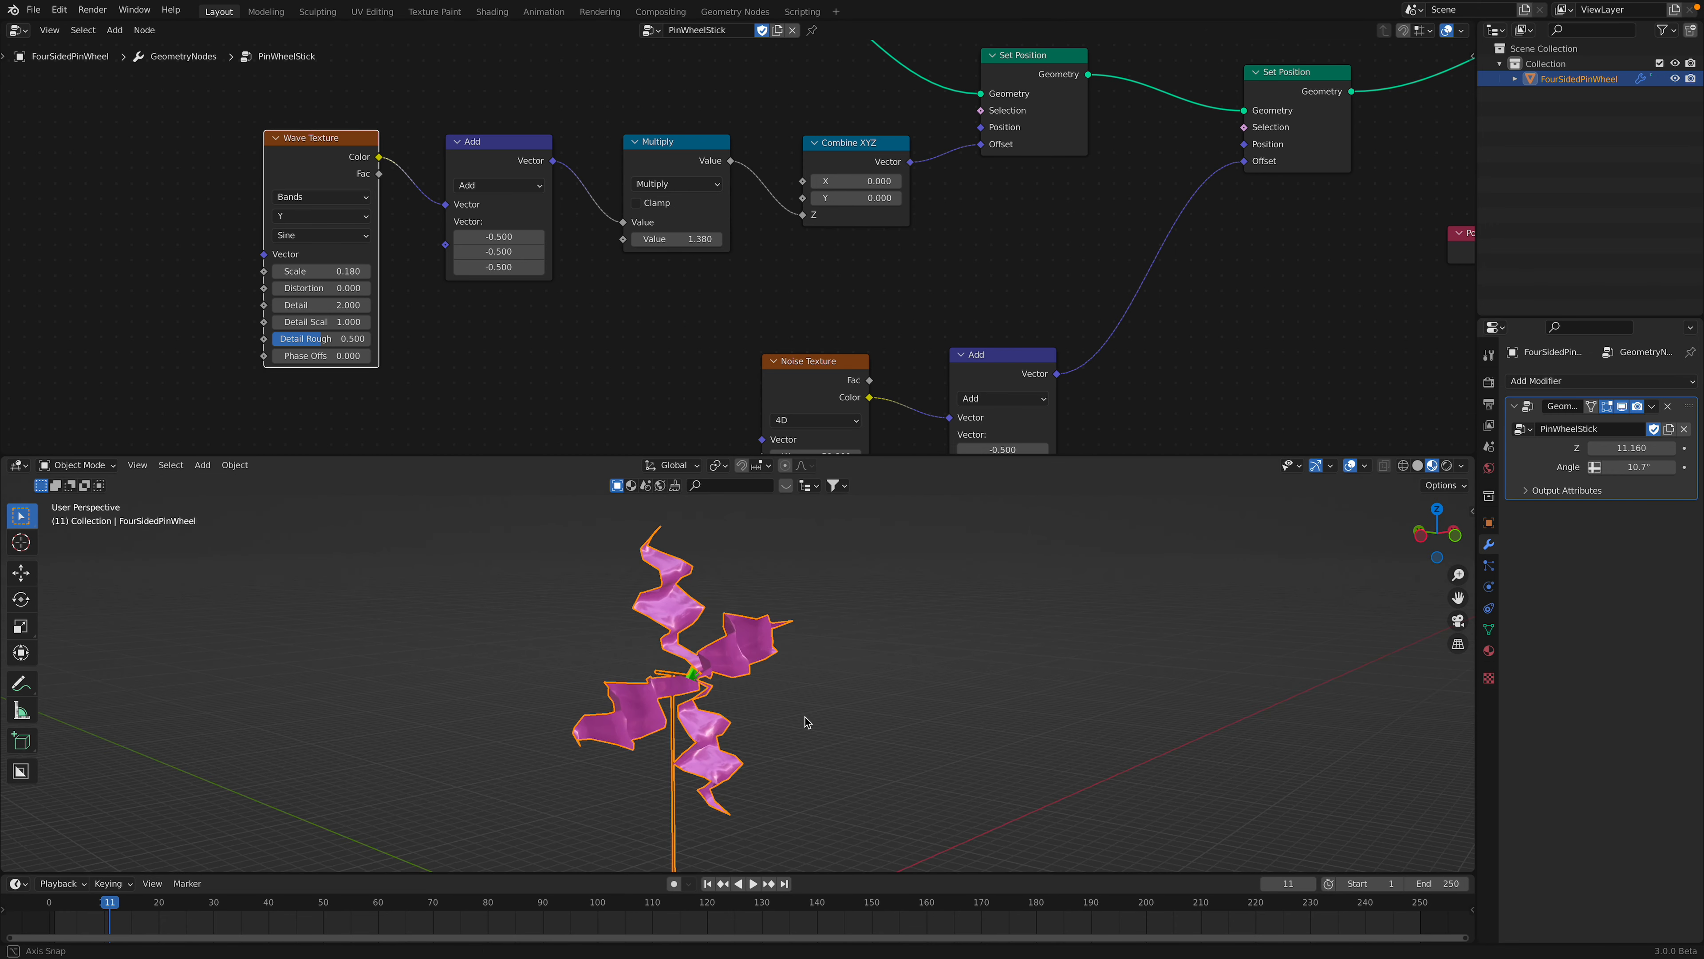
key("ctrl+s")
- Play the animation briefly and set the Wave Texture scale to 0.100
key("space")
key("space")
middle_click_drag(696, 649, 792, 723)
scroll(353, 346, "up", 1)
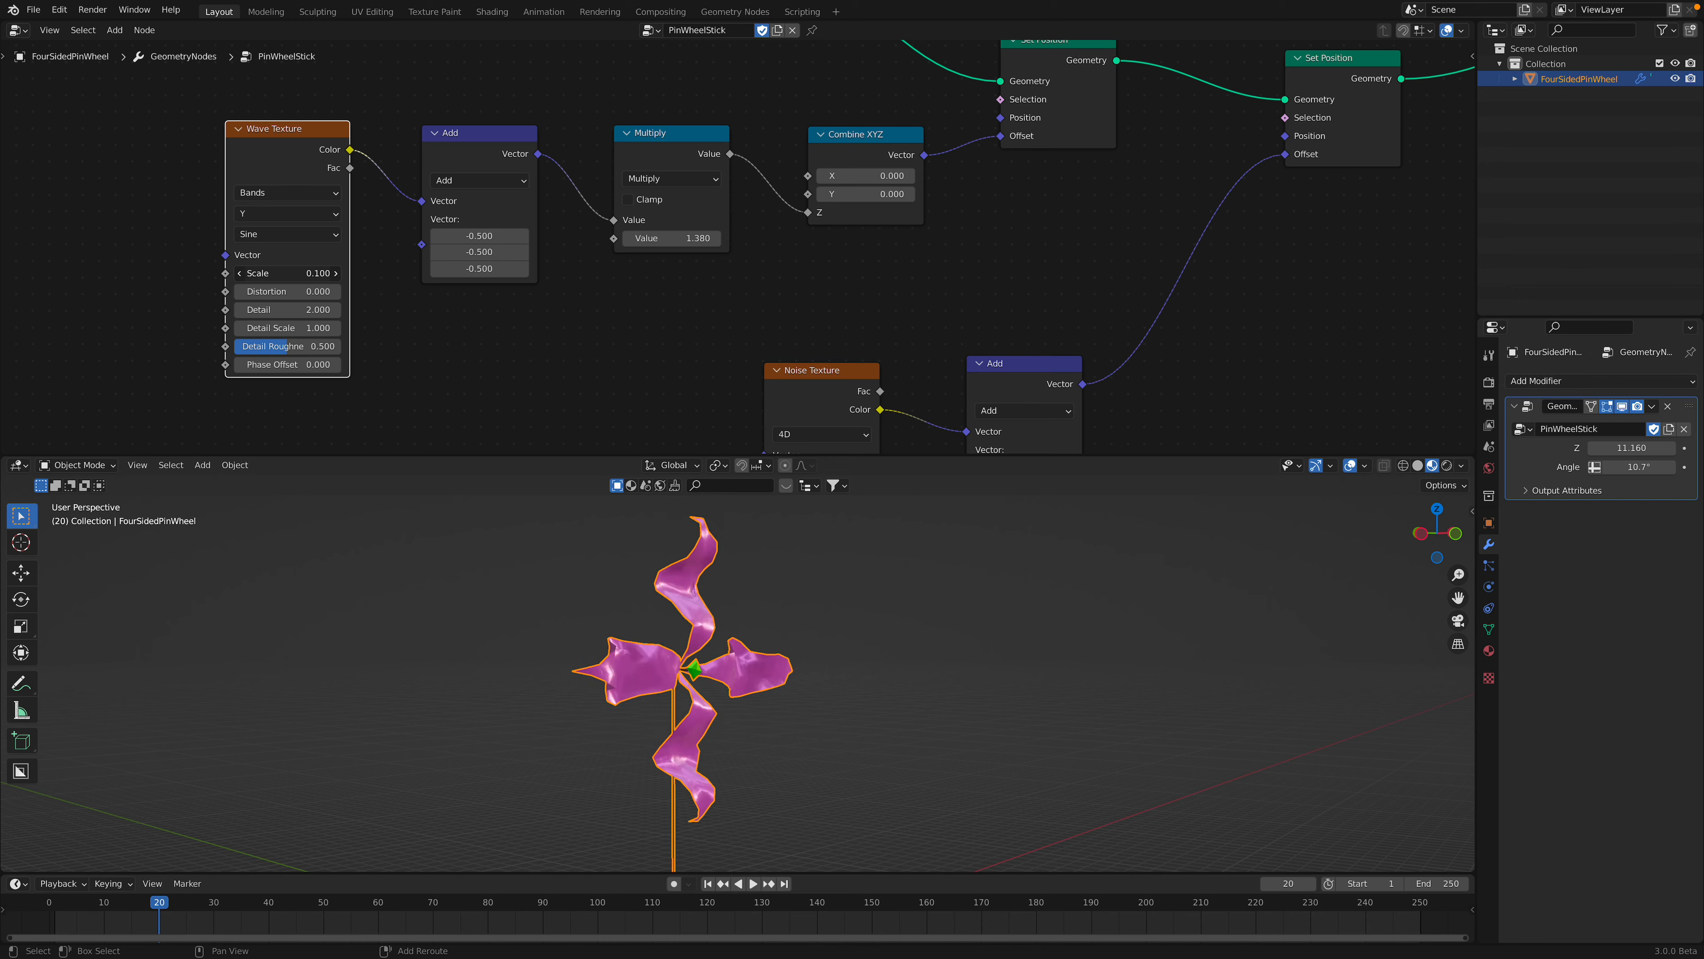
middle_click_drag(671, 672, 645, 666)
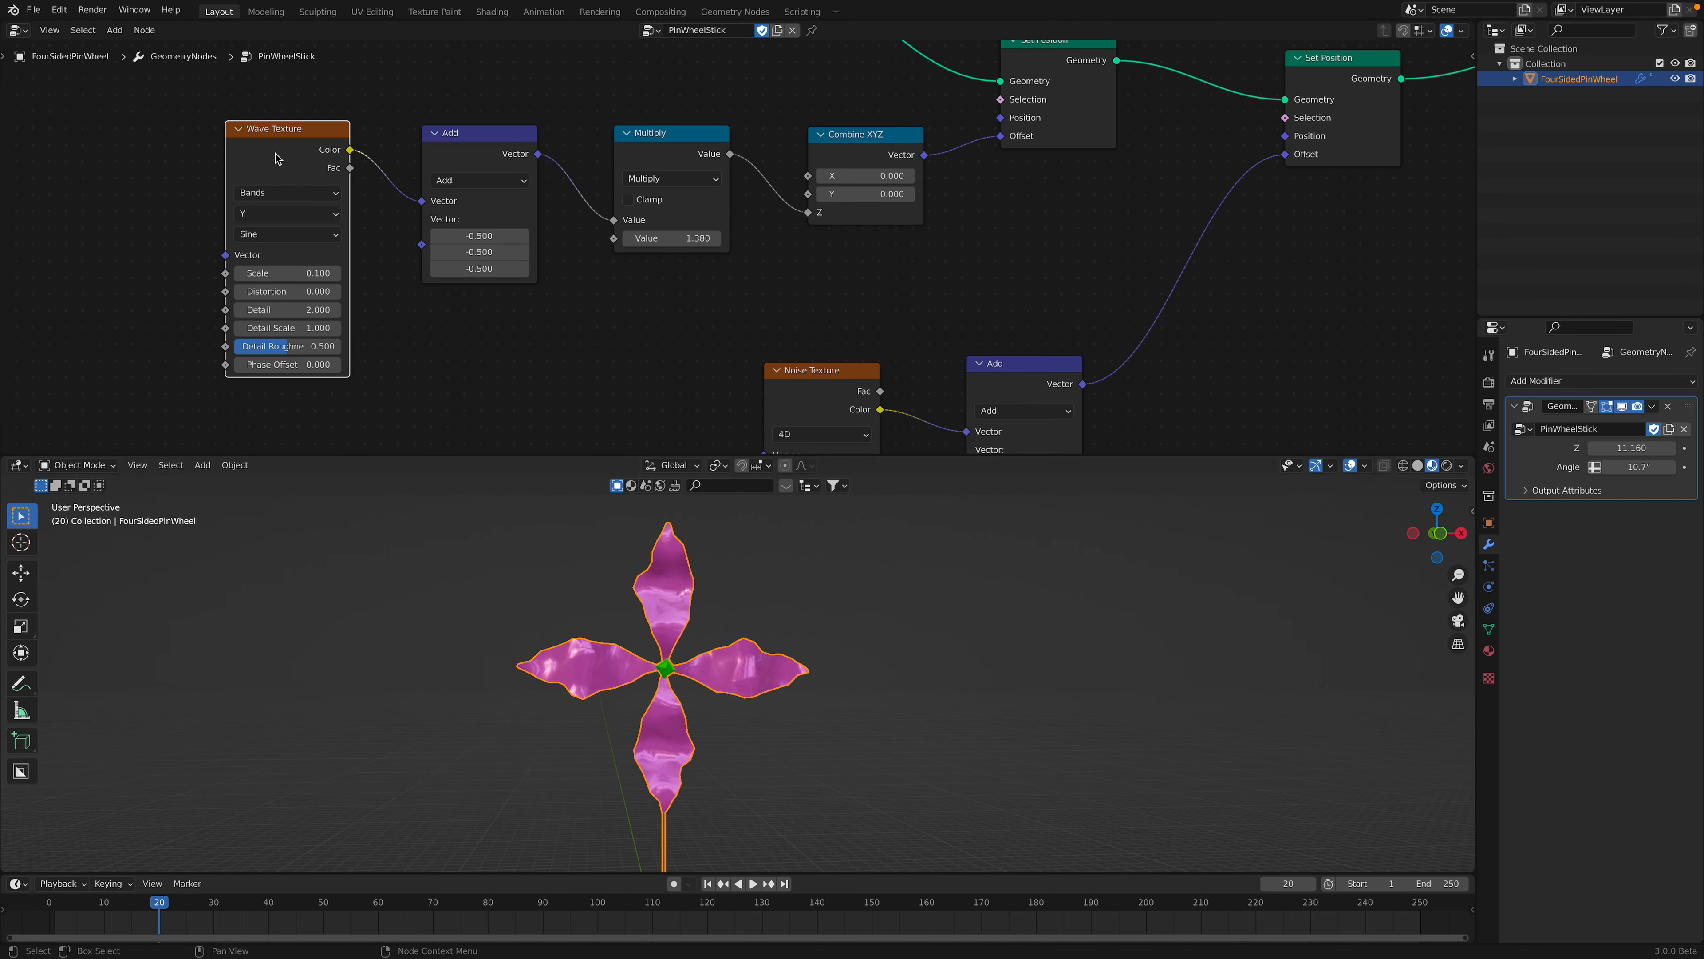
- Try the X and Z bands directions on the Wave Texture while previewing the spinning petals
left_click(294, 212)
left_click(296, 232)
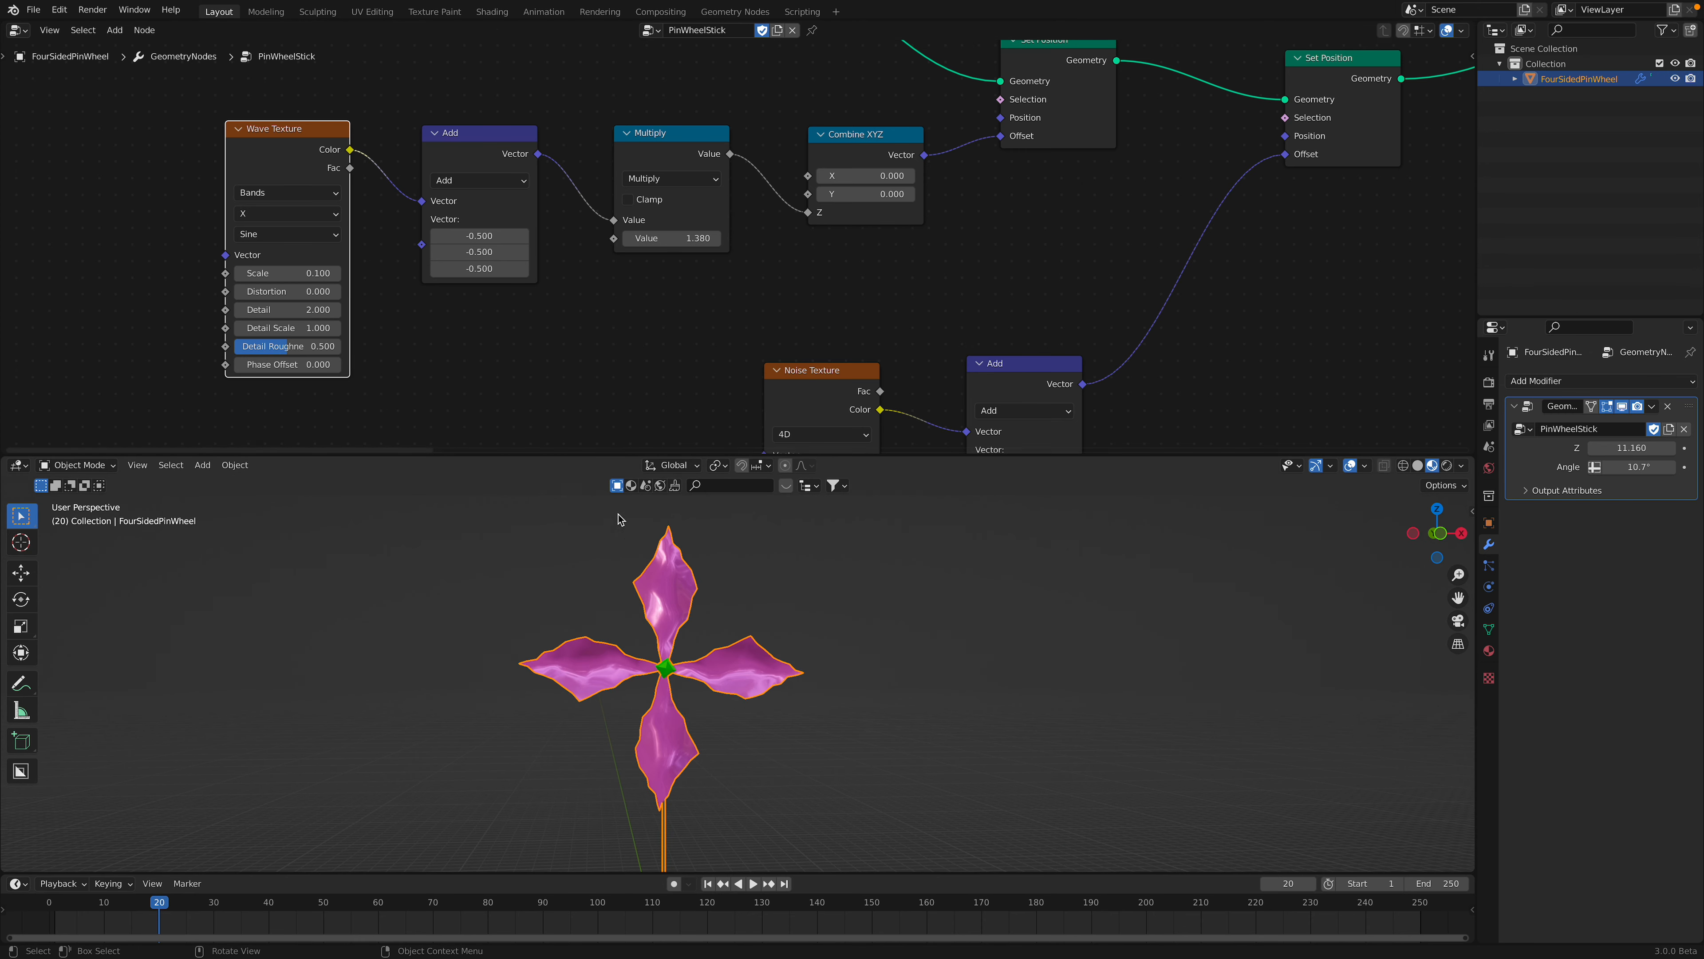
middle_click_drag(644, 531, 698, 534)
key("space")
mouse_move(734, 608)
middle_mouse_down()
mouse_move(777, 604)
mouse_move(742, 608)
middle_mouse_up()
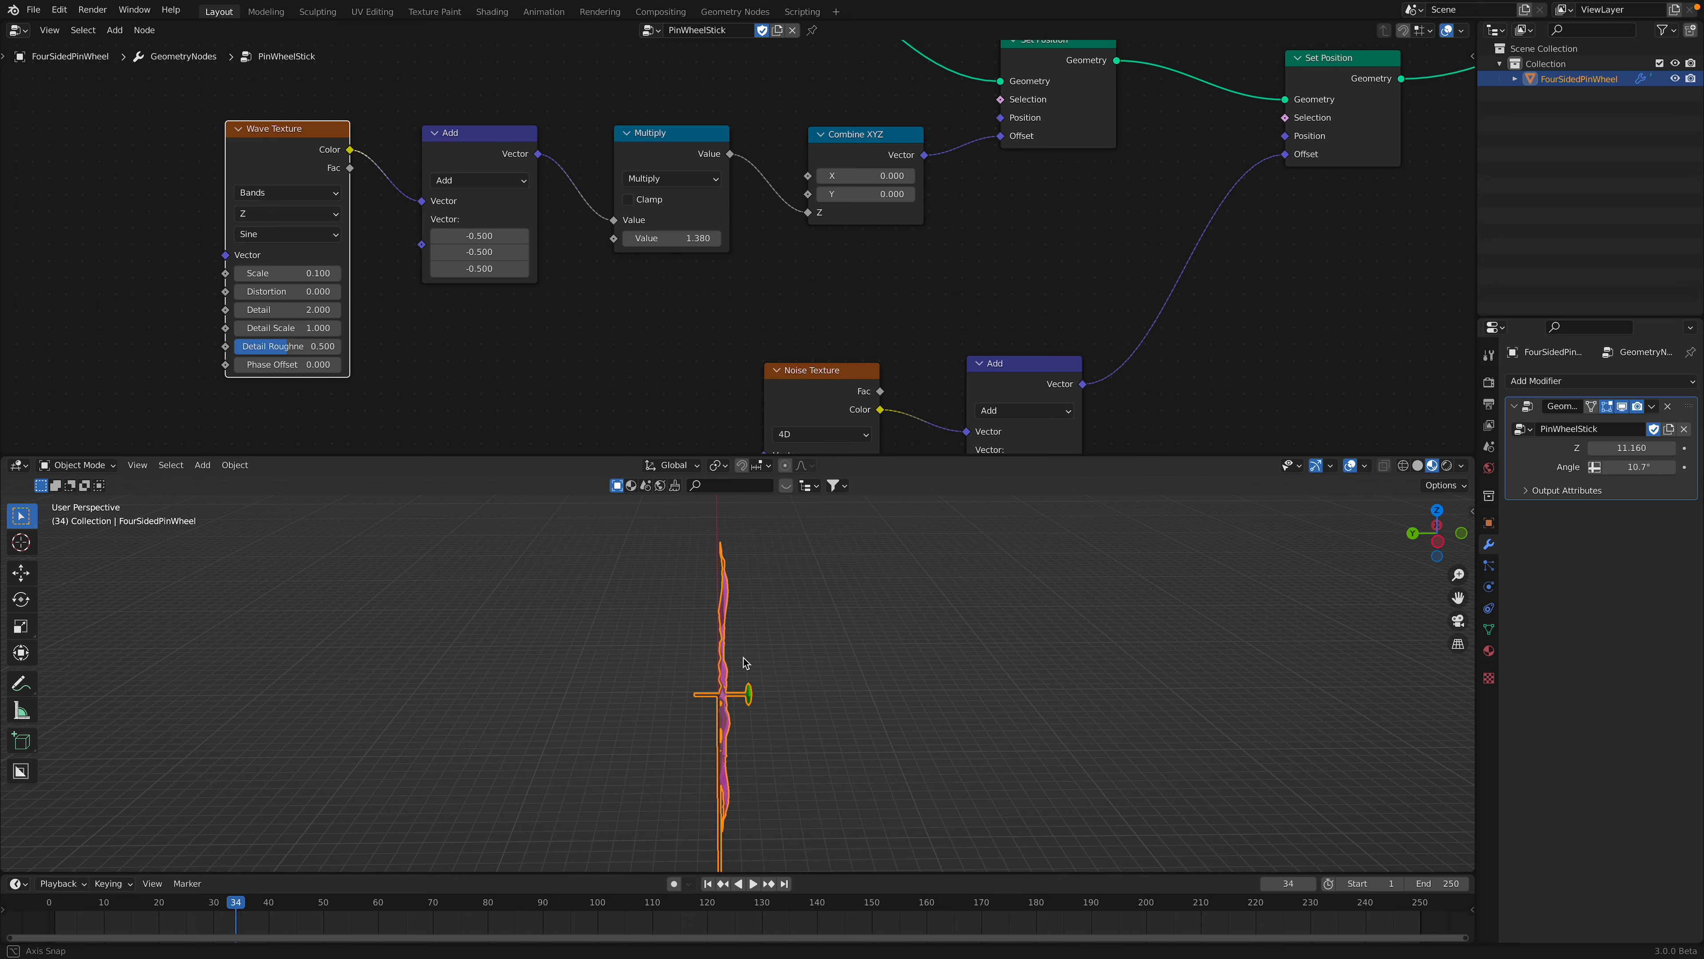
- Compare the X and Y bands directions of the Wave Texture on the petals from several angles
left_click(304, 215)
left_click(305, 233)
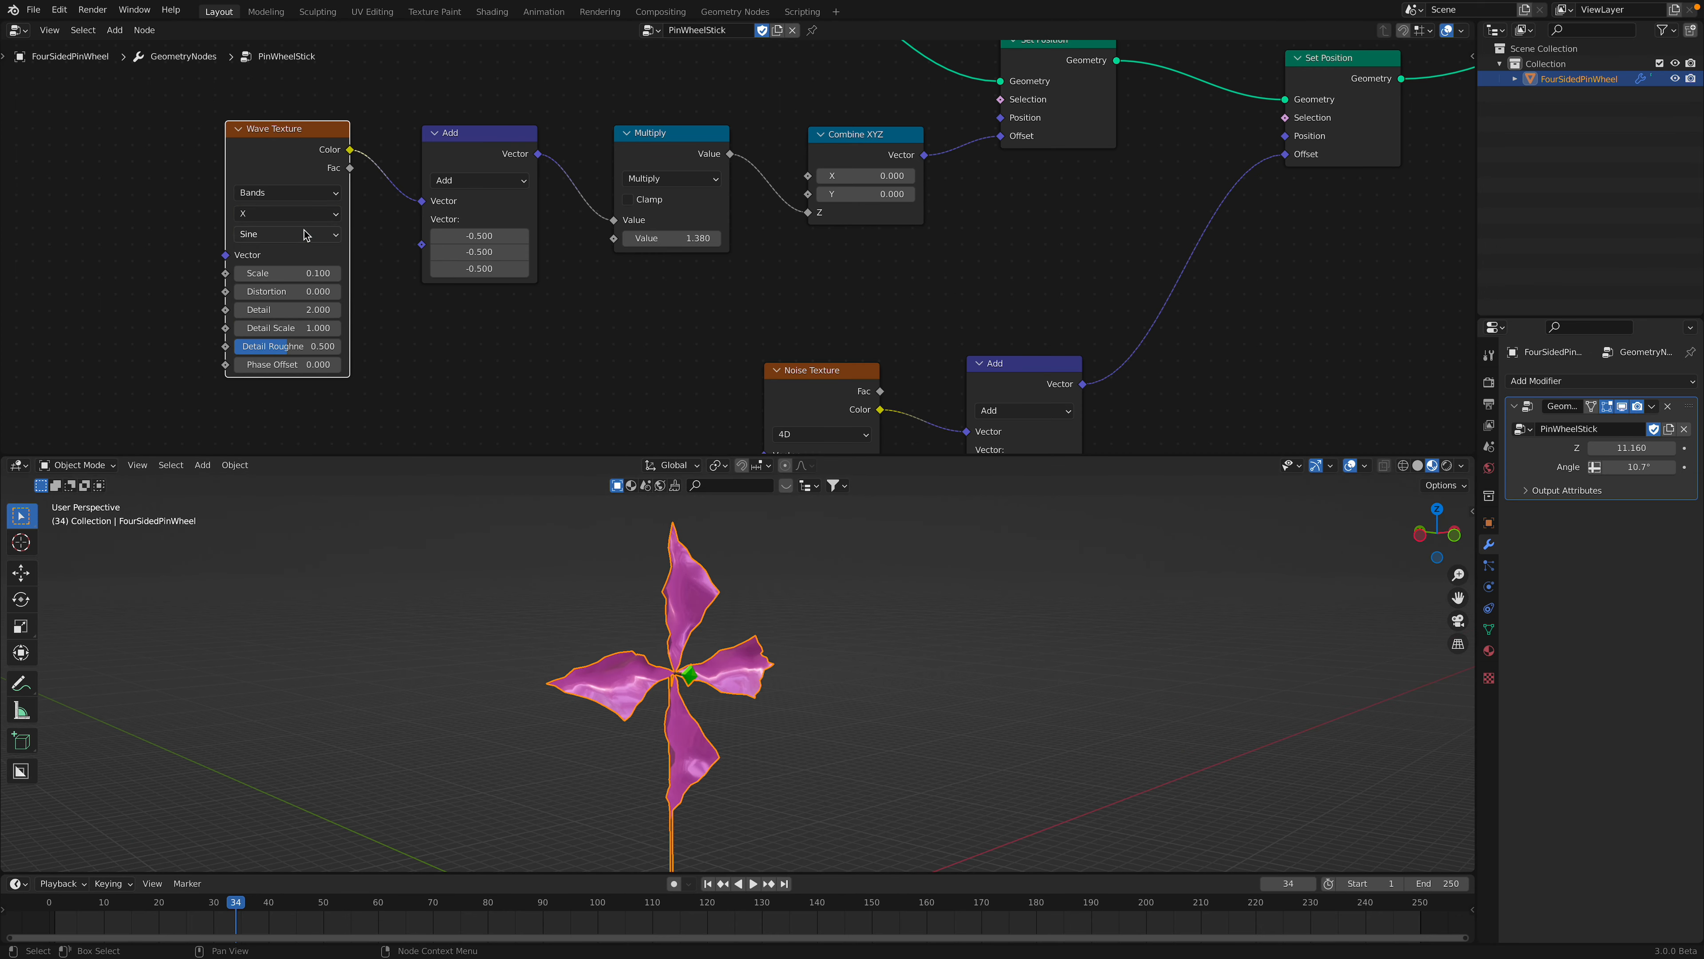
middle_click_drag(721, 592, 681, 592)
middle_click_drag(718, 667, 644, 661)
left_click(305, 214)
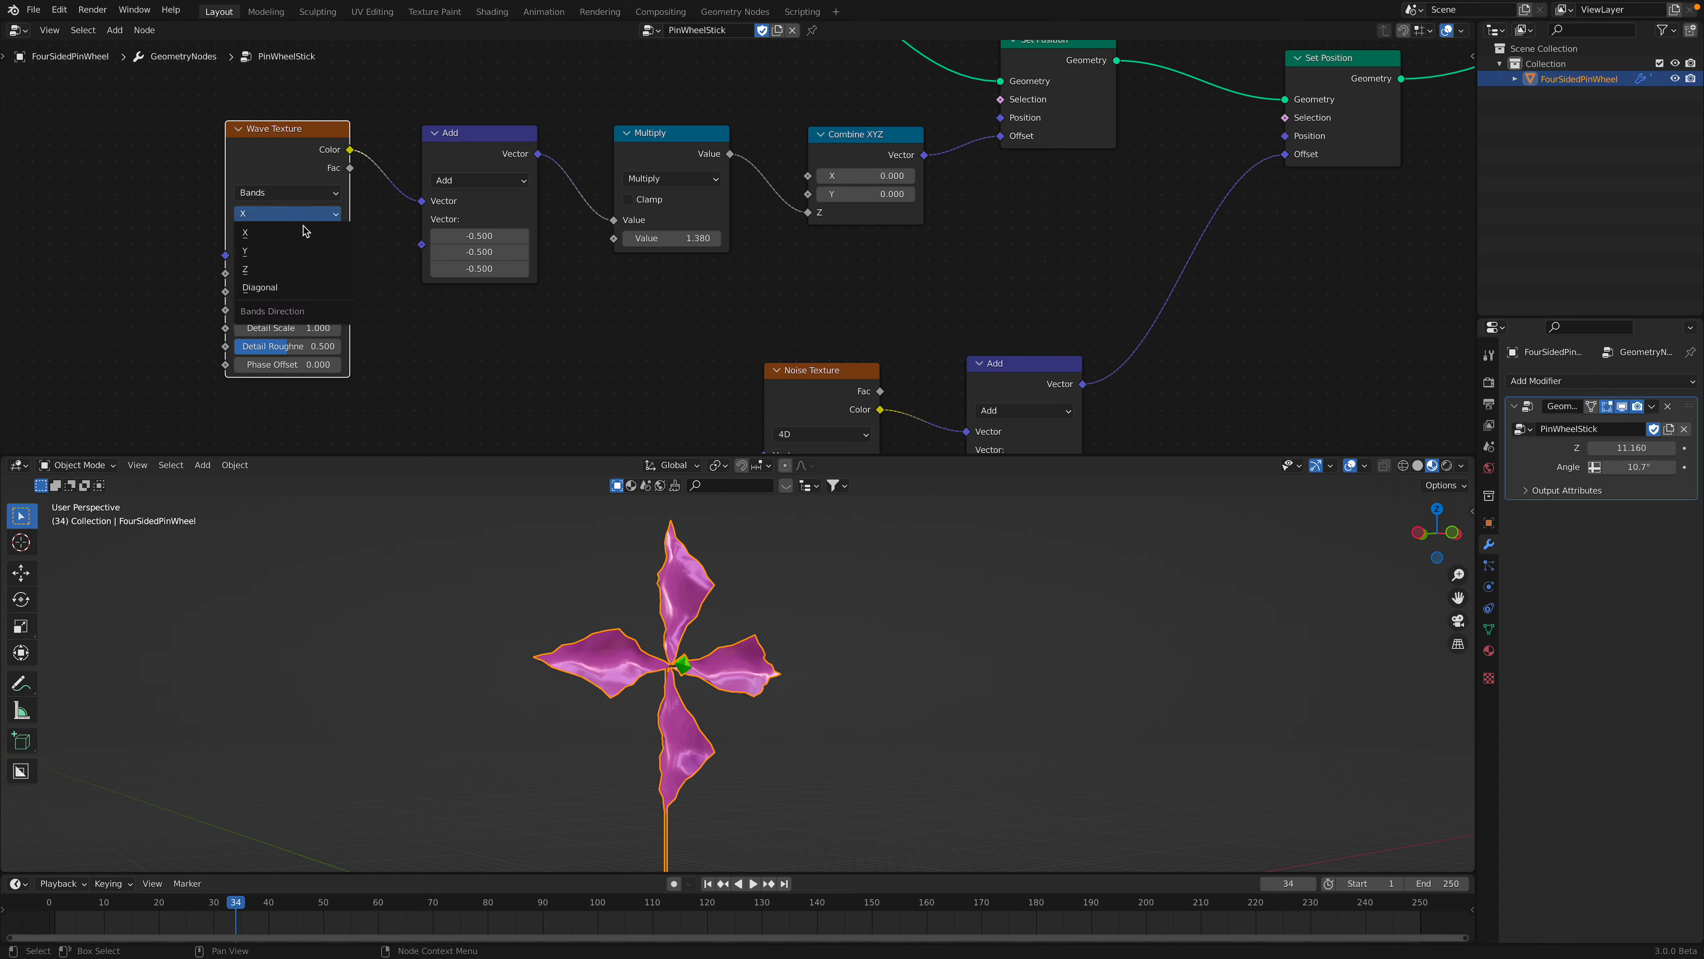
left_click(305, 251)
middle_click_drag(738, 604, 625, 649)
- Set the Wave Texture scale to 0.060 and its bands direction to Diagonal
mouse_move(288, 272)
left_mouse_down()
mouse_move(265, 272)
mouse_move(323, 294)
mouse_move(294, 272)
left_mouse_up()
left_click(288, 235)
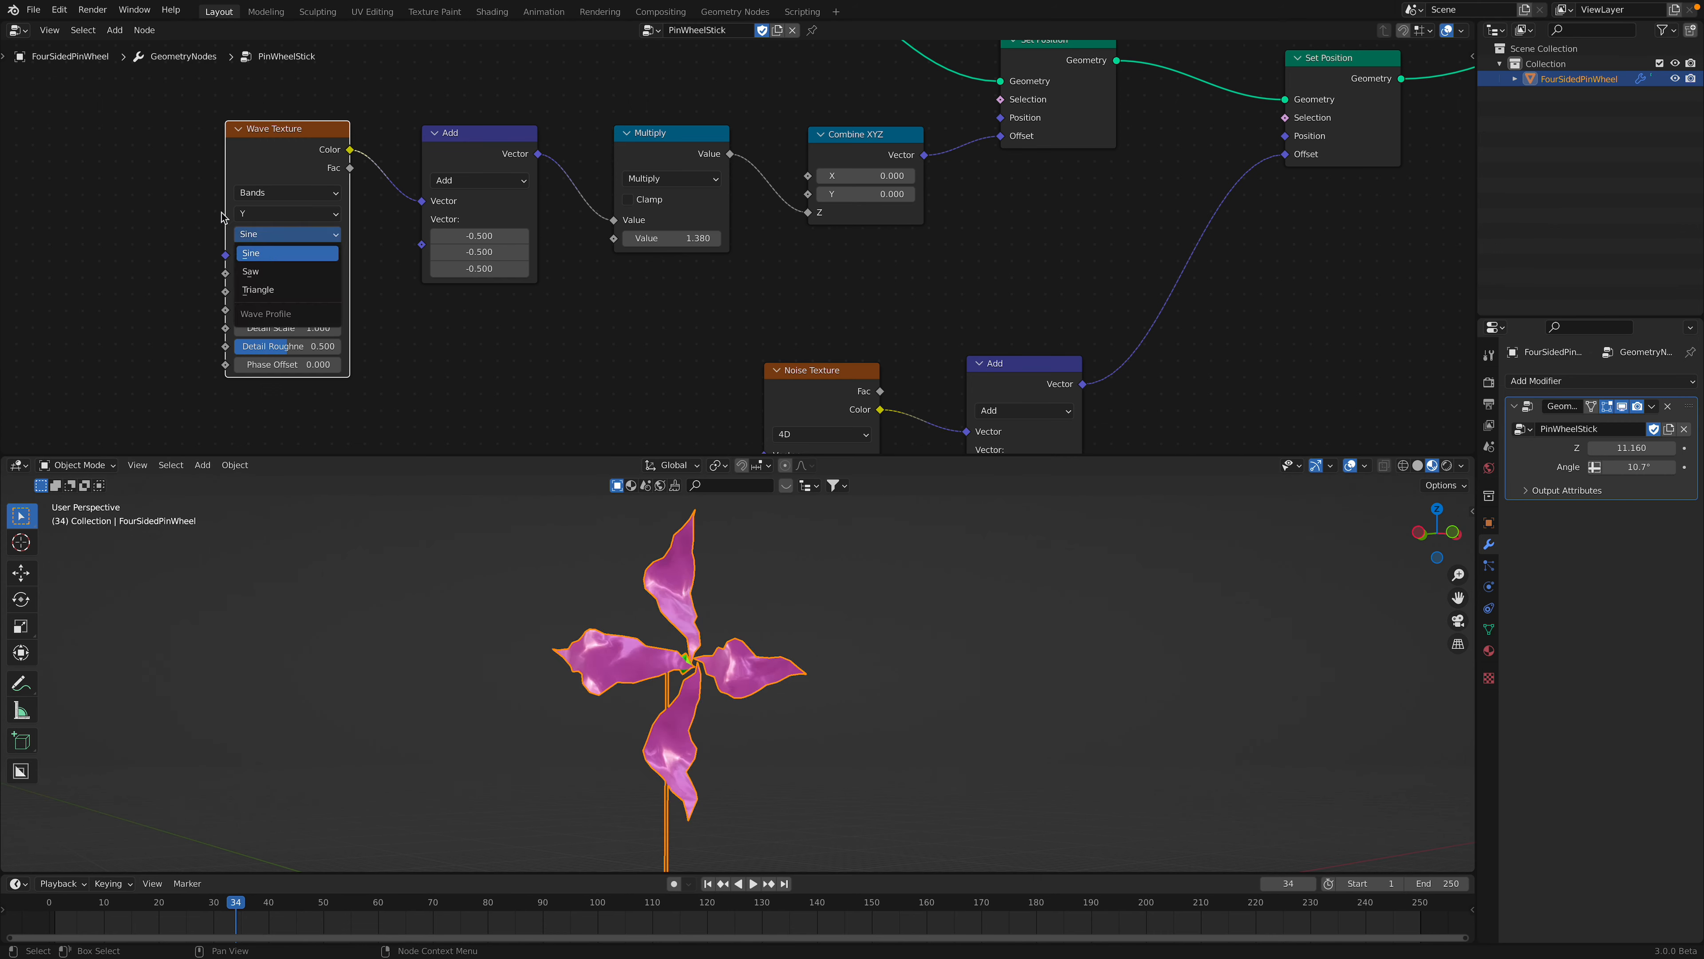
left_click(236, 215)
left_click(262, 290)
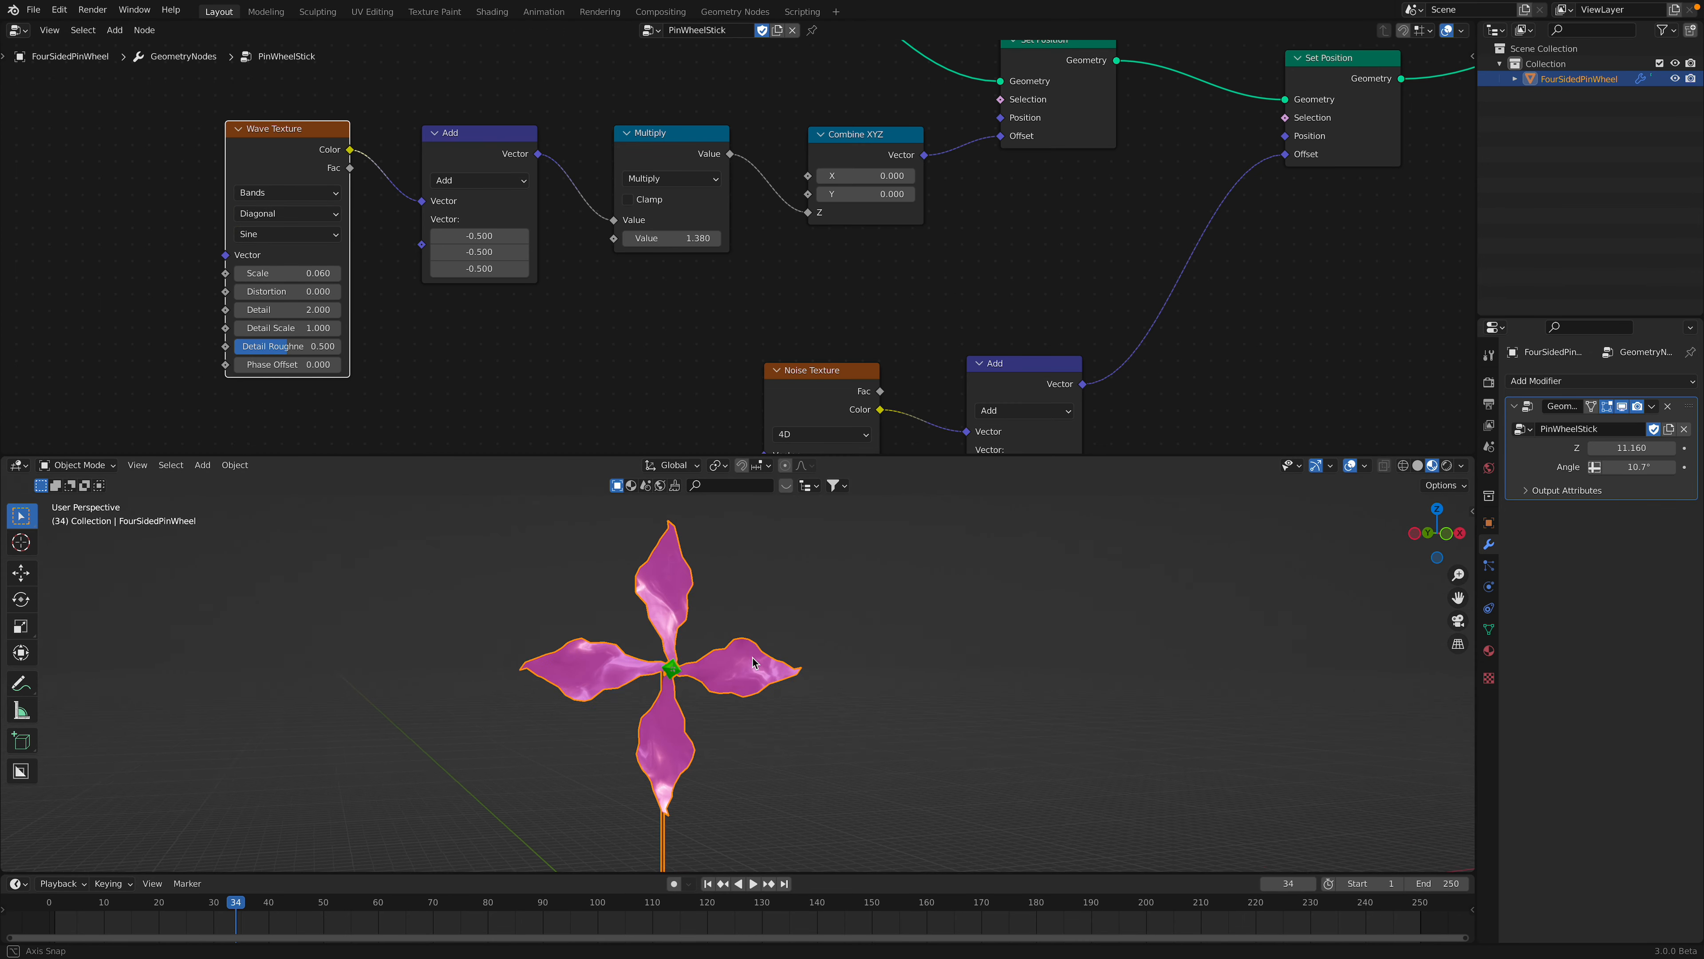
- Set the Wave Texture scale to 0.140 and phase offset to 4.260, checking the petals in the playing animation
mouse_move(746, 666)
middle_mouse_down()
mouse_move(825, 649)
mouse_move(779, 664)
middle_mouse_up()
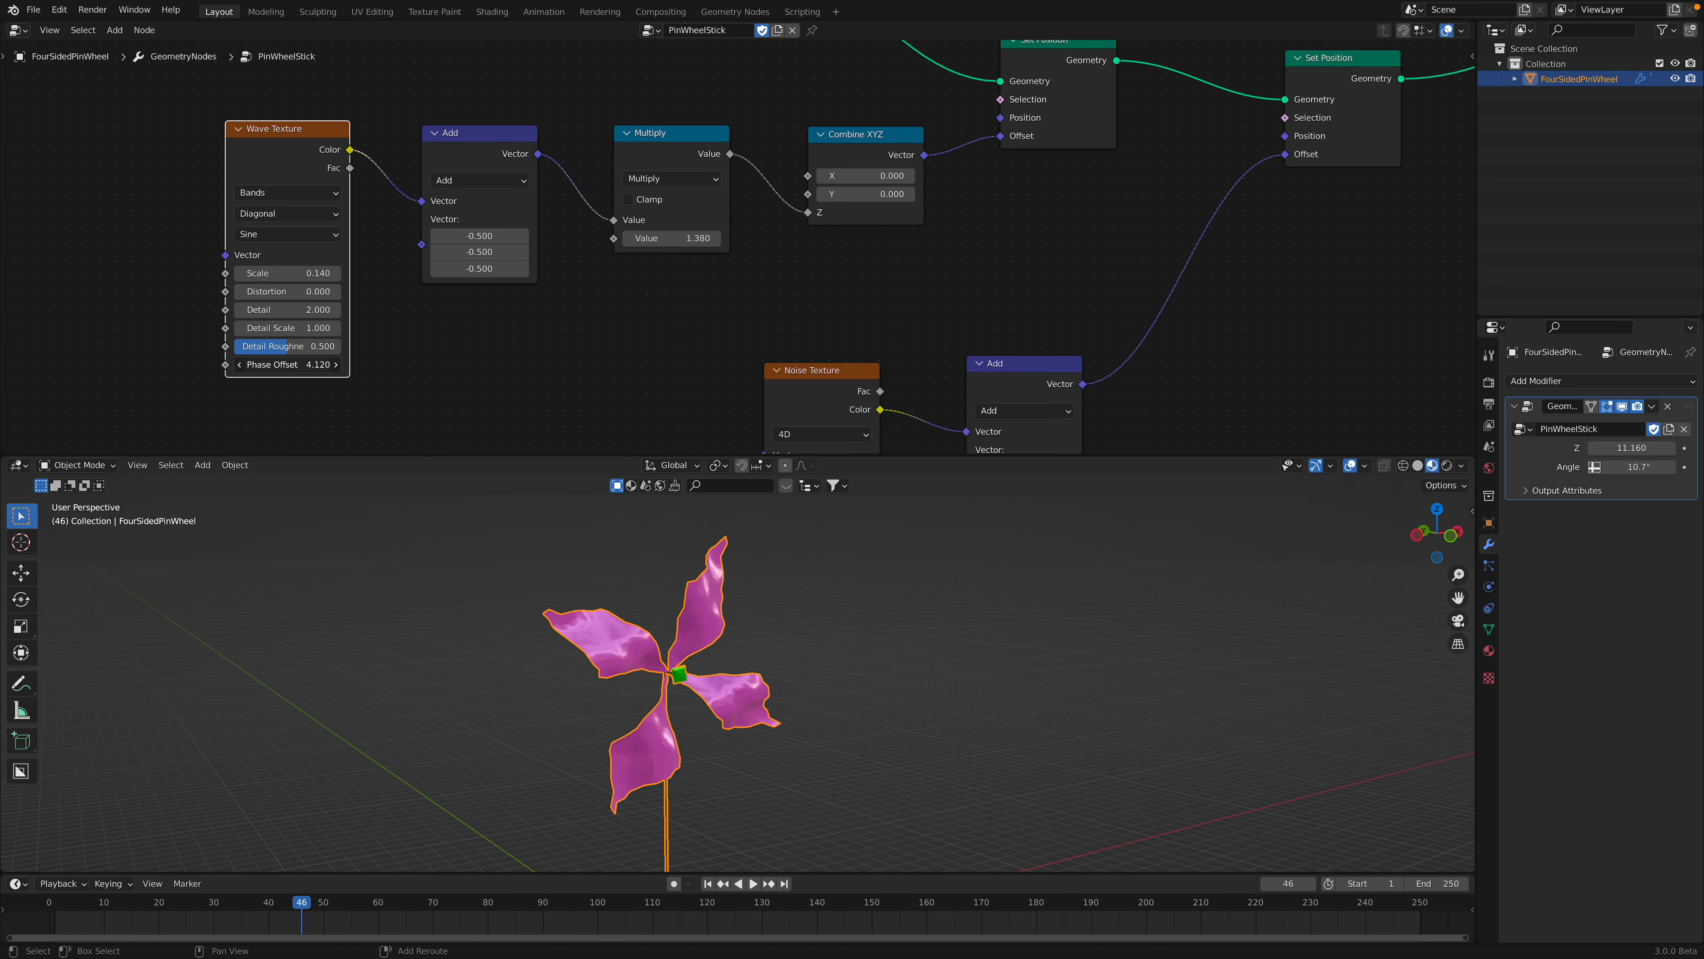
middle_click_drag(777, 629, 733, 629)
key("space")
key("space")
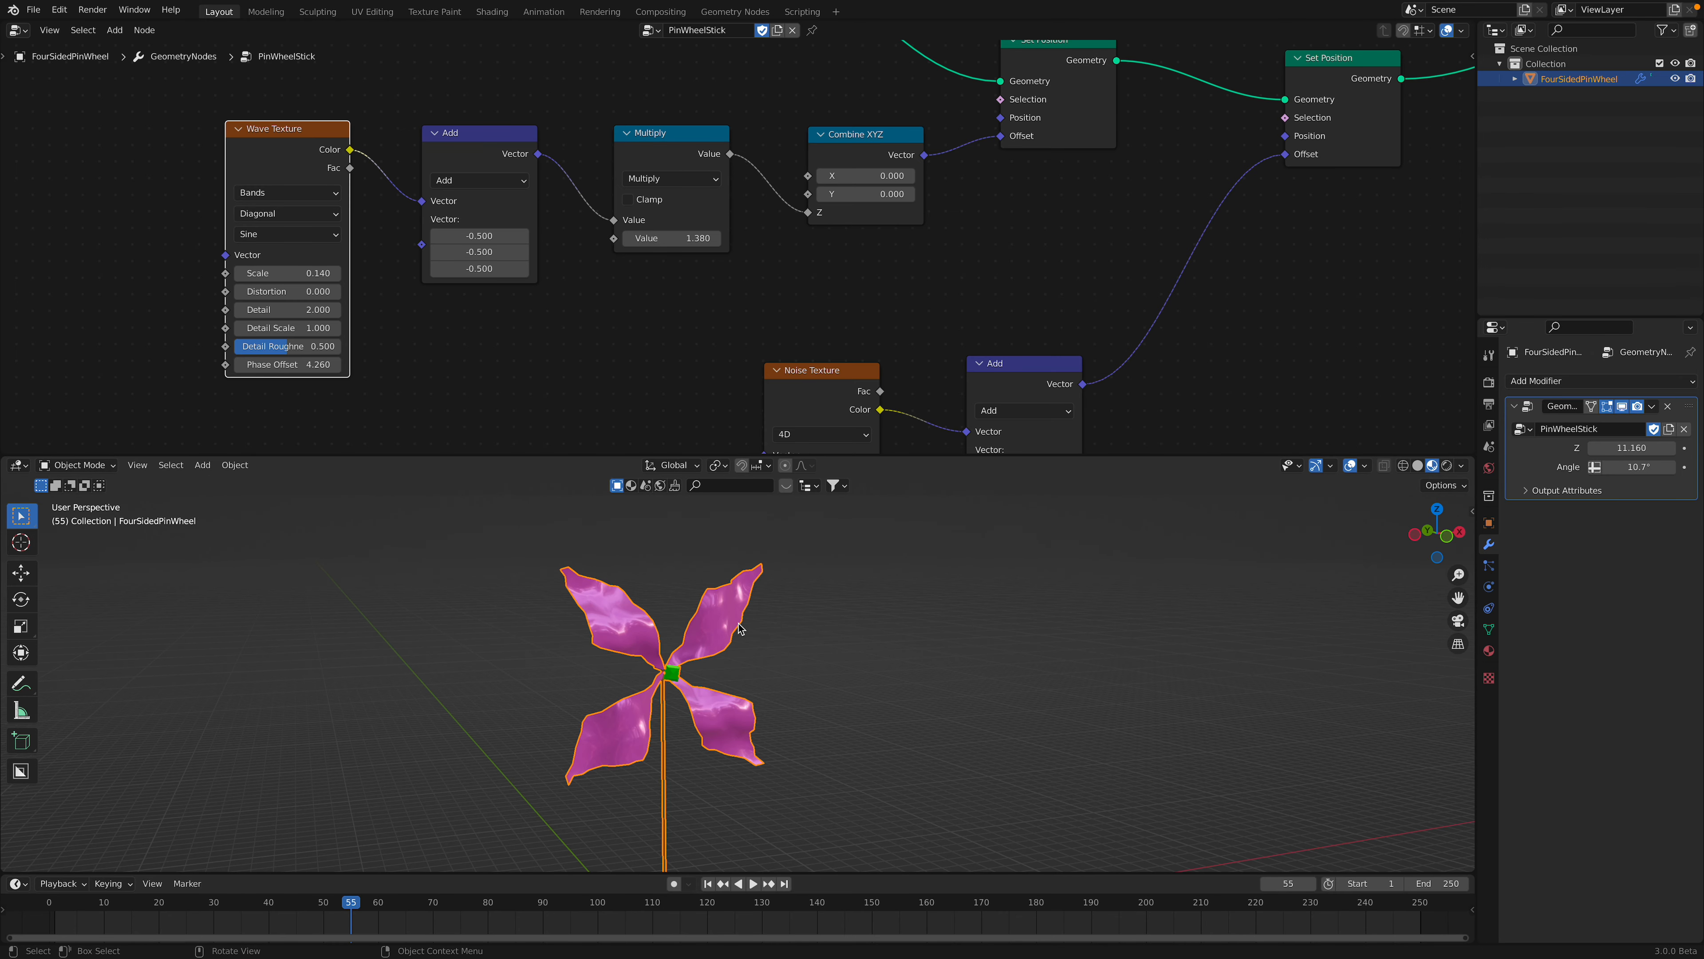
key("space")
key("space")
- Set the Multiply value to 0.900 and nudge the Wave Texture and its Add node
left_click_drag(671, 238, 607, 238)
middle_click_drag(897, 694, 744, 682)
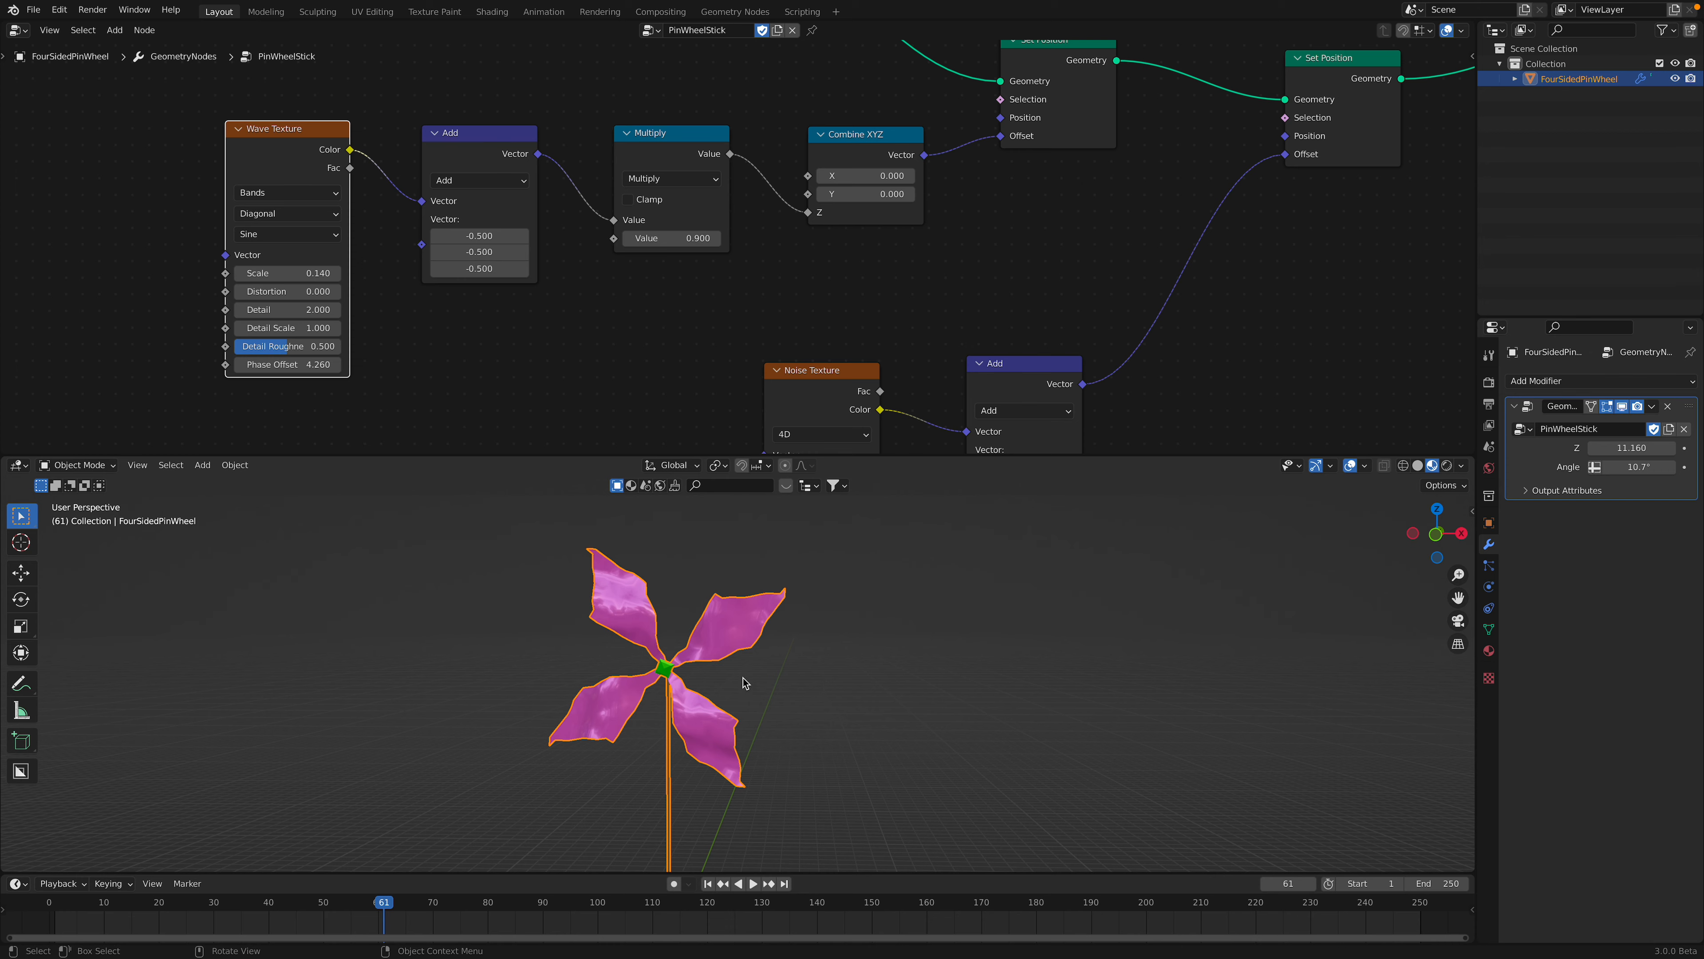
left_click_drag(280, 158, 273, 155)
left_click_drag(493, 174, 479, 168)
- Reposition the Combine XYZ, Set Position, Noise Texture and adjoining Add nodes in the tree
middle_click_drag(479, 167, 433, 144)
scroll(470, 138, "down", 1)
middle_click_drag(450, 188, 302, 195)
left_click_drag(637, 176, 628, 165)
middle_click_drag(615, 181, 561, 226)
left_click_drag(774, 122, 769, 118)
middle_click_drag(852, 200, 751, 131)
left_click_drag(930, 73, 893, 110)
middle_click_drag(828, 241, 805, 104)
left_click_drag(465, 223, 490, 173)
left_click_drag(623, 219, 665, 177)
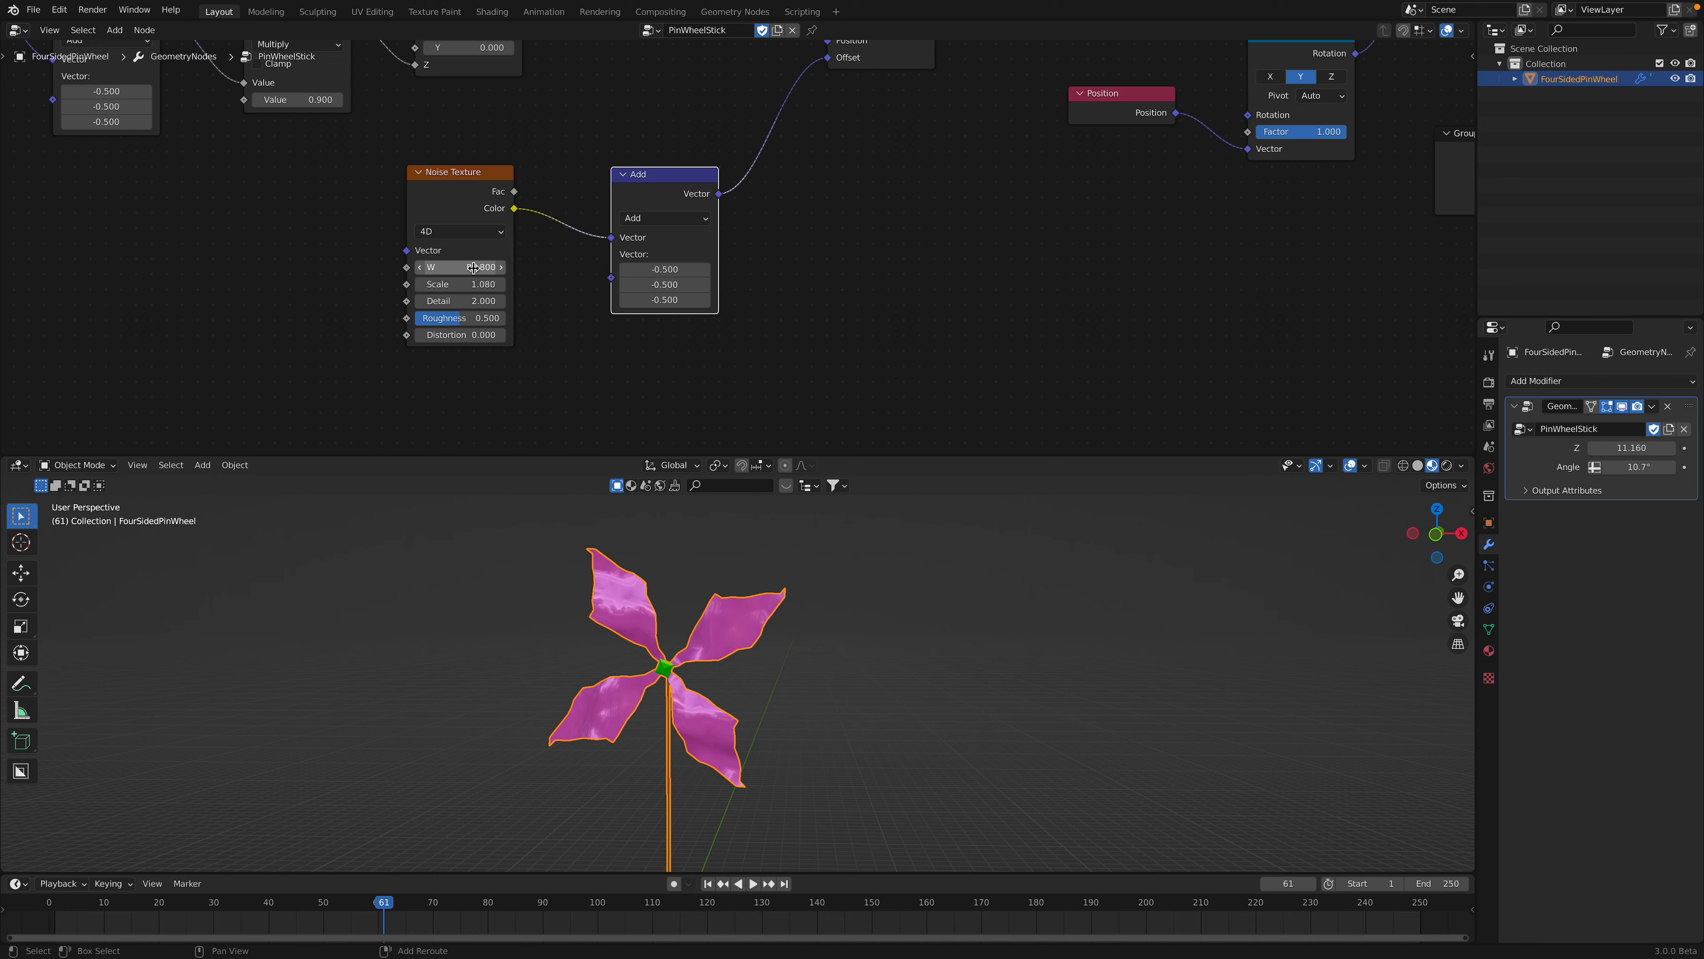
- Set the Noise Texture's W value to 2.240 and save the file
key("Return")
left_click_drag(460, 267, 543, 267)
middle_click_drag(696, 571, 709, 652)
key("ctrl+s")
- Play the animation to check the petals and set the Noise Texture scale to 1.540
key("space")
key("space")
key("space")
key("space")
key("space")
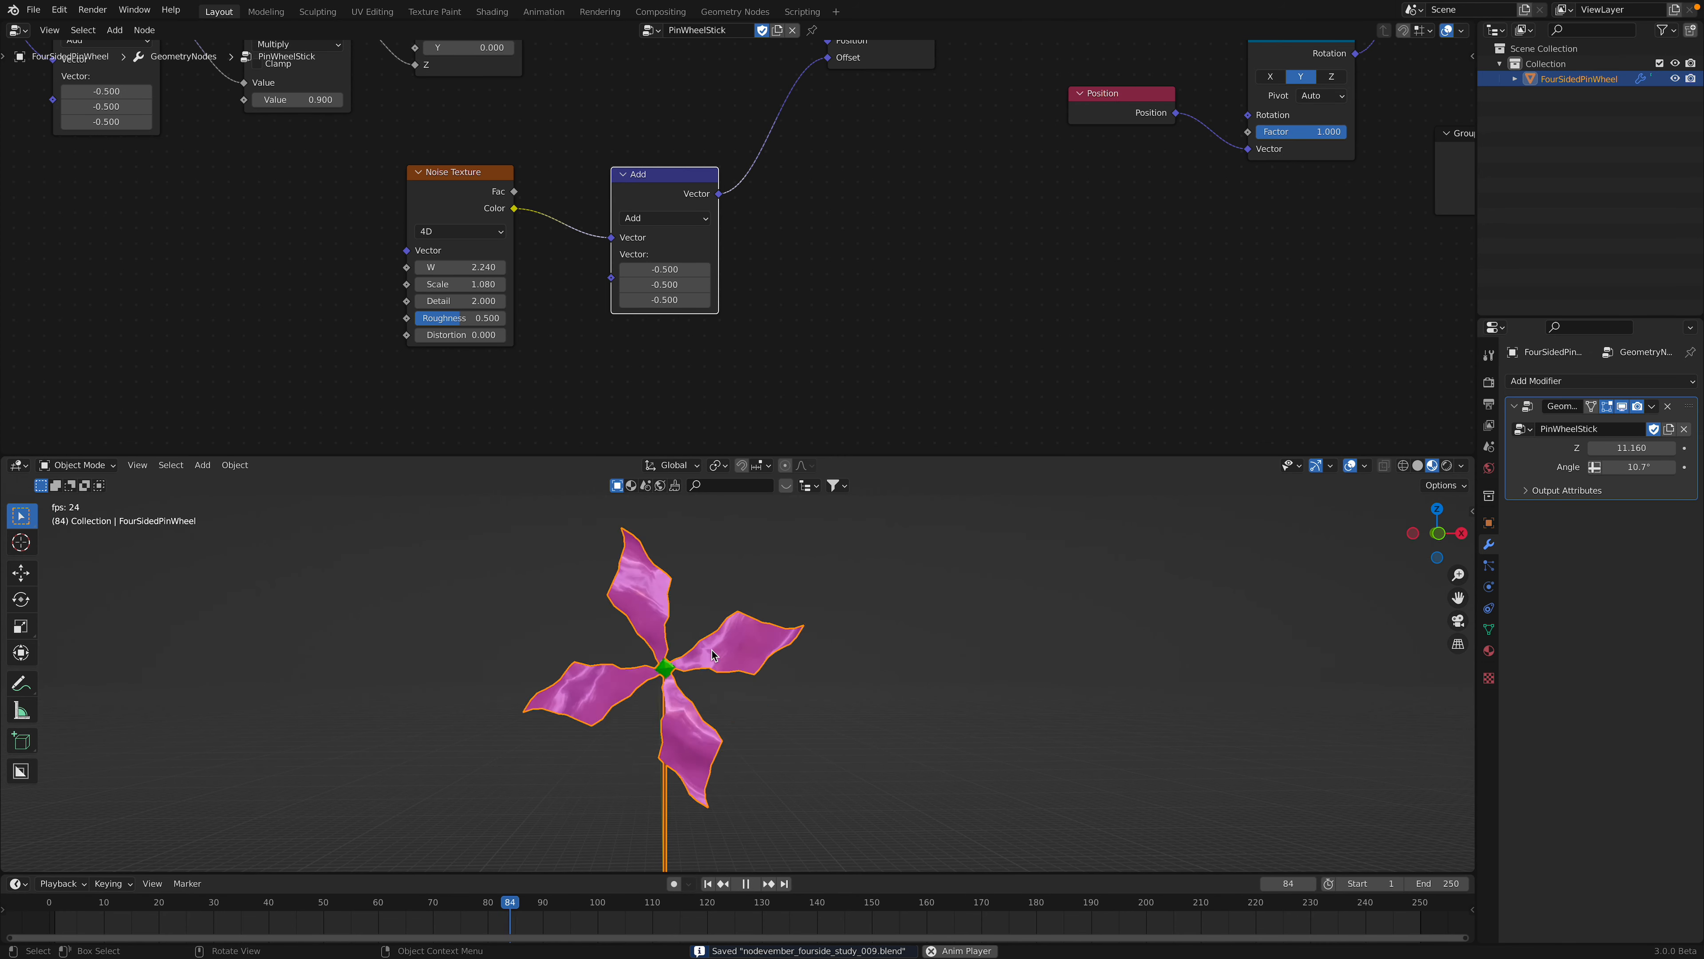
left_click_drag(481, 283, 495, 283)
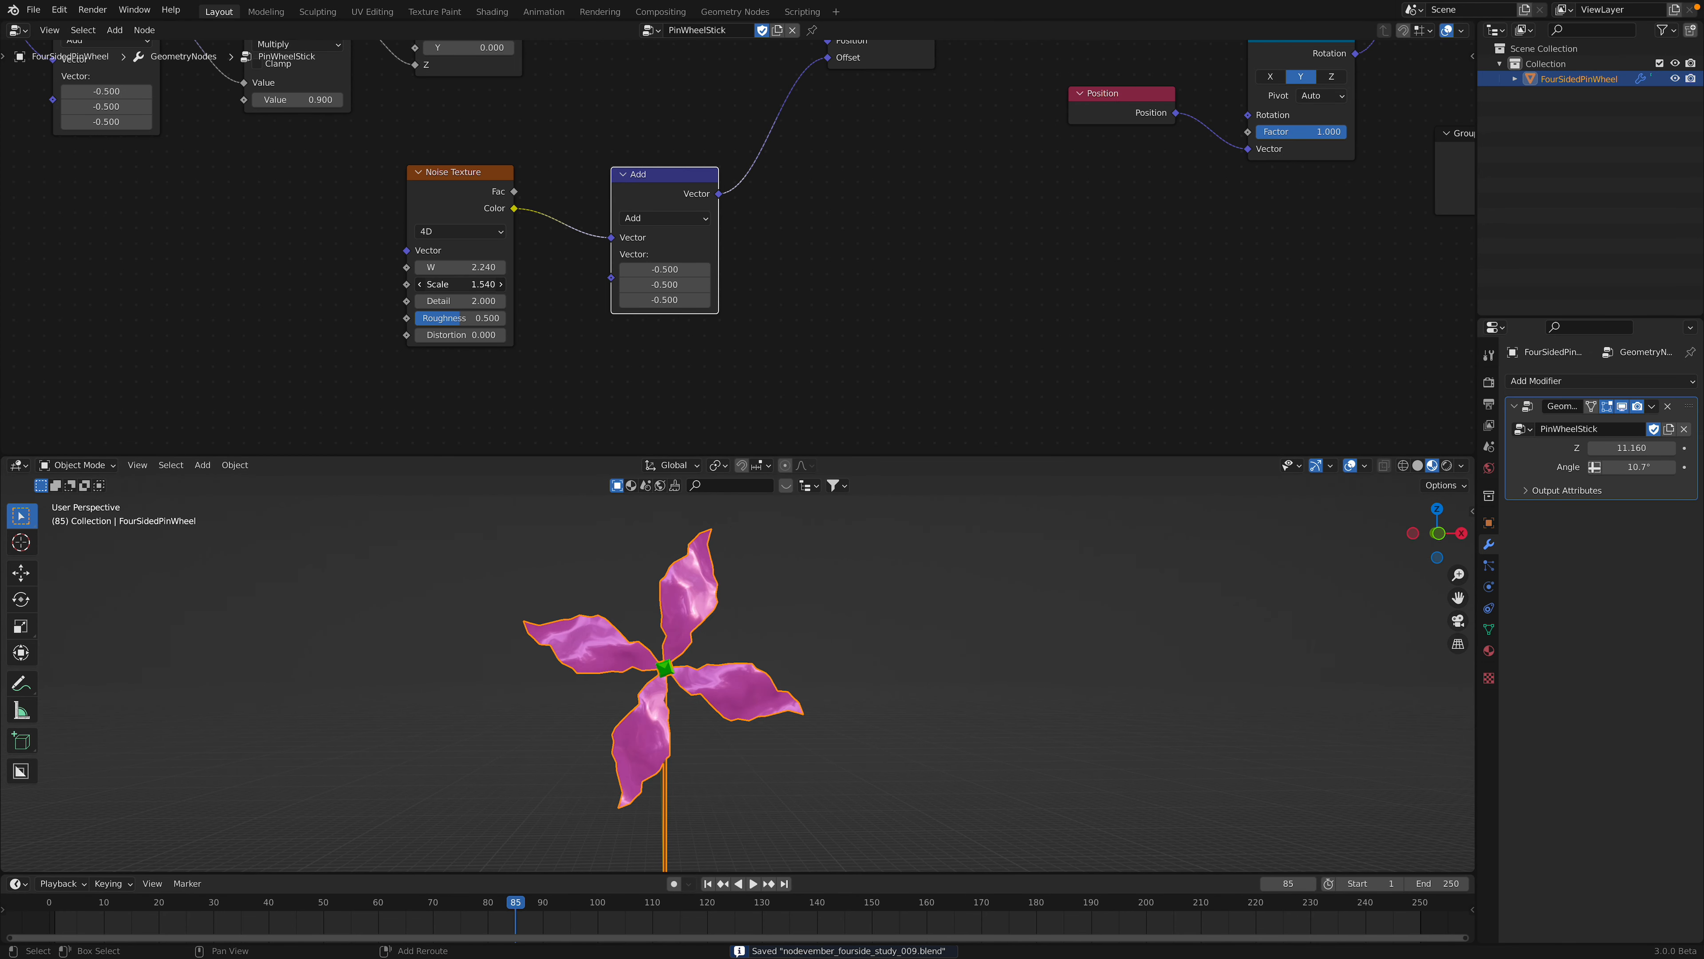
- Reposition the Noise Texture's Add node and the two Set Position nodes closer together
scroll(744, 295, "down", 1)
middle_click_drag(750, 287, 606, 381)
left_click_drag(565, 284, 572, 271)
scroll(617, 266, "down", 3)
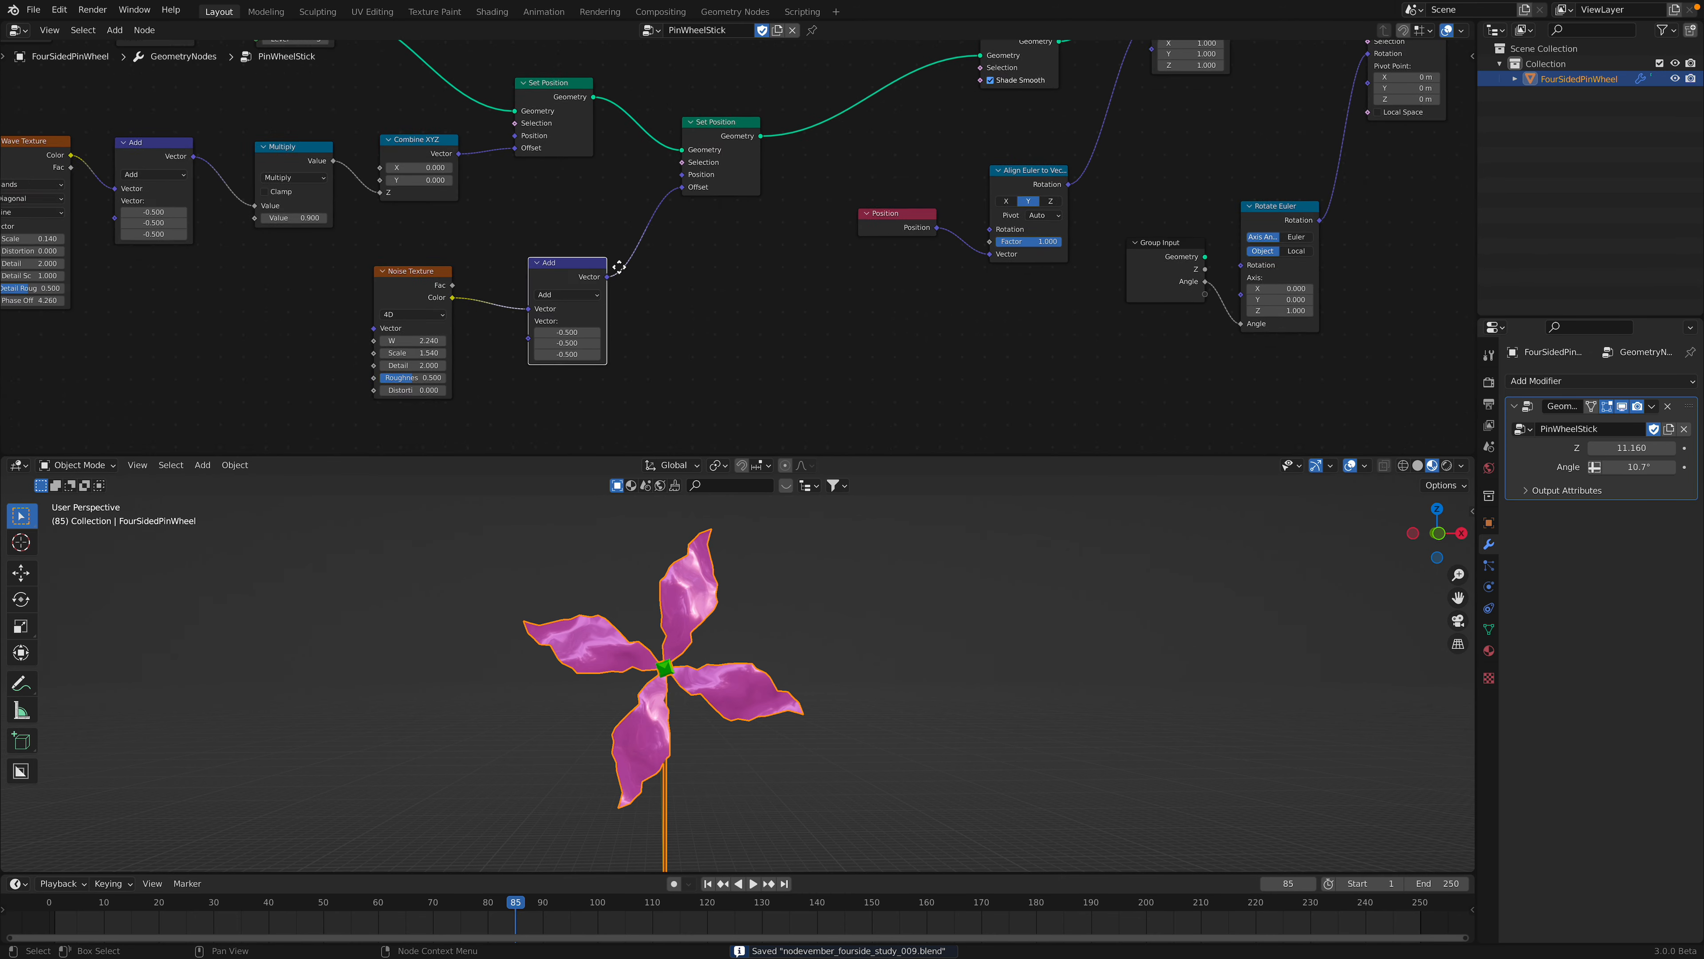
middle_click_drag(617, 267, 578, 358)
left_click_drag(510, 180, 513, 165)
left_click_drag(685, 221, 669, 170)
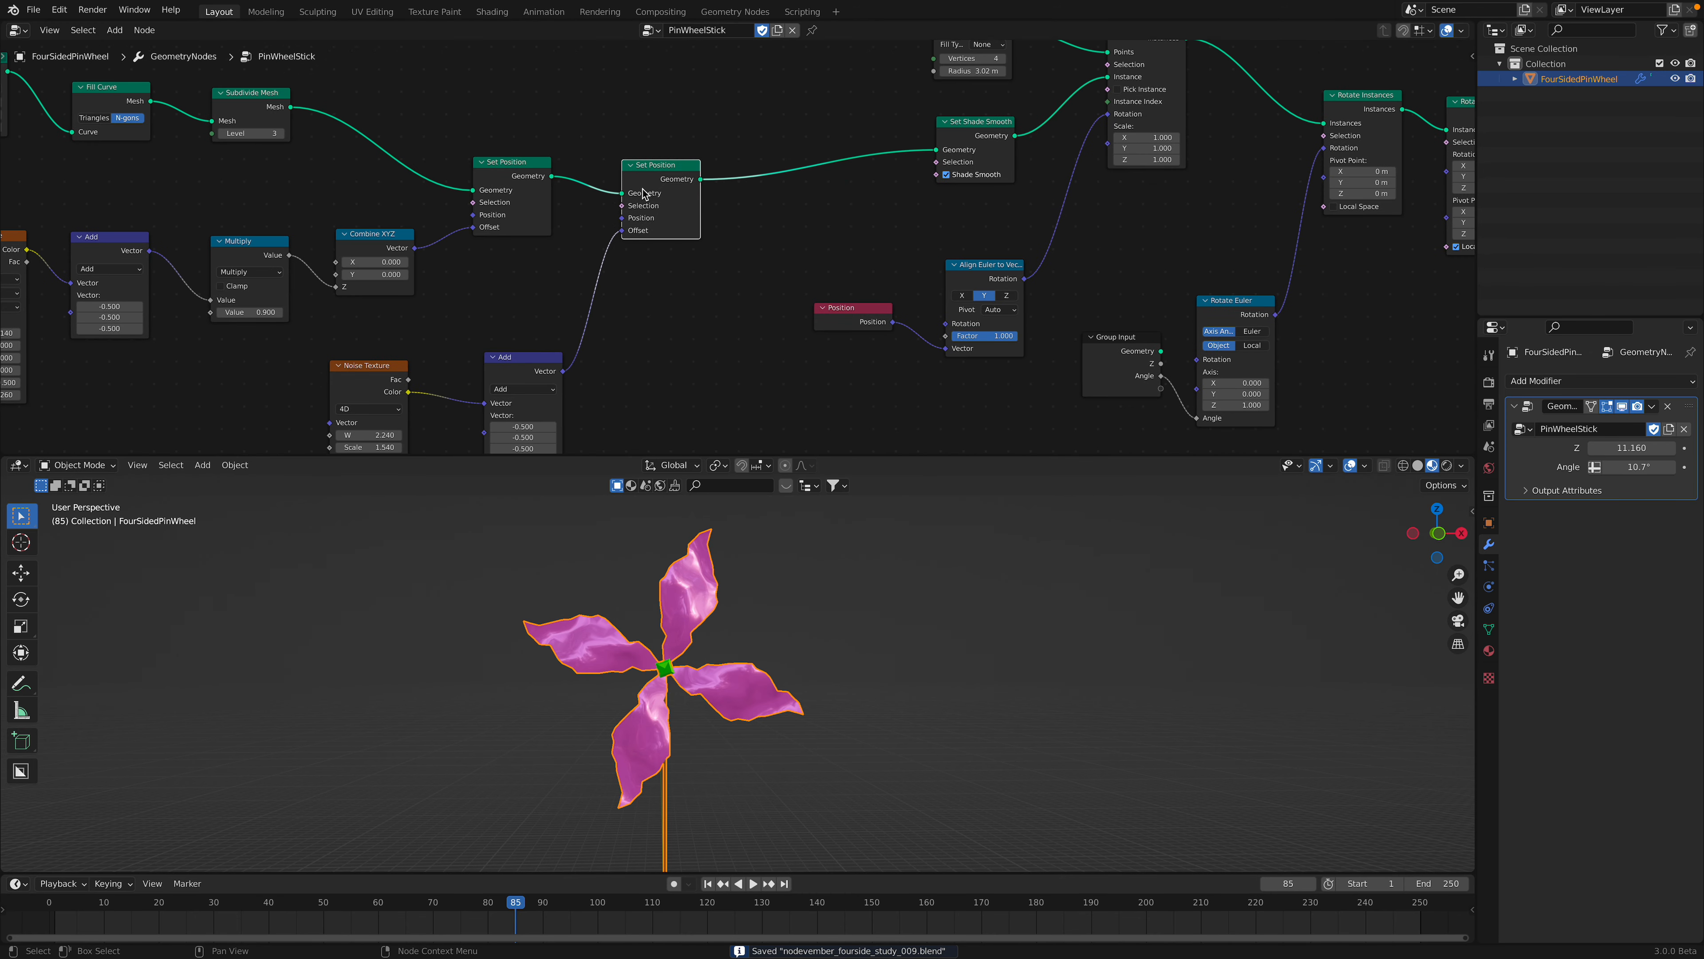
- Reposition the Set Shade Smooth, Mesh Circle and Instance on Points nodes
middle_click_drag(856, 182, 572, 281)
left_click_drag(675, 222, 643, 219)
left_click_drag(665, 124, 631, 111)
mouse_move(659, 222)
left_mouse_down()
mouse_move(647, 211)
mouse_move(670, 222)
left_mouse_up()
scroll(661, 216, "up", 1)
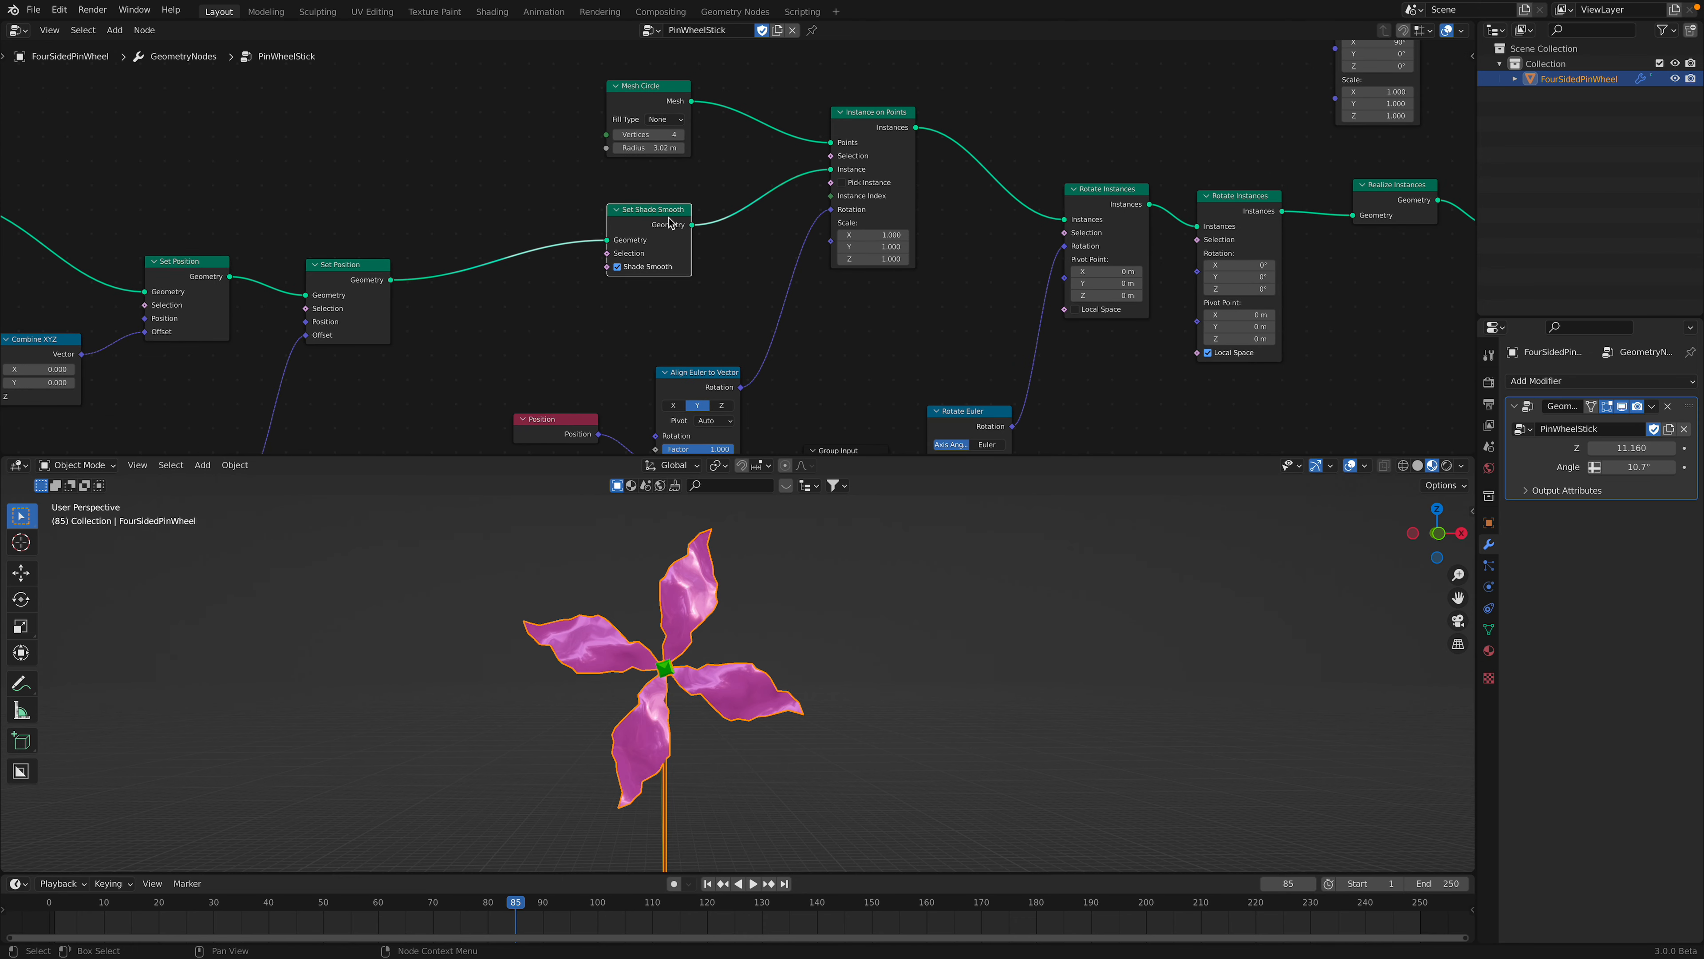
left_click_drag(675, 95, 662, 94)
left_click_drag(883, 126, 860, 121)
- Save the file and move the Position node up beside Align Euler to Vector
middle_click_drag(857, 255, 801, 185, "ctrl")
key("ctrl+s")
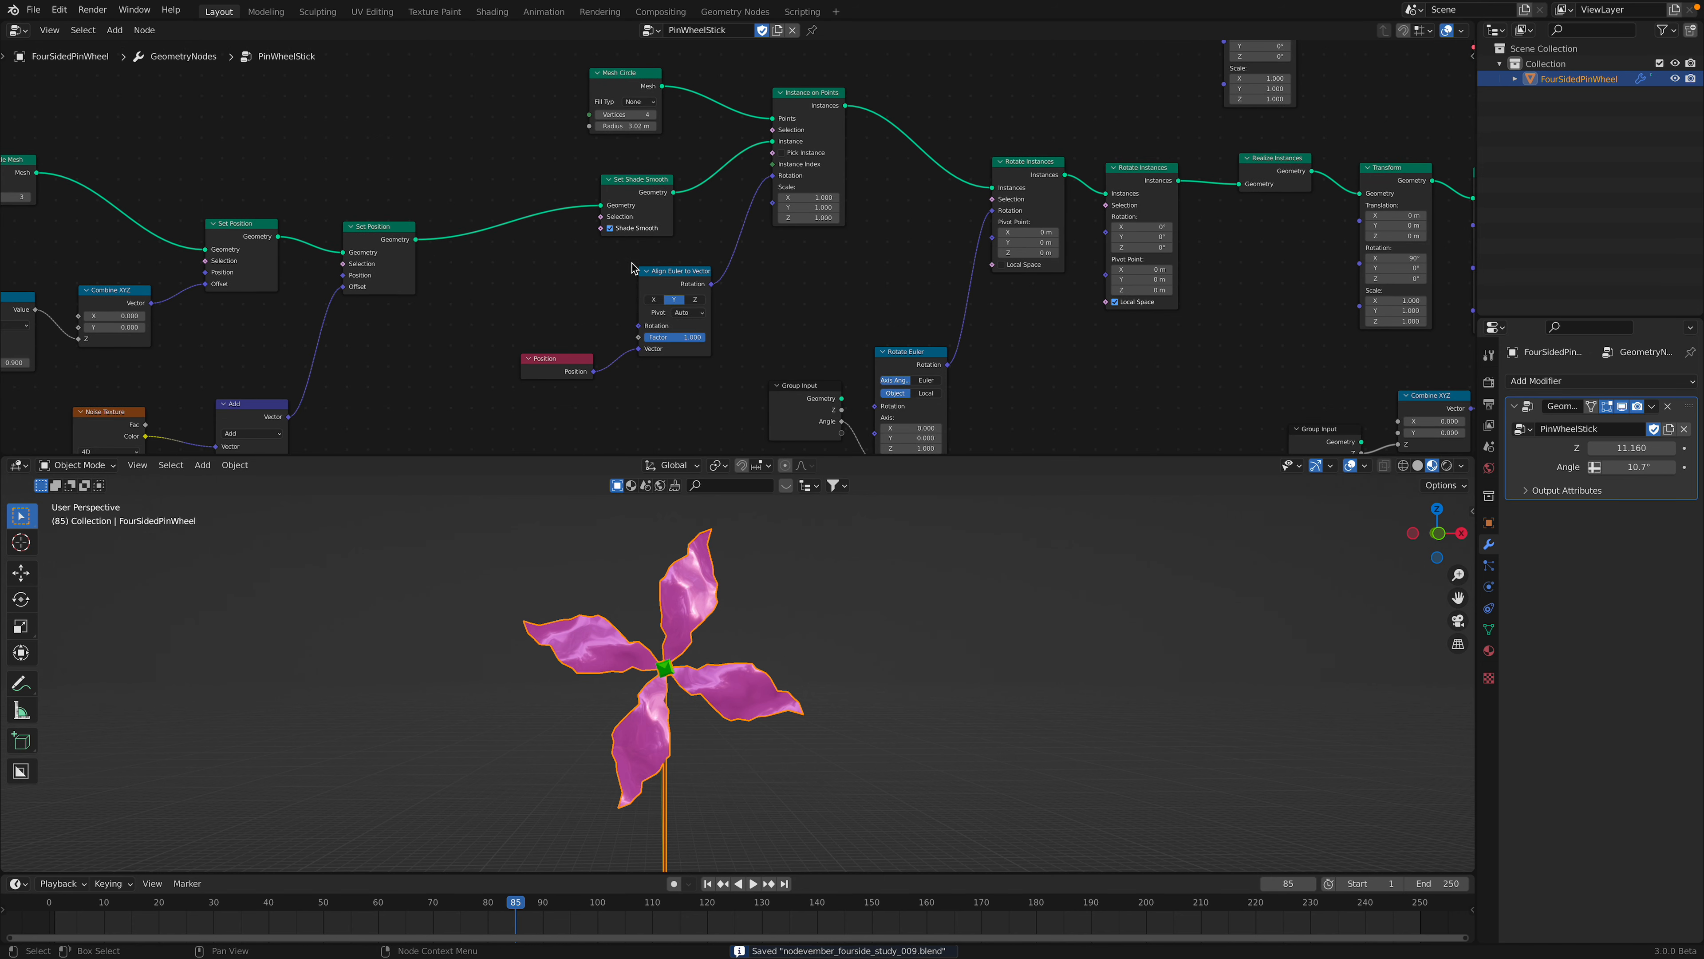
left_click_drag(579, 331, 578, 259)
scroll(604, 282, "up", 1)
- Try the X and Z axes on the Align Euler to Vector node and return to Y
left_click(649, 315)
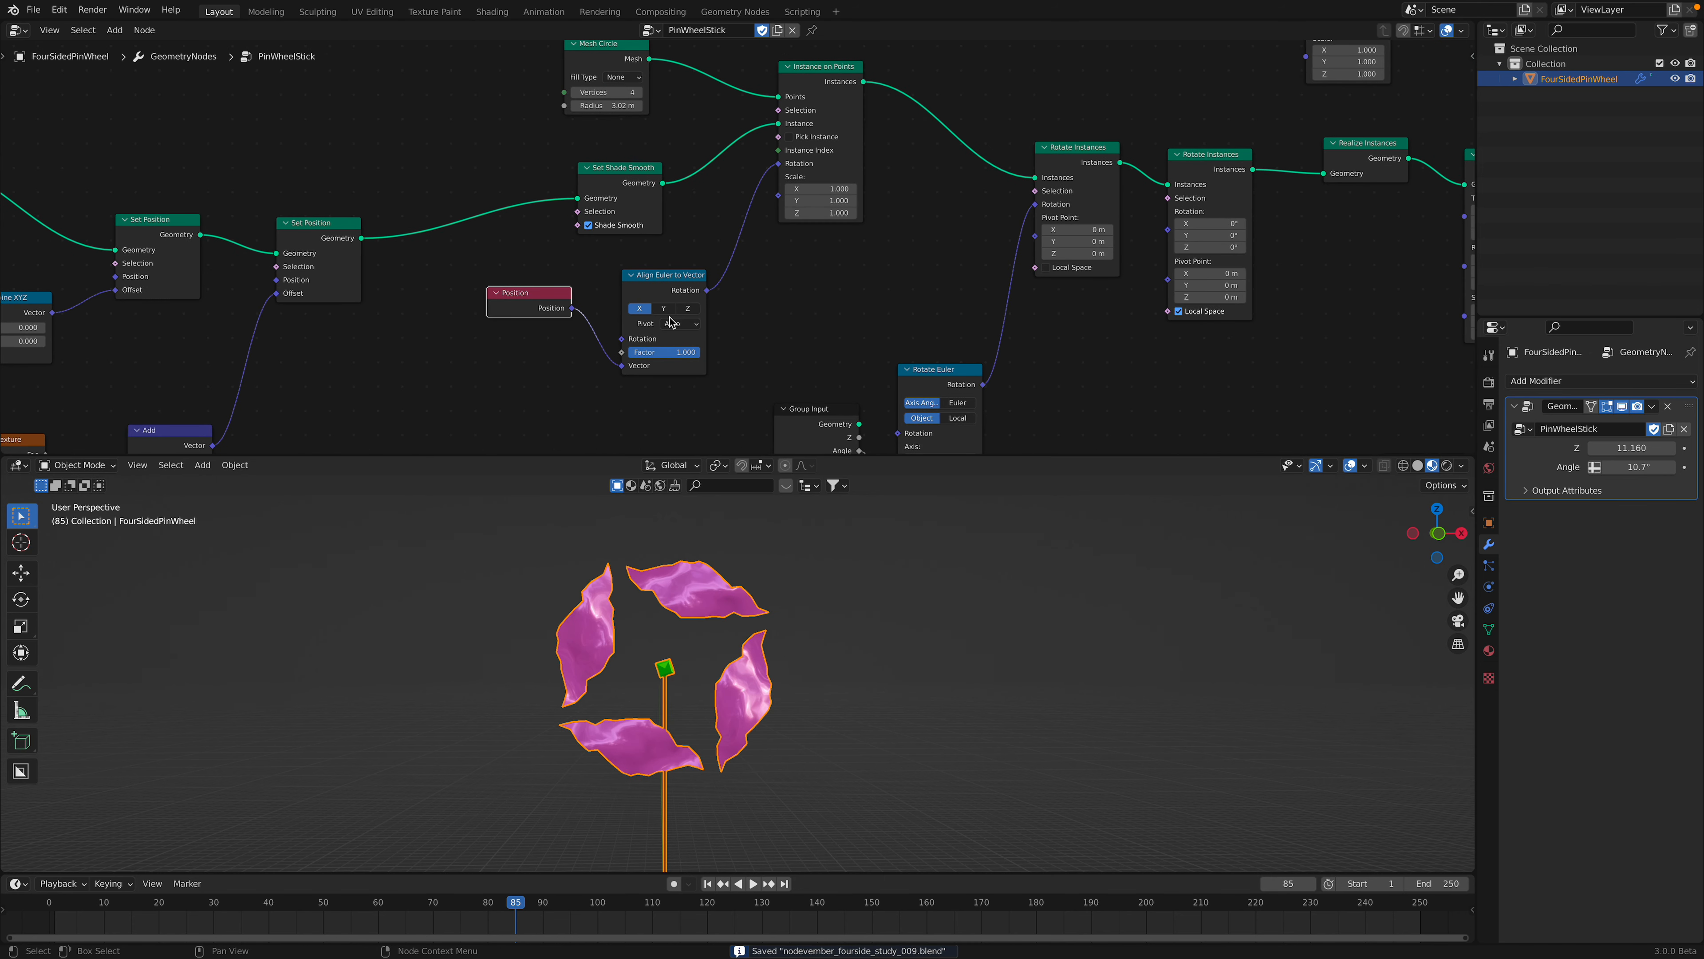
left_click(666, 310)
left_click(680, 311)
left_click(666, 310)
middle_click_drag(738, 561, 818, 635)
- Save the file and play the animation briefly
key("ctrl+s")
key("space")
key("space")
- Set the Mesh Circle radius to 3.1 m and save the file after checking the petals in motion
middle_click_drag(666, 152, 656, 182)
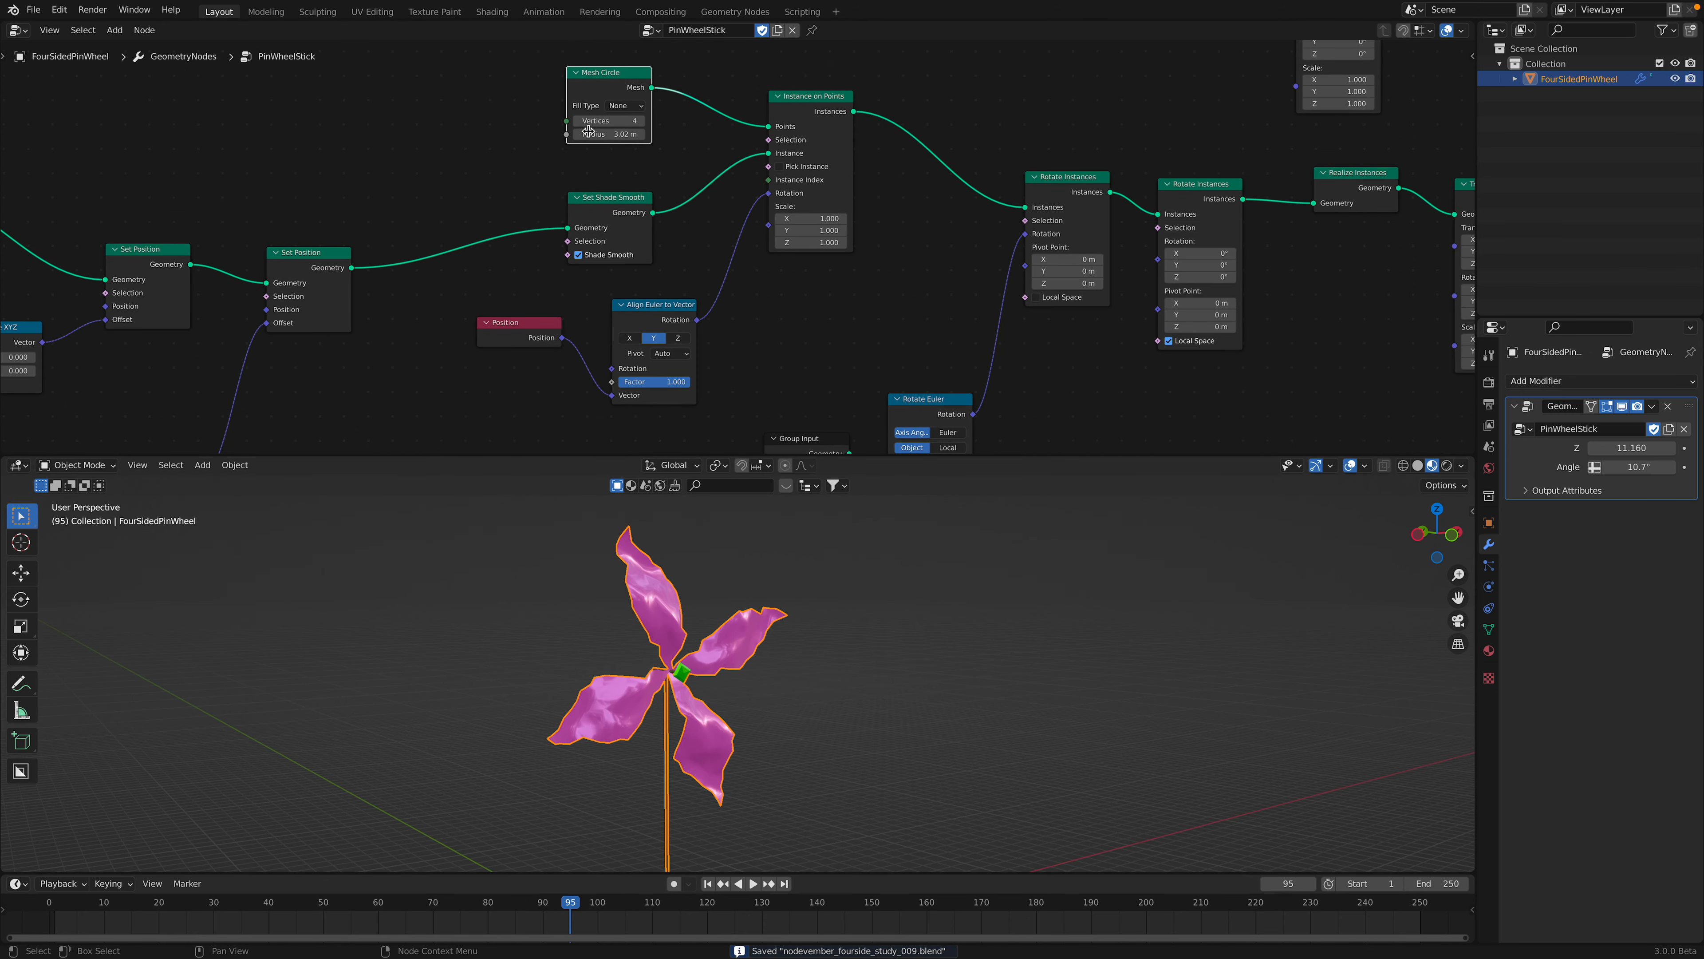
mouse_move(596, 135)
left_mouse_down()
mouse_move(671, 135)
mouse_move(602, 135)
left_mouse_up()
middle_click_drag(819, 572, 775, 566)
key("space")
key("space")
mouse_move(743, 647)
middle_mouse_down()
mouse_move(833, 563)
mouse_move(762, 638)
mouse_move(886, 666)
mouse_move(727, 673)
middle_mouse_up()
key("ctrl+s")
key("space")
key("space")
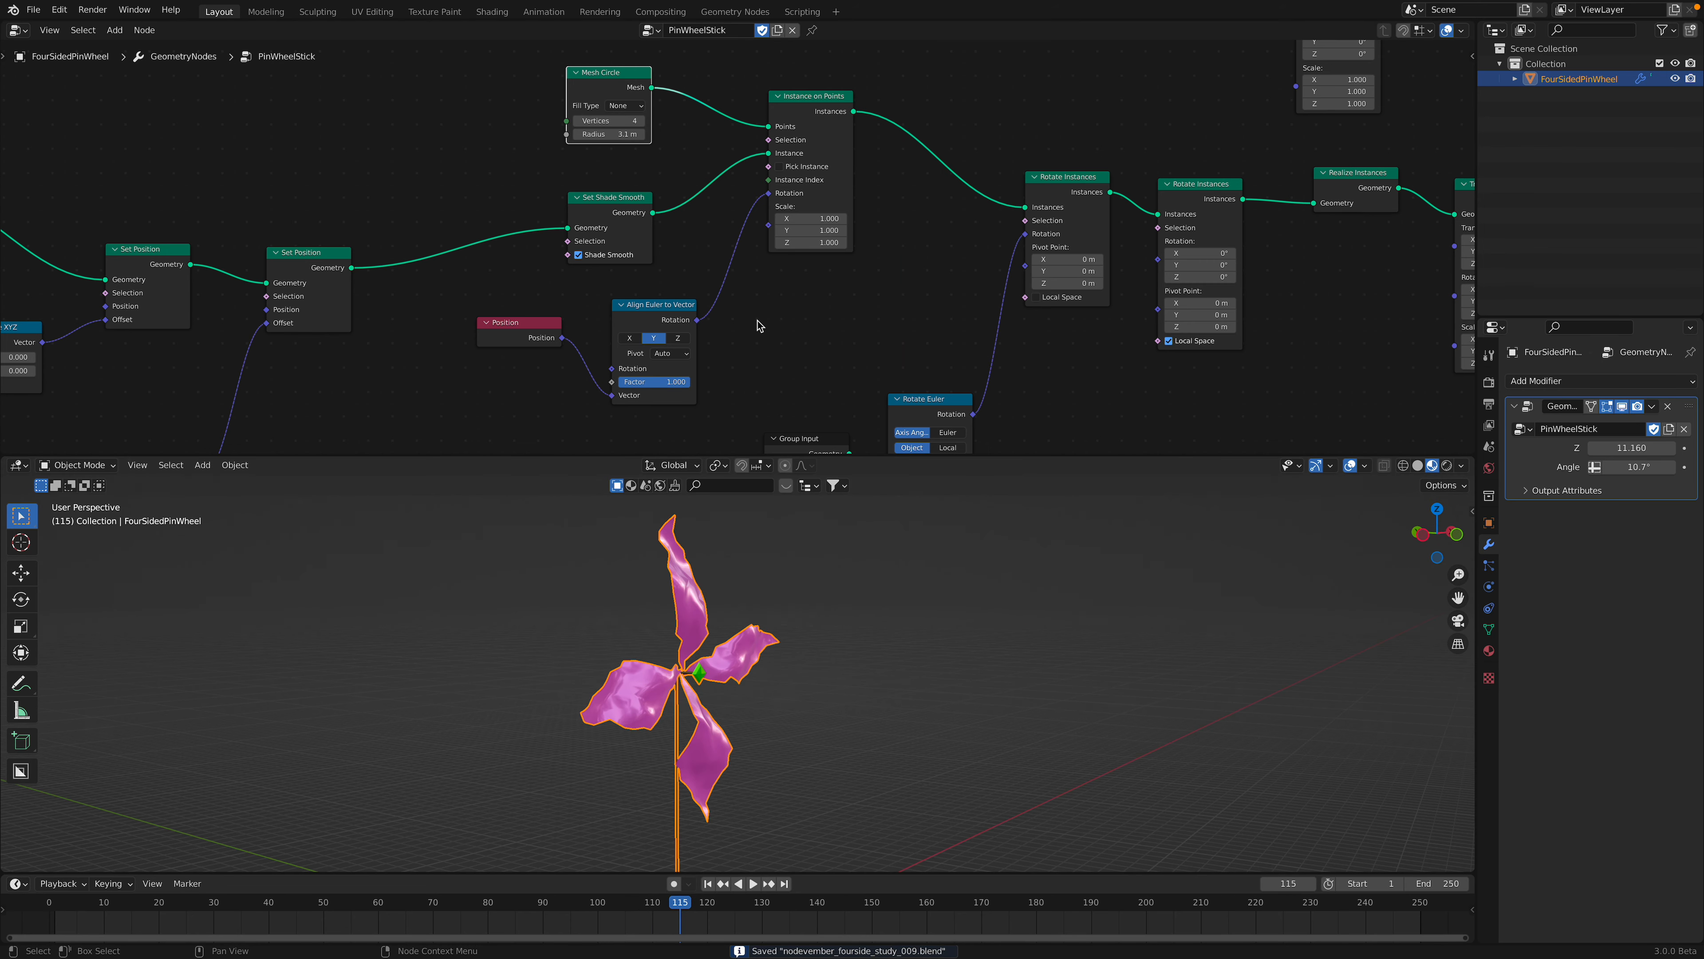
- Reposition the Rotate Euler node and the second Rotate Instances node
middle_click_drag(758, 326, 674, 341)
middle_click_drag(741, 762, 664, 669)
middle_click_drag(670, 371, 592, 274)
left_click_drag(753, 324, 751, 274)
scroll(756, 312, "down", 1)
middle_click_drag(657, 188, 643, 267)
middle_click_drag(949, 270, 792, 228)
left_click_drag(836, 194, 841, 209)
middle_click_drag(694, 256, 727, 147)
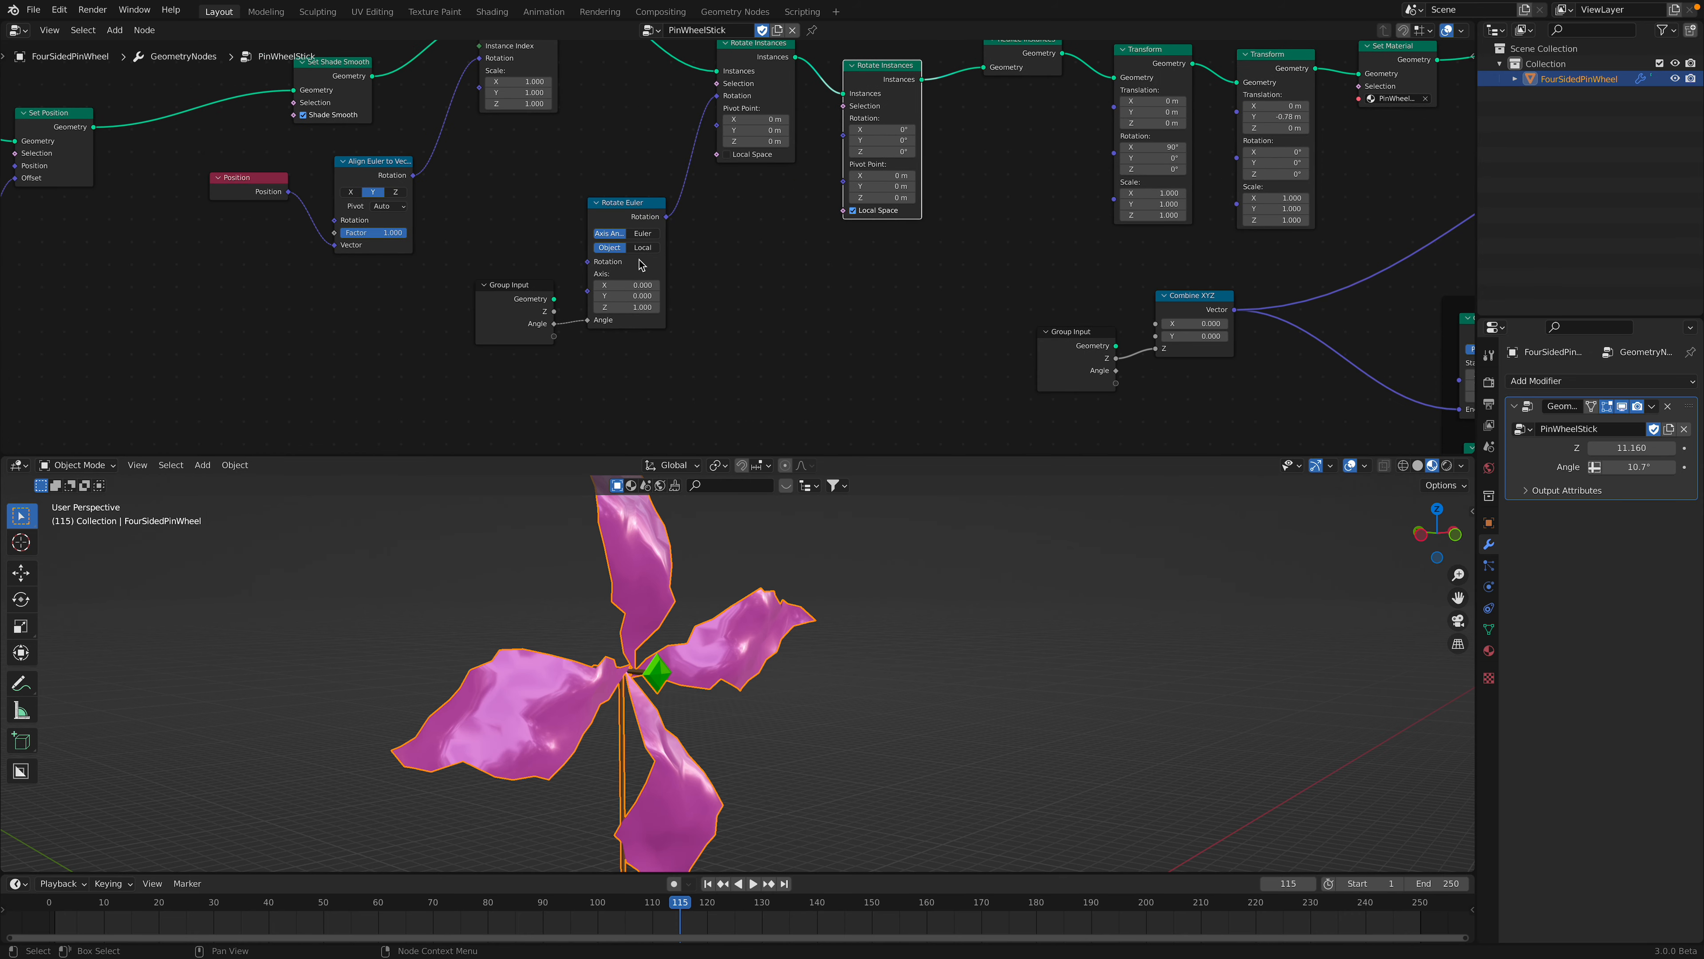
left_click_drag(632, 205, 628, 226)
middle_click_drag(690, 153, 660, 223)
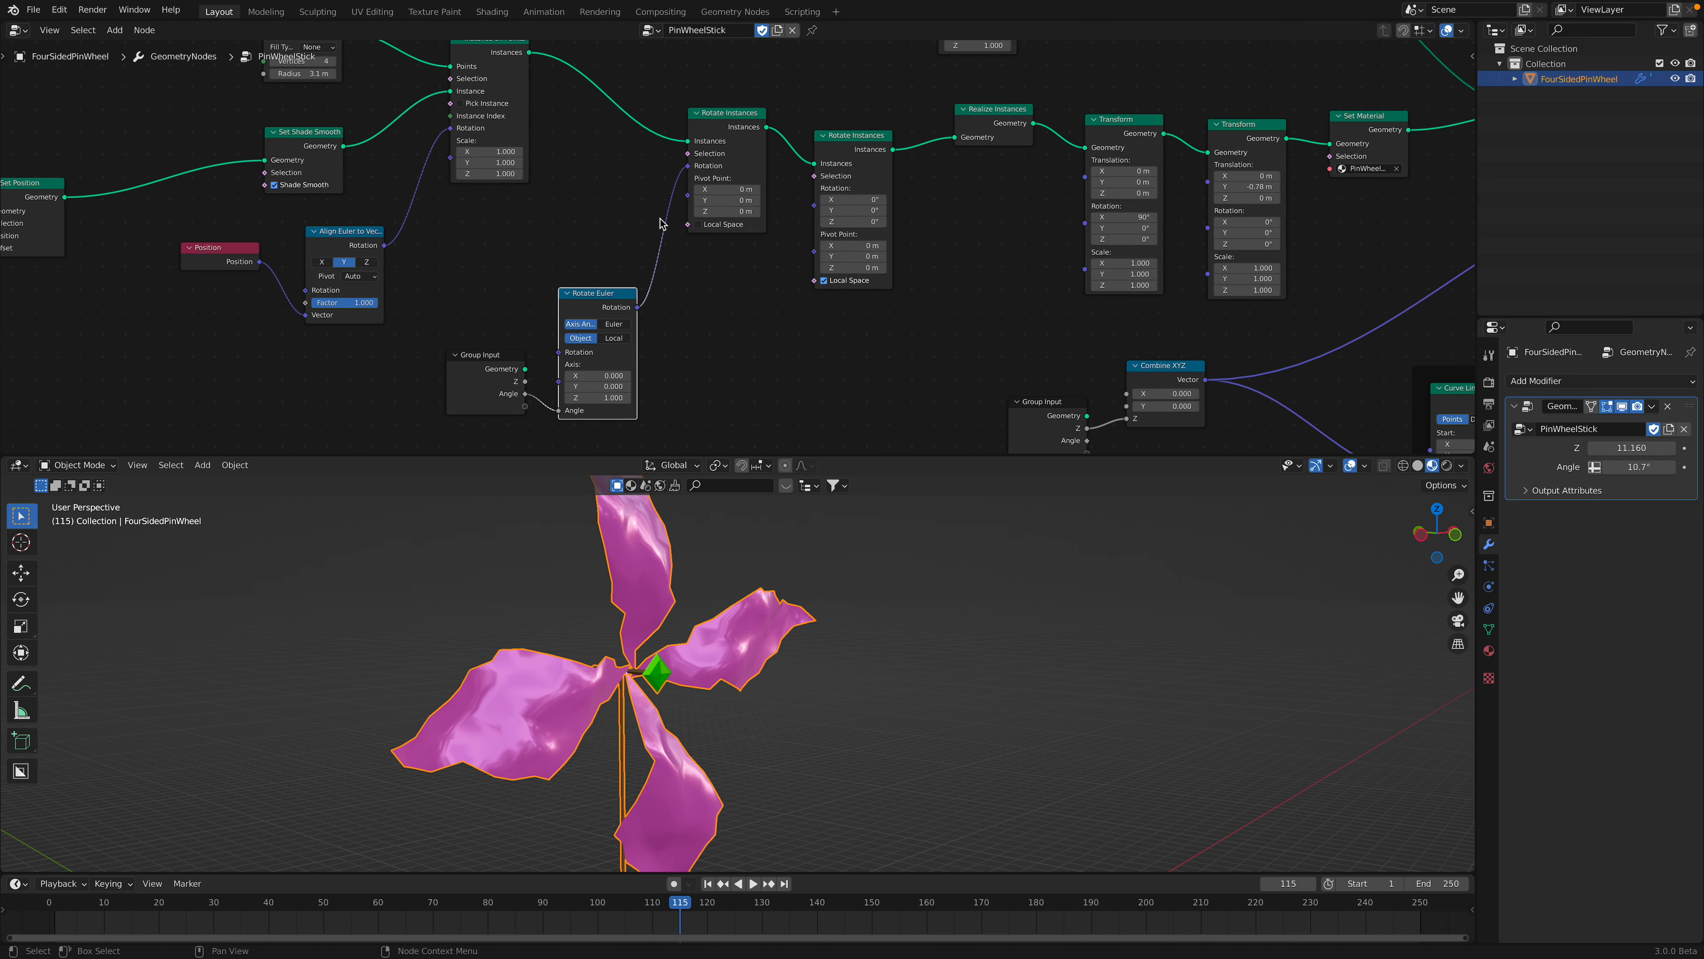
middle_click_drag(847, 146, 696, 190)
left_click_drag(698, 186, 703, 187)
- Set the first Transform node's Y translation to -0.72 m and save the file
middle_click_drag(657, 177, 580, 187)
left_click_drag(899, 234, 829, 235)
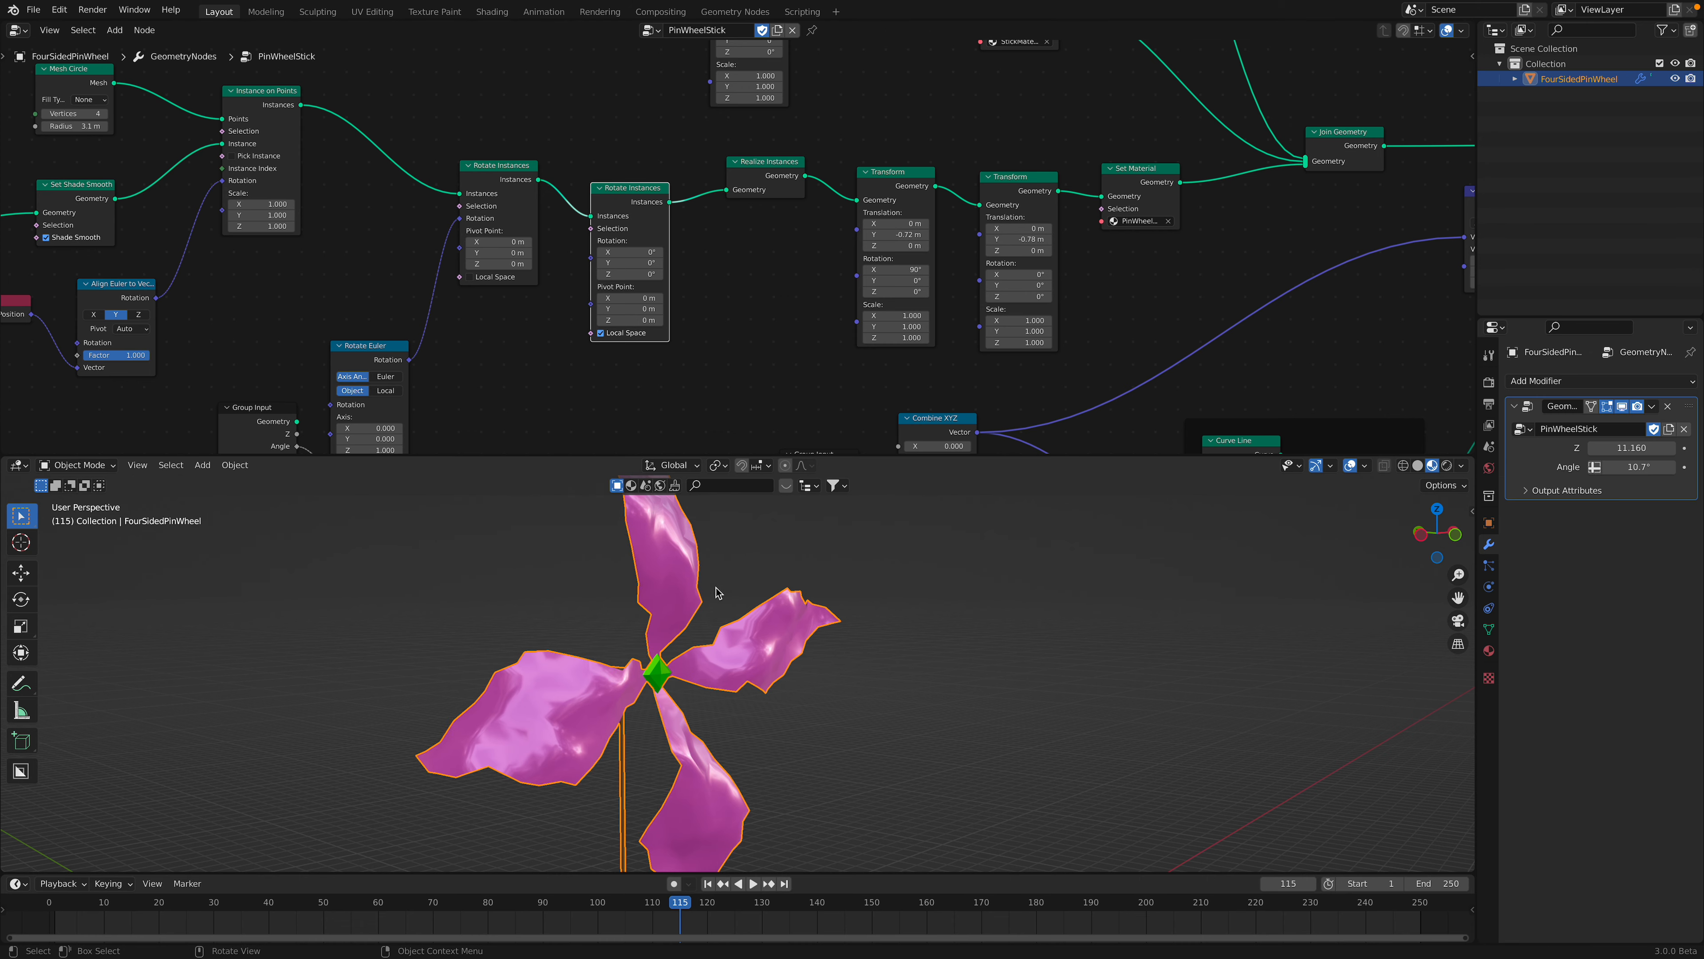
scroll(716, 593, "down", 1)
key("ctrl+s")
- Move the second Transform node closer to the first one
middle_click_drag(887, 239, 872, 250)
left_click_drag(884, 194, 885, 198)
left_click_drag(1002, 193, 982, 194)
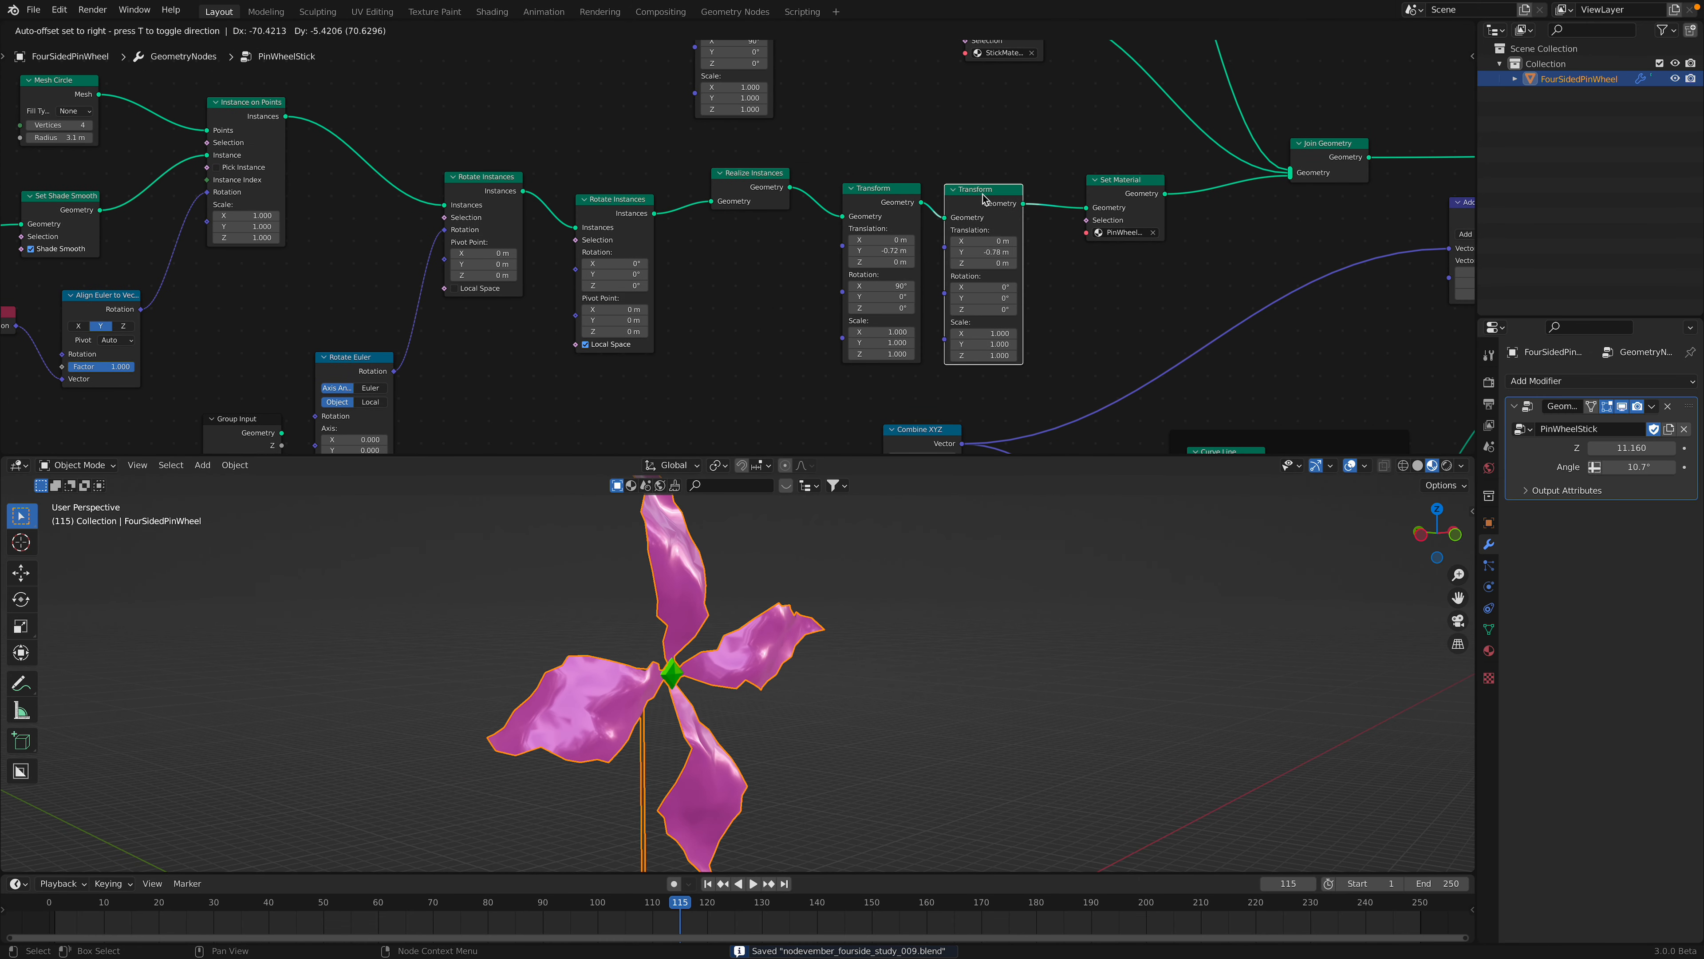
middle_click_drag(769, 200, 882, 218)
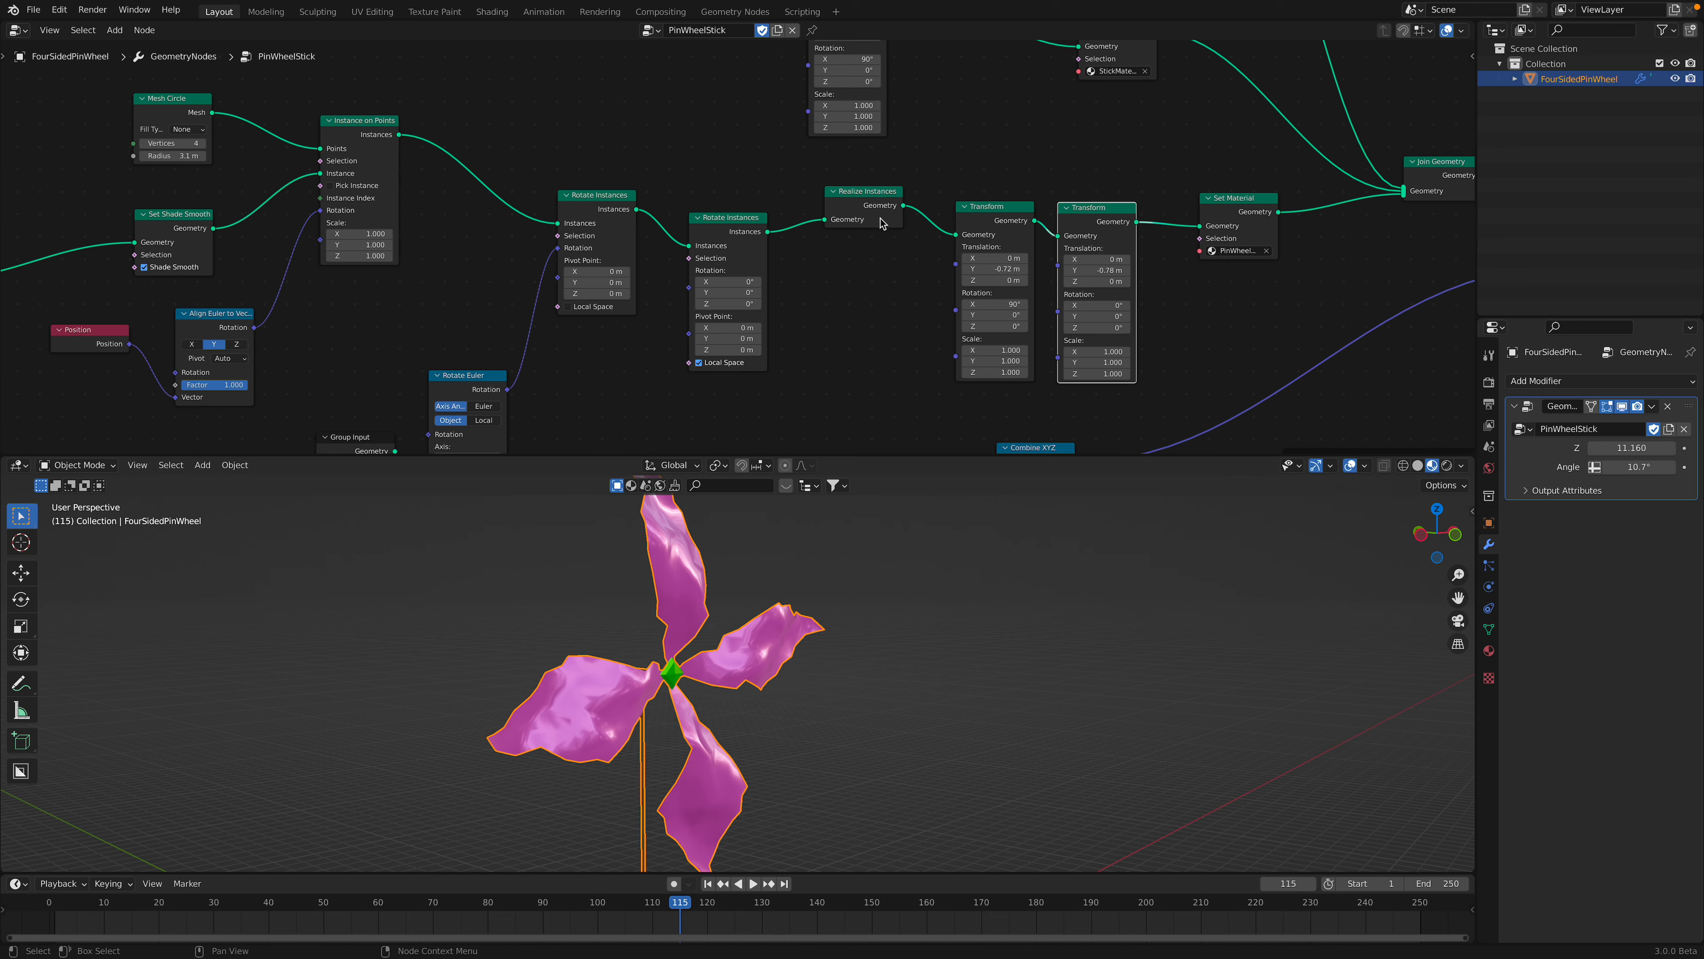
- Move the Instance on Points node slightly down from its current spot
middle_click_drag(751, 274, 1107, 270)
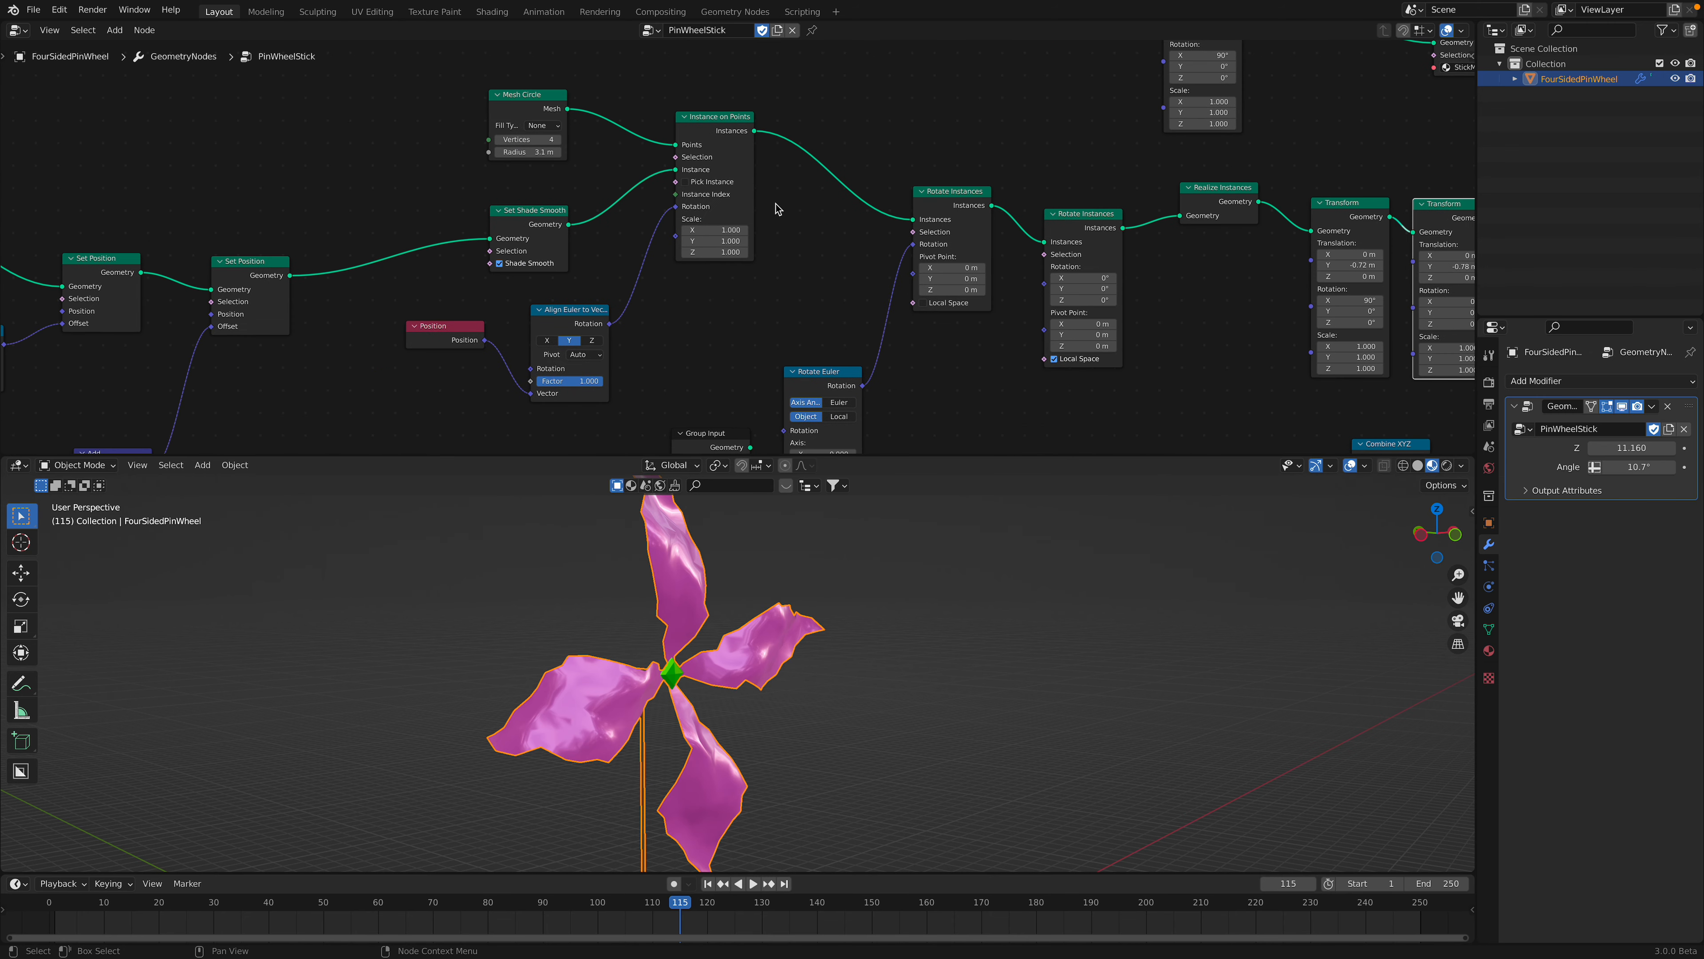
left_click_drag(717, 139, 712, 151)
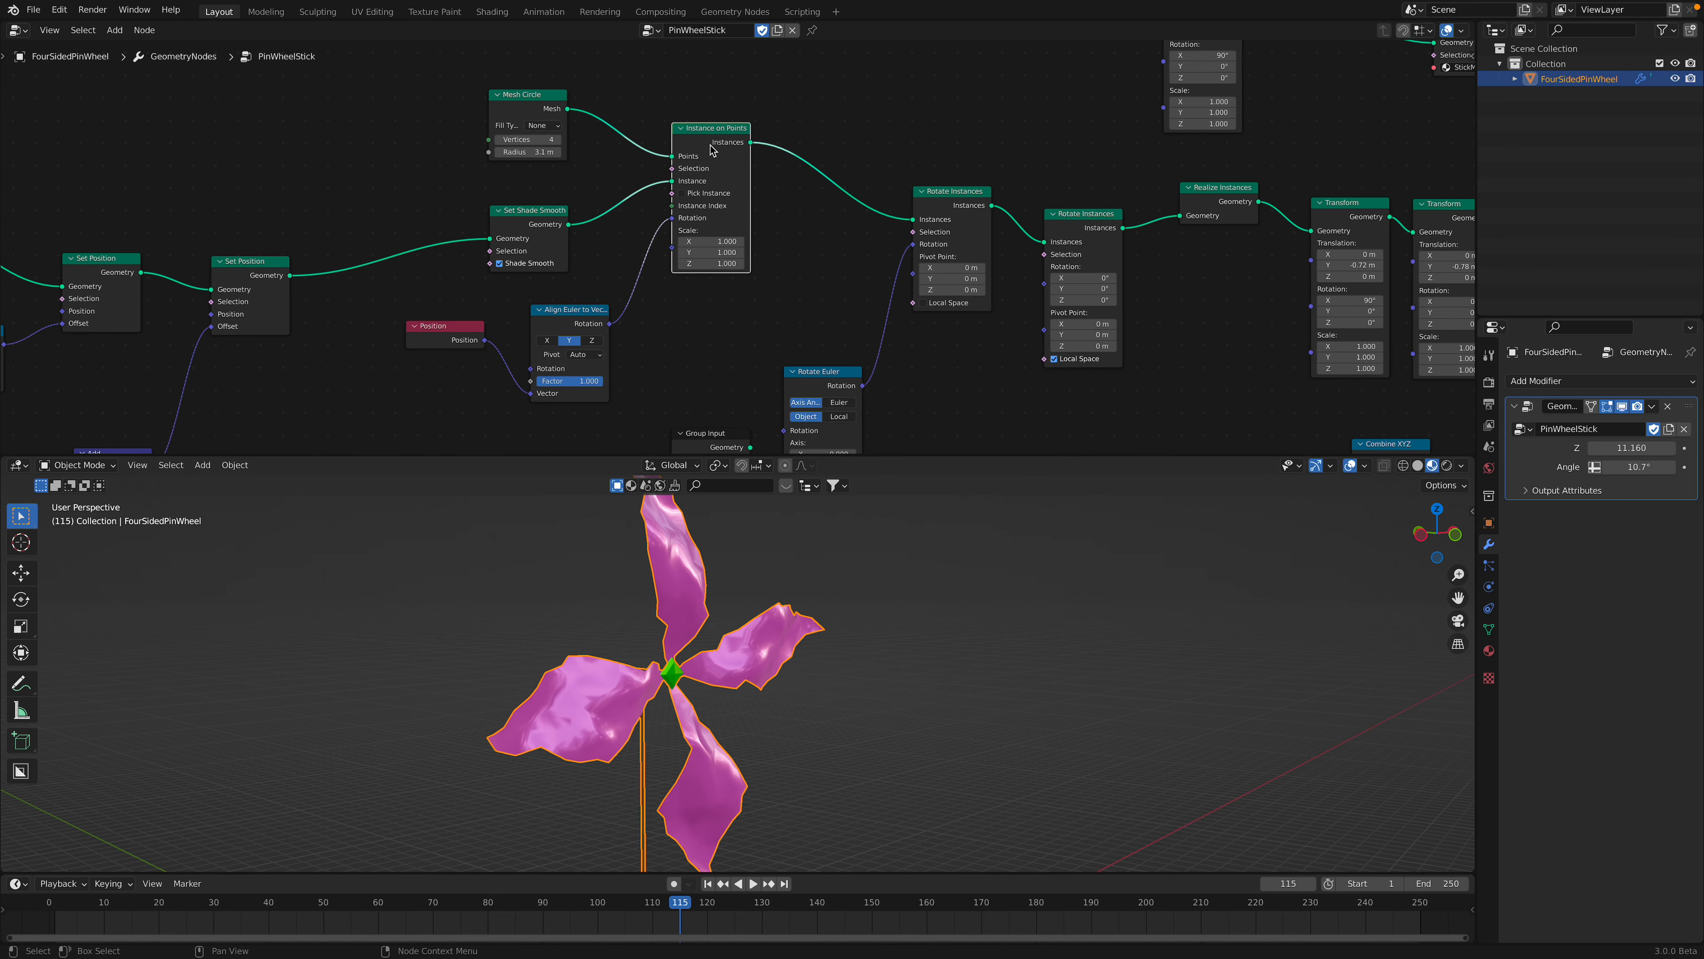
- Try other vertex counts on the Mesh Circle node and restore it to 4 vertices
left_click(557, 139)
left_click(558, 139)
left_click(557, 139)
left_click(558, 139)
left_click(557, 138)
left_click(558, 138)
left_click(558, 139)
middle_click_drag(772, 604, 685, 571)
type("4")
key("Return")
- Set the Mesh Circle radius to 3.2 m and save the file
left_click_drag(527, 152, 534, 152)
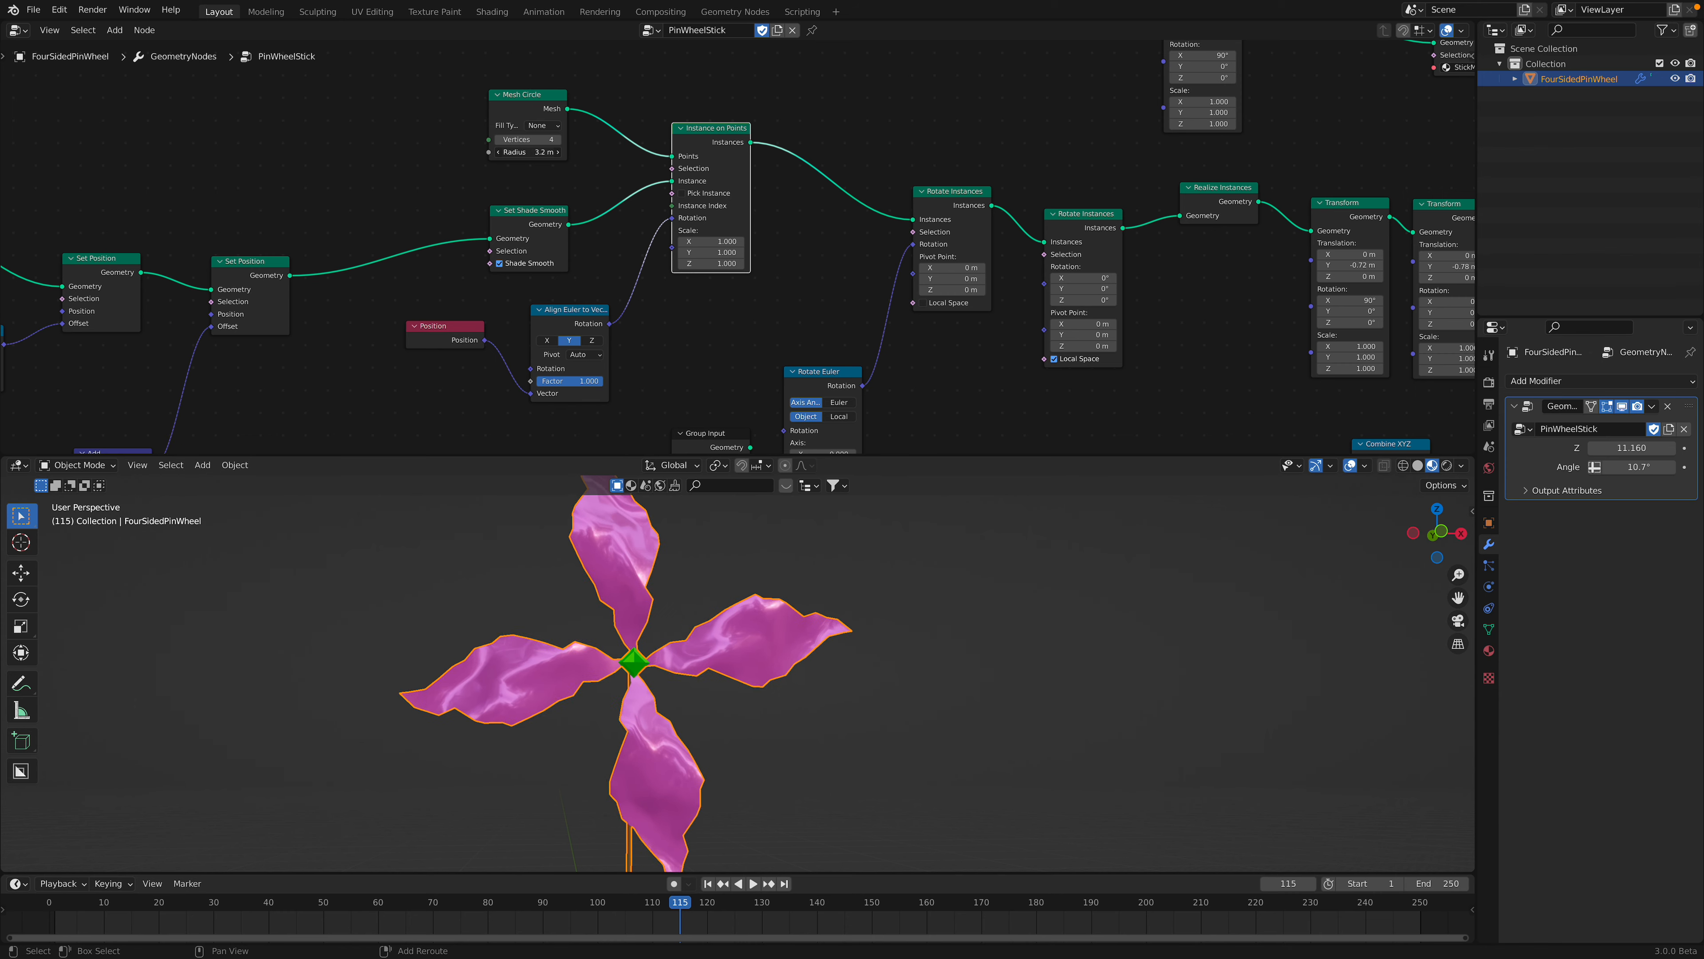
key("ctrl+s")
- Reposition the Instance on Points, Set Shade Smooth, Align Euler to Vector and Position nodes
left_click_drag(717, 143, 729, 147)
left_click_drag(536, 205, 537, 193)
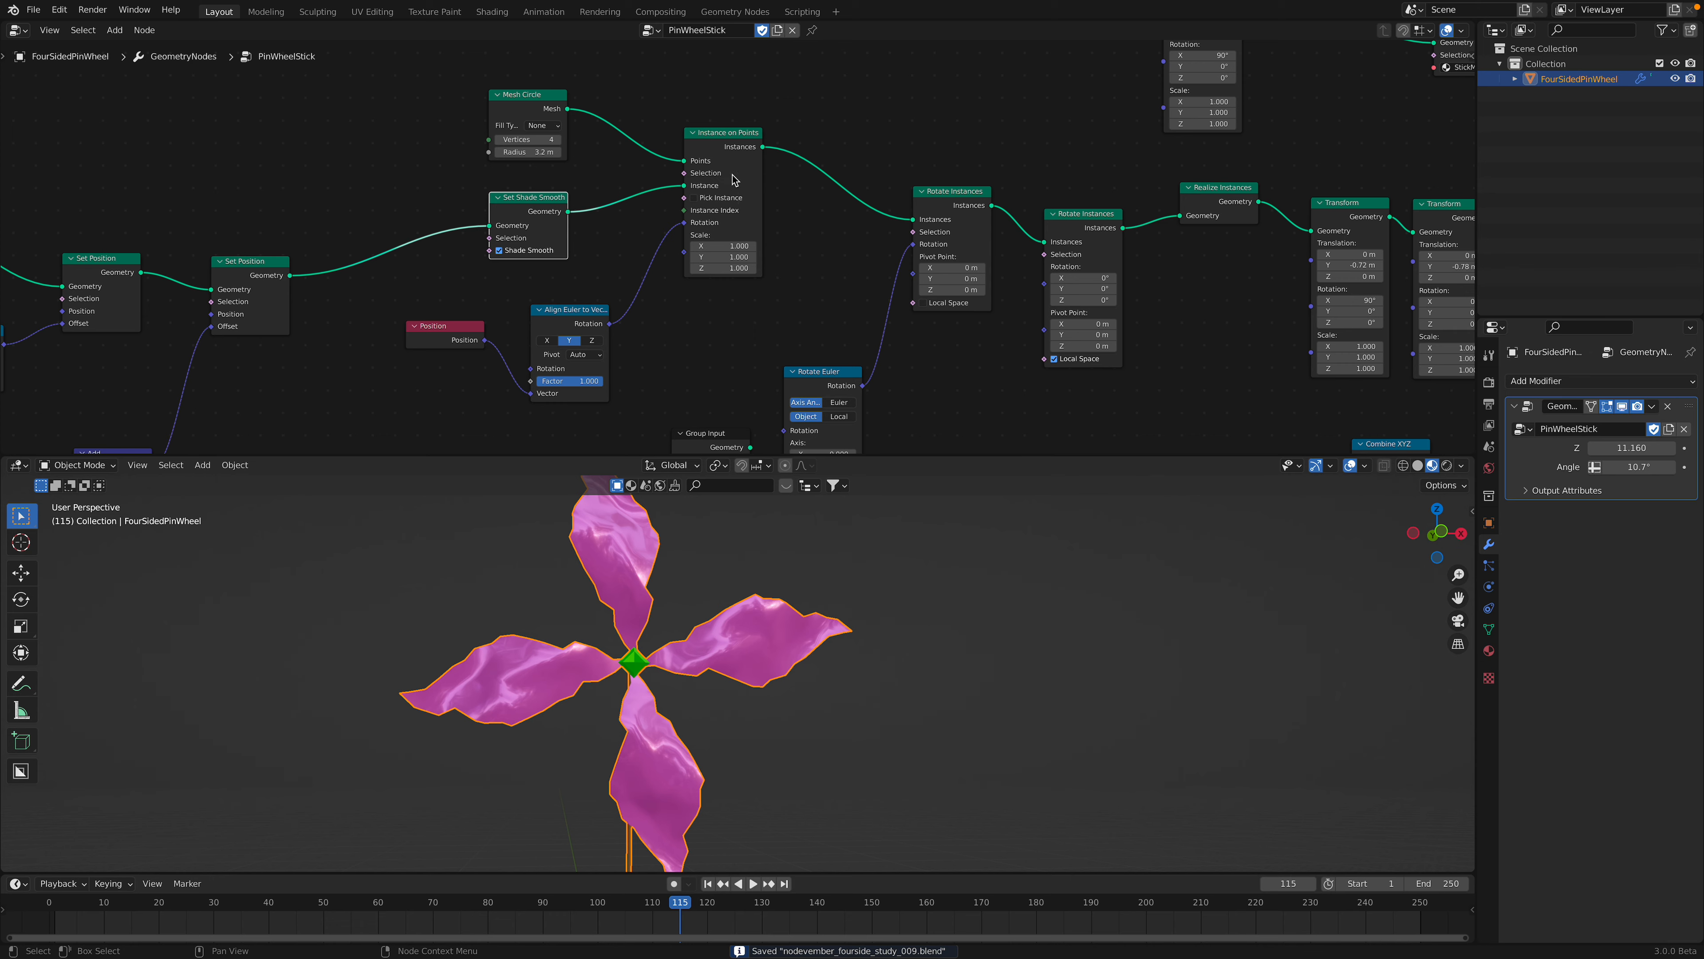
middle_click_drag(759, 236, 657, 228)
left_click_drag(491, 305, 502, 288)
left_click_drag(376, 317, 363, 304)
middle_click_drag(526, 307, 502, 301)
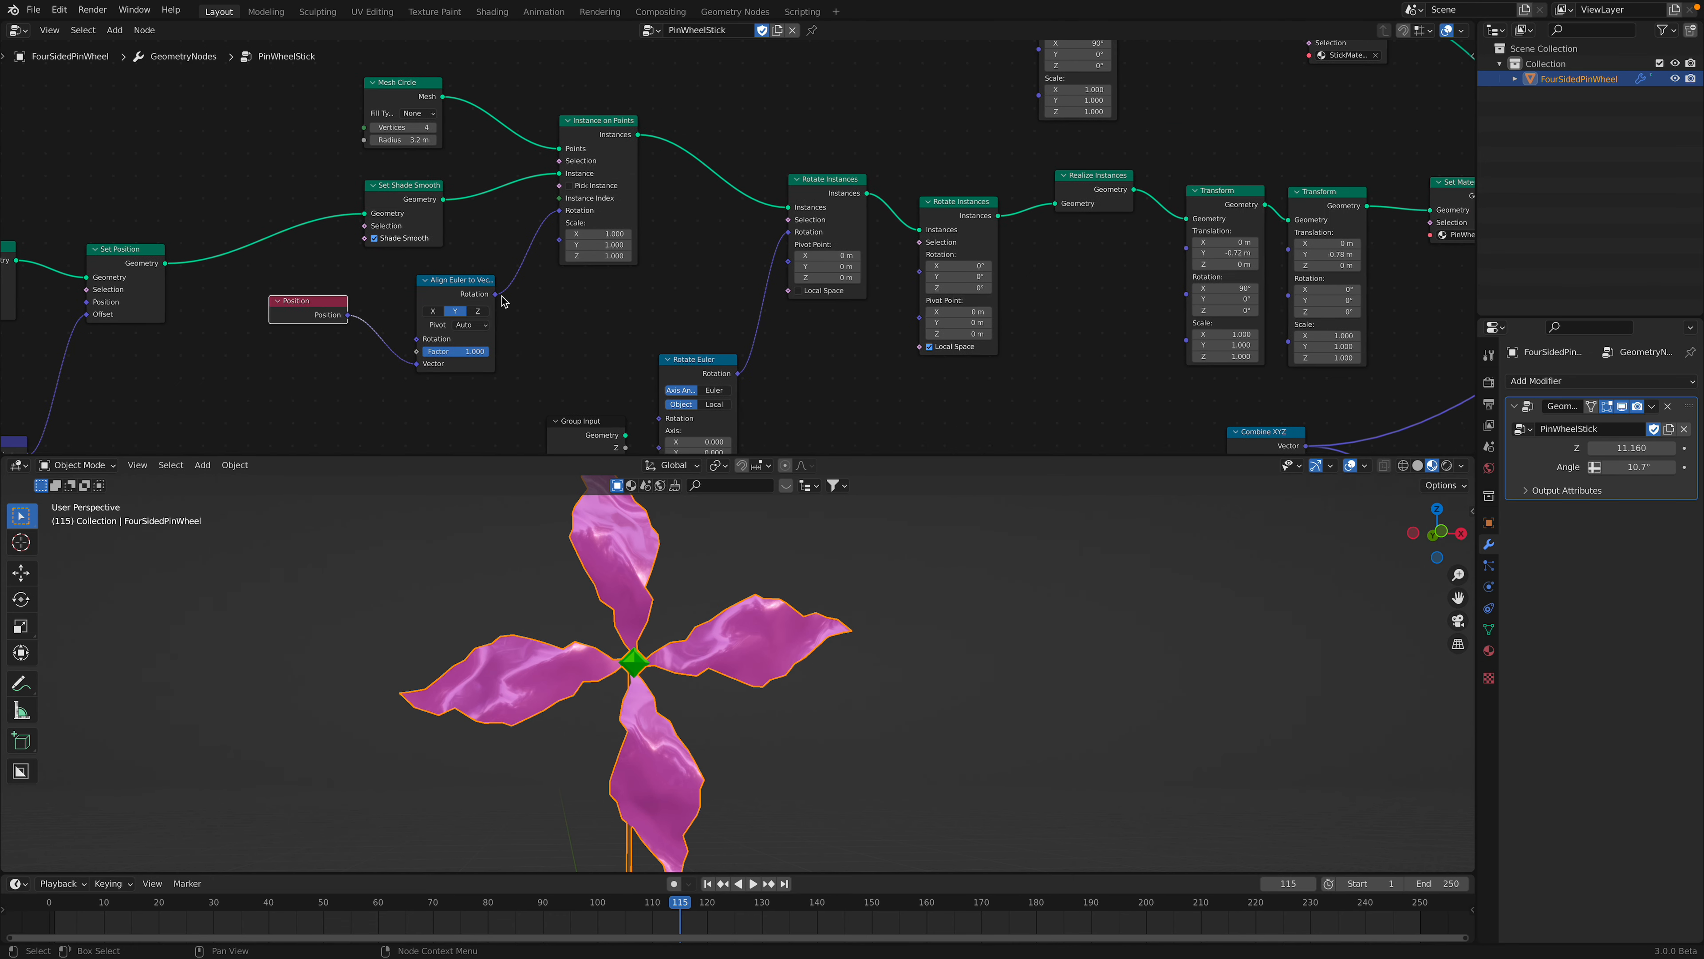
- Line up the two Rotate Instances nodes closer together after Instance on Points
middle_click_drag(731, 258, 627, 269)
left_click_drag(722, 208, 722, 218)
middle_click_drag(723, 263, 740, 187)
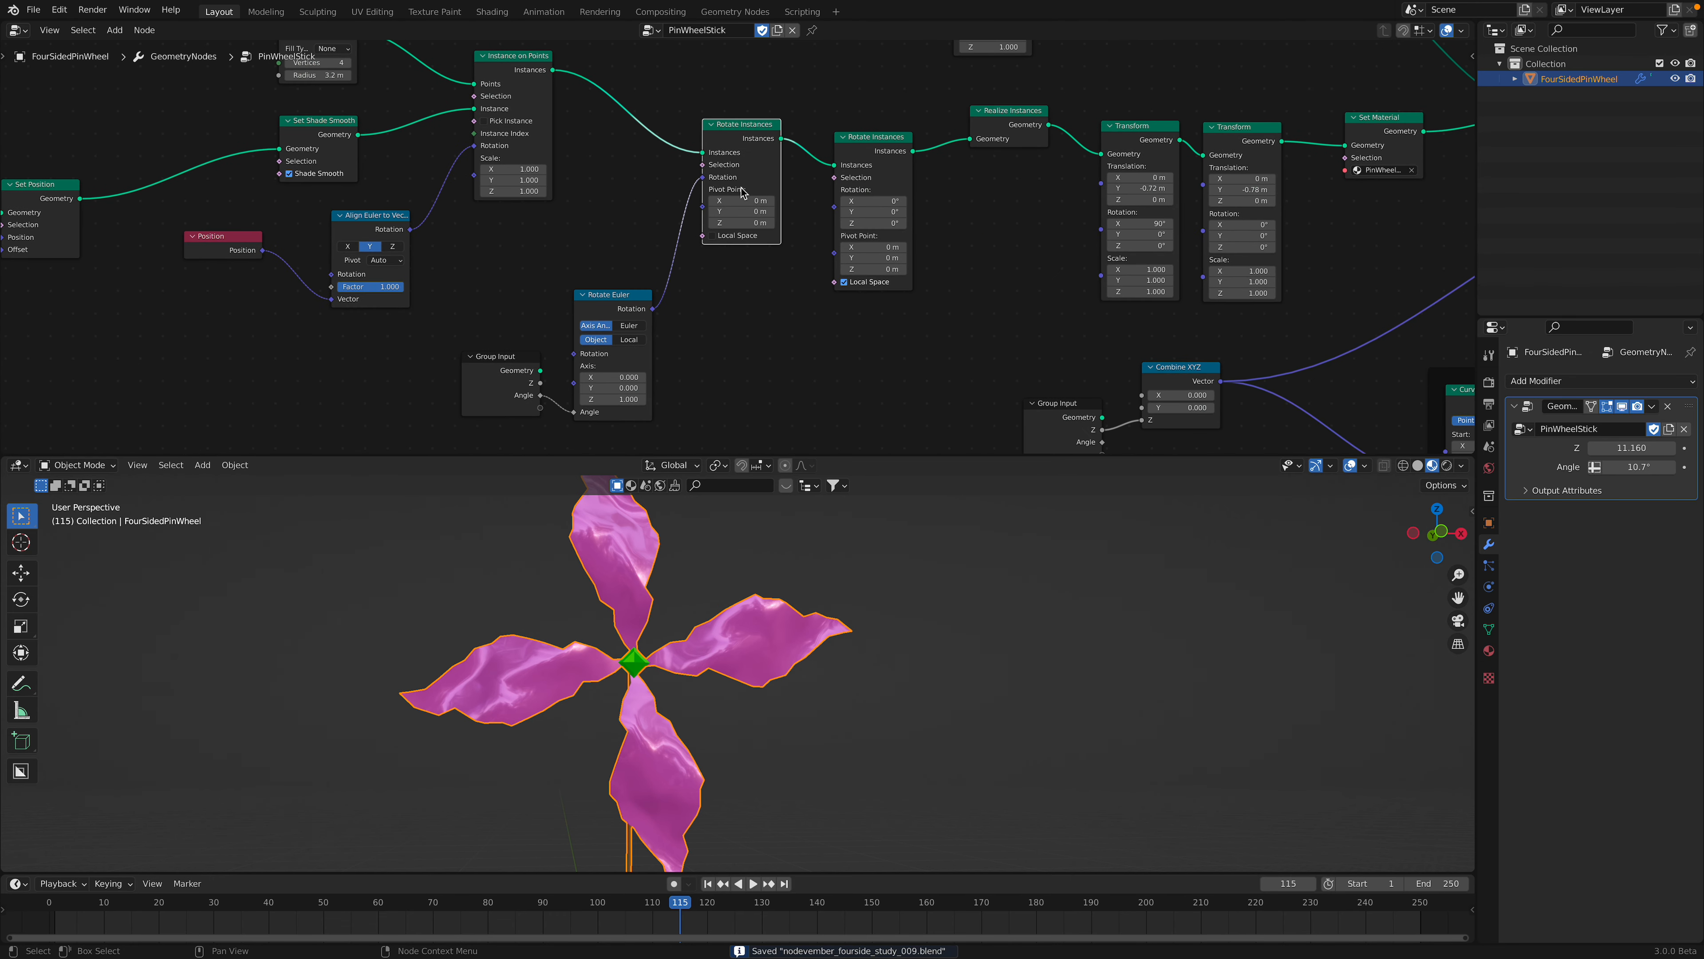
left_click_drag(758, 137, 774, 145)
mouse_move(873, 148)
left_mouse_down()
mouse_move(770, 126)
mouse_move(848, 130)
left_mouse_up()
left_click(776, 135)
- Move the Rotate Euler node and its Group Input node up towards the first Rotate Instances node, adjusting that node too
middle_click_drag(701, 306, 709, 273)
left_click_drag(643, 267, 657, 216)
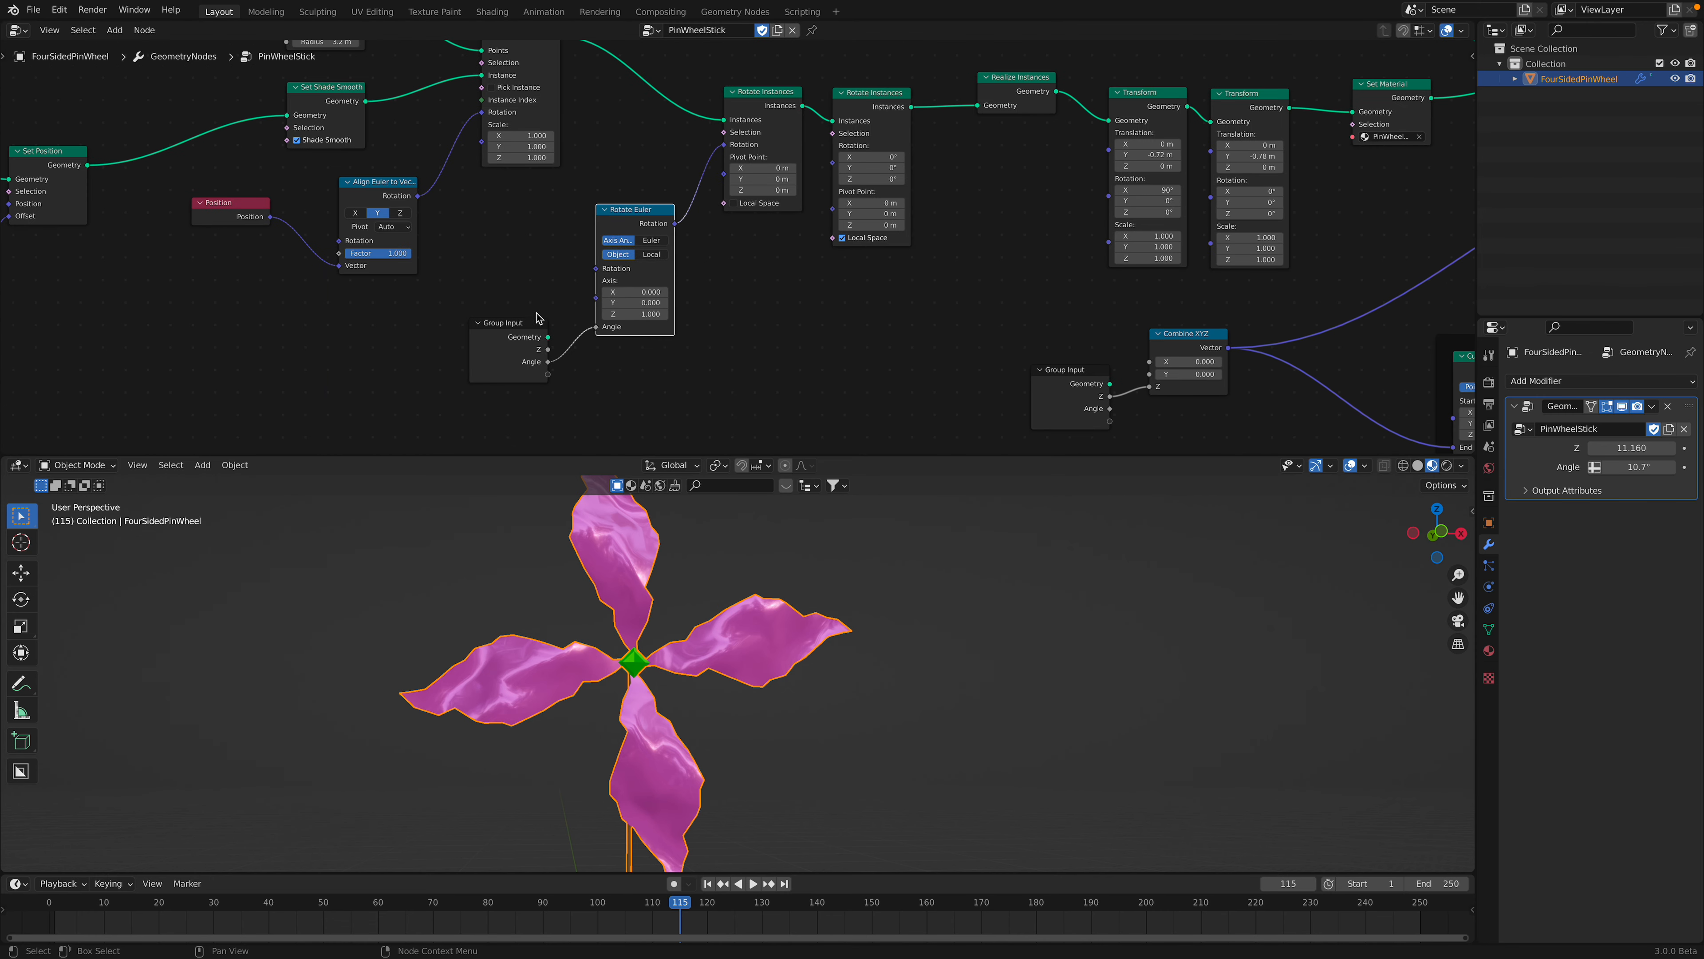
left_click_drag(520, 324, 517, 259)
left_click_drag(753, 111, 747, 120)
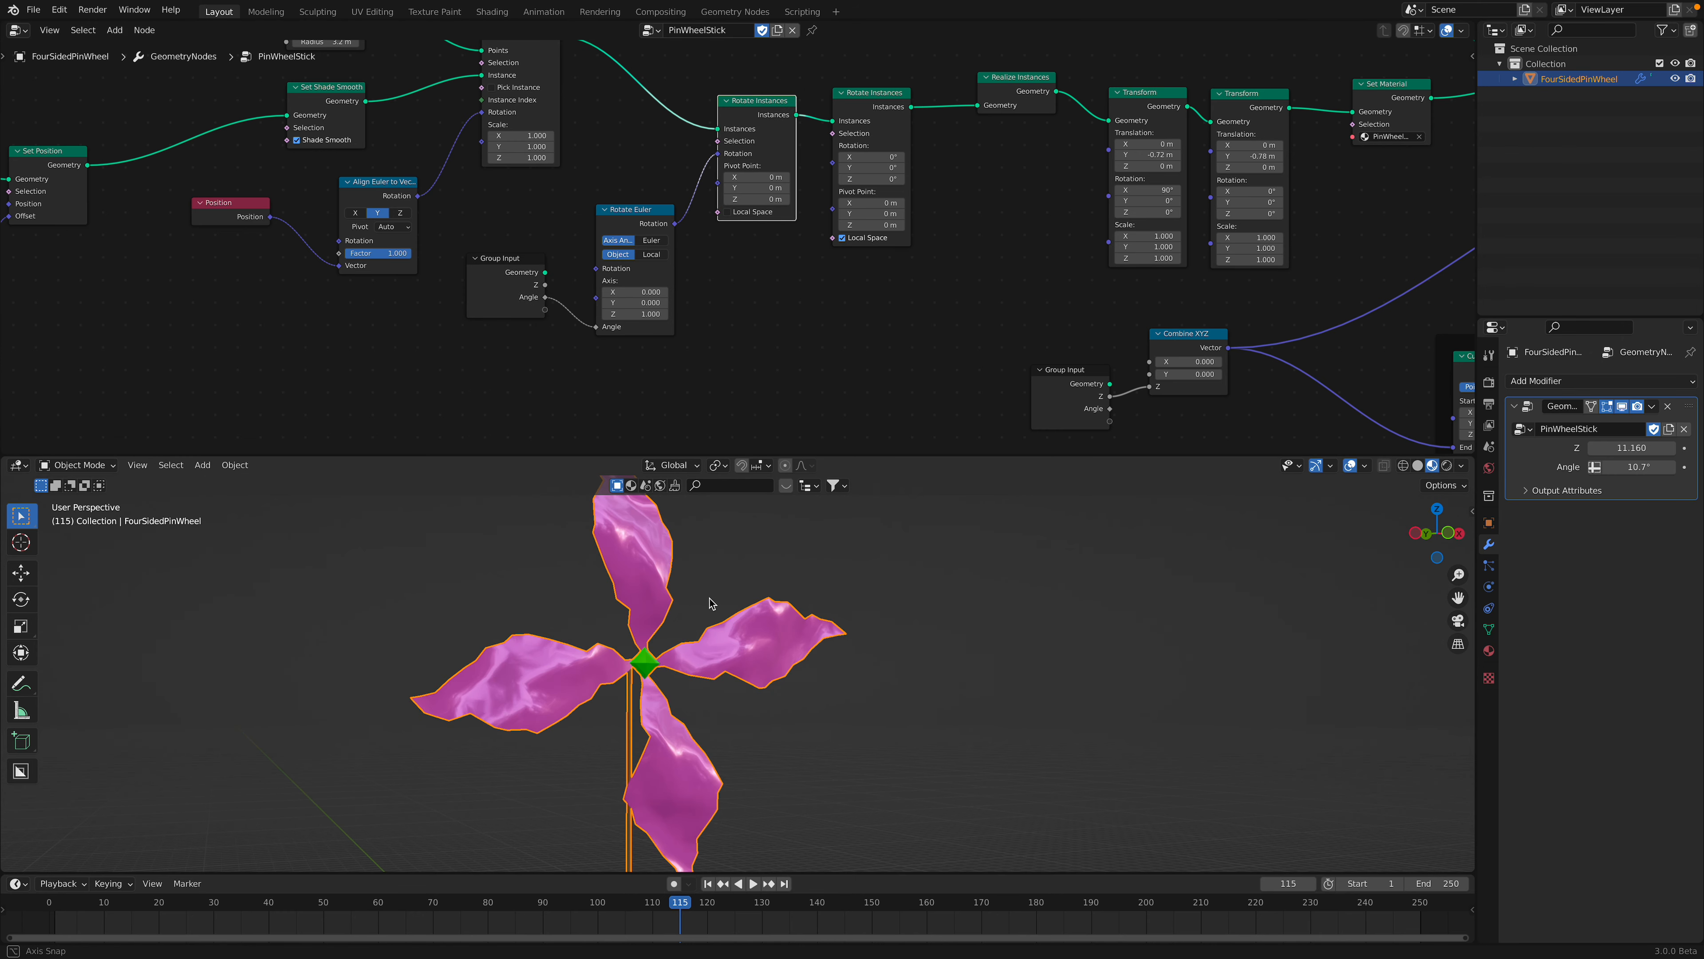
- Save the file and set the pinwheel modifier's Angle to -7.1°
key("ctrl+s")
mouse_move(1631, 466)
left_mouse_down()
mouse_move(1599, 467)
mouse_move(1637, 465)
left_mouse_up()
- Duplicate the pinwheel along the X axis and set the copy's Angle to -45.4°
scroll(704, 655, "down", 3)
middle_click_drag(704, 654, 694, 654)
key("shift+d")
key("x")
left_click(899, 654)
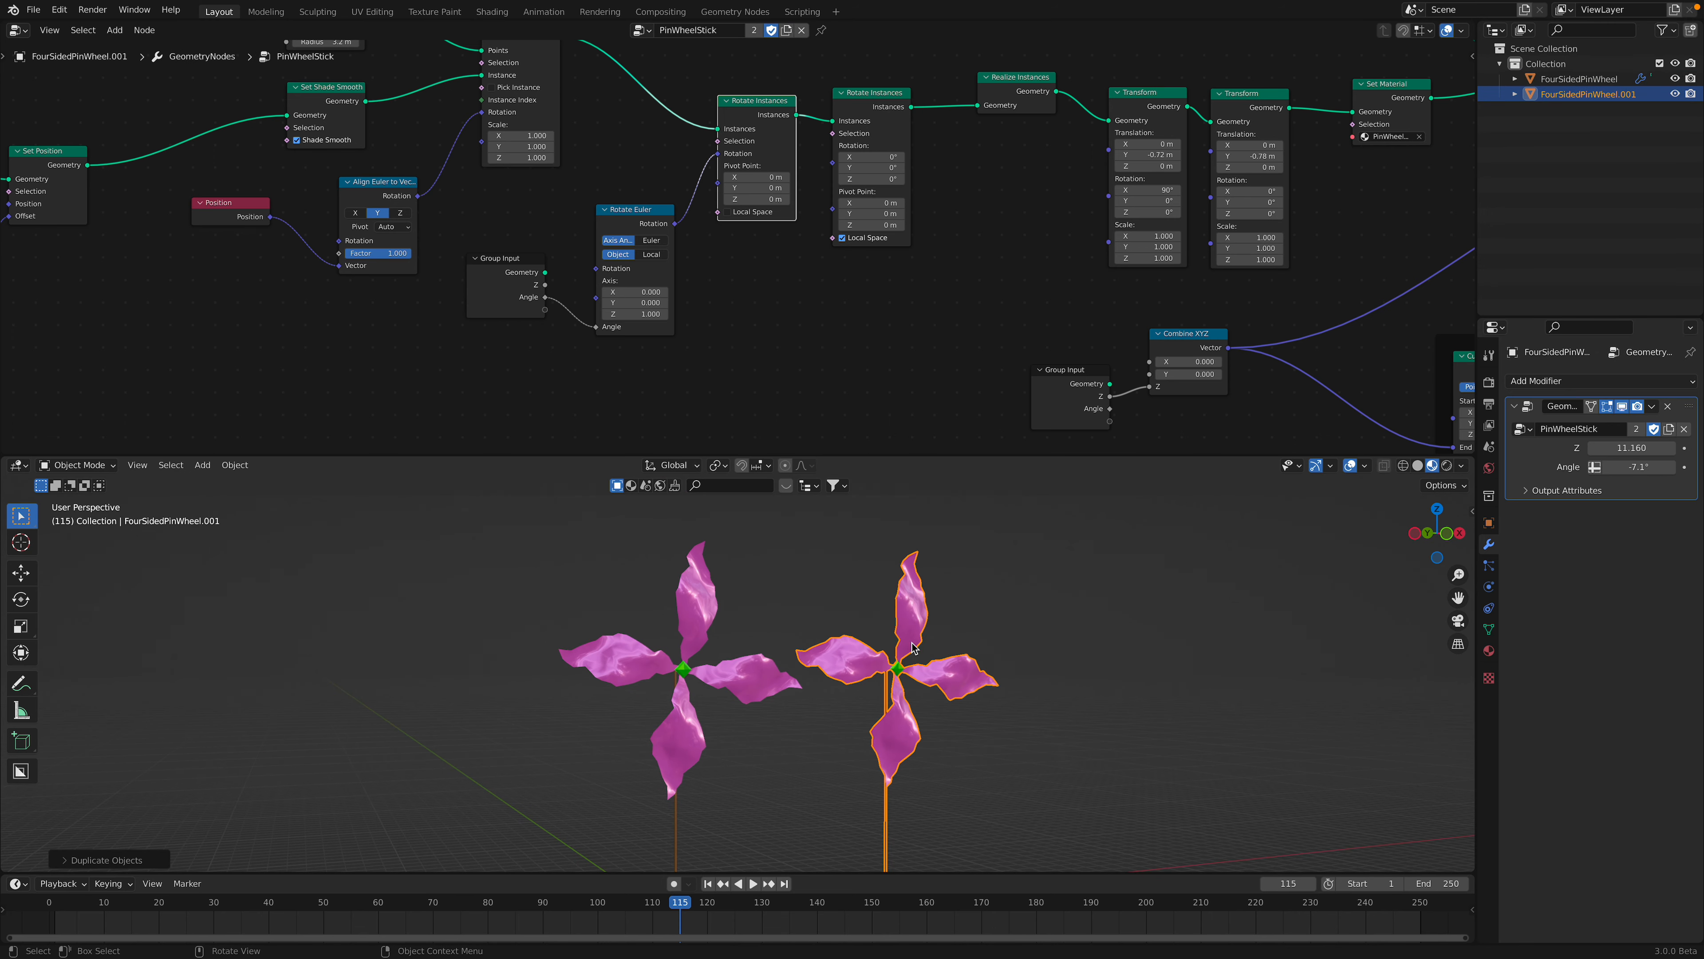
middle_click_drag(899, 655, 943, 654)
left_click_drag(1631, 466, 1587, 466)
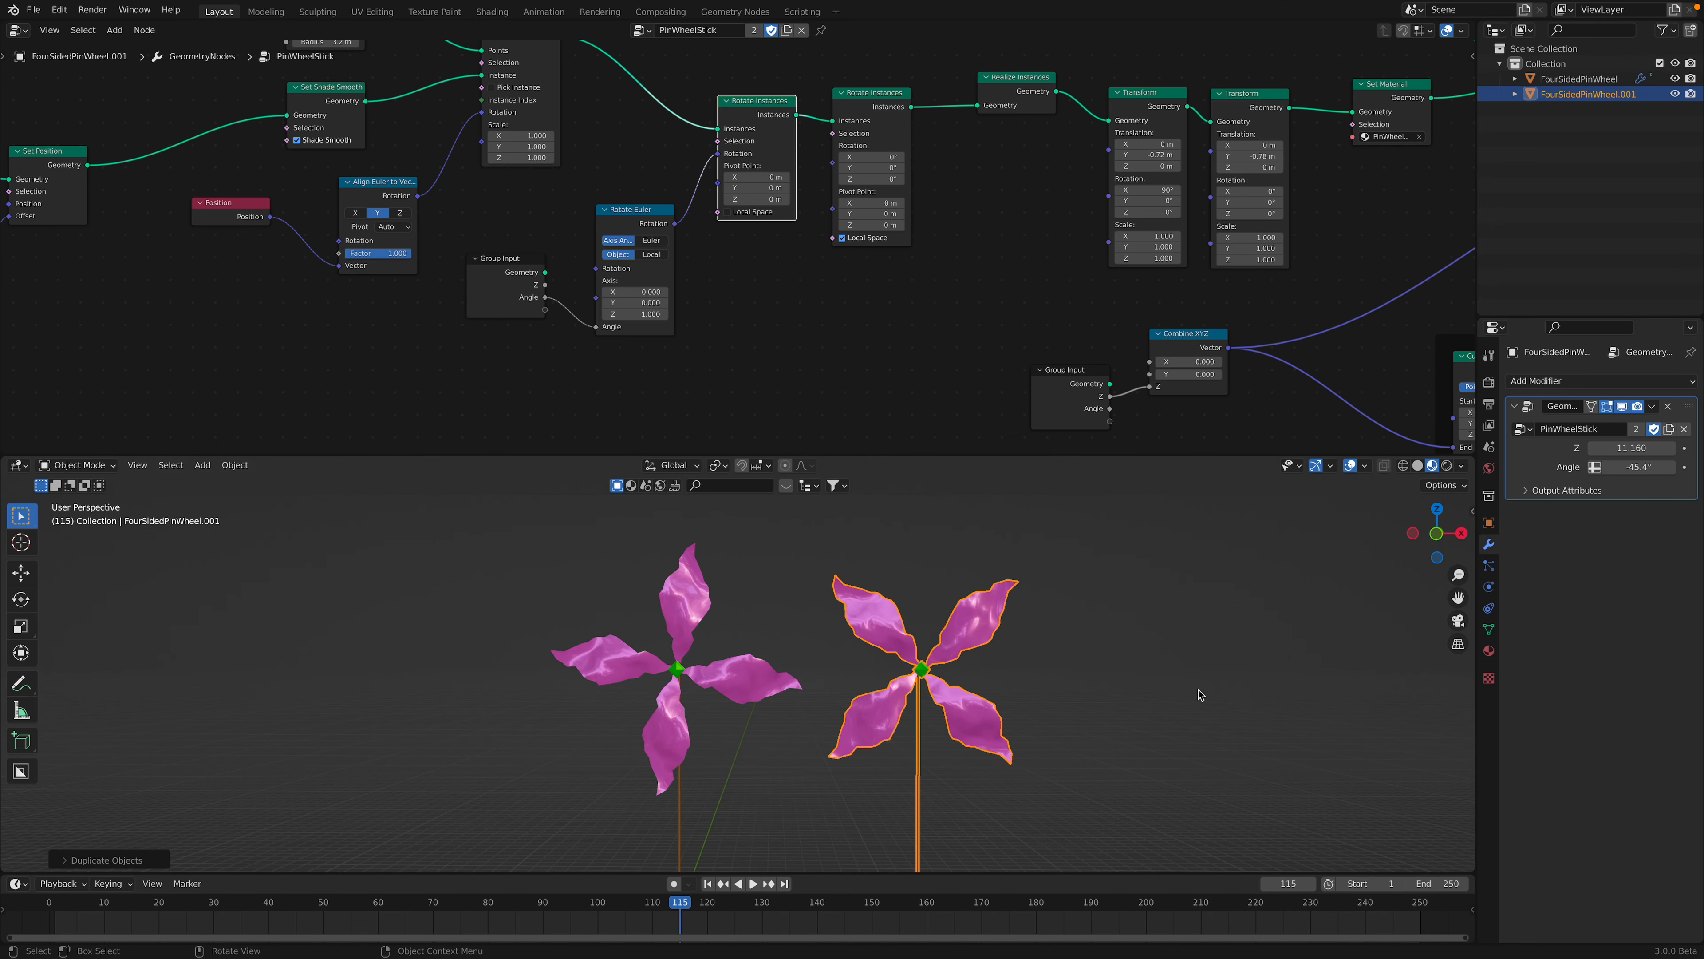
- Preview both pinwheels in playback and delete the duplicate
key("space")
left_click(1153, 673)
key("space")
left_click(936, 675)
key("x")
left_click(936, 673)
- Save the file, reselect the original pinwheel and nudge its second Rotate Instances node down
key("ctrl+s")
left_click(725, 624)
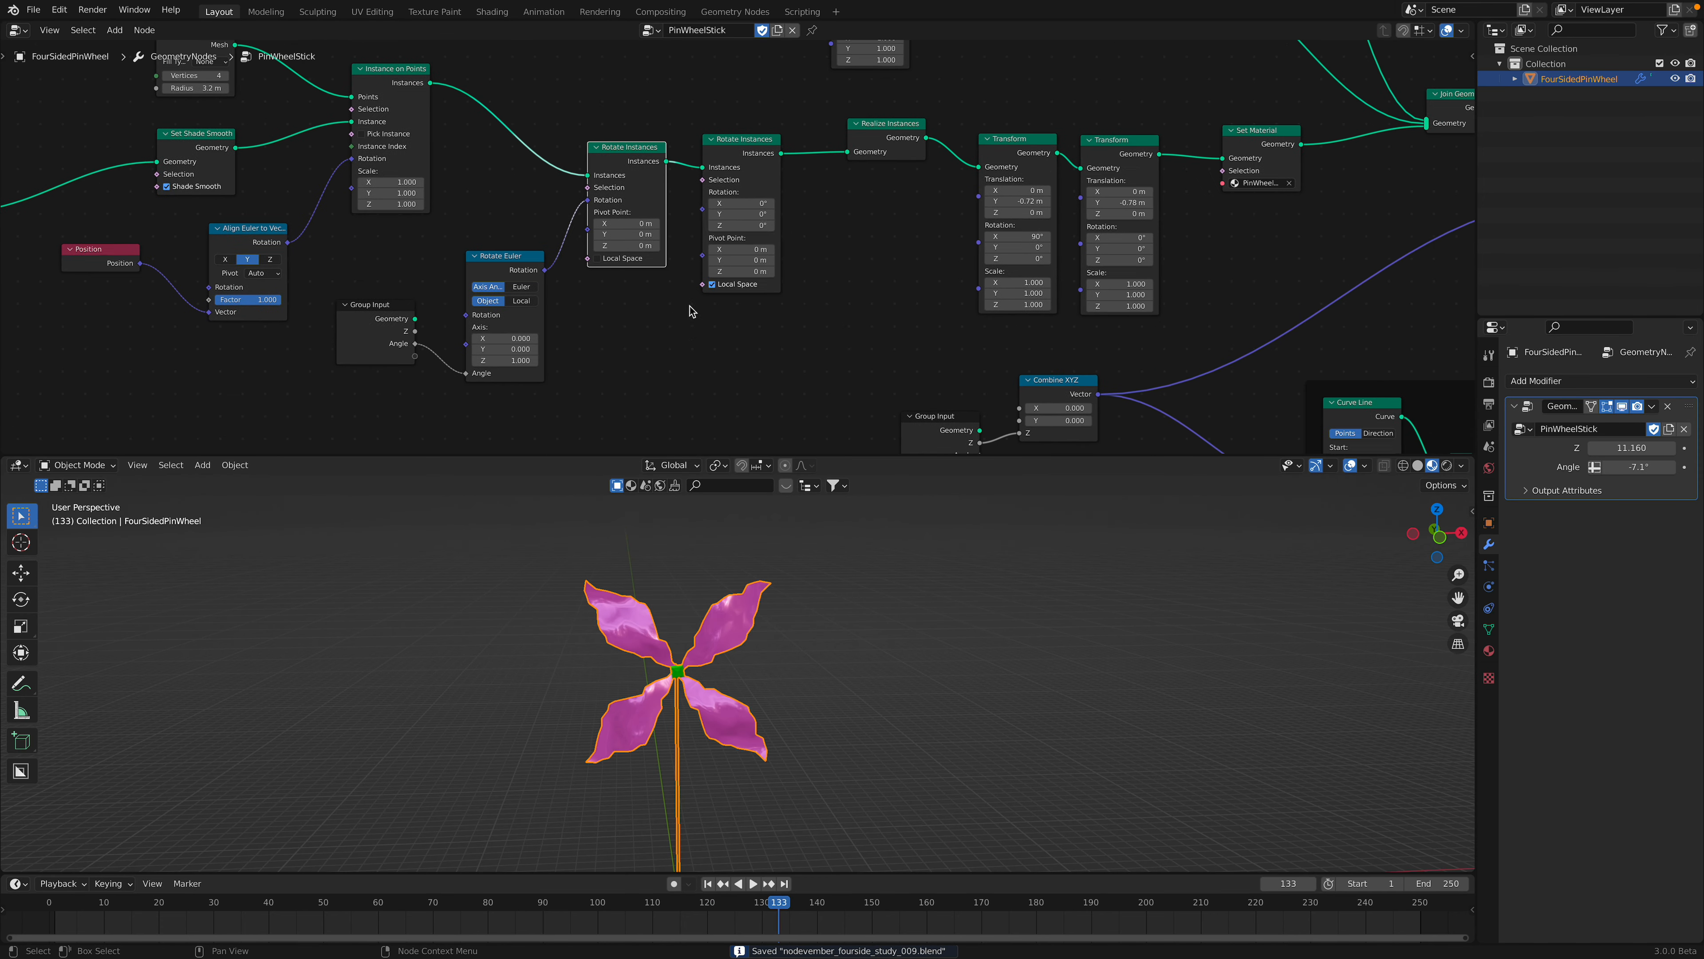
left_click_drag(740, 146, 743, 157)
middle_click_drag(743, 157, 714, 190)
scroll(638, 205, "up", 3)
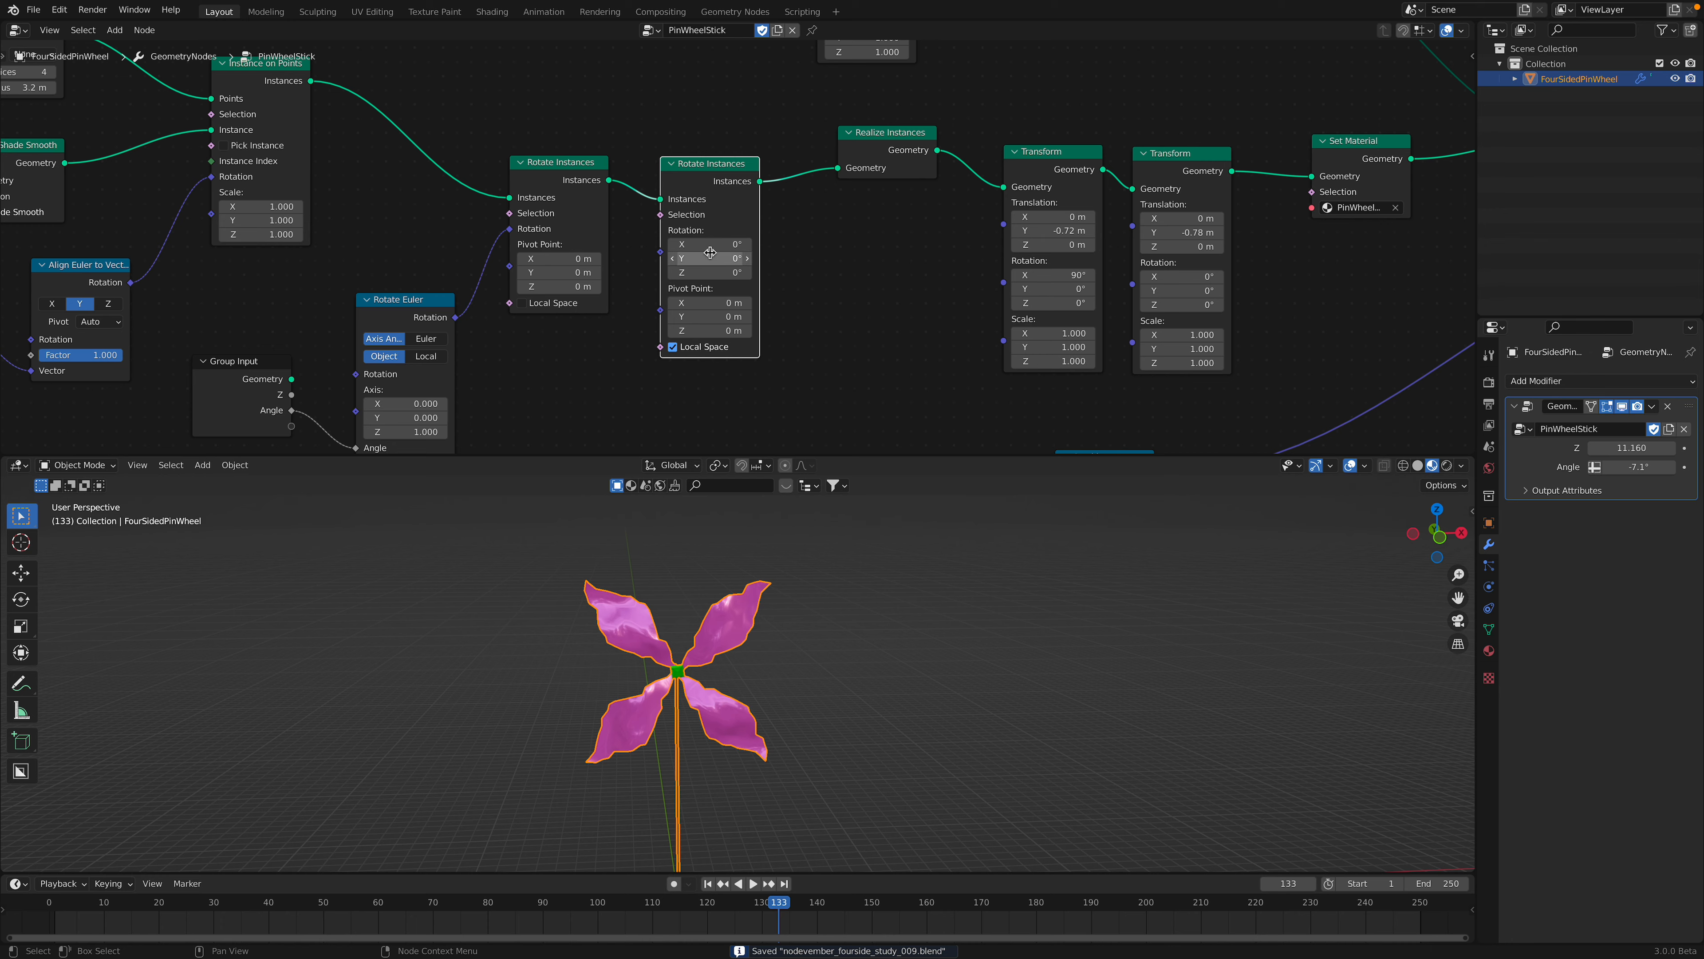
mouse_move(709, 258)
left_mouse_down()
mouse_move(771, 259)
mouse_move(671, 258)
mouse_move(715, 273)
left_mouse_up()
key("Escape")
key("Escape")
- Reposition the second Rotate Instances and Realize Instances nodes and save the file
left_click_drag(711, 178, 711, 189)
middle_click_drag(728, 200, 419, 262)
left_click_drag(544, 190, 524, 207)
key("ctrl+s")
- Add a level 2 Subdivision Surface modifier to the pinwheel and preview it in playback
middle_click_drag(646, 606, 986, 635)
key("ctrl+2")
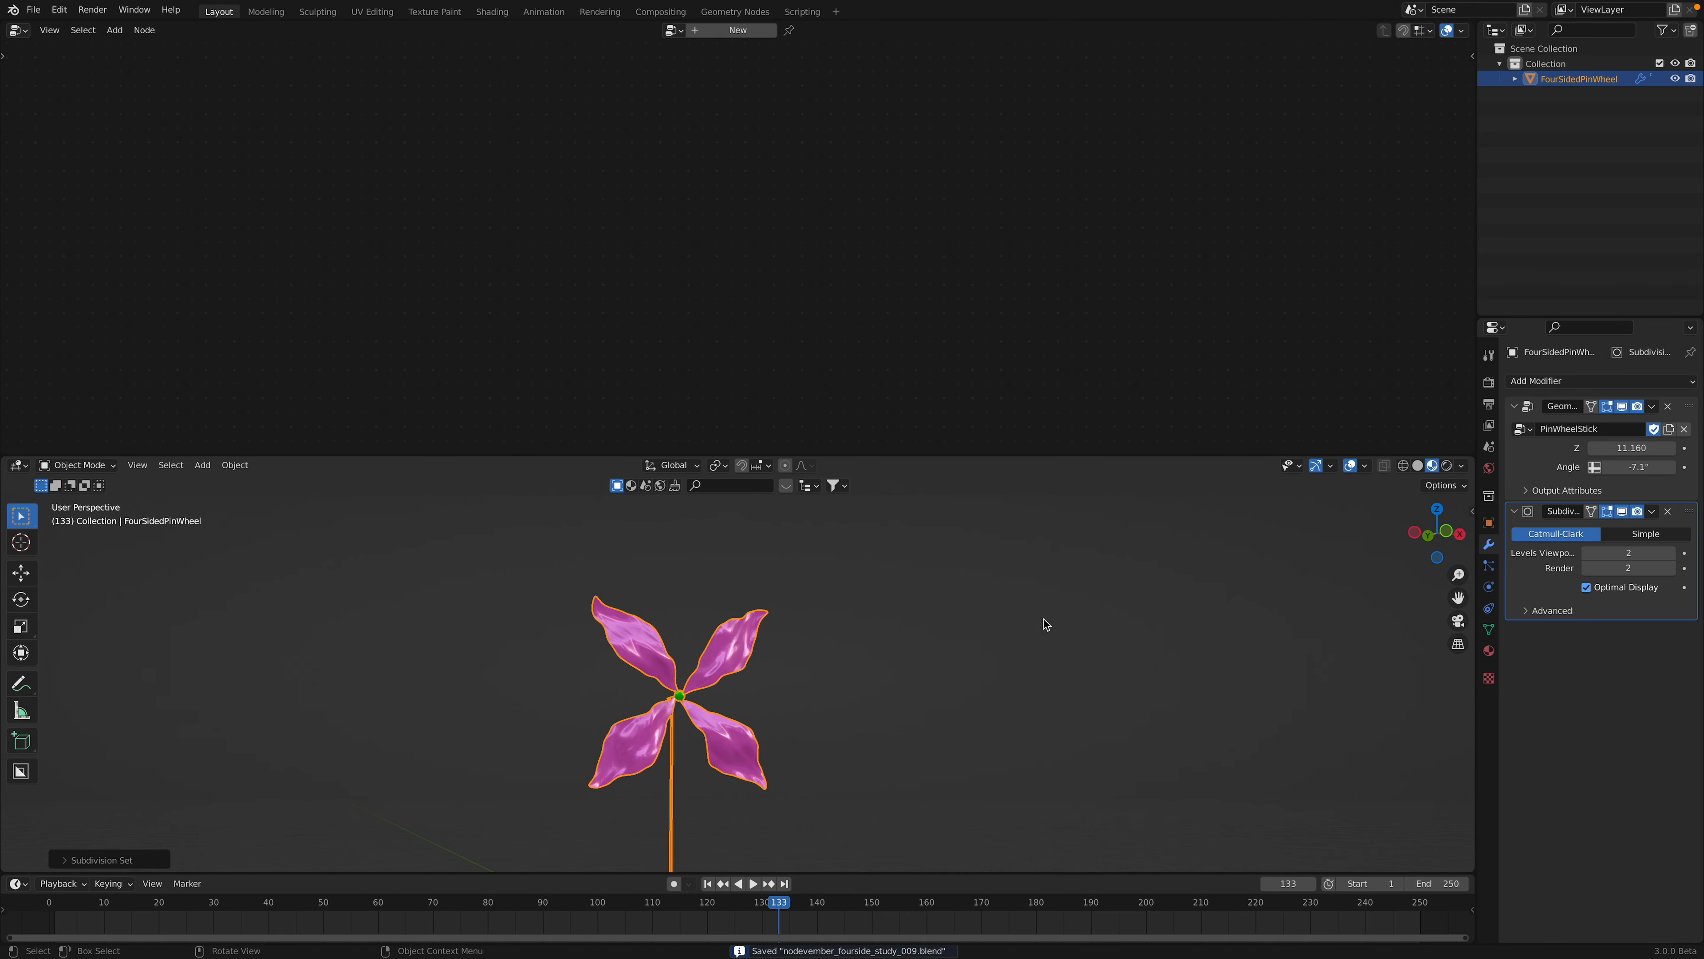
left_click(1664, 482)
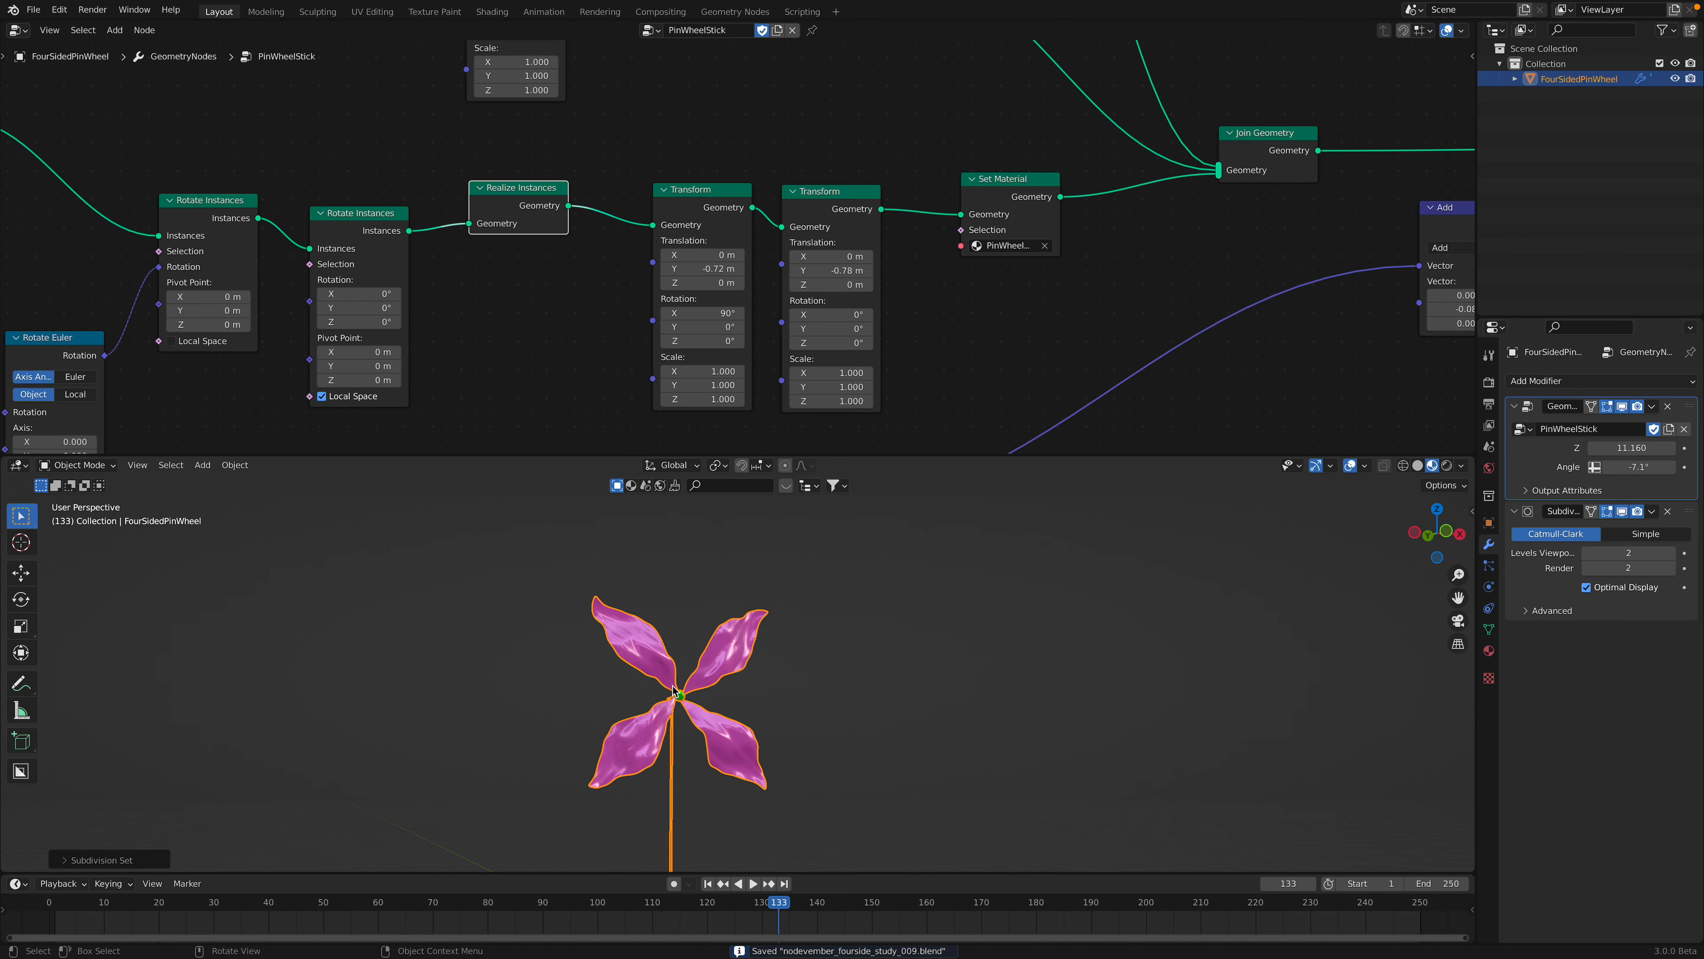
scroll(814, 731, "up", 2)
middle_click_drag(814, 731, 736, 592)
key("space")
key("space")
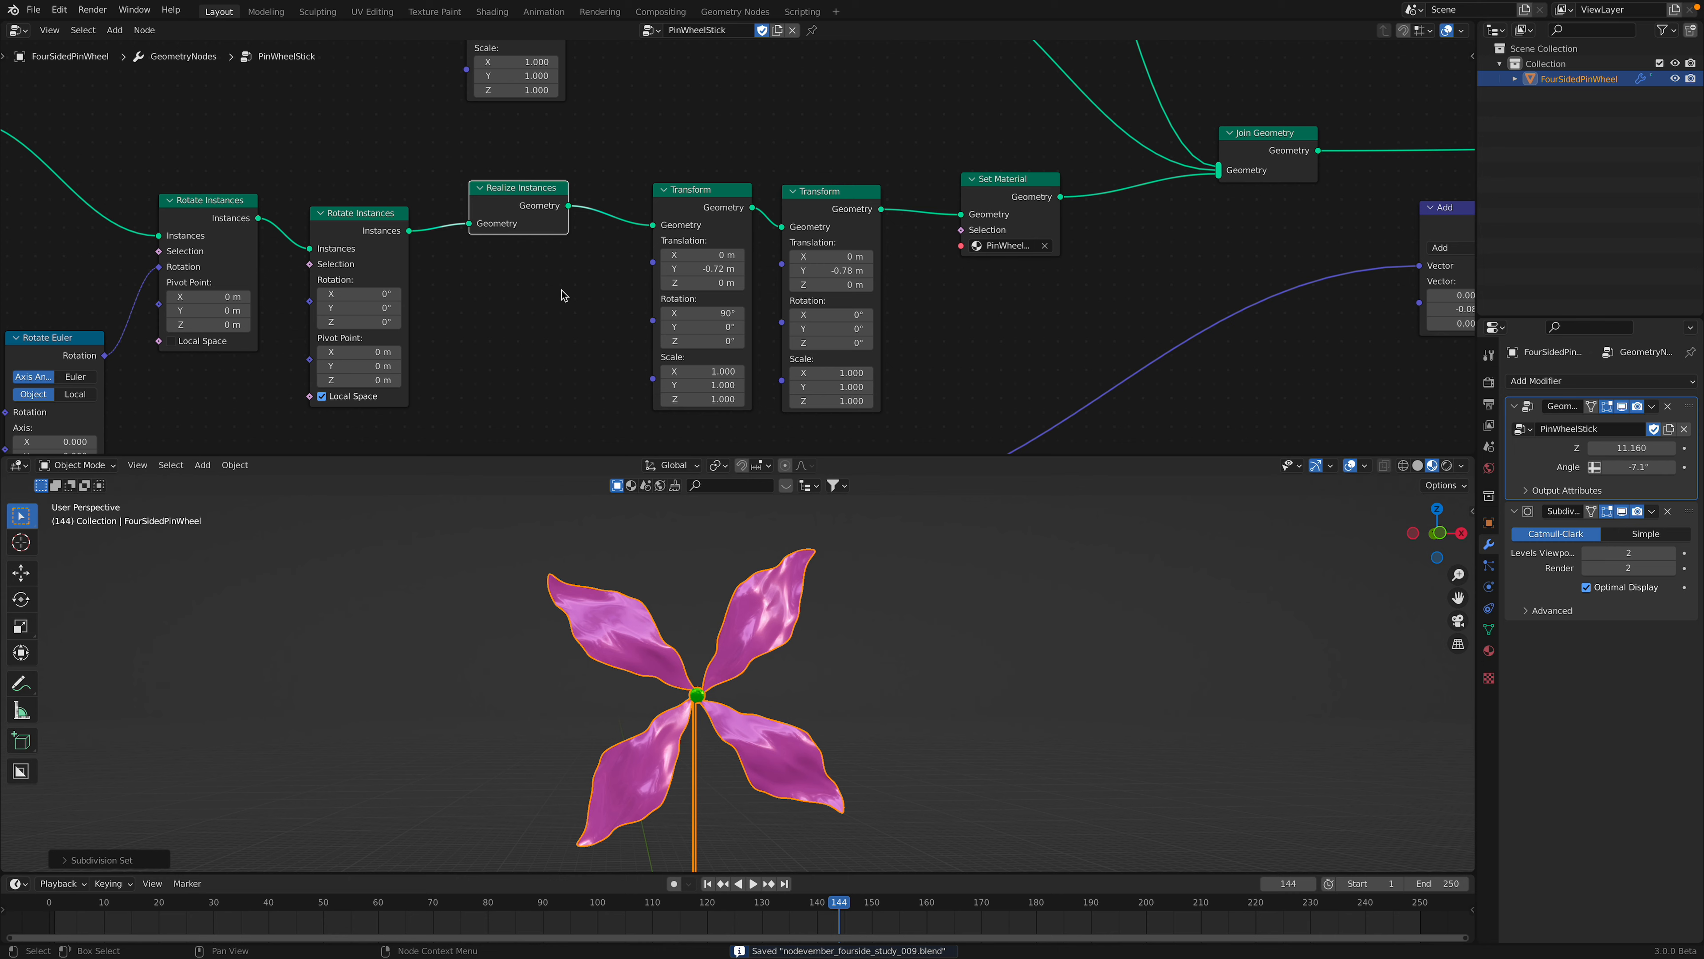
- Bypass the Realize Instances node, reconnect it to the first Transform node and play the animation briefly
left_click_drag(521, 202, 462, 234)
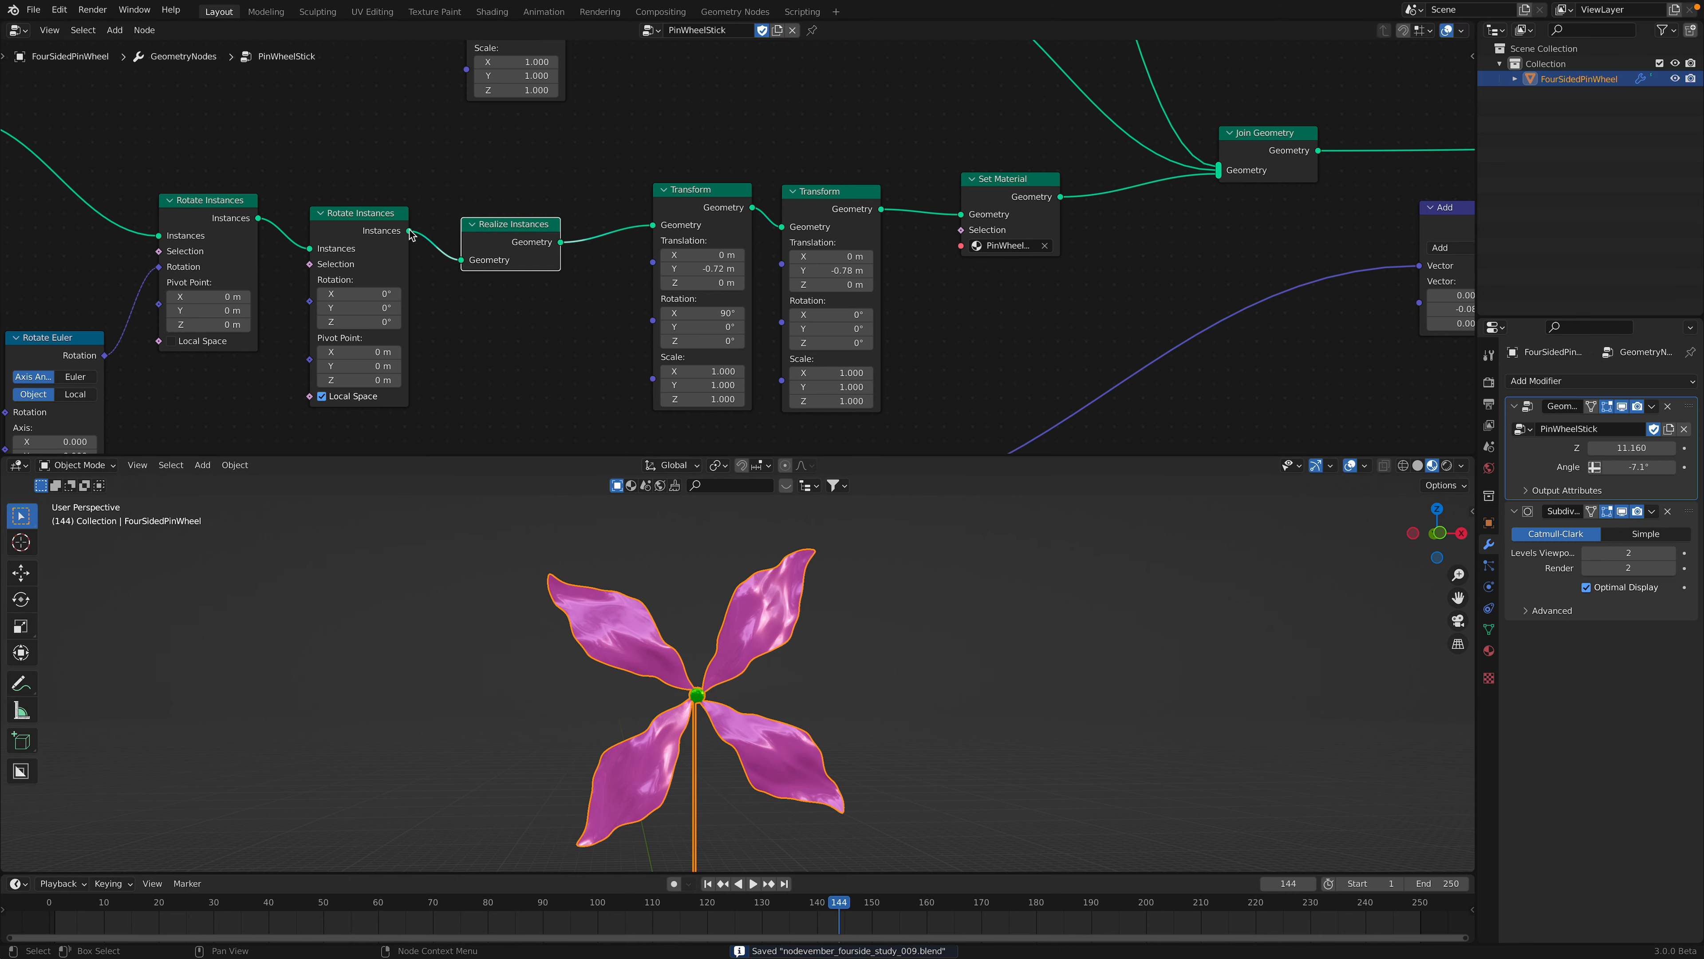
left_click_drag(648, 230, 562, 270)
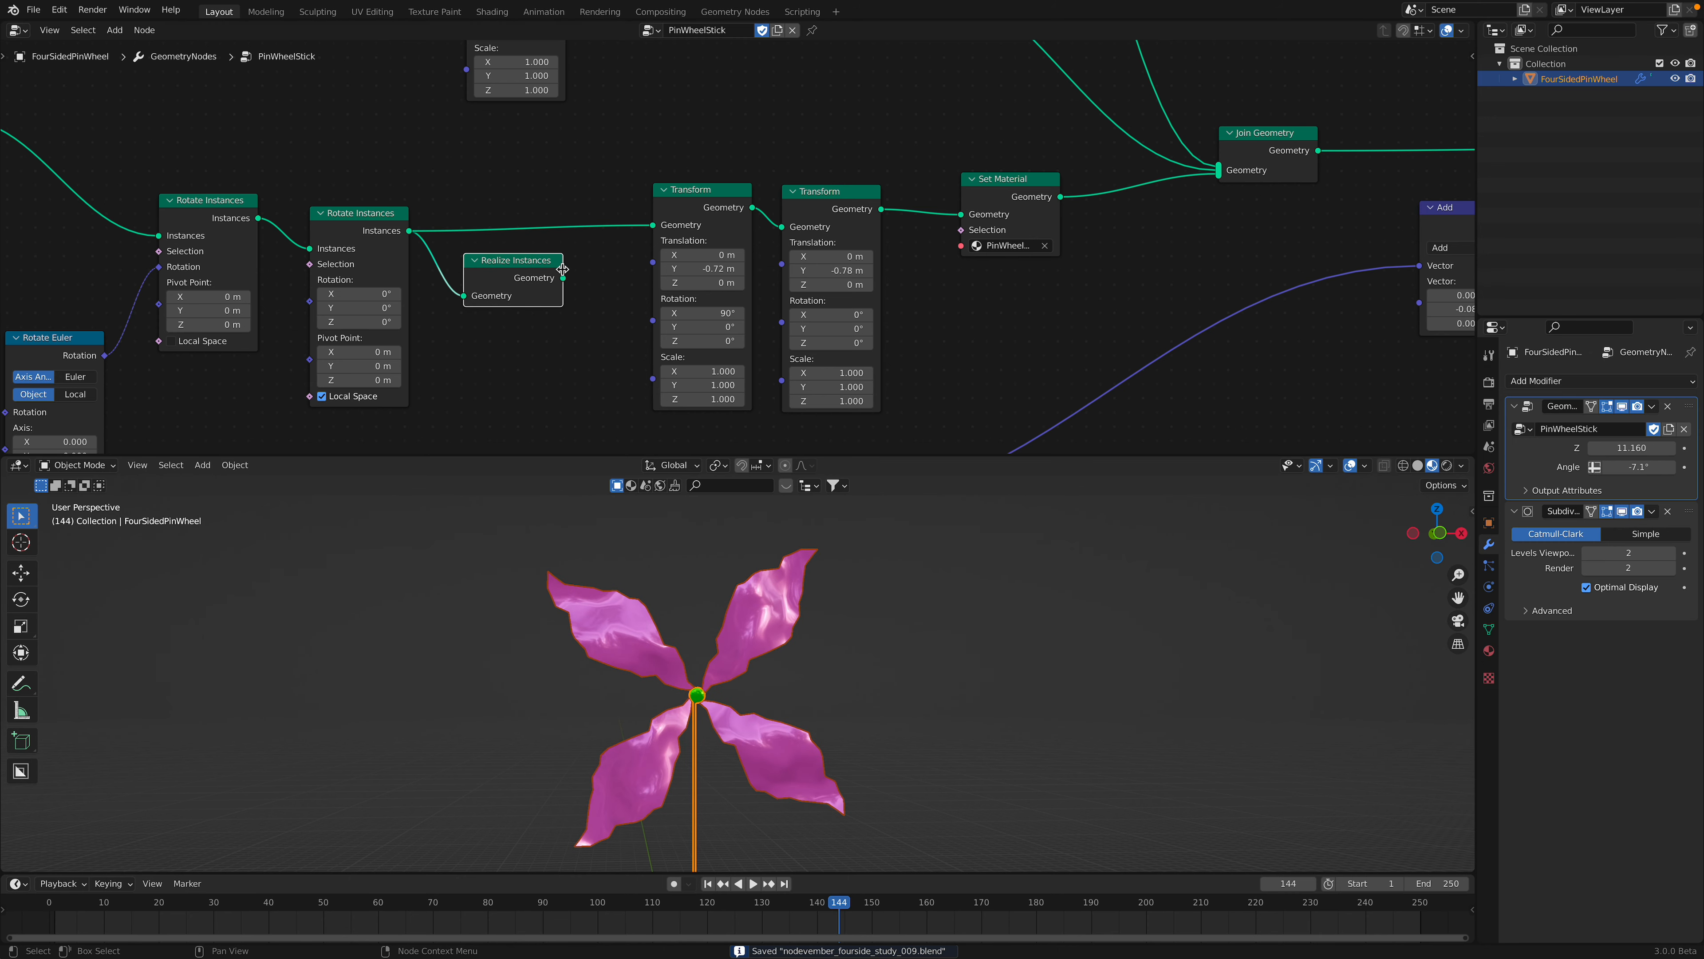
left_click_drag(648, 228, 650, 225)
left_click_drag(518, 260, 522, 247)
middle_click_drag(803, 678, 817, 674)
key("space")
key("space")
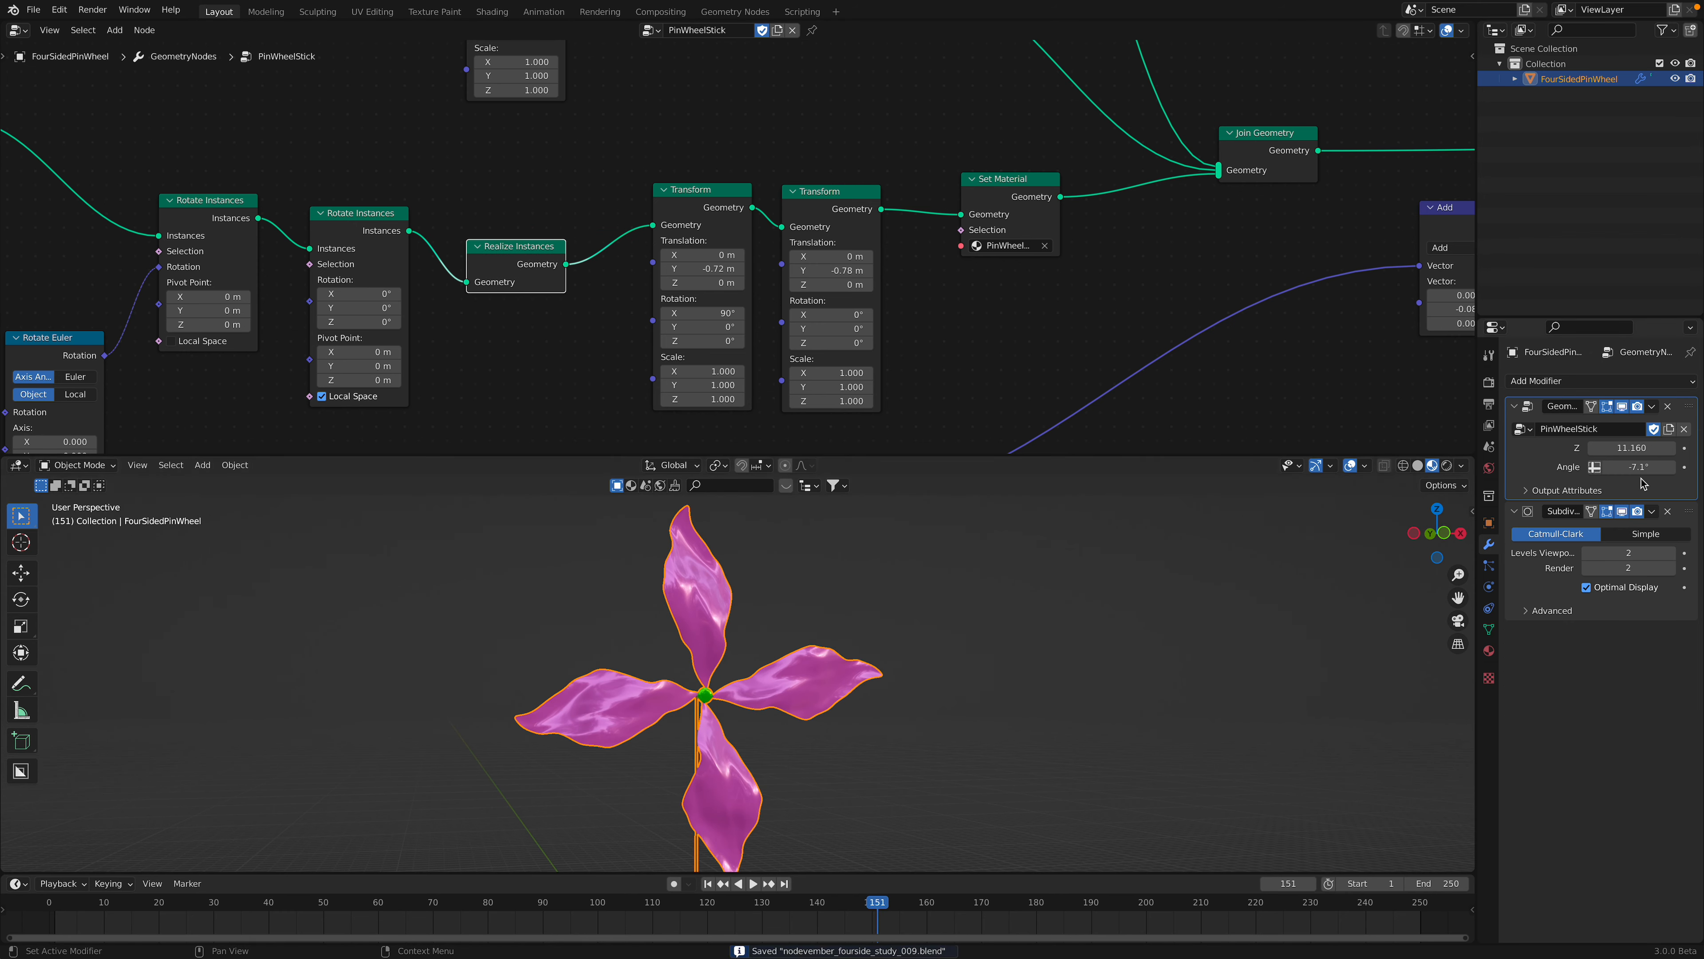
- Try a Solidify modifier with 0.226 m thickness on the pinwheel and remove it
left_click(1604, 383)
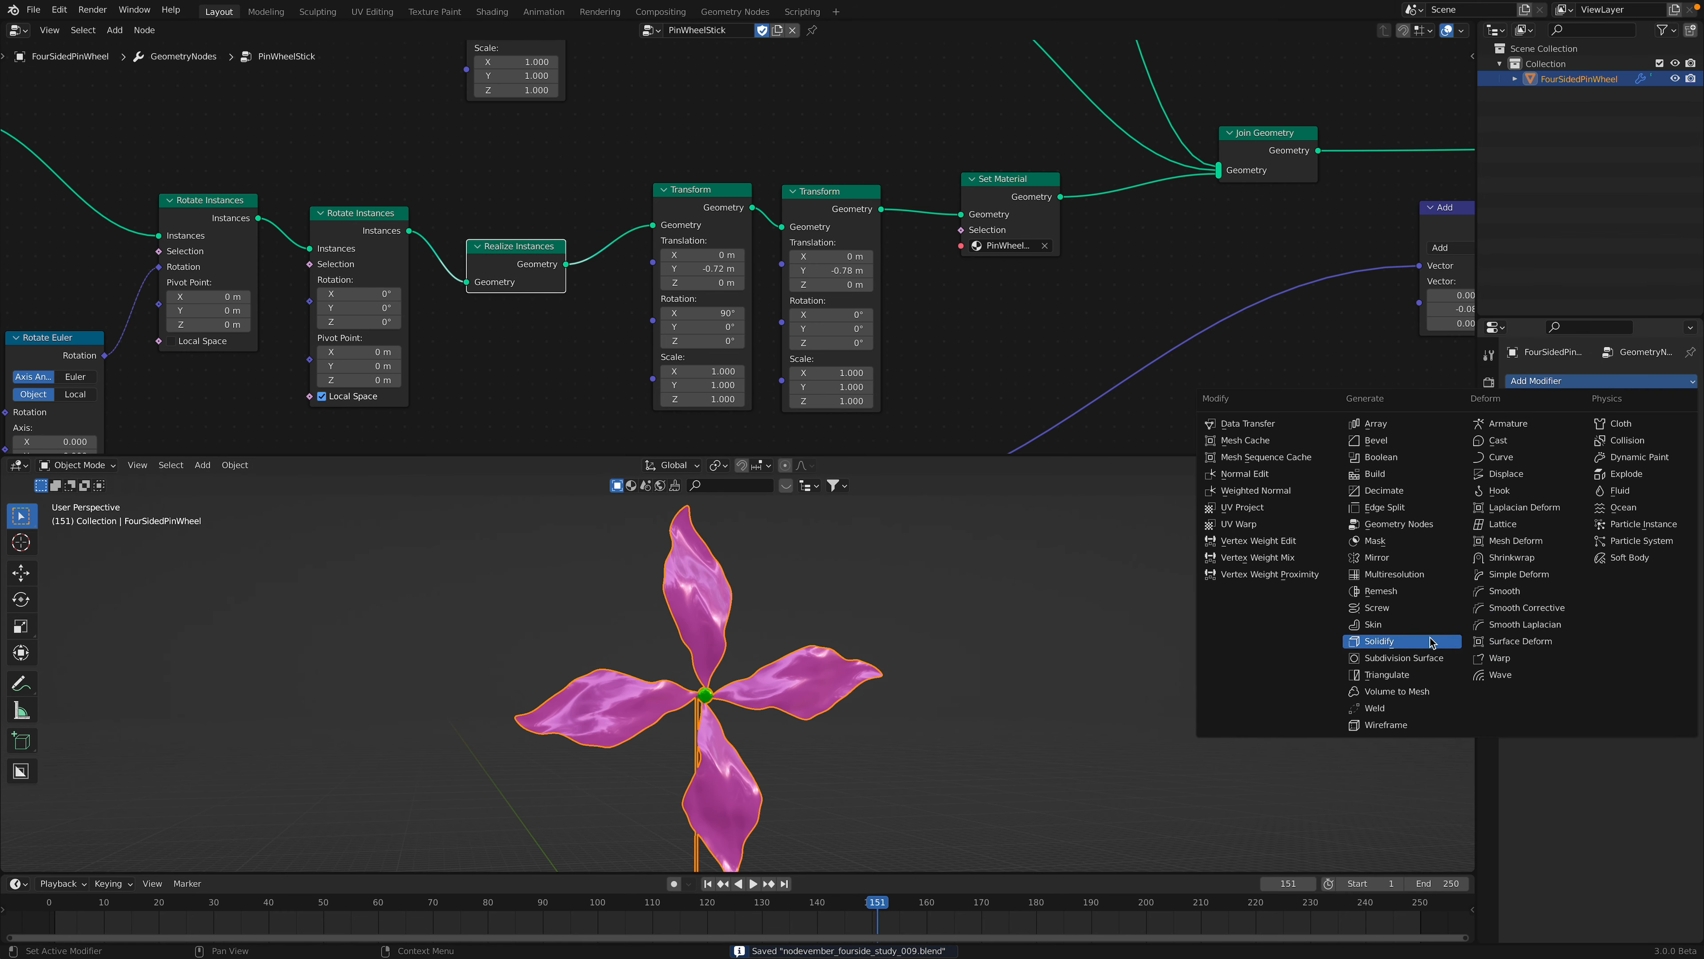
left_click(1413, 642)
left_click_drag(1629, 672, 1664, 673)
middle_click_drag(1013, 661, 859, 681)
left_click(1050, 651)
key("space")
key("space")
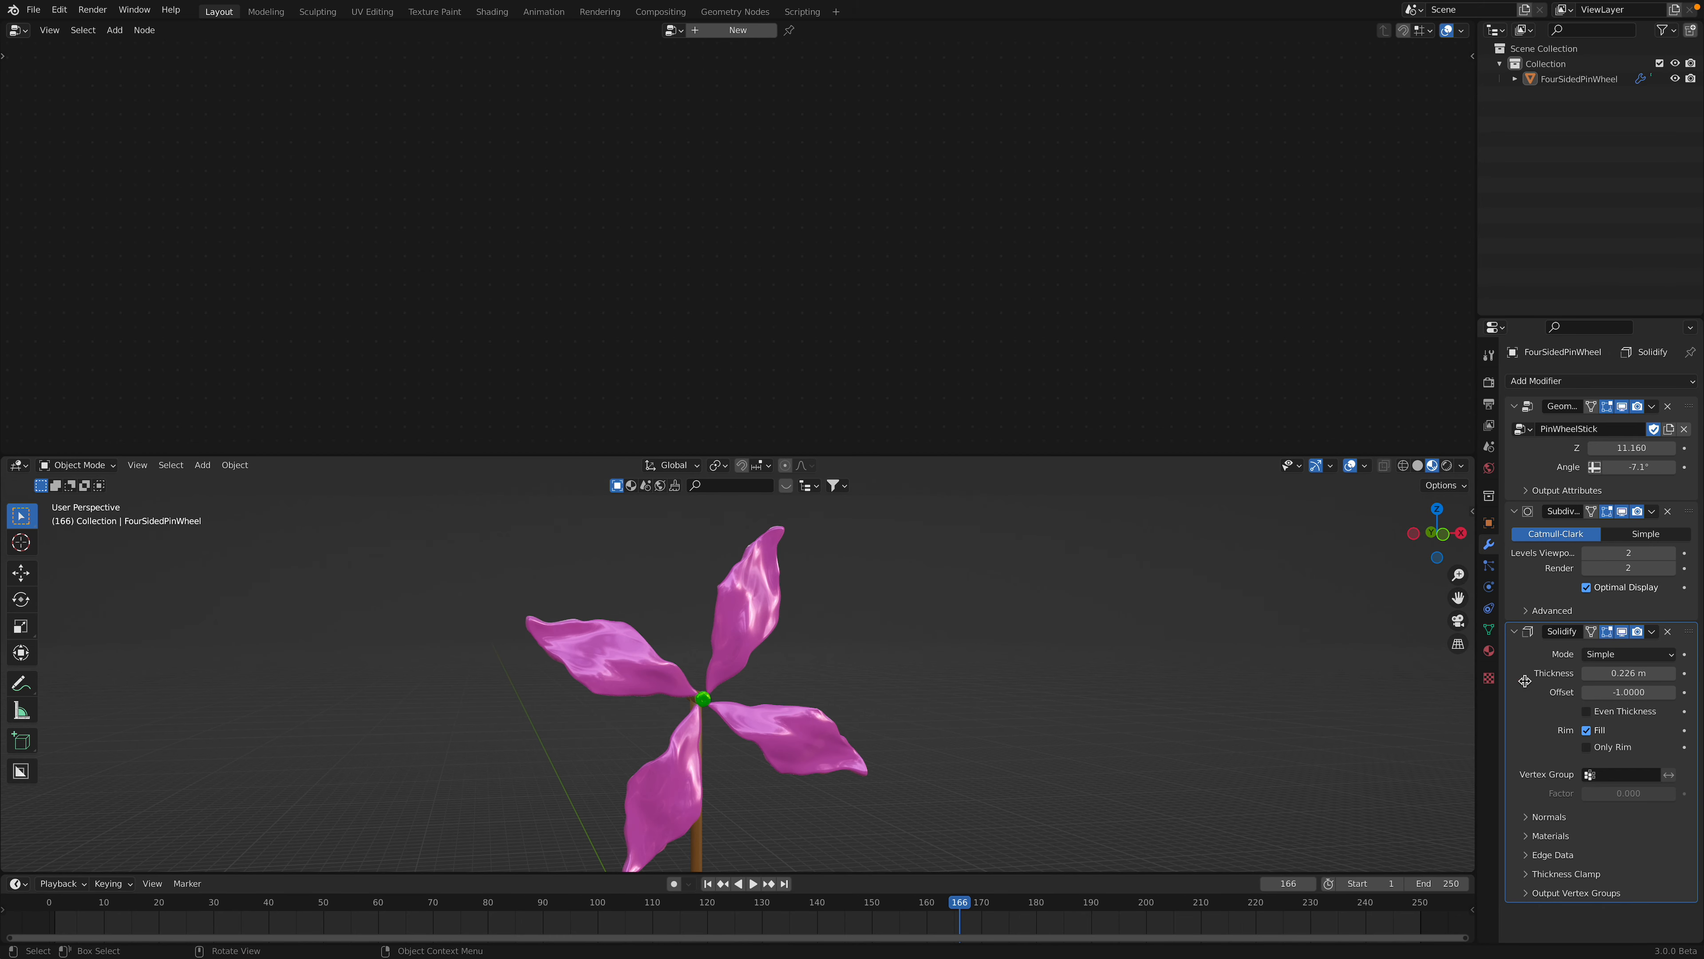
left_click(1669, 631)
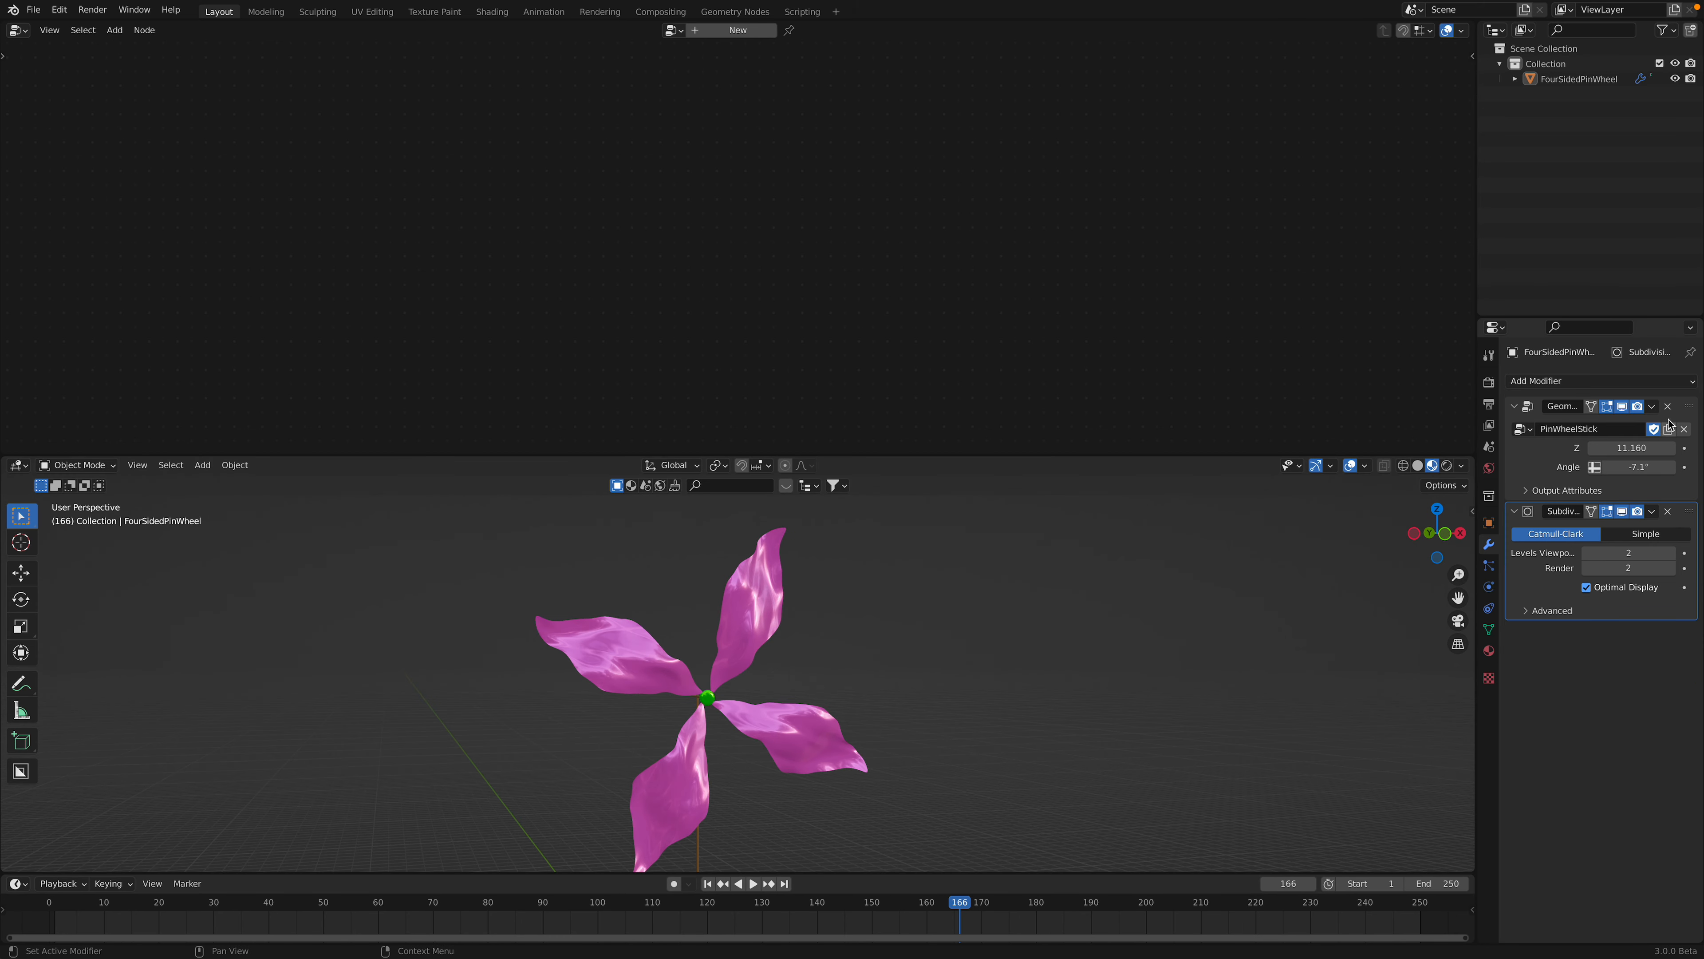
- Reactivate the Geometry Nodes modifier and rearrange the Realize Instances node and the two petal Transform nodes
left_click(1688, 412)
left_click_drag(699, 205, 688, 216)
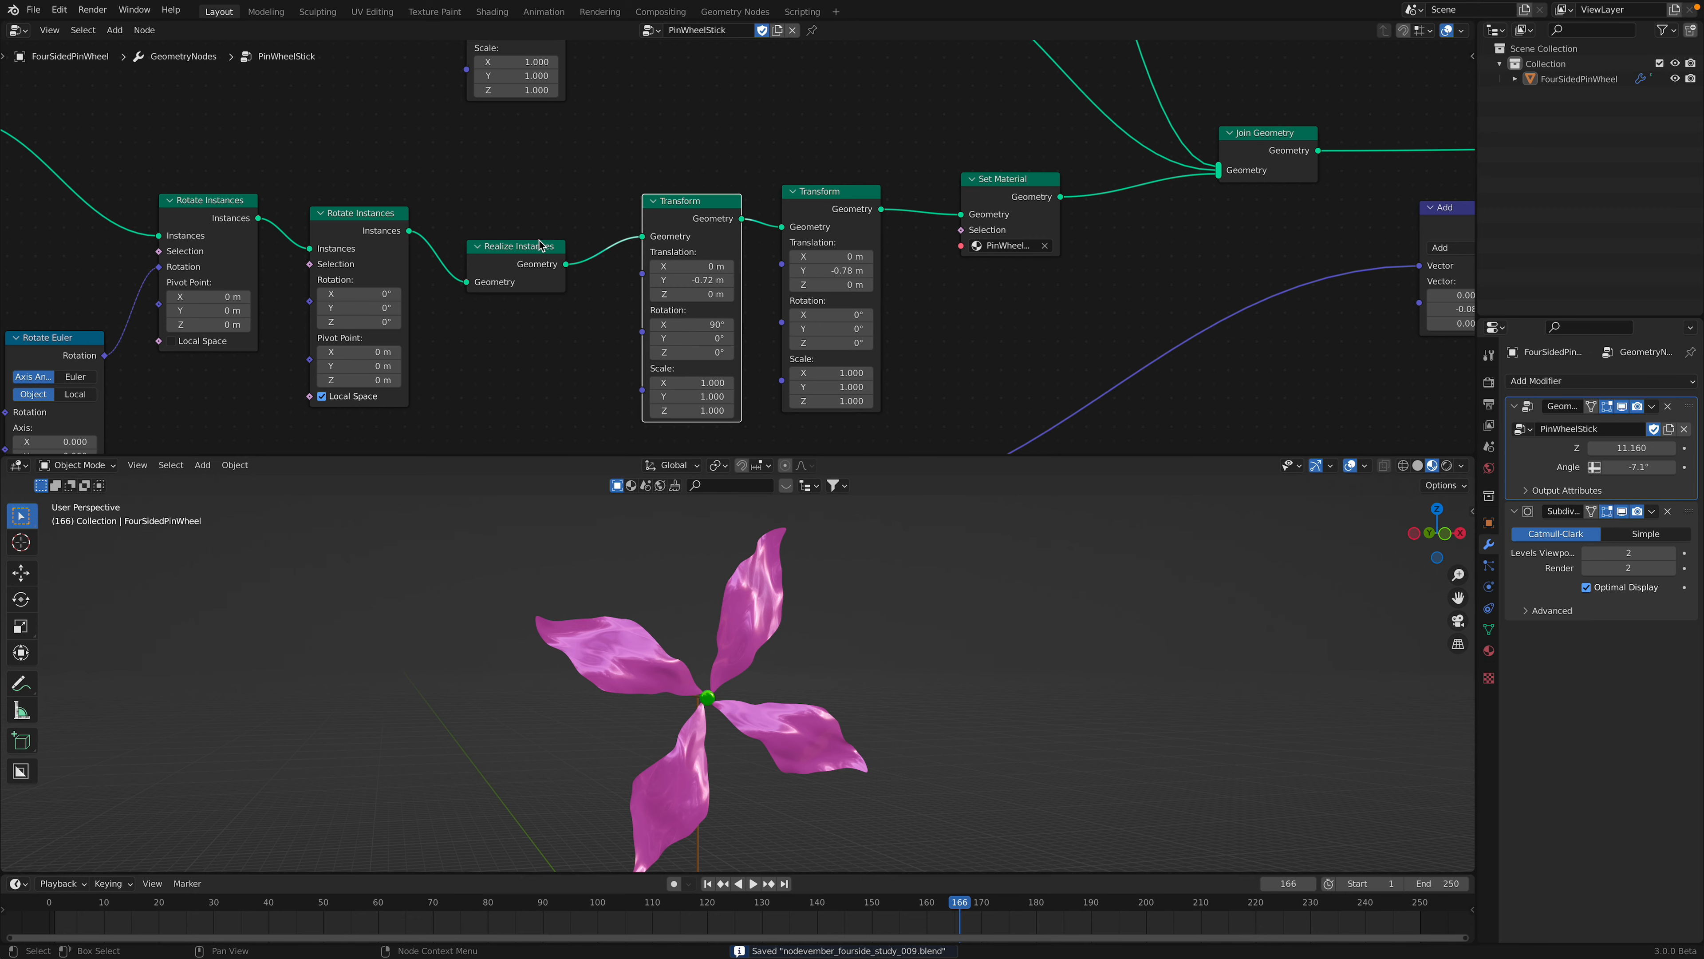
left_click_drag(541, 245, 529, 296)
left_click_drag(675, 202, 673, 190)
left_click_drag(797, 224, 778, 221)
middle_click_drag(778, 222, 764, 195)
left_click(661, 168)
left_click_drag(802, 173, 806, 170)
- Set the first petal Transform's Y translation to 0 m and the second one's to -1.42 m
left_click_drag(690, 282, 688, 240)
mouse_move(817, 239)
left_mouse_down()
mouse_move(836, 239)
mouse_move(821, 240)
left_mouse_up()
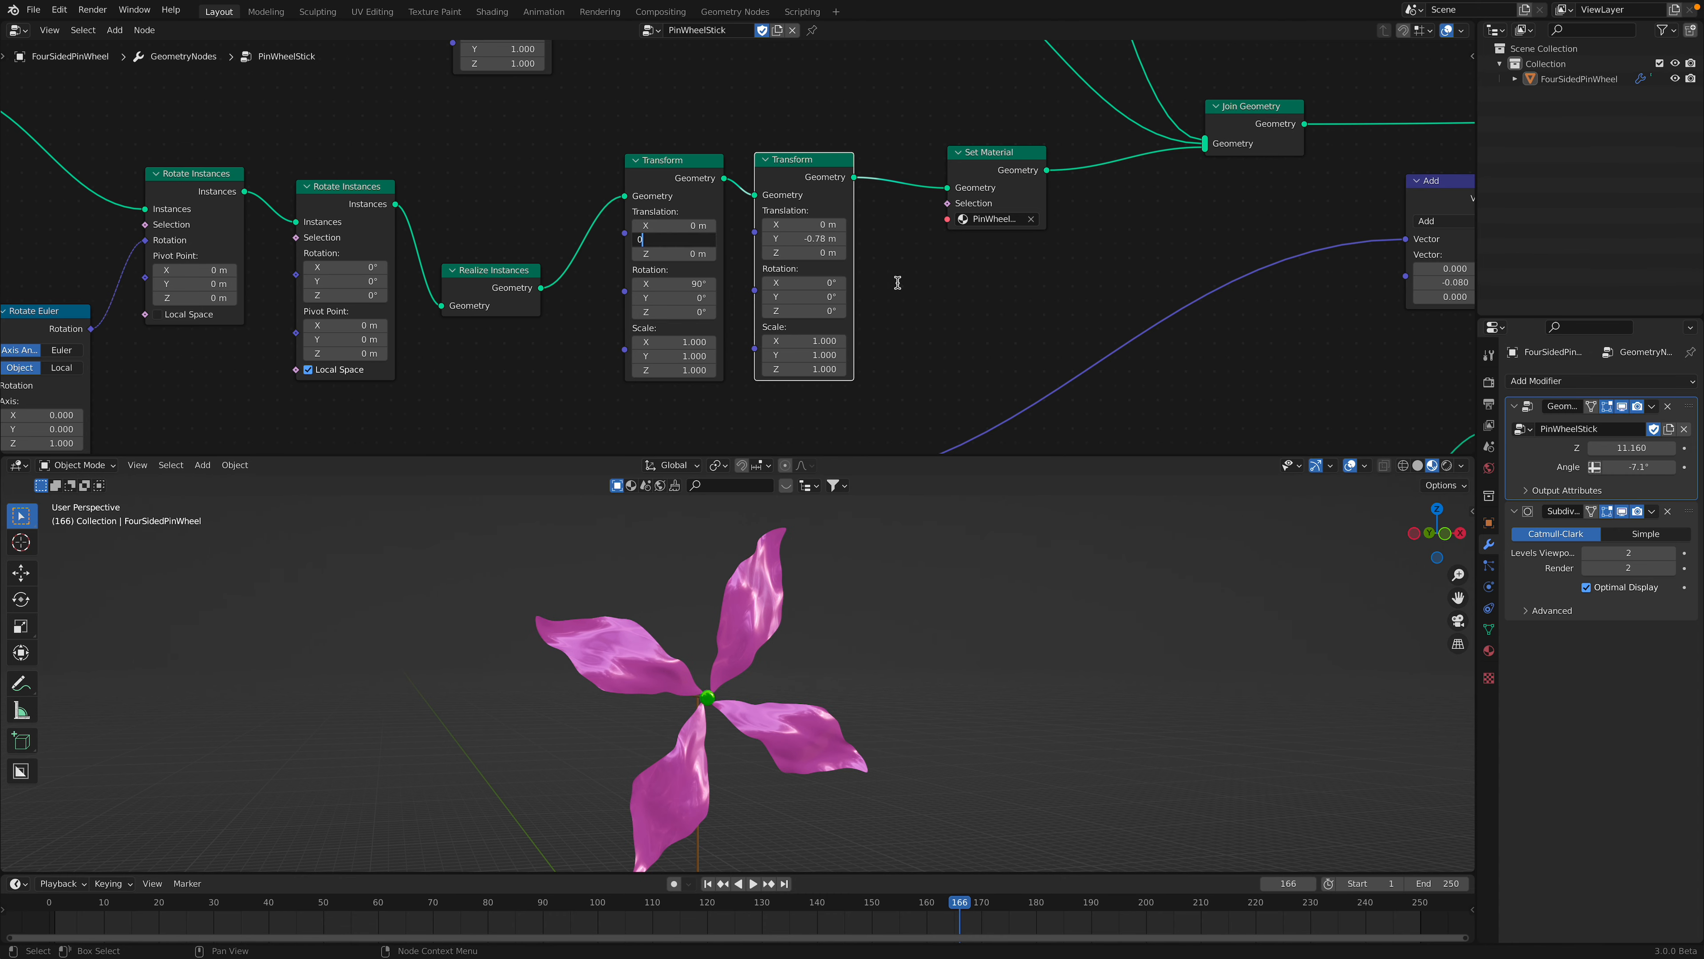
key("Return")
middle_click_drag(798, 473, 843, 488)
left_click_drag(817, 238, 763, 238)
middle_click_drag(772, 631, 836, 634)
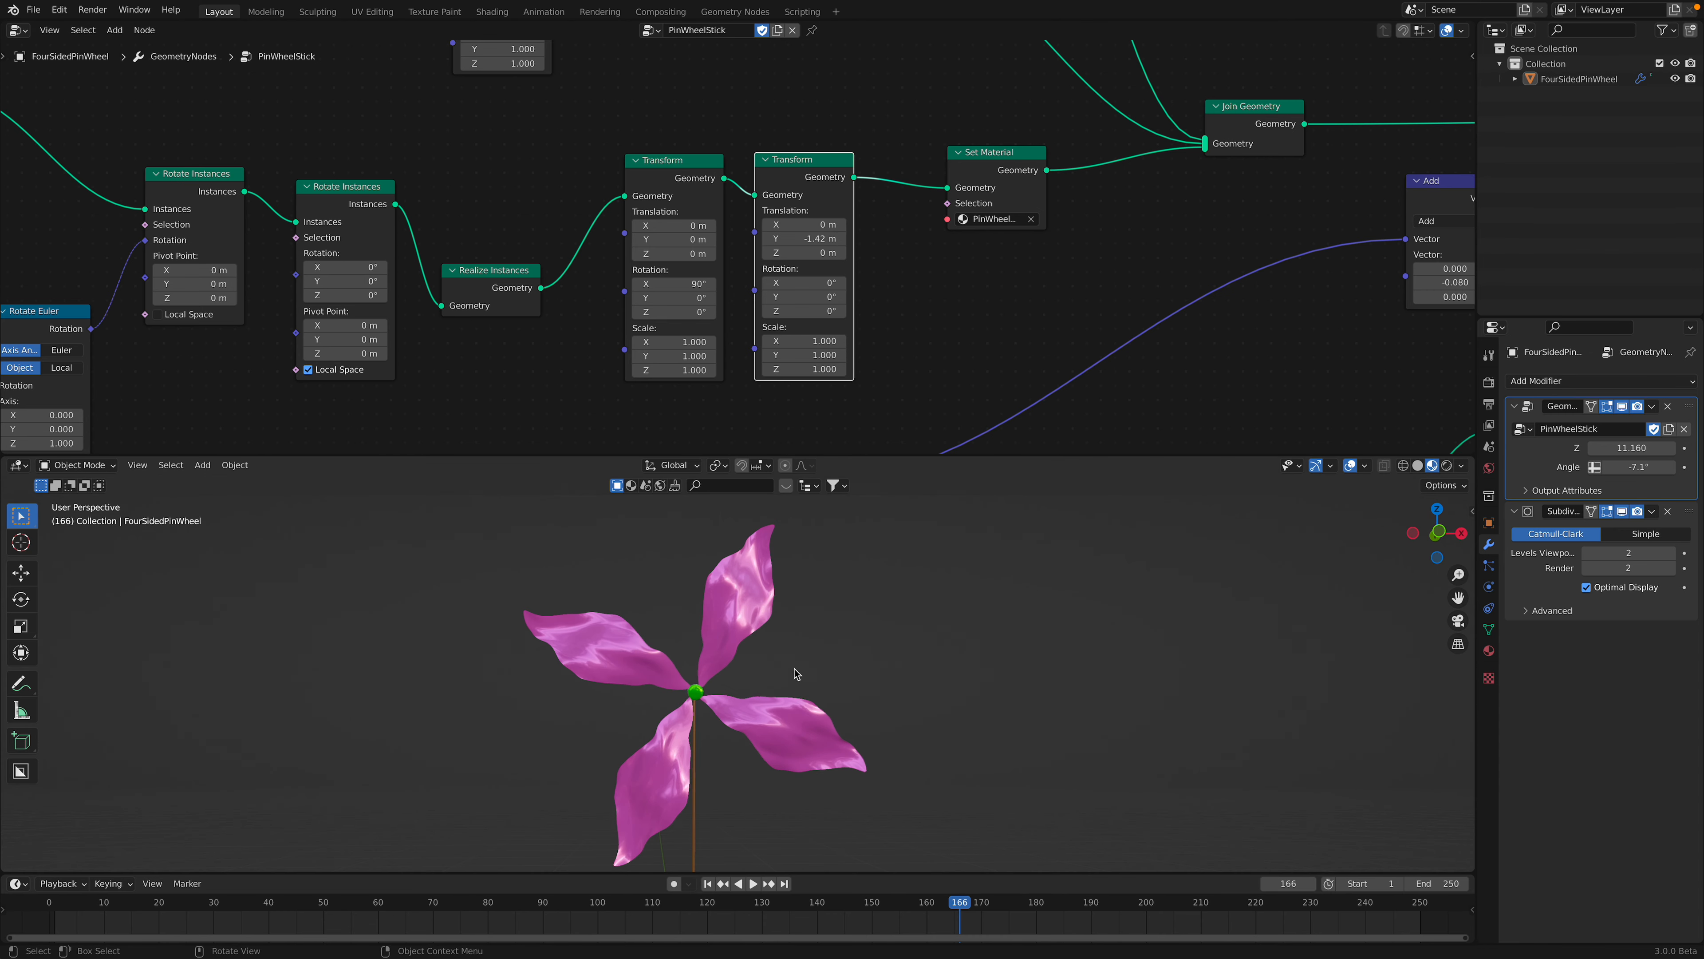
scroll(794, 680, "down", 2)
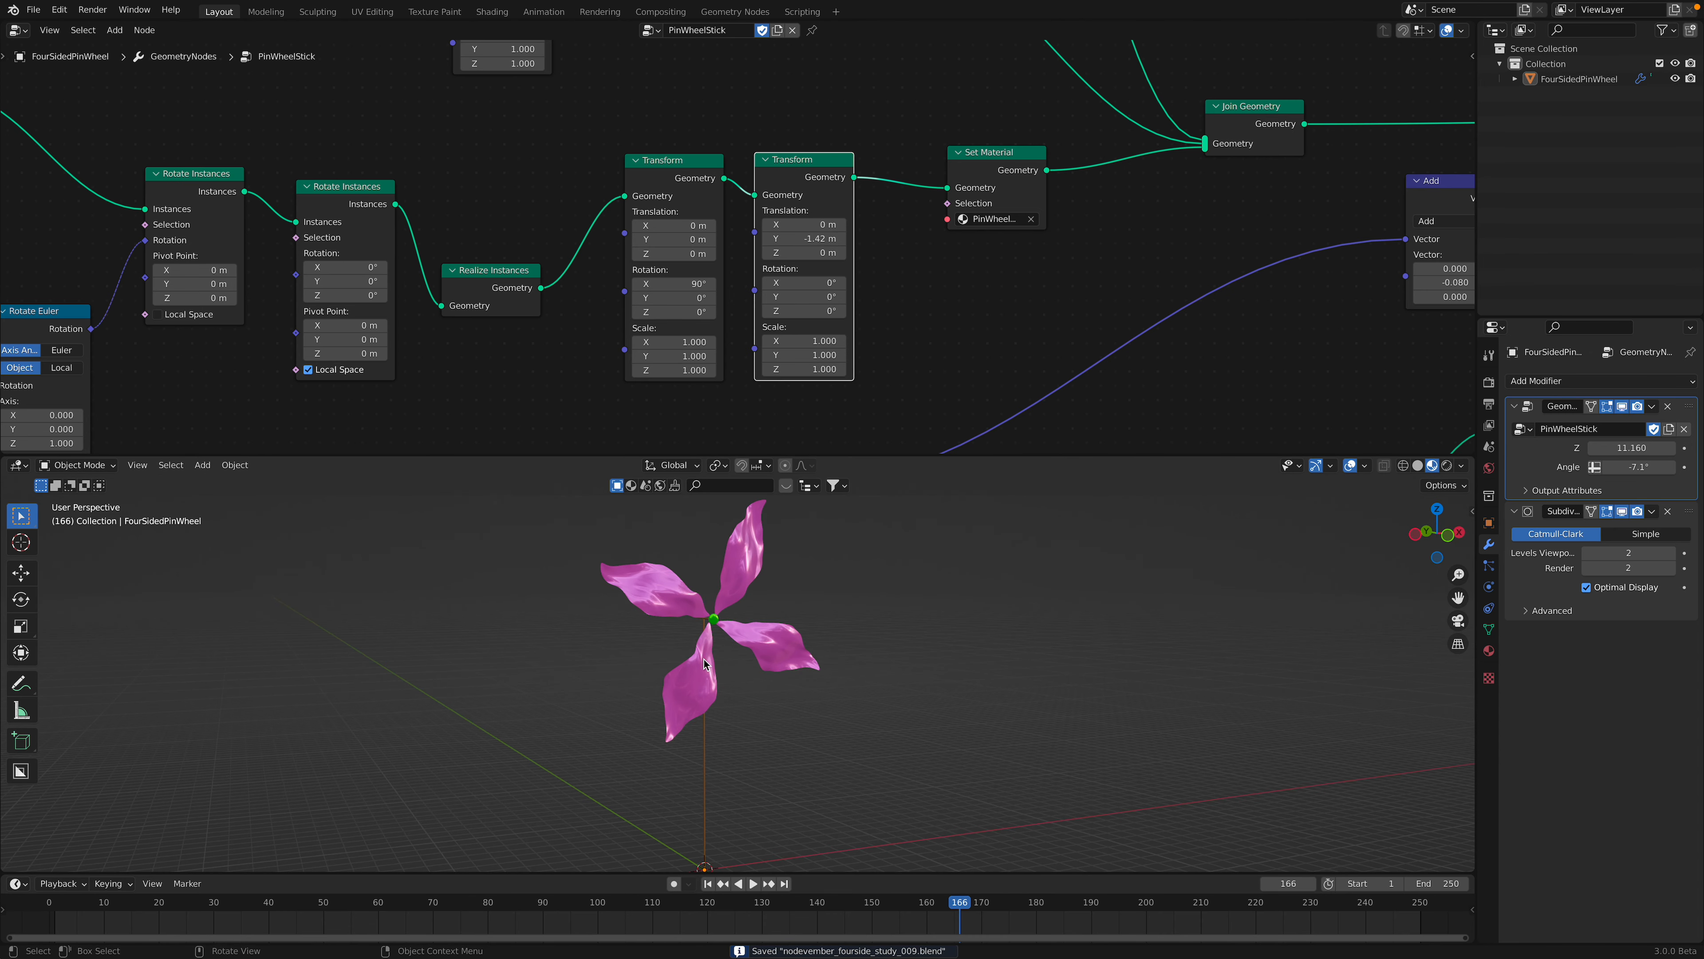
- Reposition the petals' Set Material node and the Join Geometry node that combines the pinwheel parts
middle_click_drag(967, 201, 883, 272)
left_click_drag(901, 230, 881, 241)
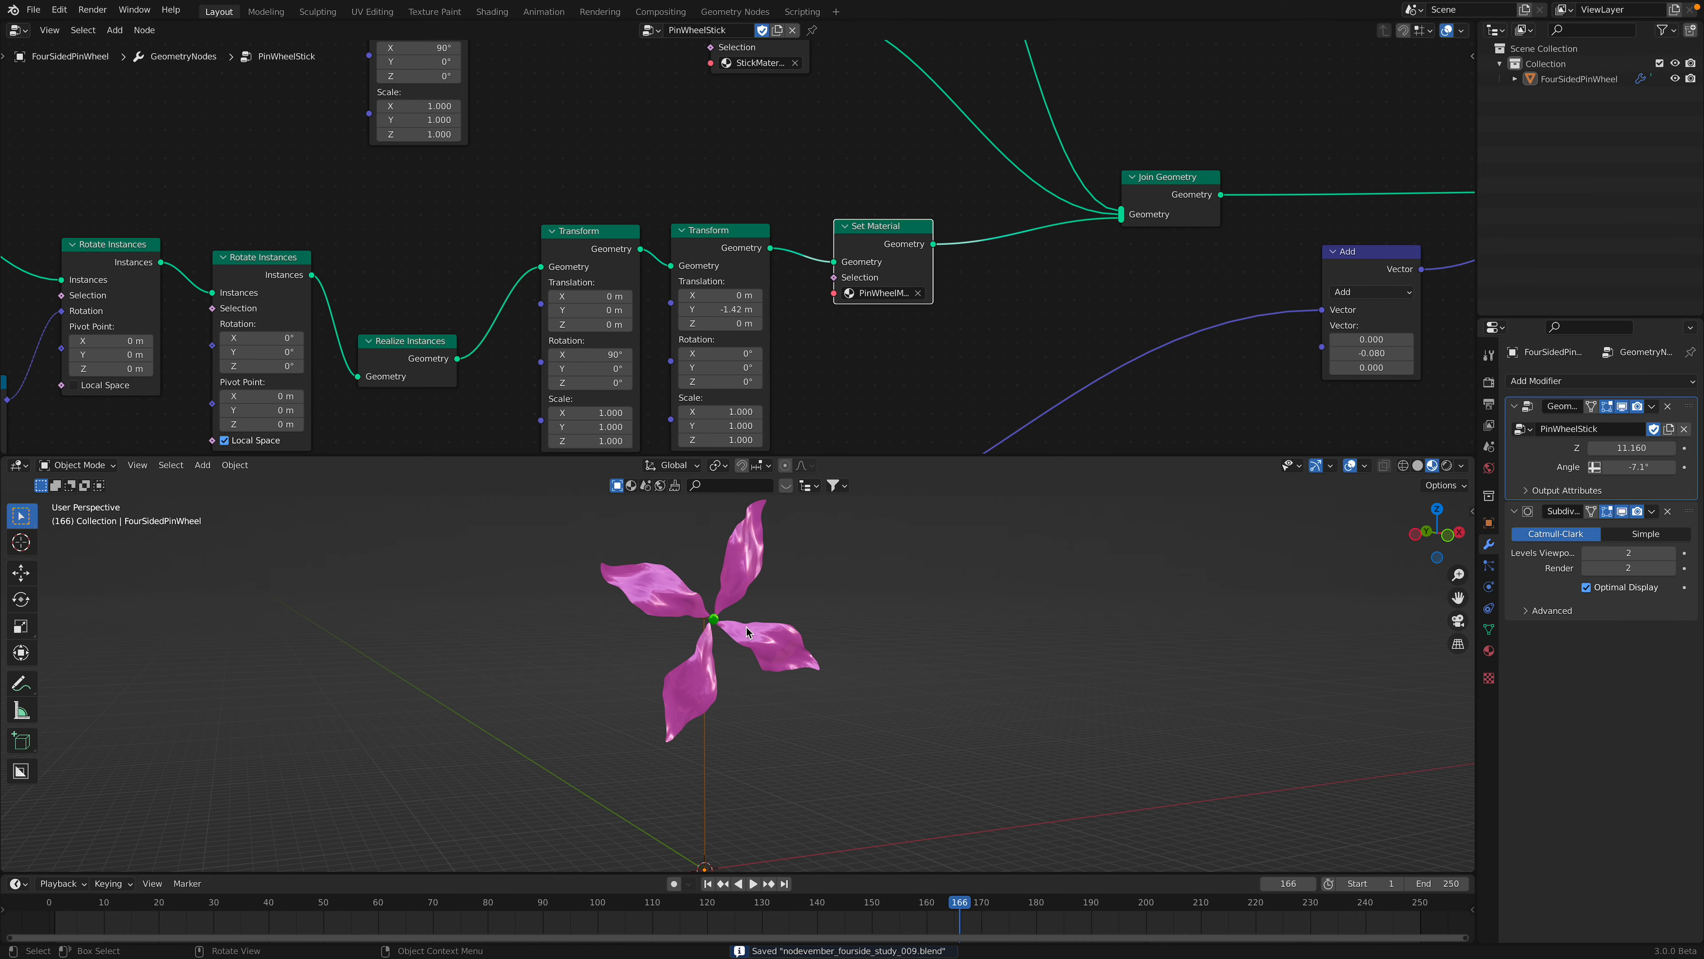
middle_click_drag(842, 308, 807, 407)
scroll(915, 385, "down", 2)
middle_click_drag(1038, 323, 1021, 362)
left_click_drag(1071, 309, 1057, 260)
middle_click_drag(924, 196, 905, 268)
scroll(713, 236, "down", 6)
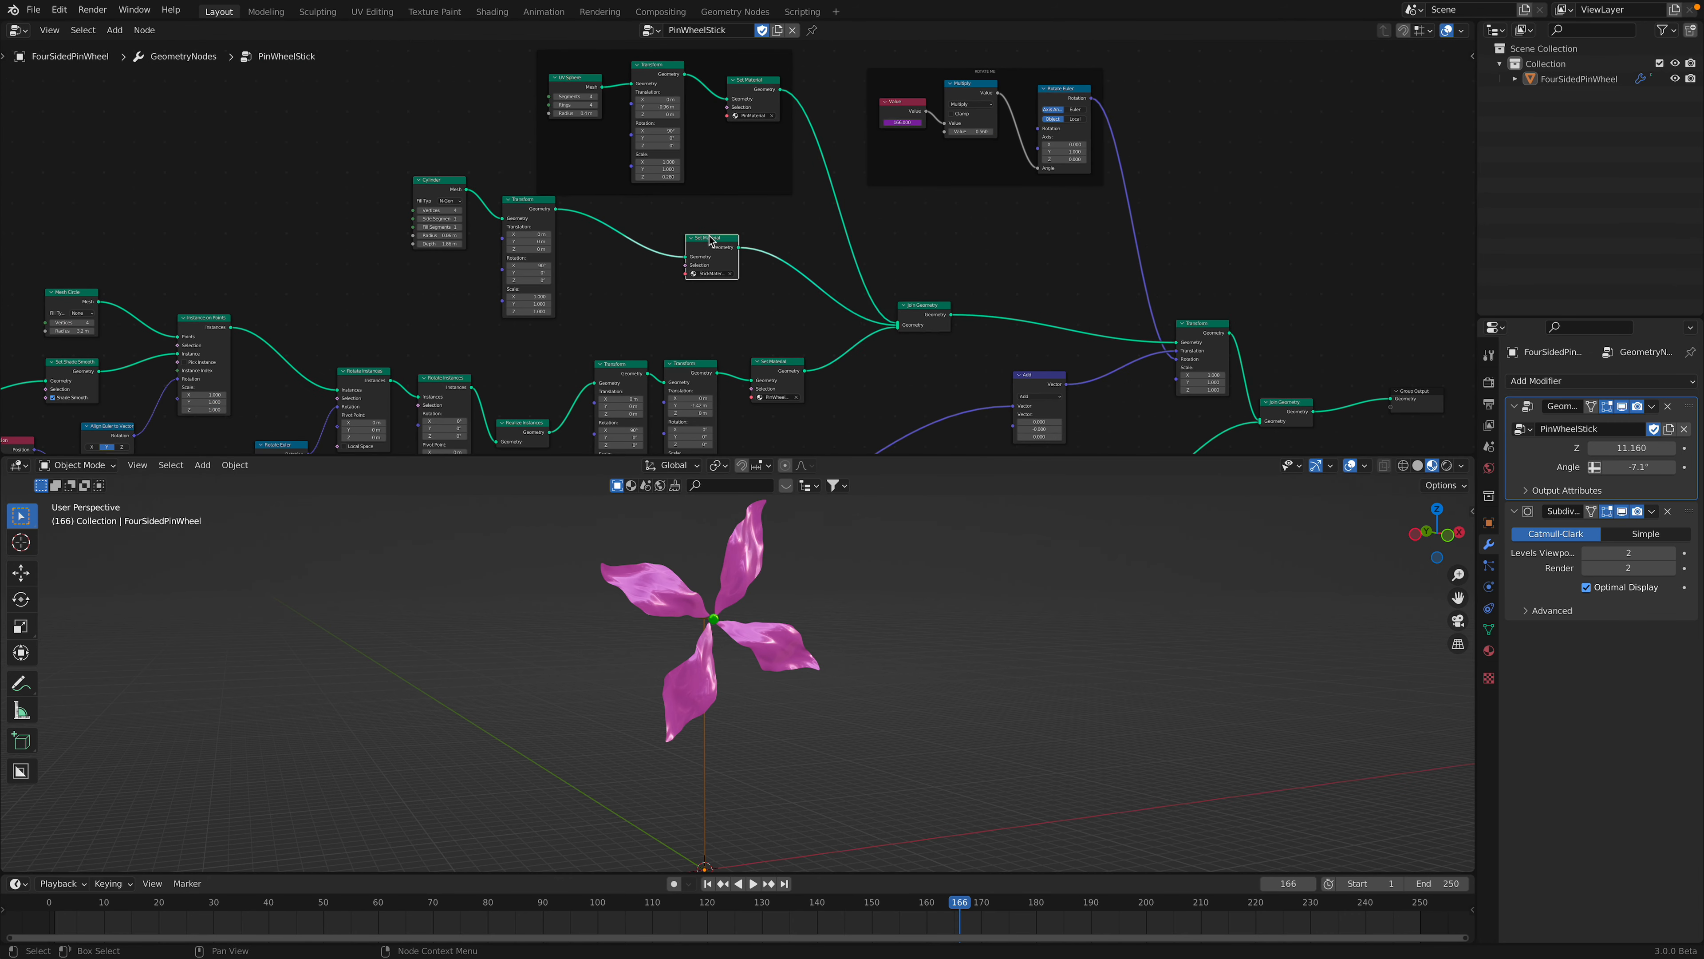
- Gather the stick's Cylinder, Transform and Set Material nodes into a compact row below the UV Sphere frame
left_click_drag(706, 236, 757, 242)
left_click(530, 199)
left_click_drag(530, 200, 652, 220)
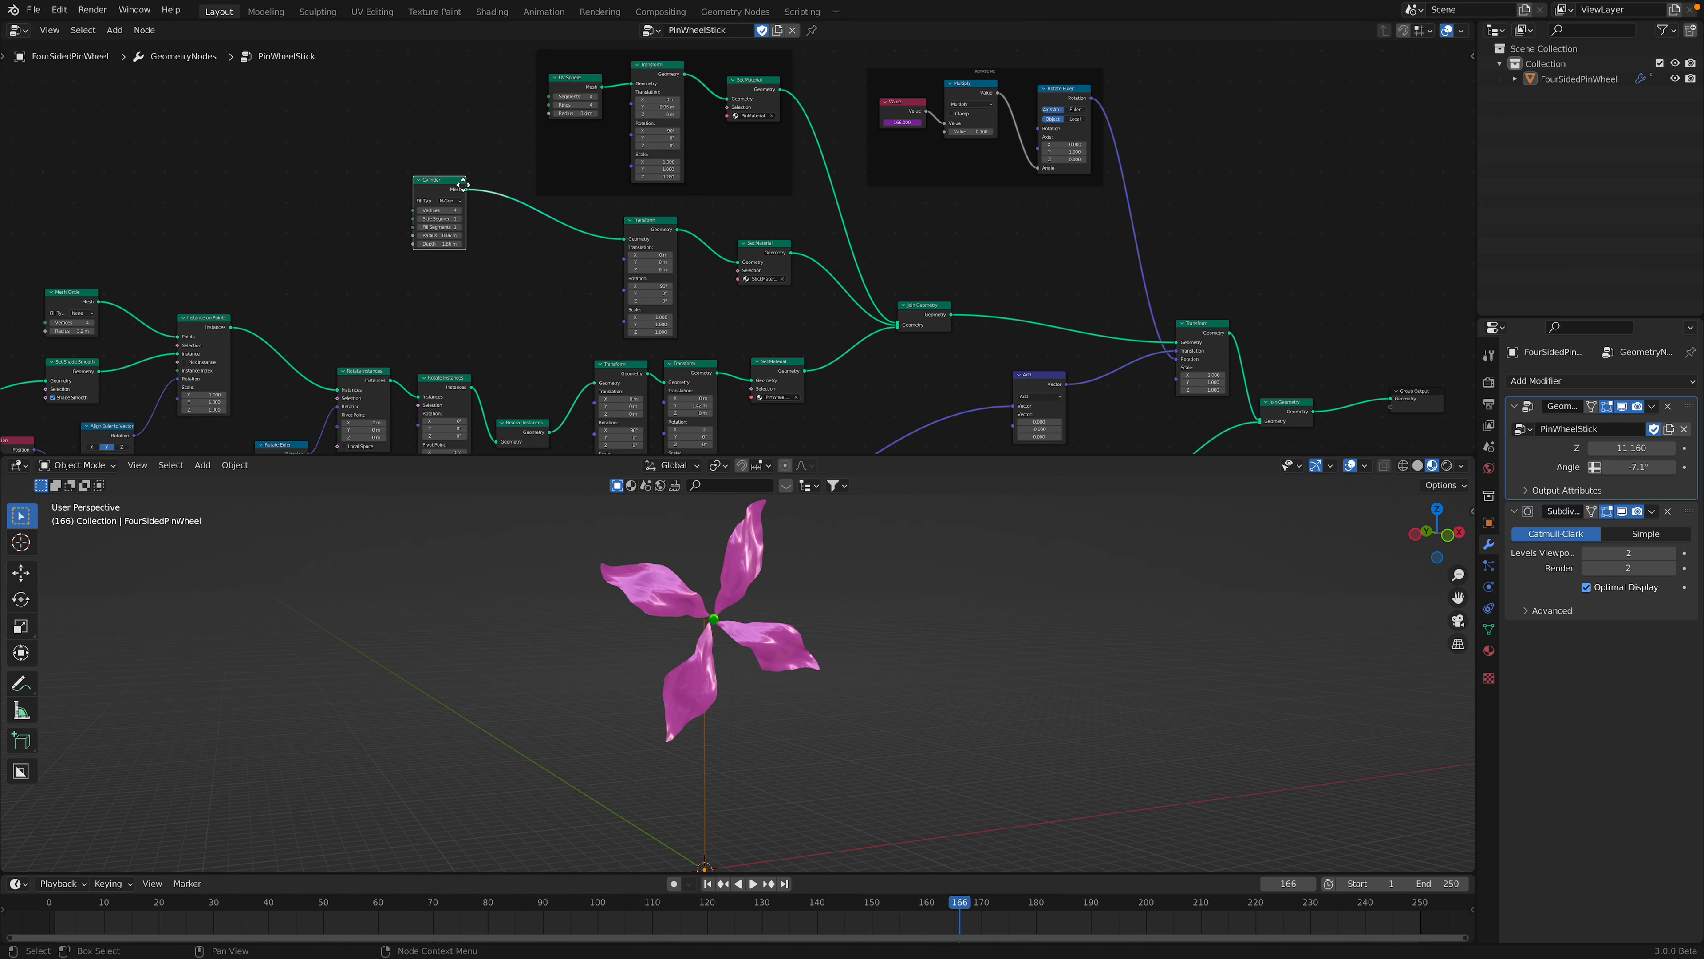
left_click_drag(459, 182, 584, 222)
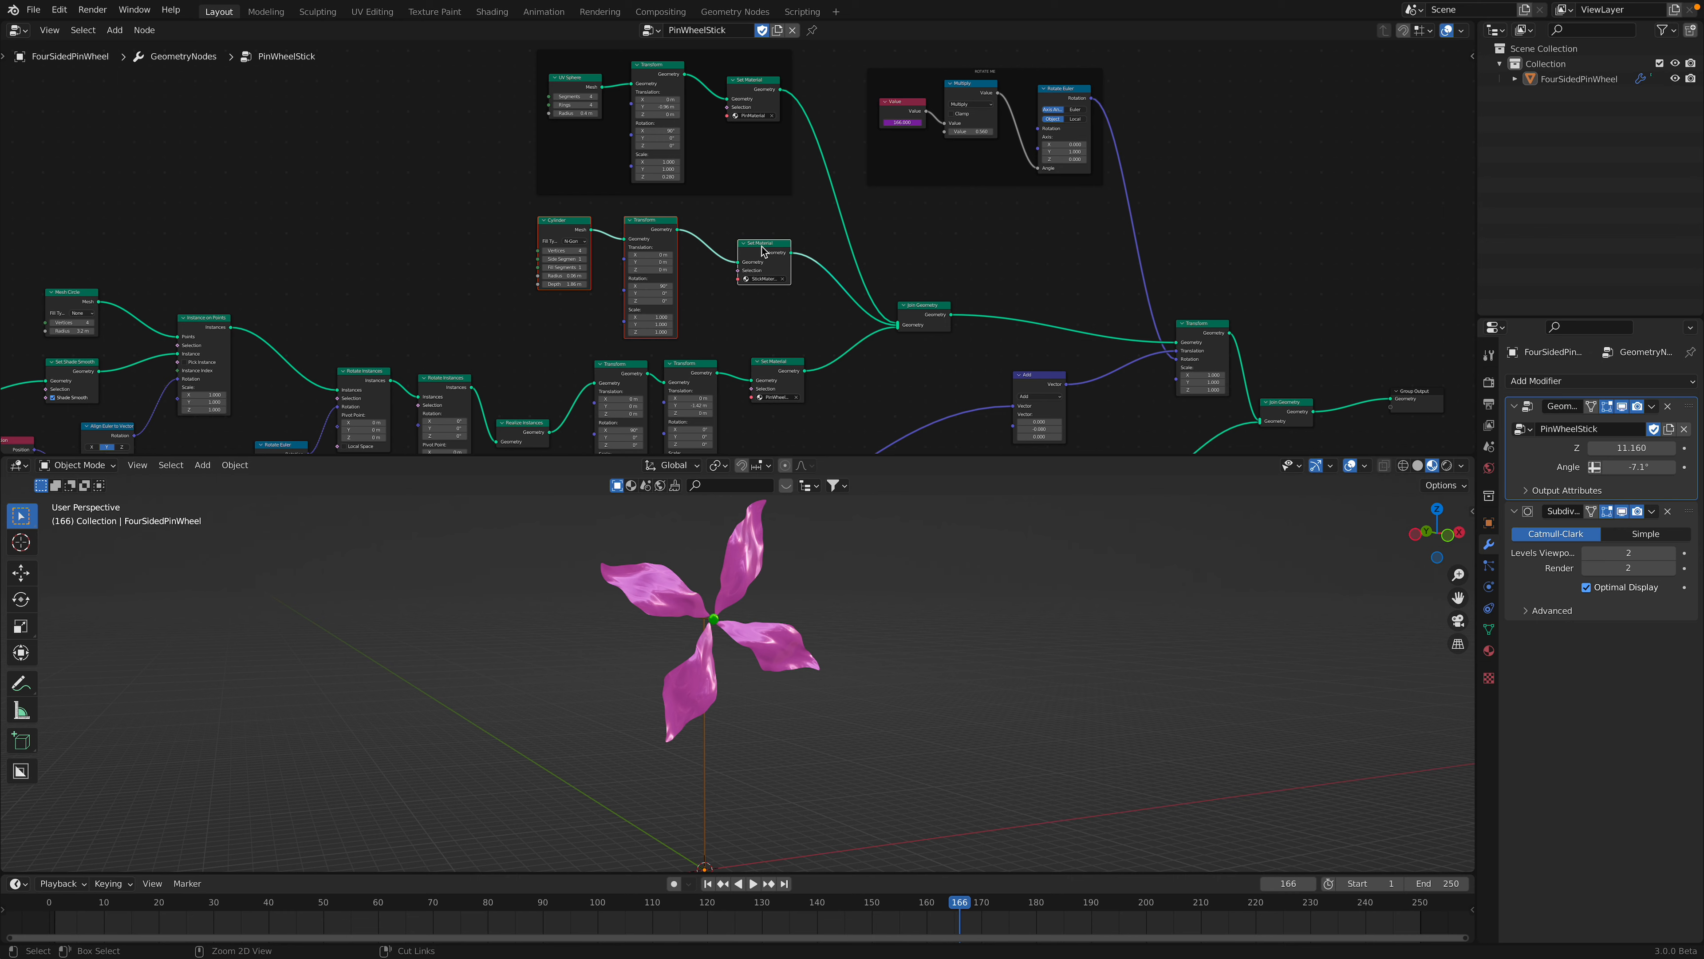
- Enclose the stick's Cylinder, Transform and Set Material nodes in a frame
key("ctrl+f")
key("Escape")
left_click(725, 233)
key("ctrl+f")
key("Escape")
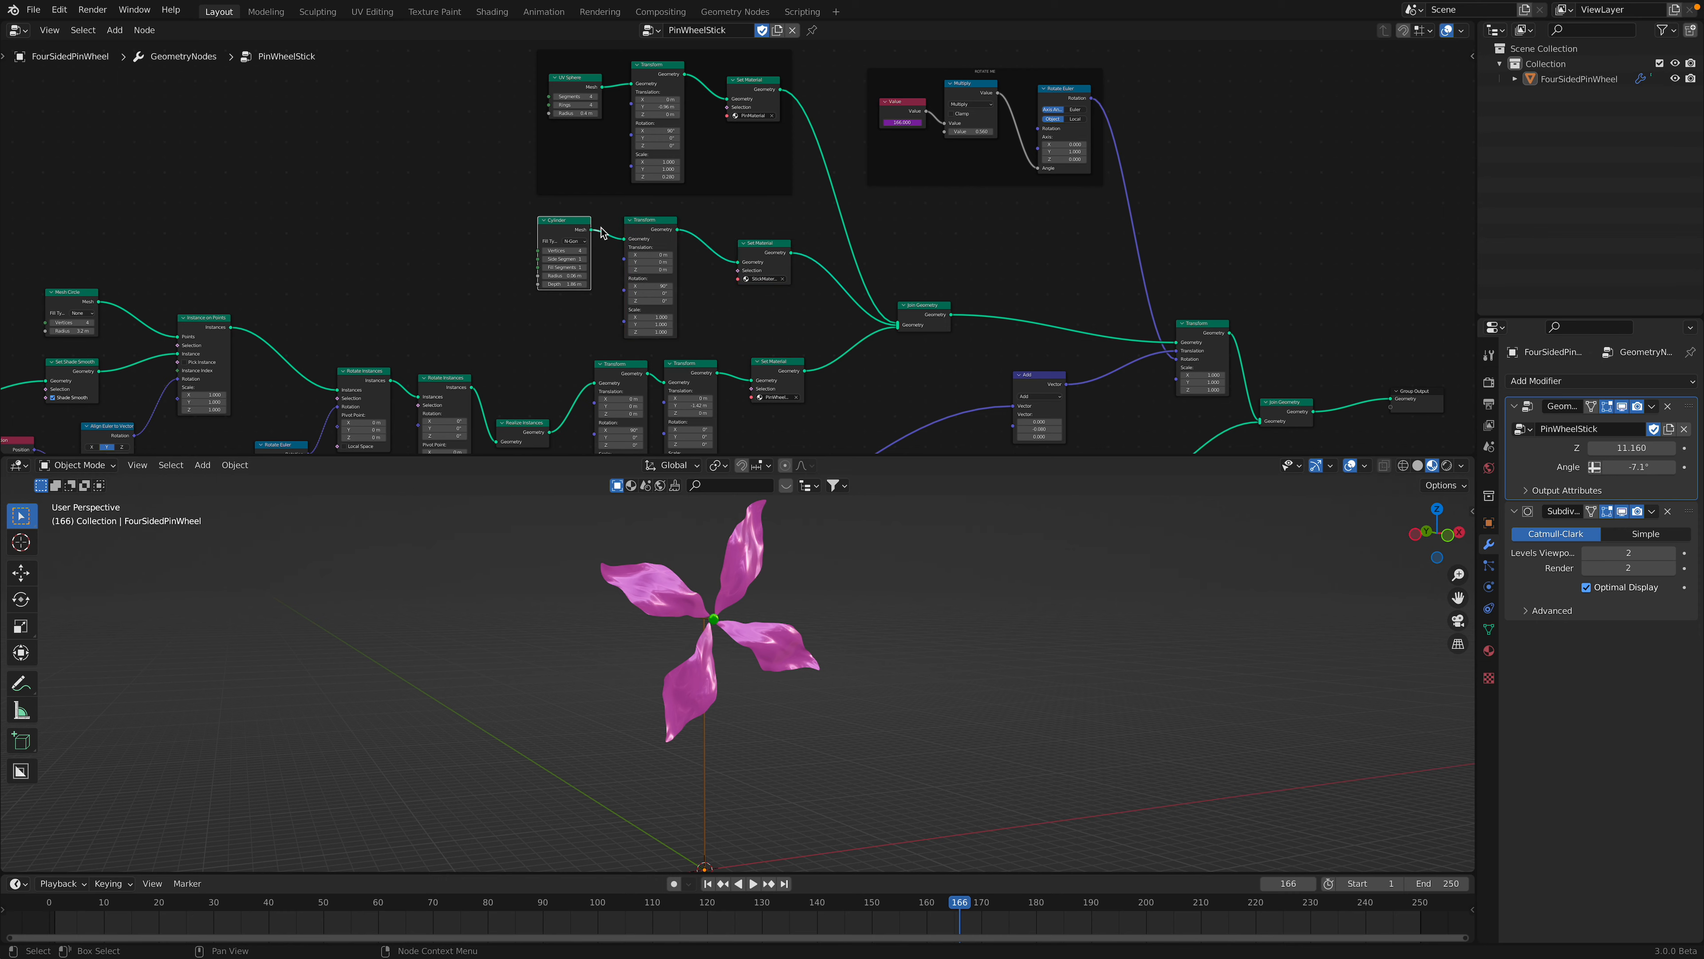
key("ctrl+j")
- Adjust the positions of the two part frames and the Join Geometry node, saving the file in between
left_click_drag(731, 208, 728, 207)
left_click_drag(730, 67, 719, 62)
middle_click_drag(927, 316, 874, 318)
key("ctrl+s")
left_click_drag(876, 323, 866, 269)
- Select the pinwheel, inspect its stick and hub up close, and shift the UV Sphere frame slightly
scroll(780, 676, "up", 5)
middle_click_drag(780, 677, 842, 669)
left_click(857, 706)
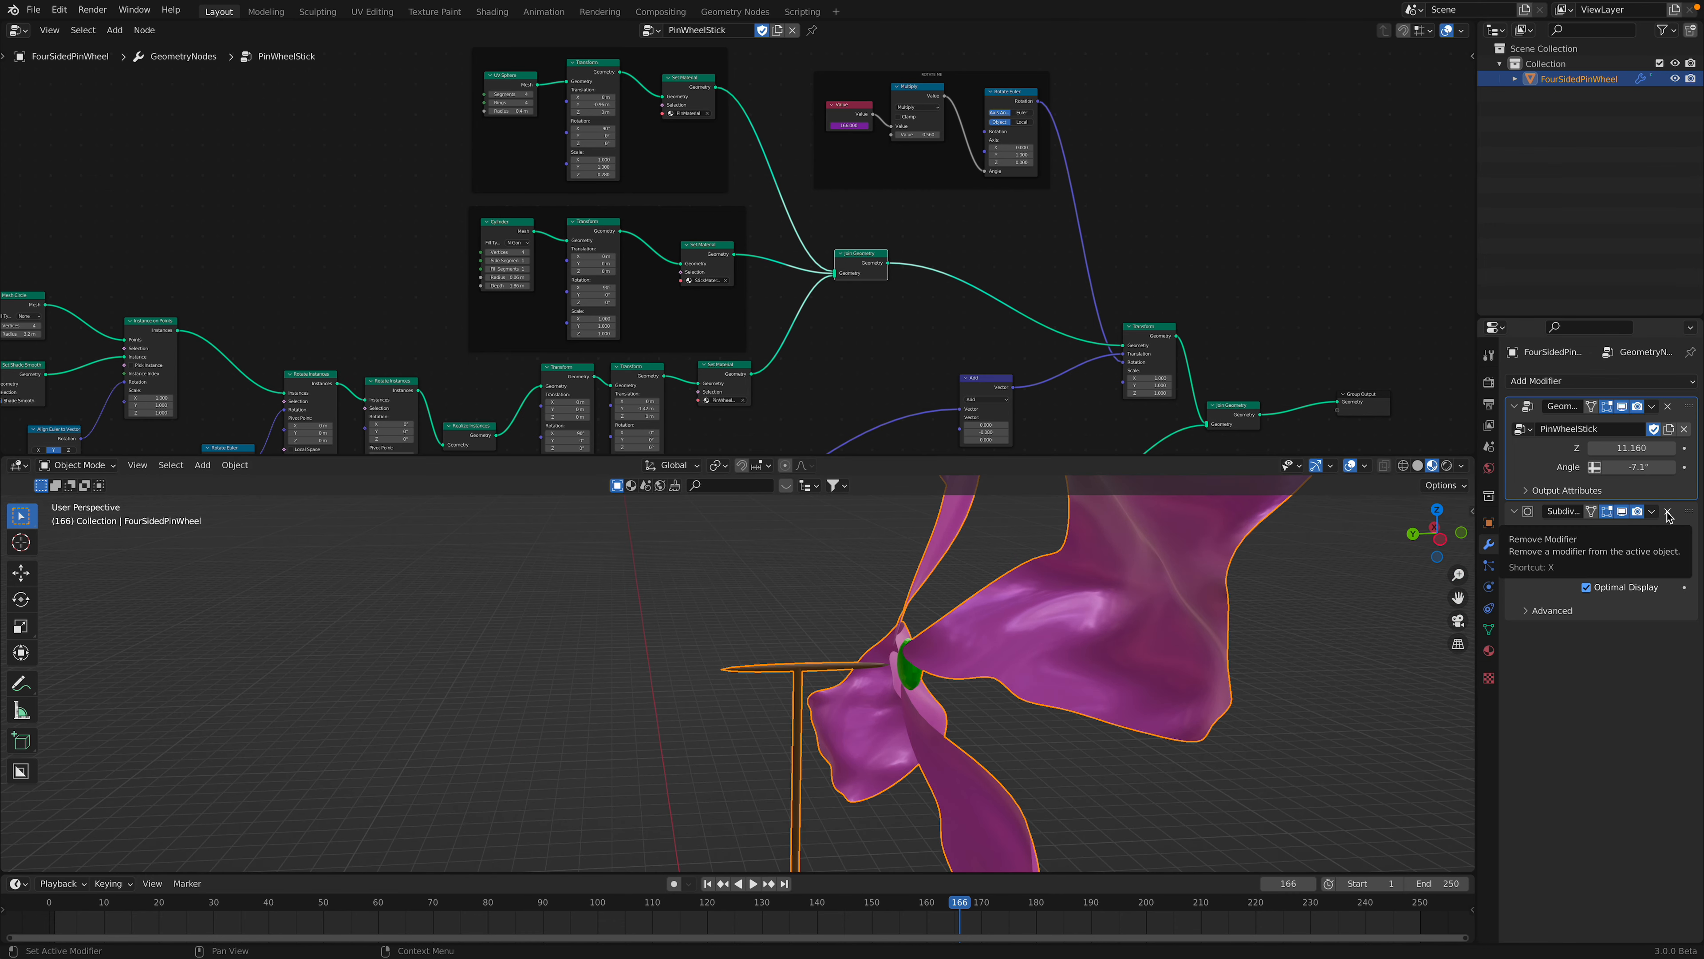
scroll(900, 767, "down", 8)
middle_click_drag(892, 764, 899, 767)
scroll(899, 767, "up", 5)
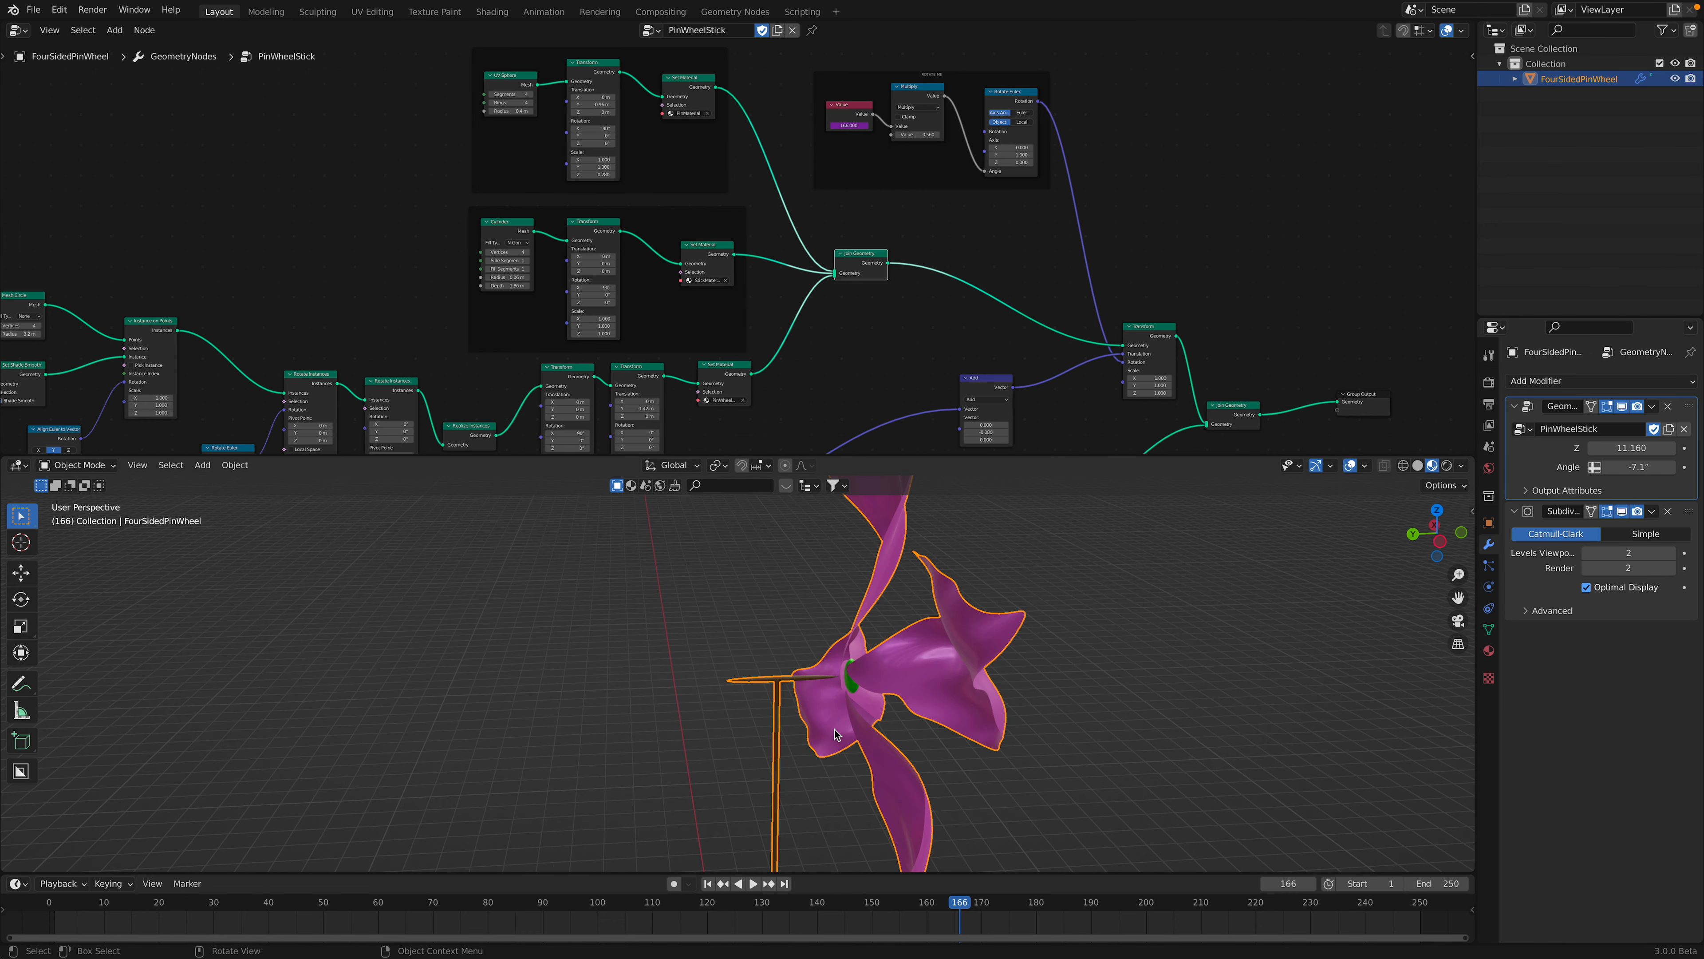
scroll(456, 94, "up", 2)
left_click(456, 93)
left_click_drag(456, 93, 441, 80)
- Set the stick Cylinder's radius to 0.1 m and depth to 2.74 m, and check it in playback
scroll(503, 176, "up", 4)
middle_click_drag(491, 155, 510, 225)
middle_click_drag(545, 315, 552, 249)
middle_click_drag(418, 373, 409, 281)
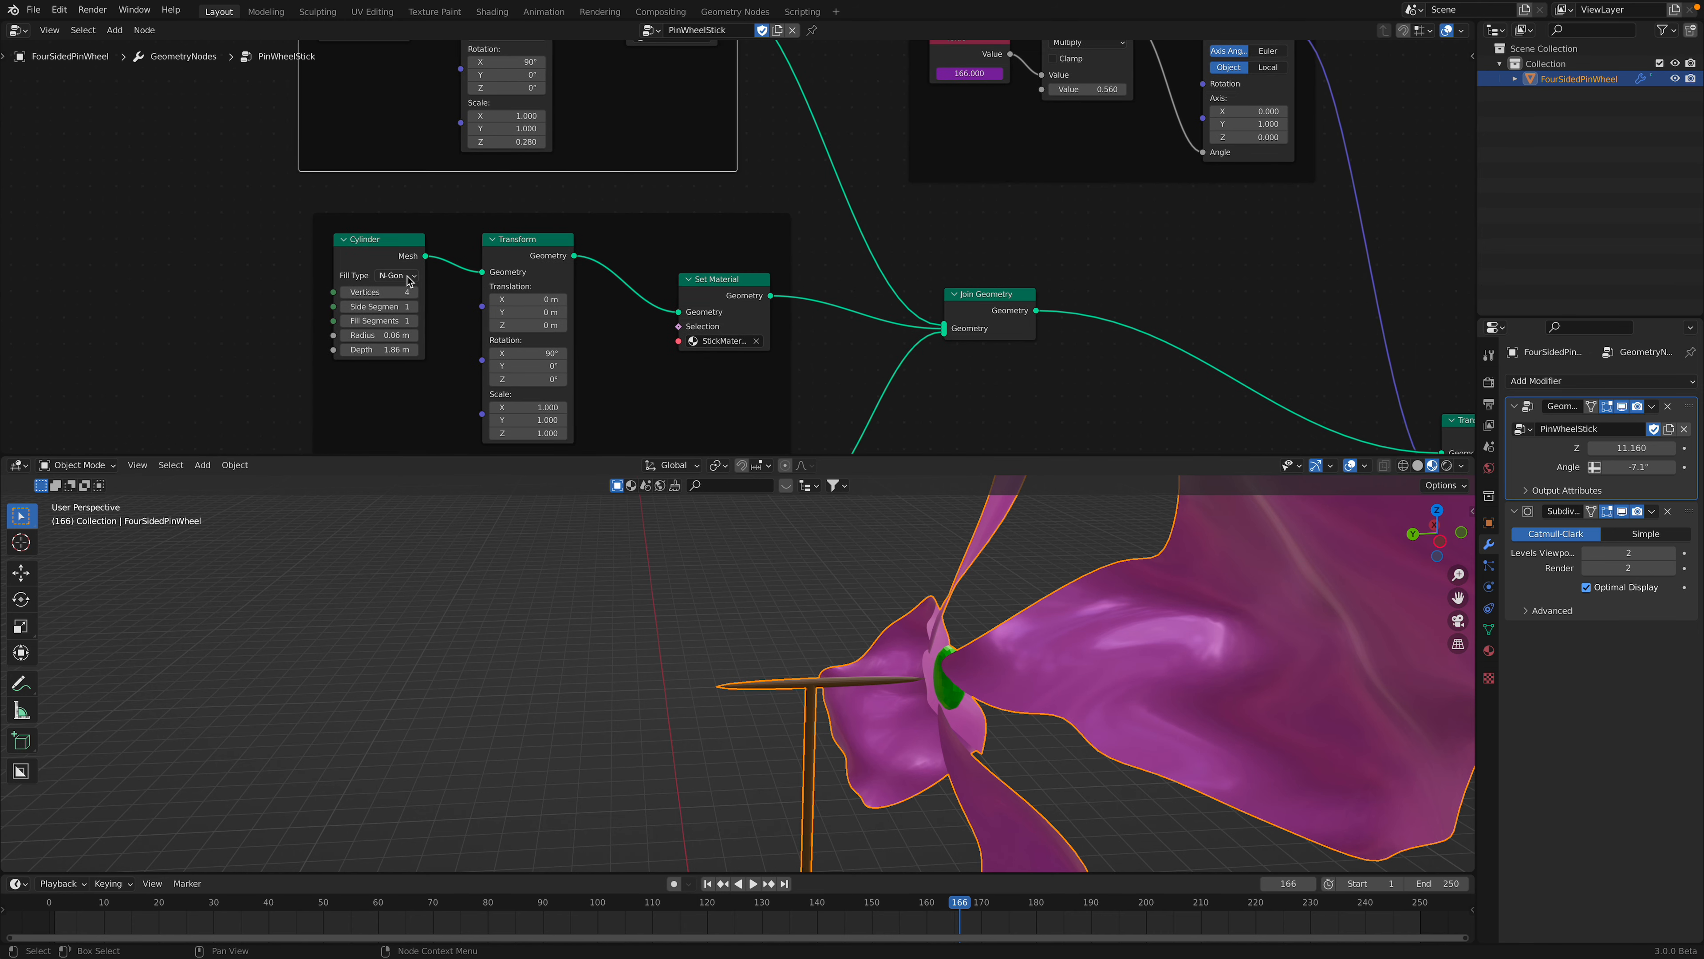
left_click(406, 278)
left_click_drag(378, 335, 392, 335)
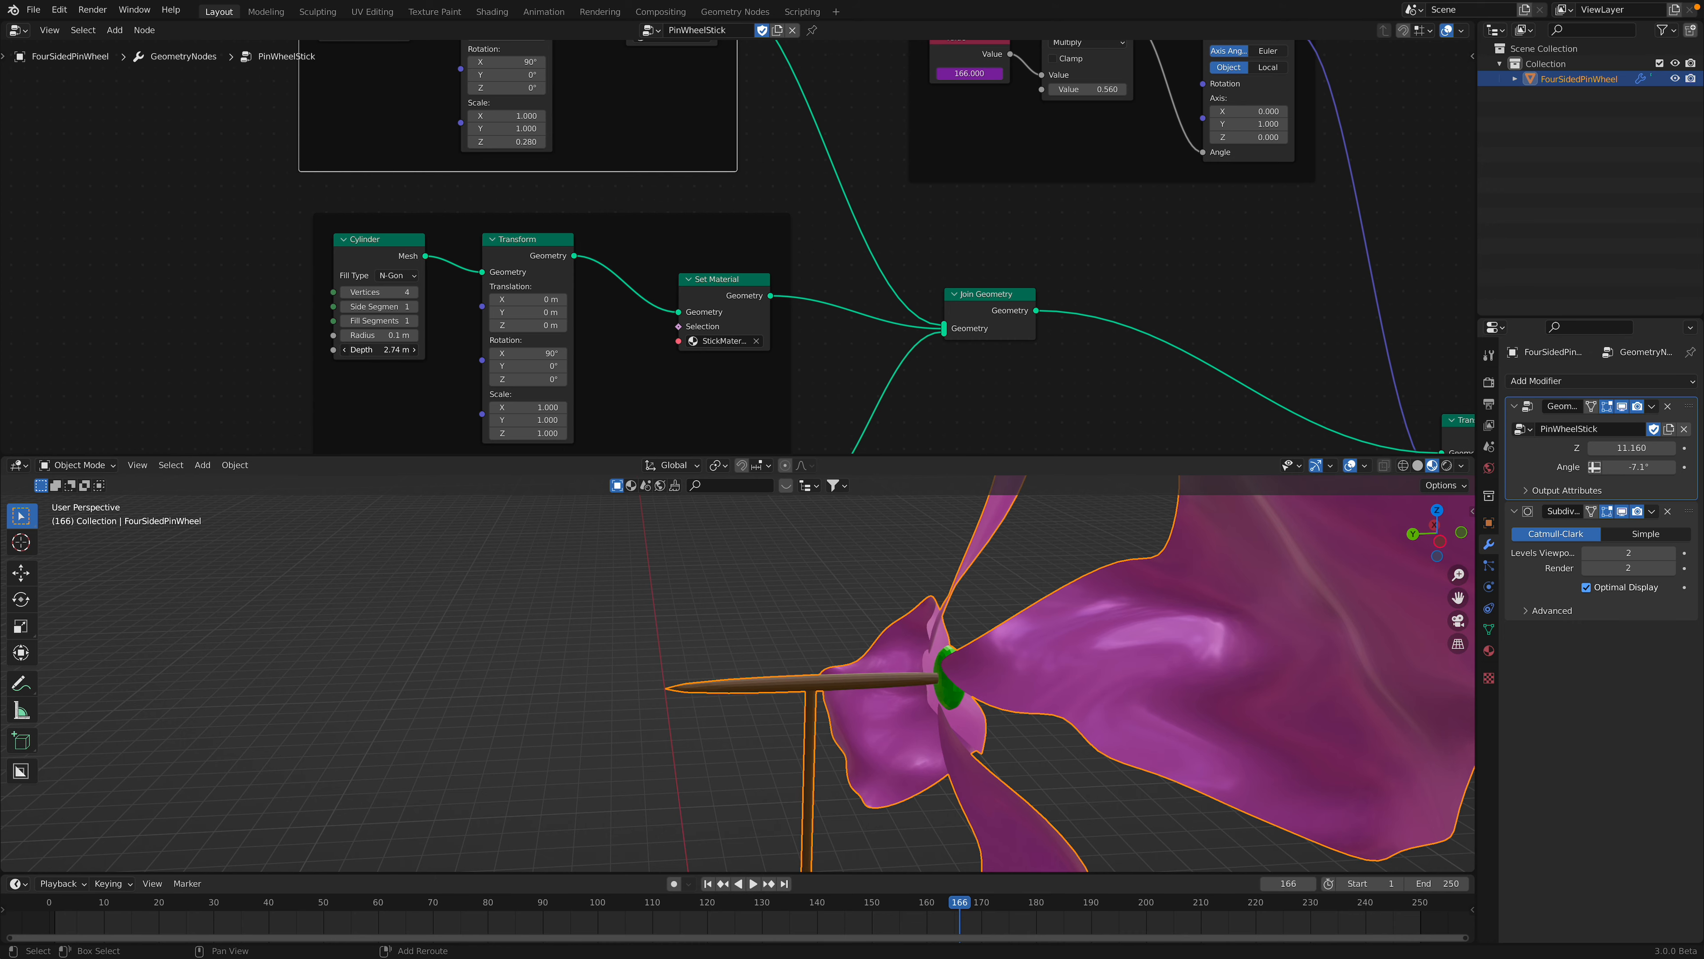
middle_click_drag(1087, 671, 938, 678)
middle_click_drag(772, 621, 892, 626)
key("space")
key("space")
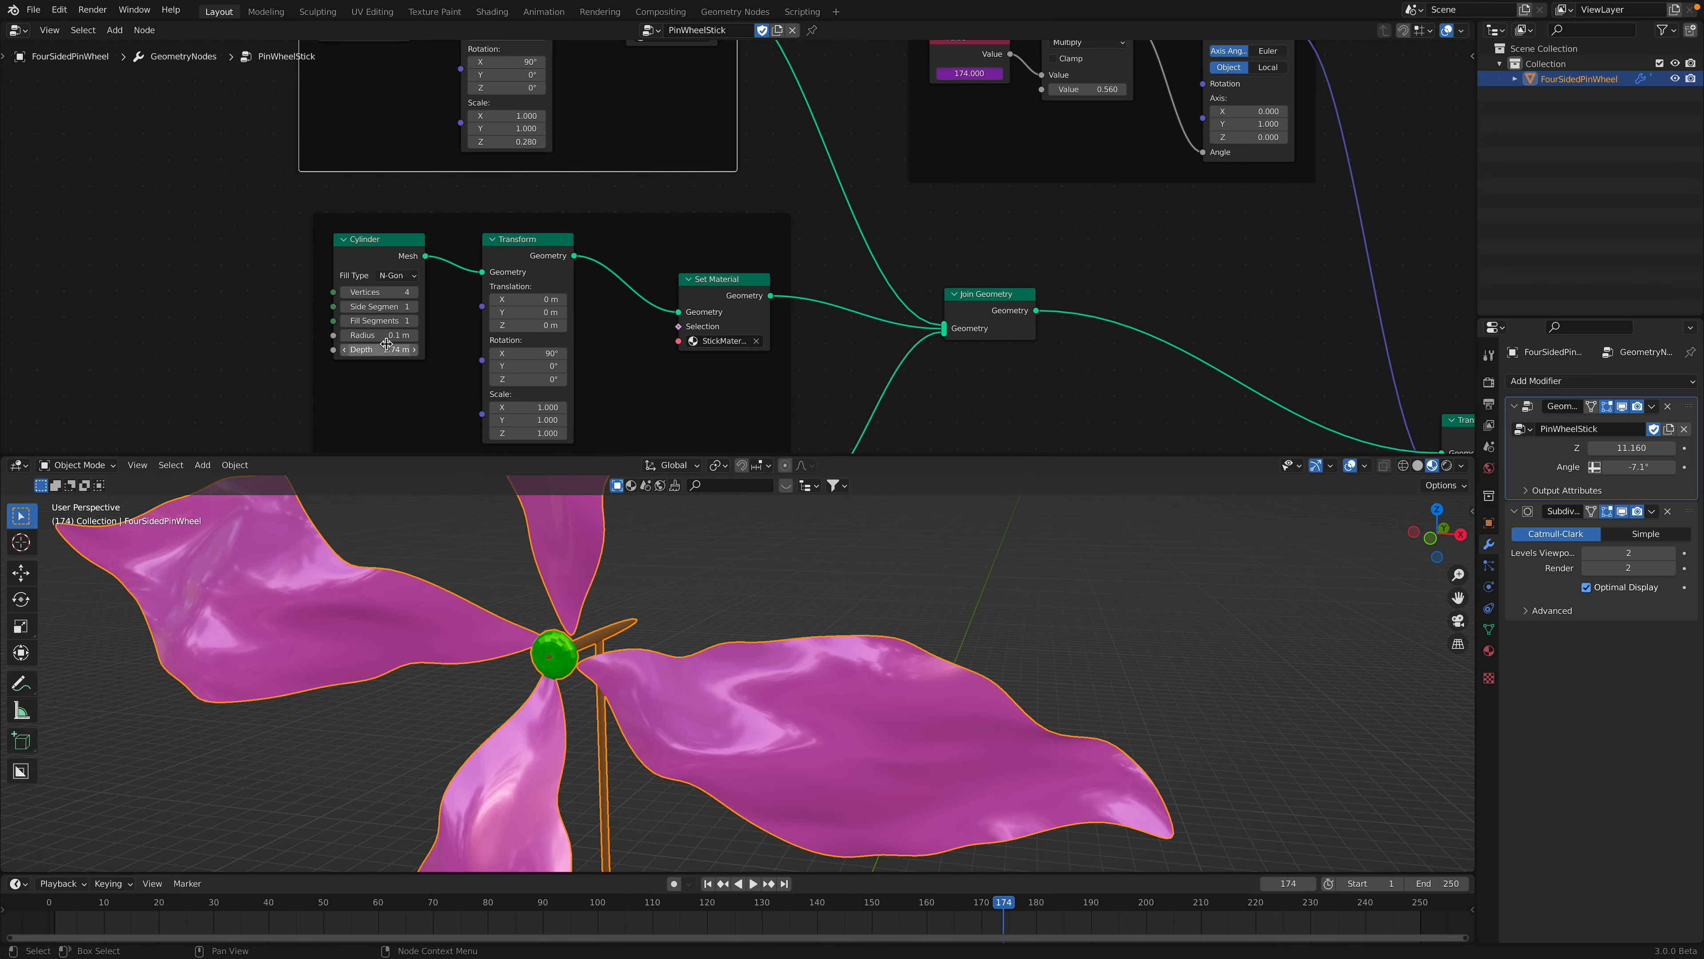
- Adjust the stick Cylinder's depth, save the file and check the pinwheel in playback
left_click_drag(386, 335, 396, 349)
middle_click_drag(747, 702, 589, 696)
key("ctrl+s")
key("space")
key("space")
scroll(770, 686, "down", 3)
key("space")
key("space")
scroll(590, 697, "up", 2)
- Set the Z scale of the UV Sphere's Transform node to 0.520 and save the file
middle_click_drag(626, 255, 593, 347)
scroll(626, 285, "up", 2)
scroll(532, 297, "down", 2)
scroll(610, 310, "down", 2)
middle_click_drag(645, 680, 741, 698)
scroll(701, 688, "up", 2)
left_click(476, 131)
scroll(484, 231, "up", 1)
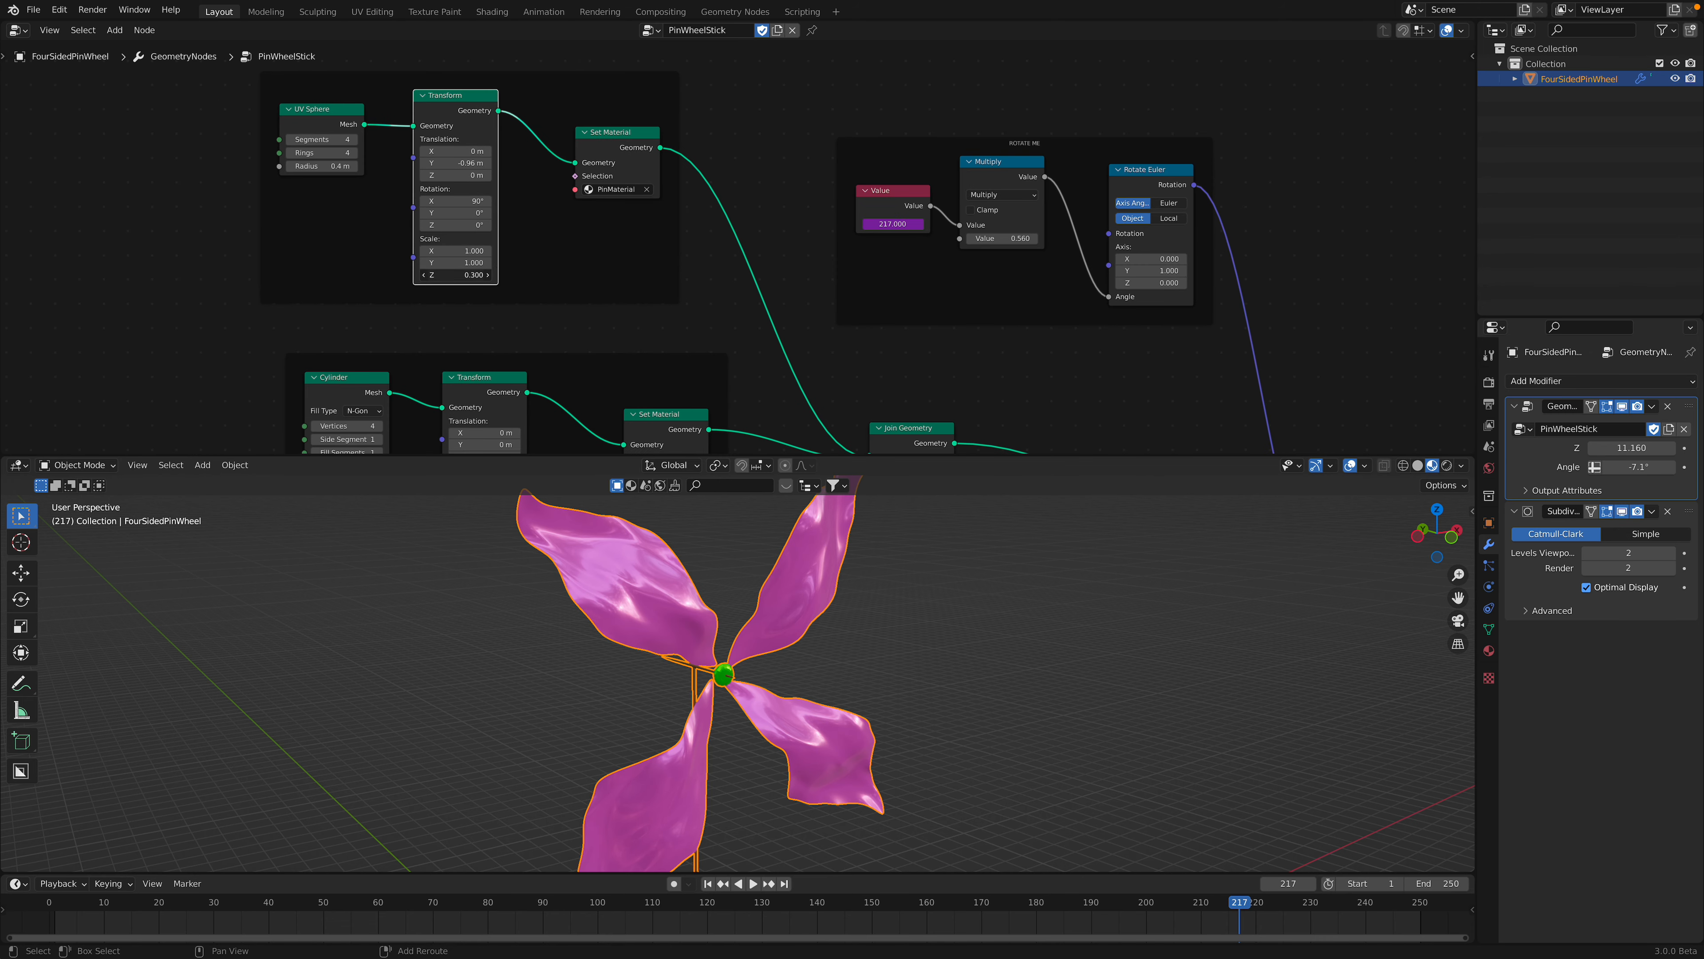
left_click_drag(456, 275, 448, 274)
middle_click_drag(799, 597, 869, 599)
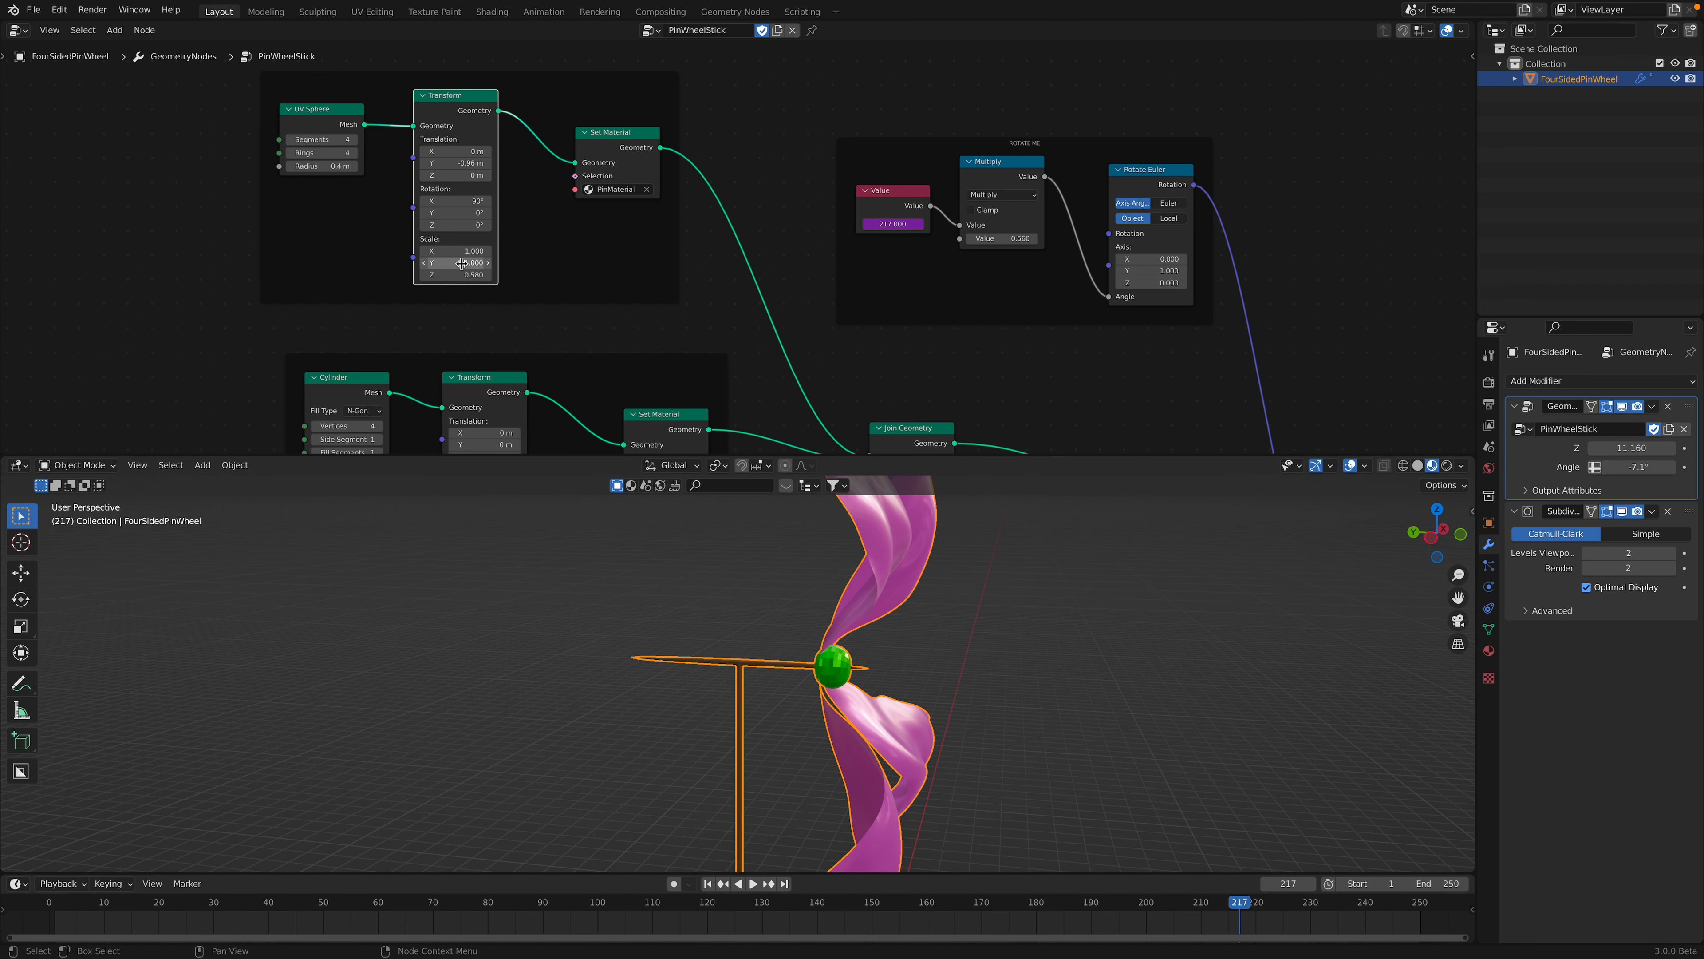
left_click_drag(455, 274, 448, 275)
middle_click_drag(909, 610, 780, 649)
key("ctrl+s")
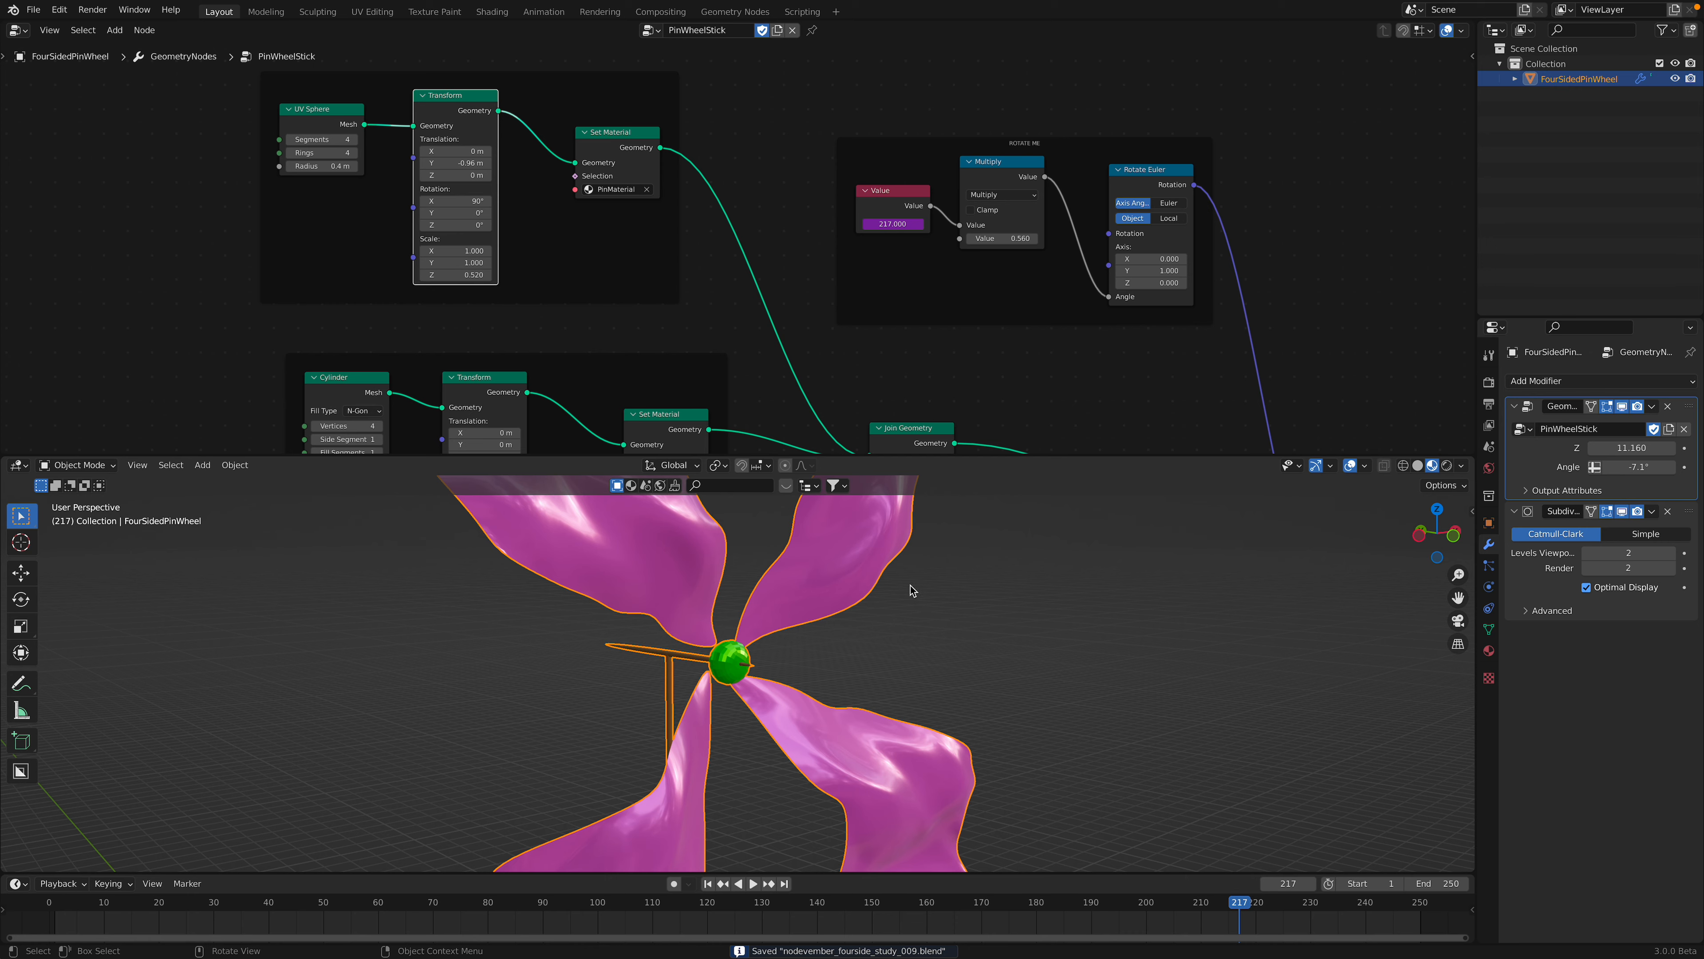
- Preview the whole pinwheel in playback and shift the ROTATE ME frame further away from the UV Sphere frame
scroll(830, 609, "down", 4)
middle_click_drag(830, 609, 829, 572, "shift")
middle_click_drag(1274, 581, 1150, 596)
key("space")
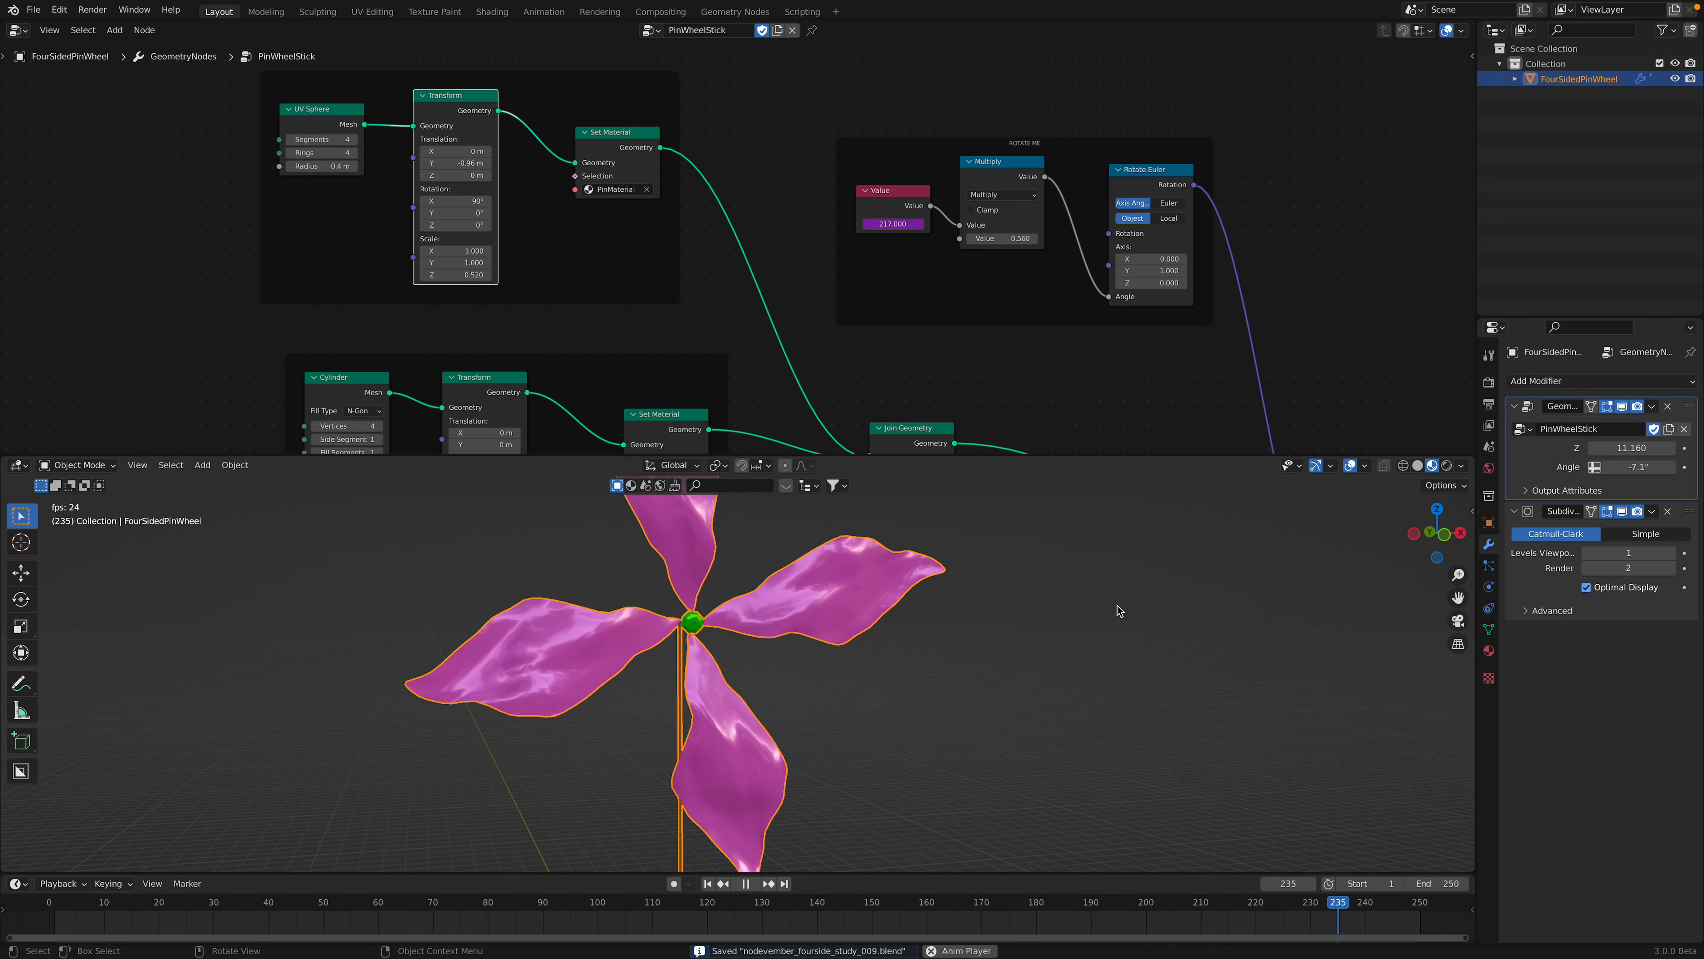
key("space")
scroll(791, 274, "down", 4)
scroll(773, 286, "up", 3)
left_click_drag(805, 125, 831, 137)
middle_click_drag(1033, 296, 981, 215)
left_click_drag(995, 356, 1019, 332)
middle_click_drag(892, 191, 901, 338)
scroll(899, 316, "up", 3)
left_click_drag(820, 193, 835, 196)
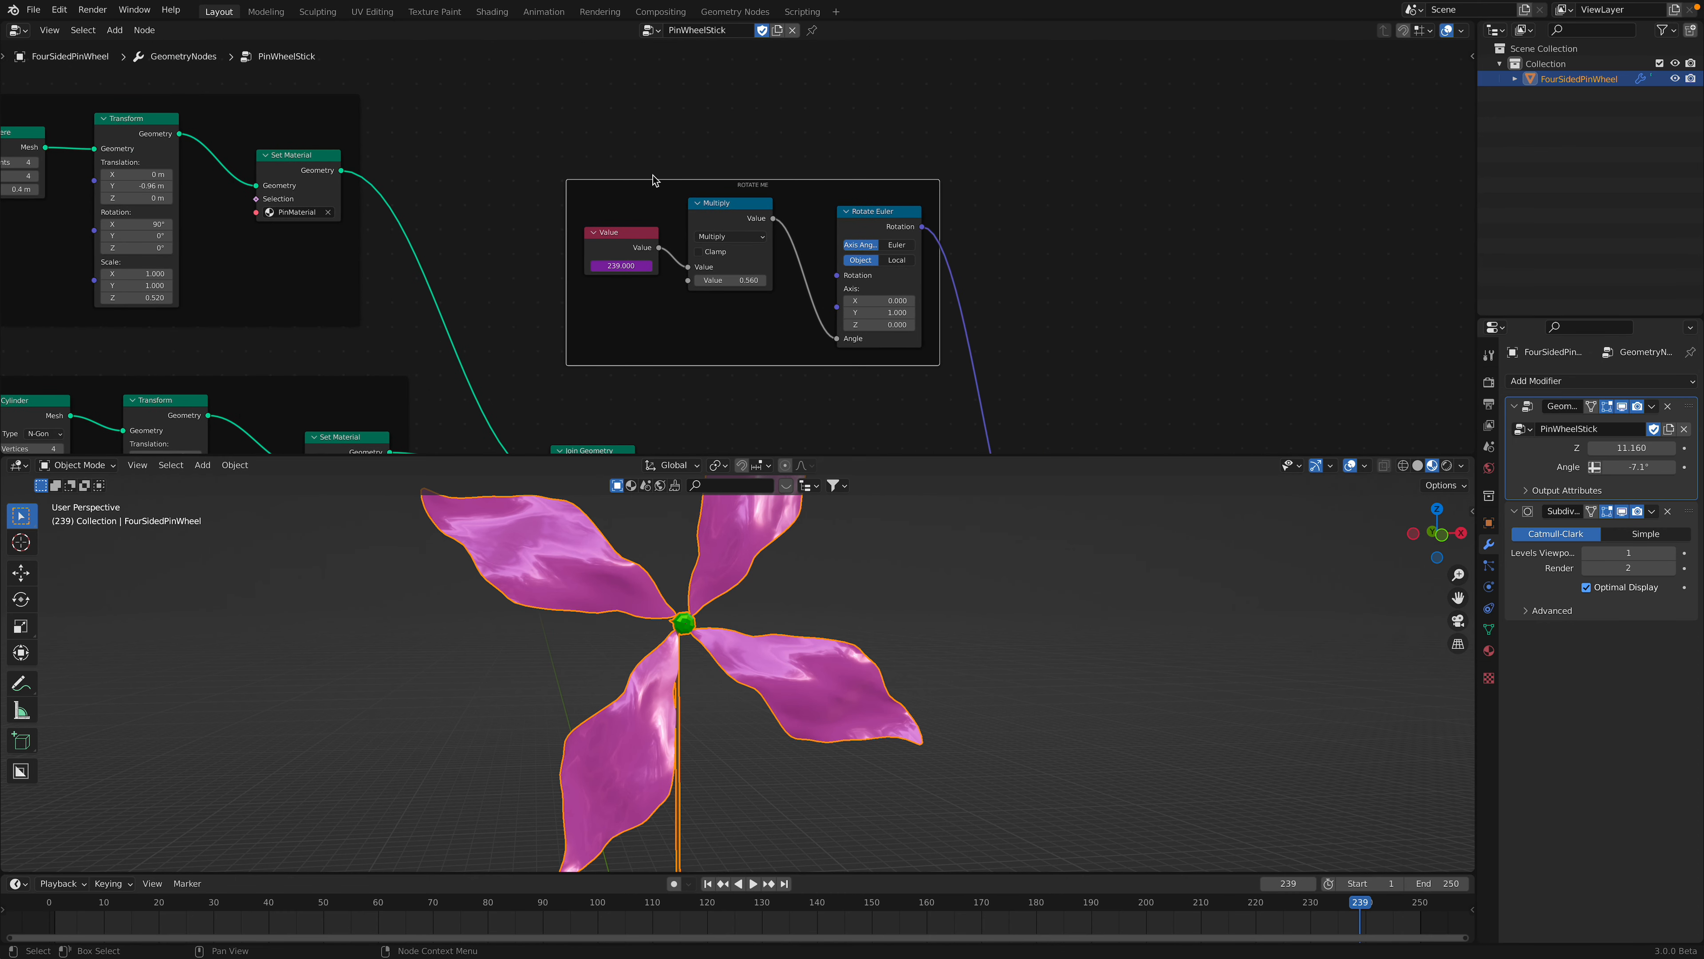
- Set the Multiply value in the ROTATE ME frame to 0.120, checking the rotation in playback, and save the file
key("space")
scroll(776, 282, "up", 2)
key("space")
left_click_drag(737, 286, 727, 287)
key("space")
key("space")
key("space")
key("space")
key("space")
key("ctrl+s")
- Shift the ROTATE ME frame slightly and place a new Group Input node just above it
left_click_drag(760, 180, 782, 194)
scroll(771, 240, "down", 2)
middle_click_drag(608, 102, 636, 187)
key("shift+a")
type("ge")
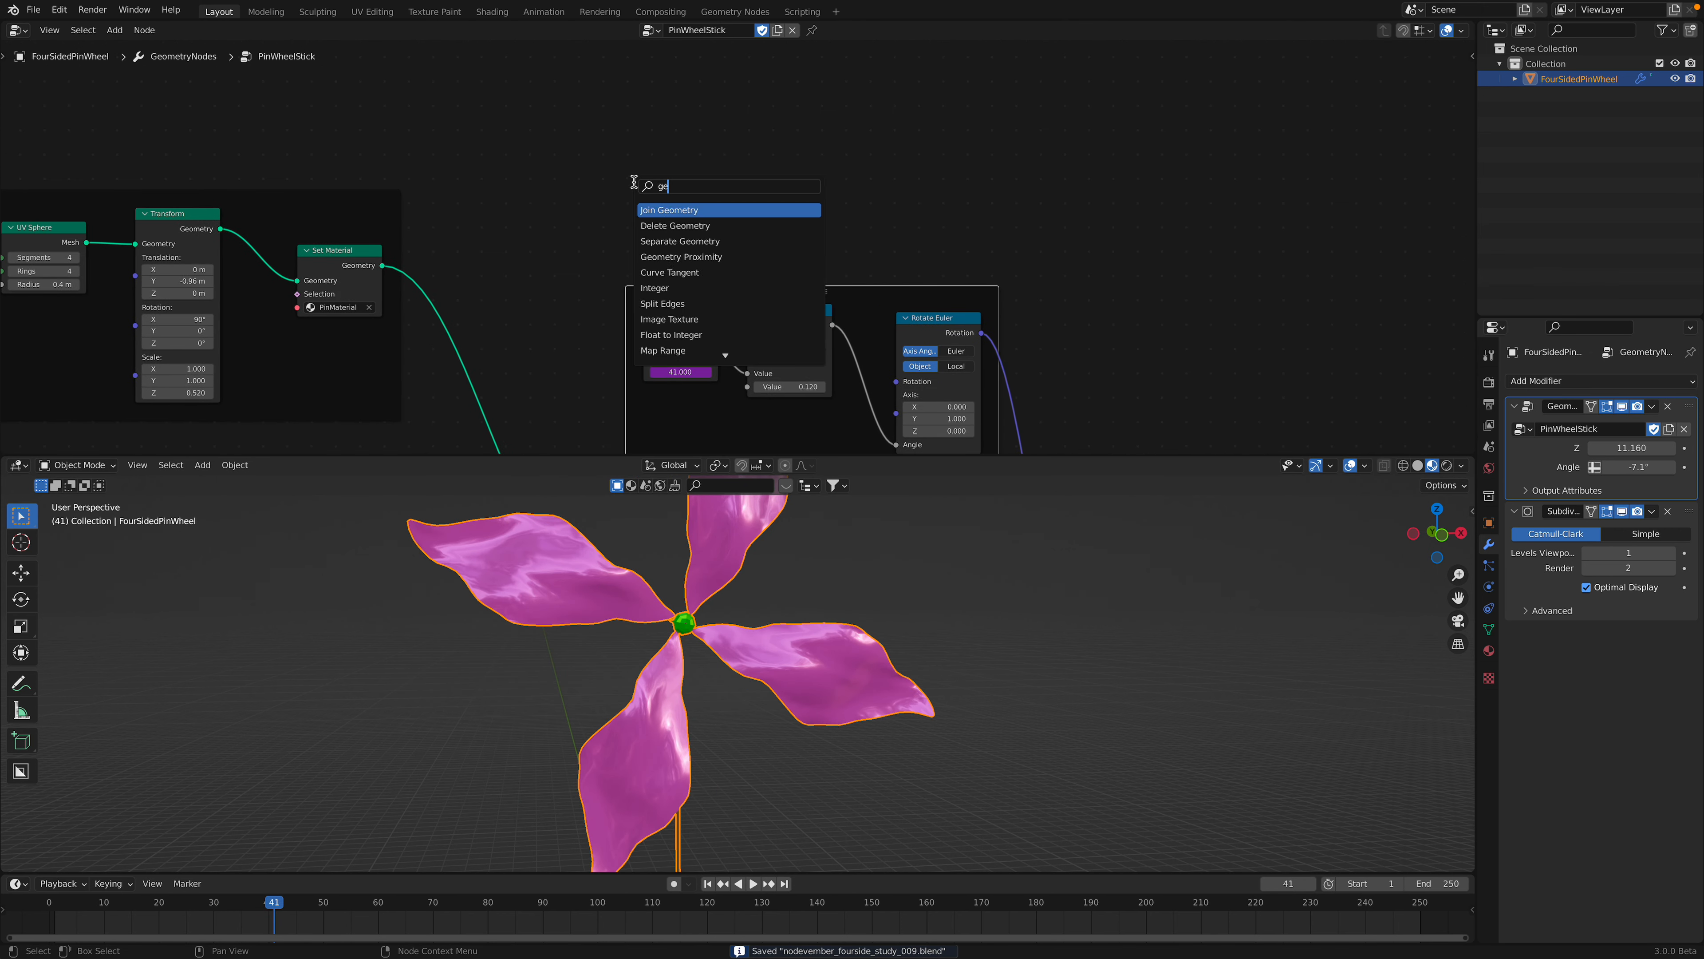
key("BackSpace")
type("r")
key("Return")
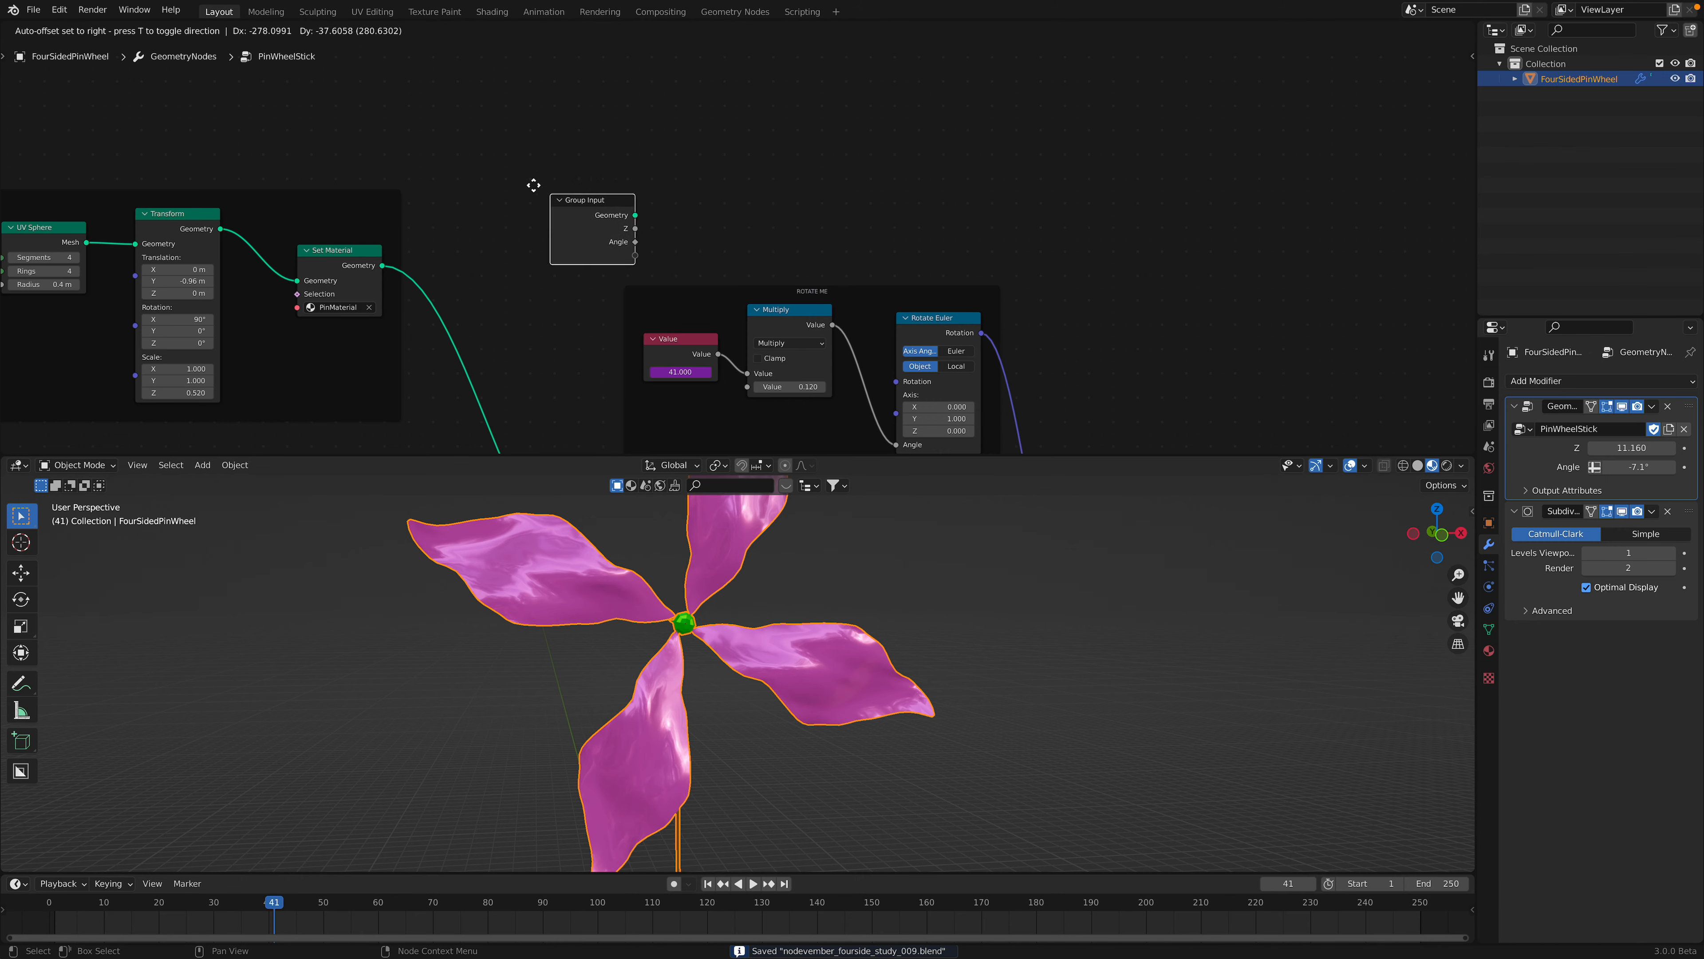
left_click(498, 185)
- Expose the Multiply node's second value as a group input named "speed" and save the file
left_click_drag(582, 246, 749, 389)
left_click(1472, 56)
left_click(1393, 126)
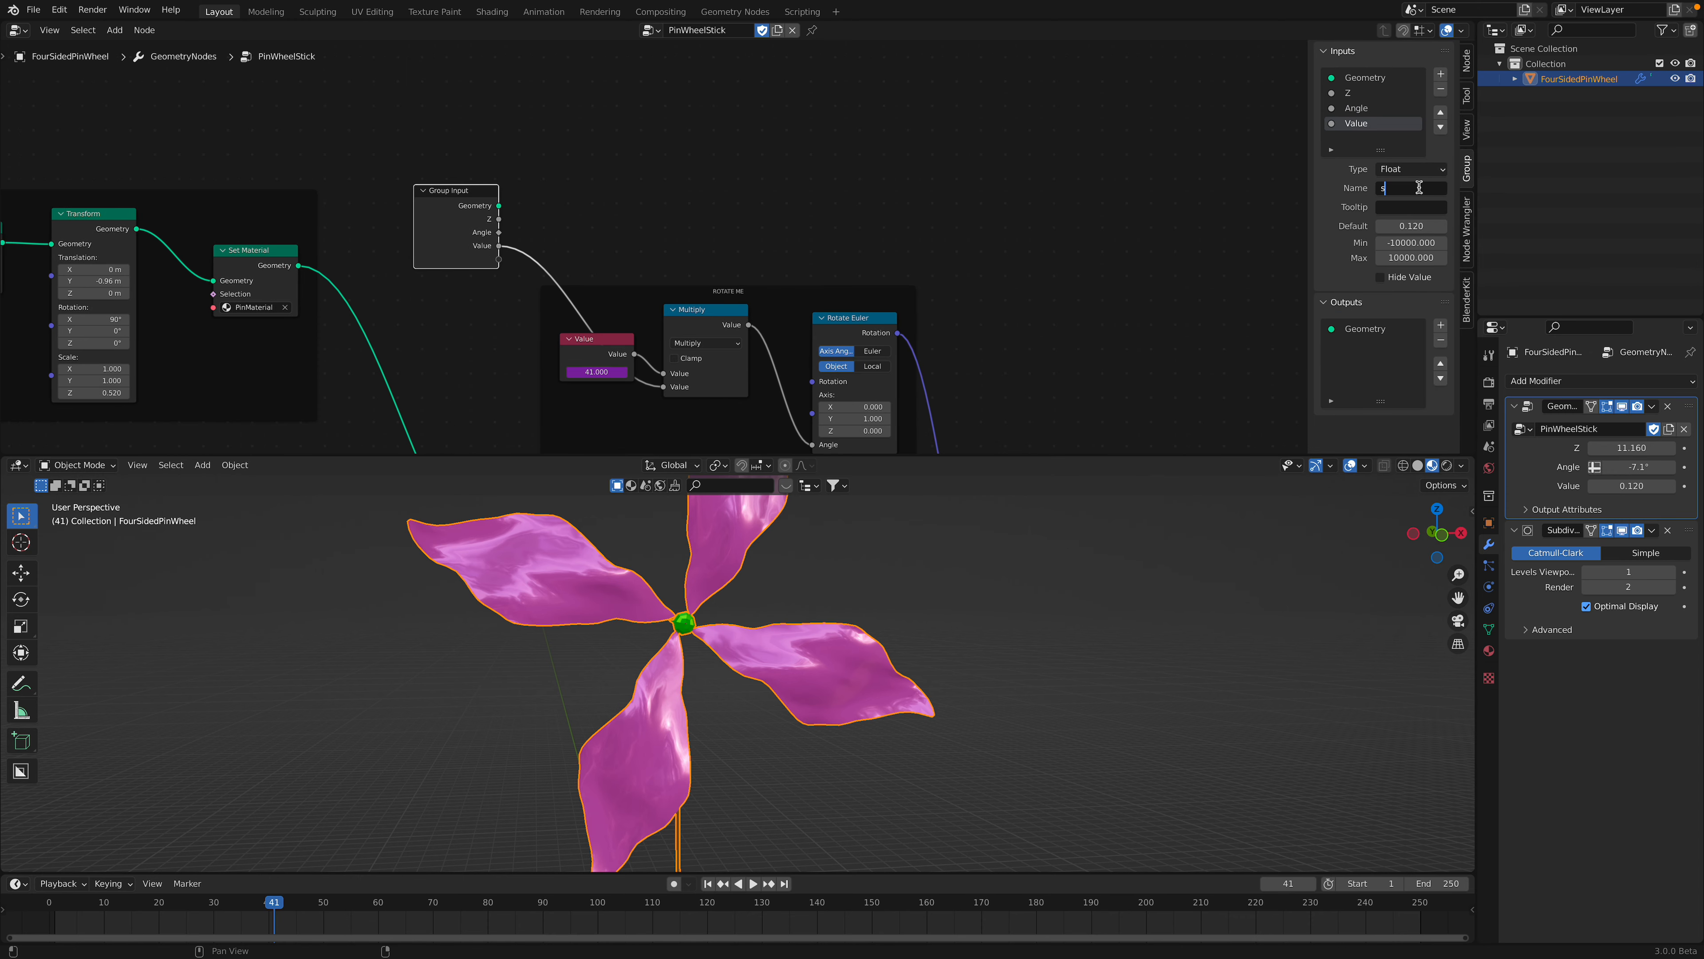
left_click(797, 254)
key("ctrl+s")
- Set the modifier's speed to 0.494 while checking the rotation in playback, and save the file
key("space")
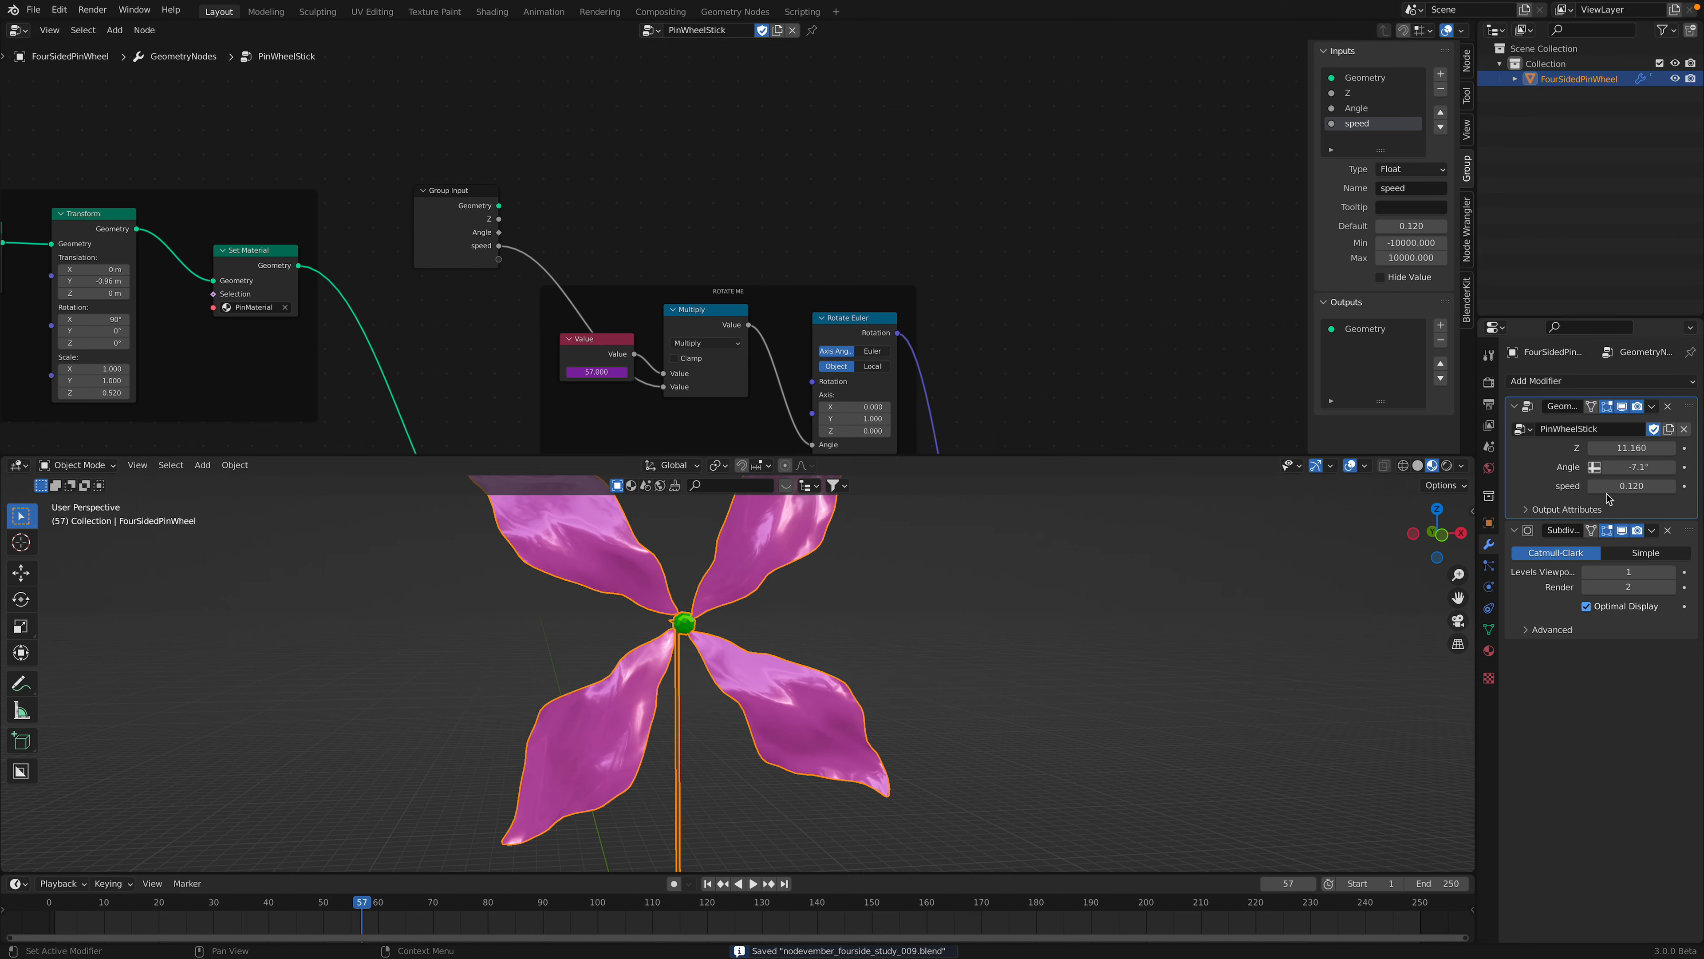
key("space")
left_click_drag(1631, 486, 1694, 486)
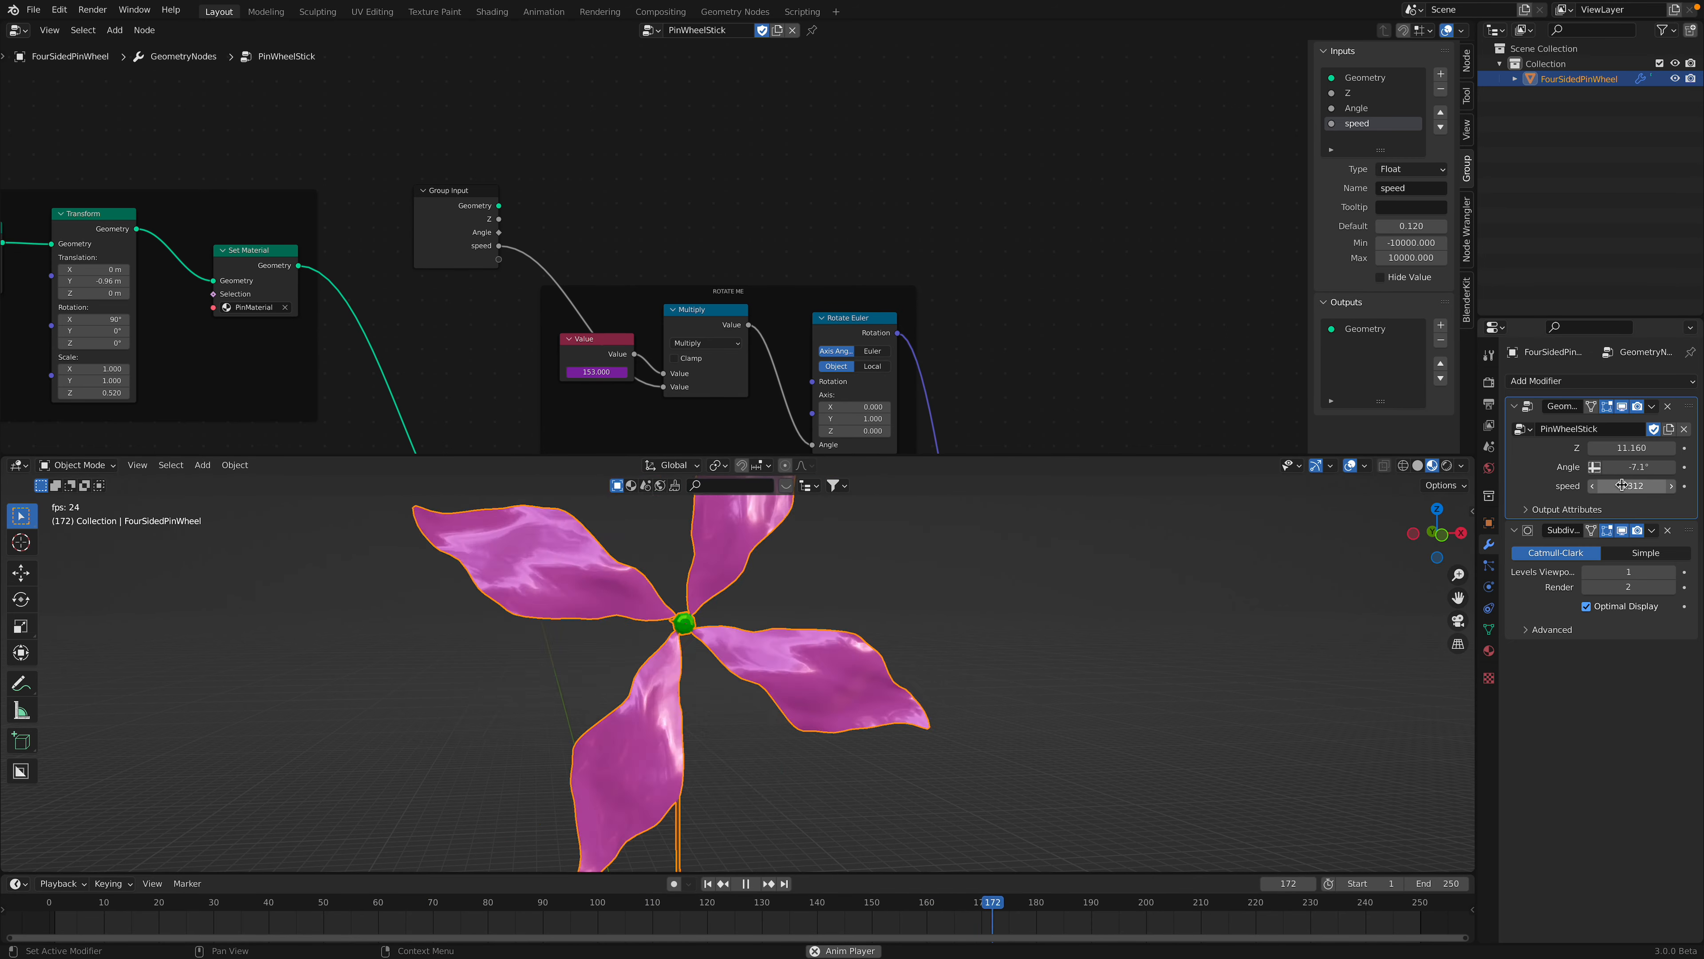
key("space")
key("ctrl+s")
- Reposition the Multiply and Rotate Euler nodes inside the ROTATE ME frame
middle_click_drag(805, 315, 567, 117)
left_click_drag(463, 114, 482, 118)
left_click_drag(593, 123, 588, 129)
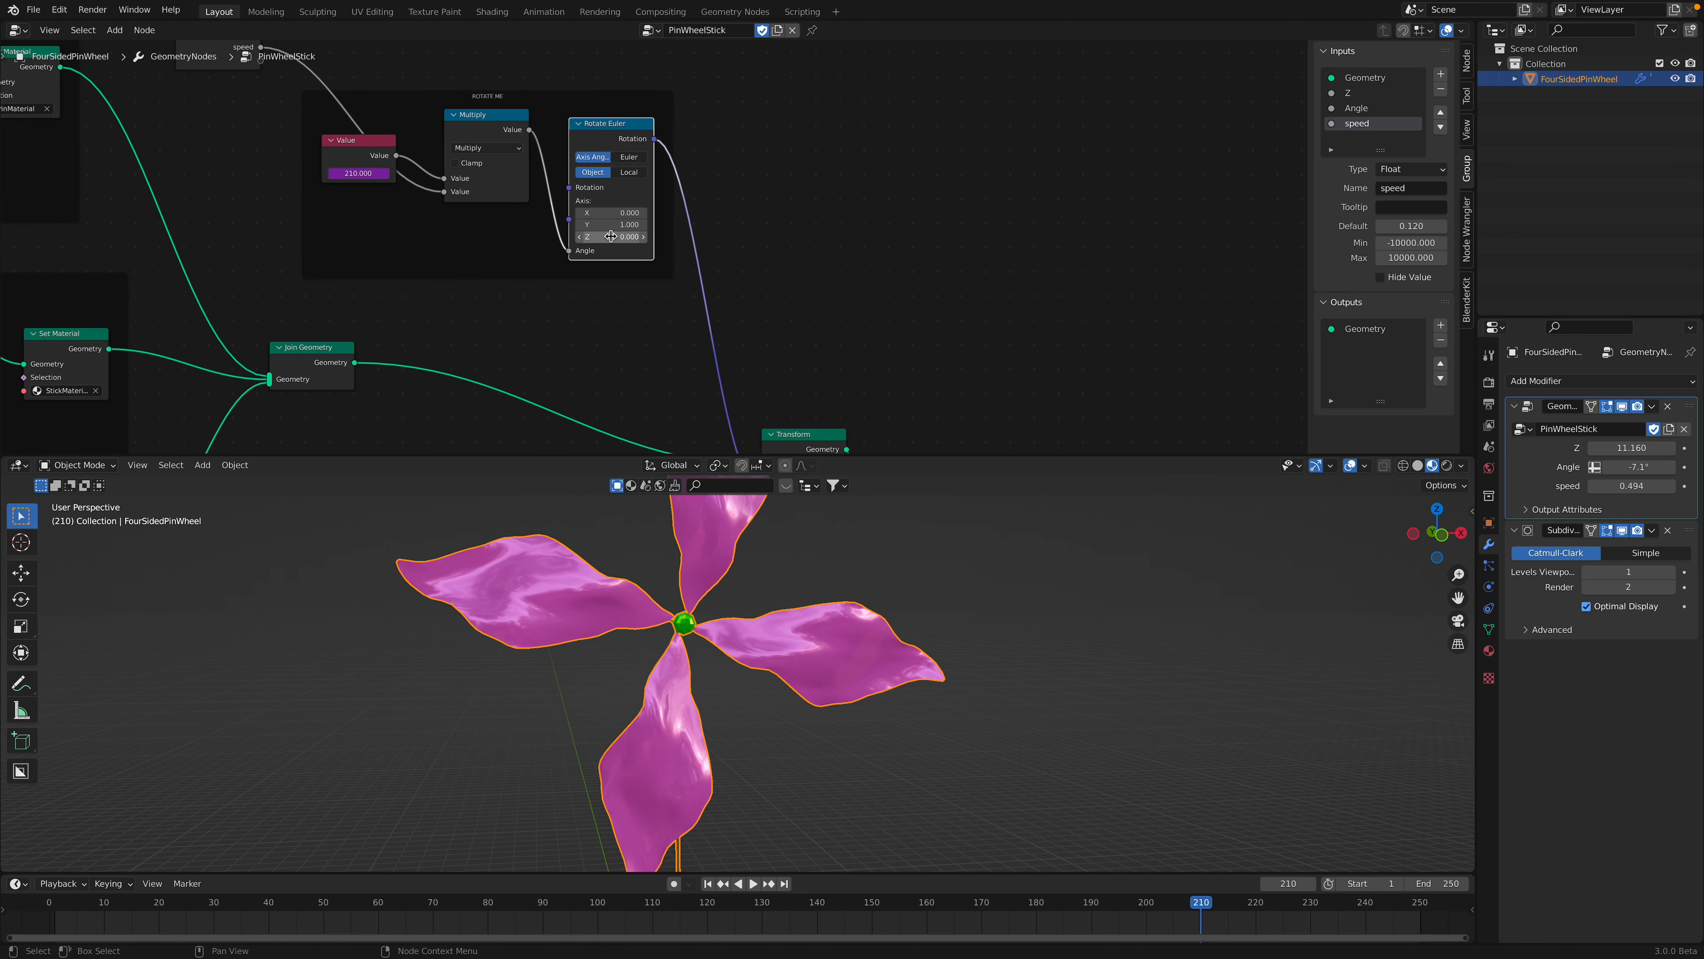
- Add a Monkey mesh at the base of the pinwheel's stick and scale it up
mouse_move(674, 614)
middle_mouse_down()
mouse_move(738, 607)
mouse_move(691, 597)
middle_mouse_up()
middle_click_drag(789, 322, 749, 213)
scroll(848, 730, "down", 3)
middle_click_drag(789, 681, 754, 633)
key("shift+a")
mouse_move(754, 635)
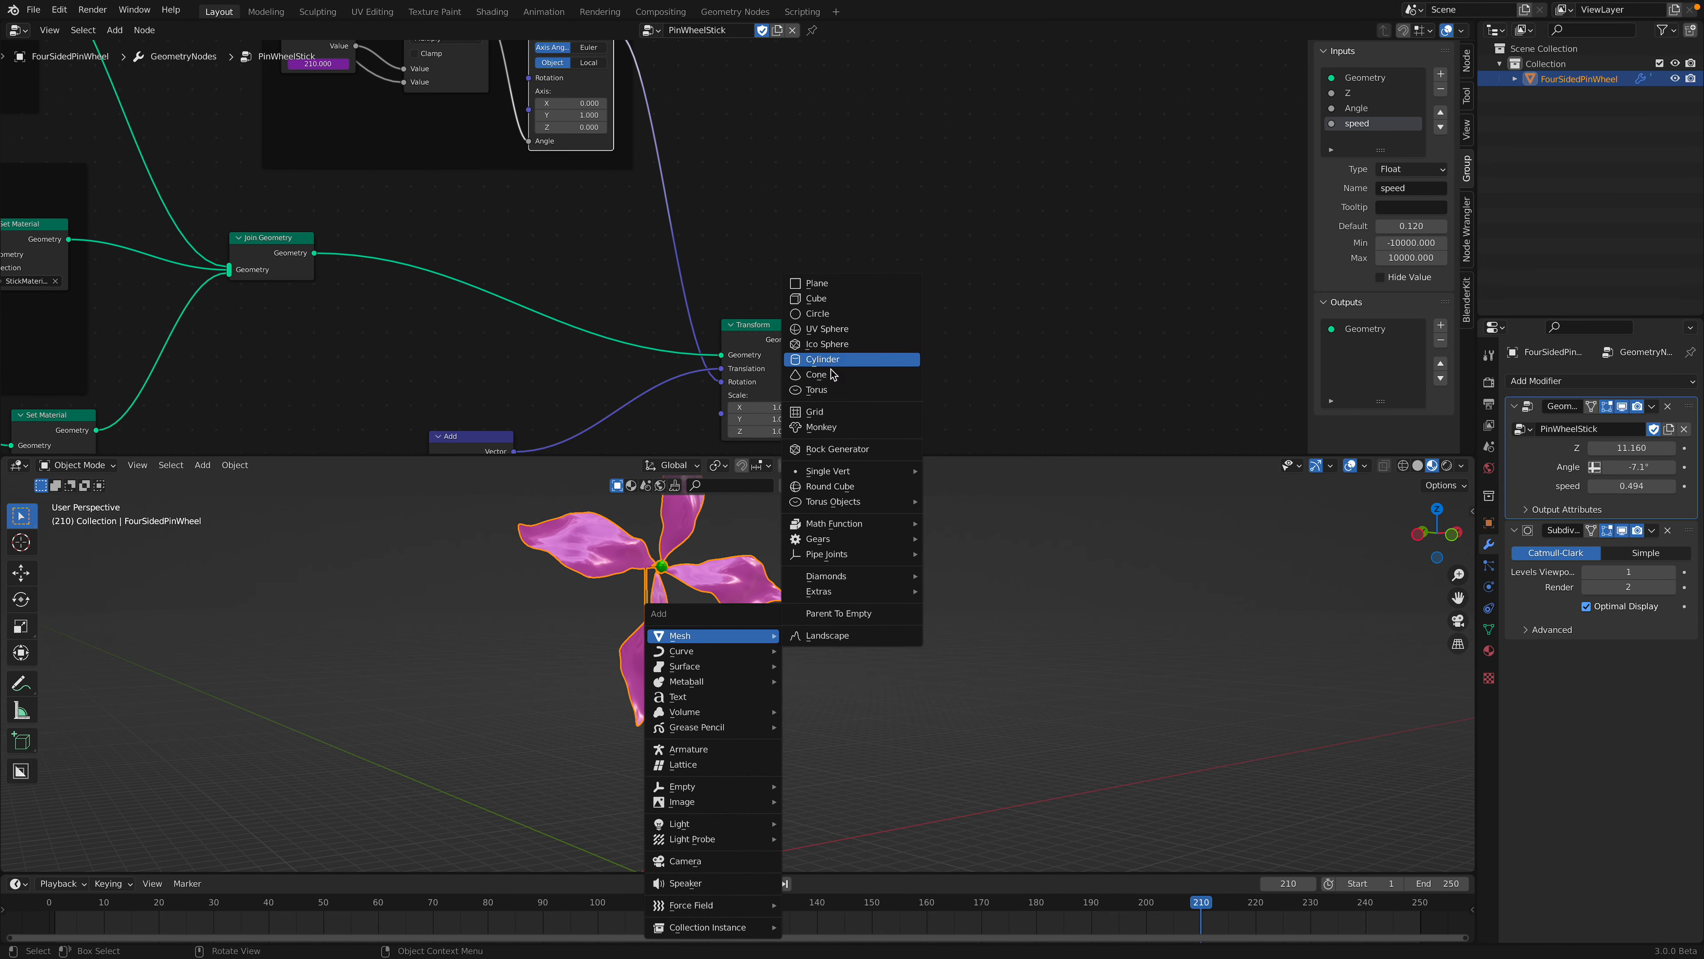
left_click(831, 427)
key("s")
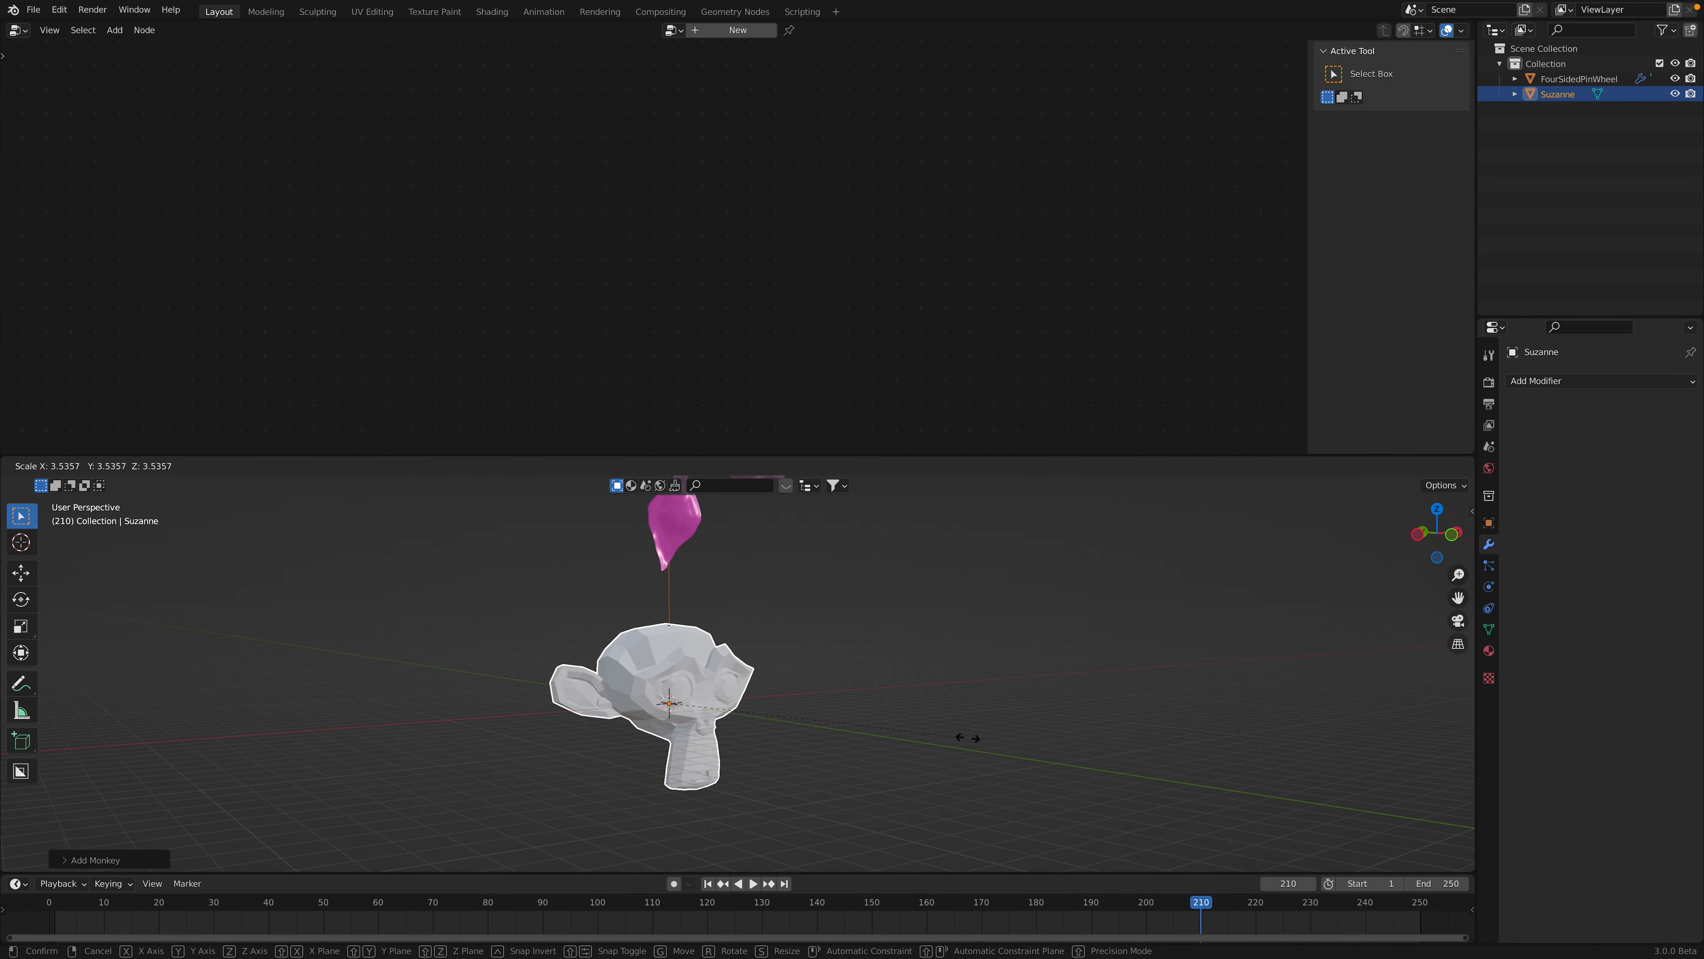
left_click(778, 718)
- Preview the animation with the monkey in the scene, delete the monkey and reselect the pinwheel
key("space")
middle_click_drag(778, 713, 735, 733)
key("space")
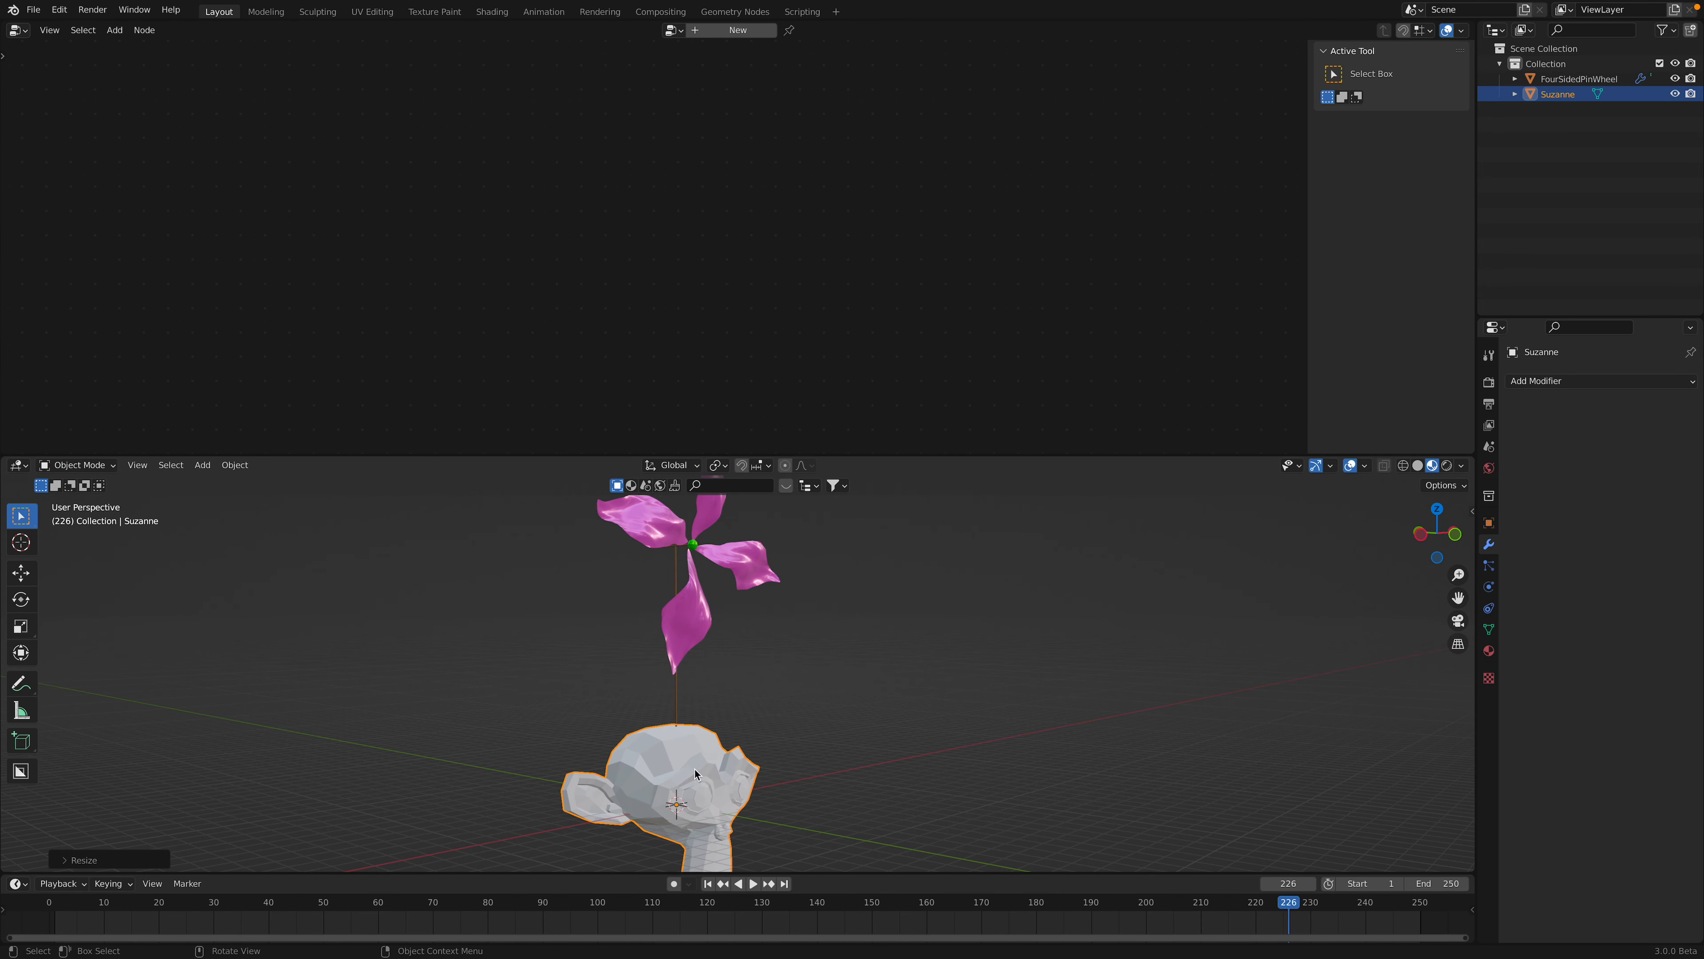
key("Delete")
left_click(695, 563)
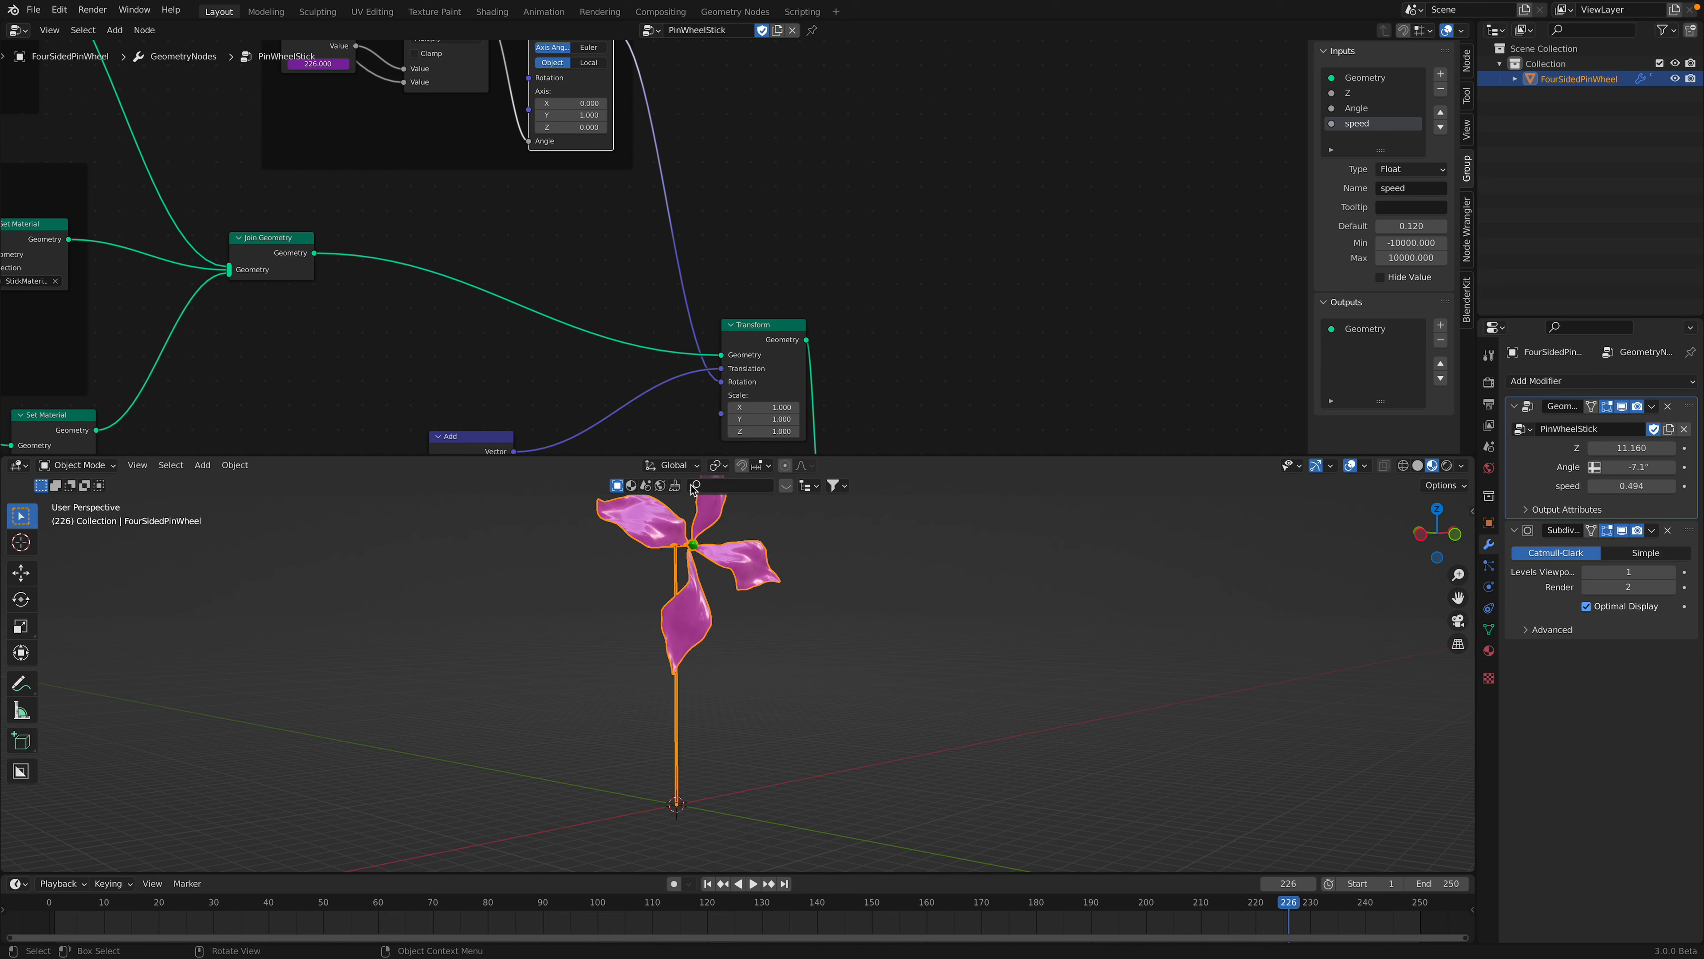
- Reposition the Transform node that receives the rotation and the output nodes that follow it
middle_click_drag(785, 354, 723, 232)
left_click_drag(722, 232, 723, 196)
scroll(726, 316, "down", 1)
middle_click_drag(748, 338, 758, 363)
left_click_drag(808, 385, 879, 324)
middle_click_drag(806, 258, 790, 351)
left_click_drag(701, 308, 695, 284)
- Set the repositioned Transform node's scale to 1 on all axes and save the file
mouse_move(692, 349)
left_mouse_down()
mouse_move(691, 370)
mouse_move(669, 370)
mouse_move(700, 371)
left_mouse_up()
type("1")
key("Return")
middle_click_drag(849, 410, 829, 303)
key("ctrl+s")
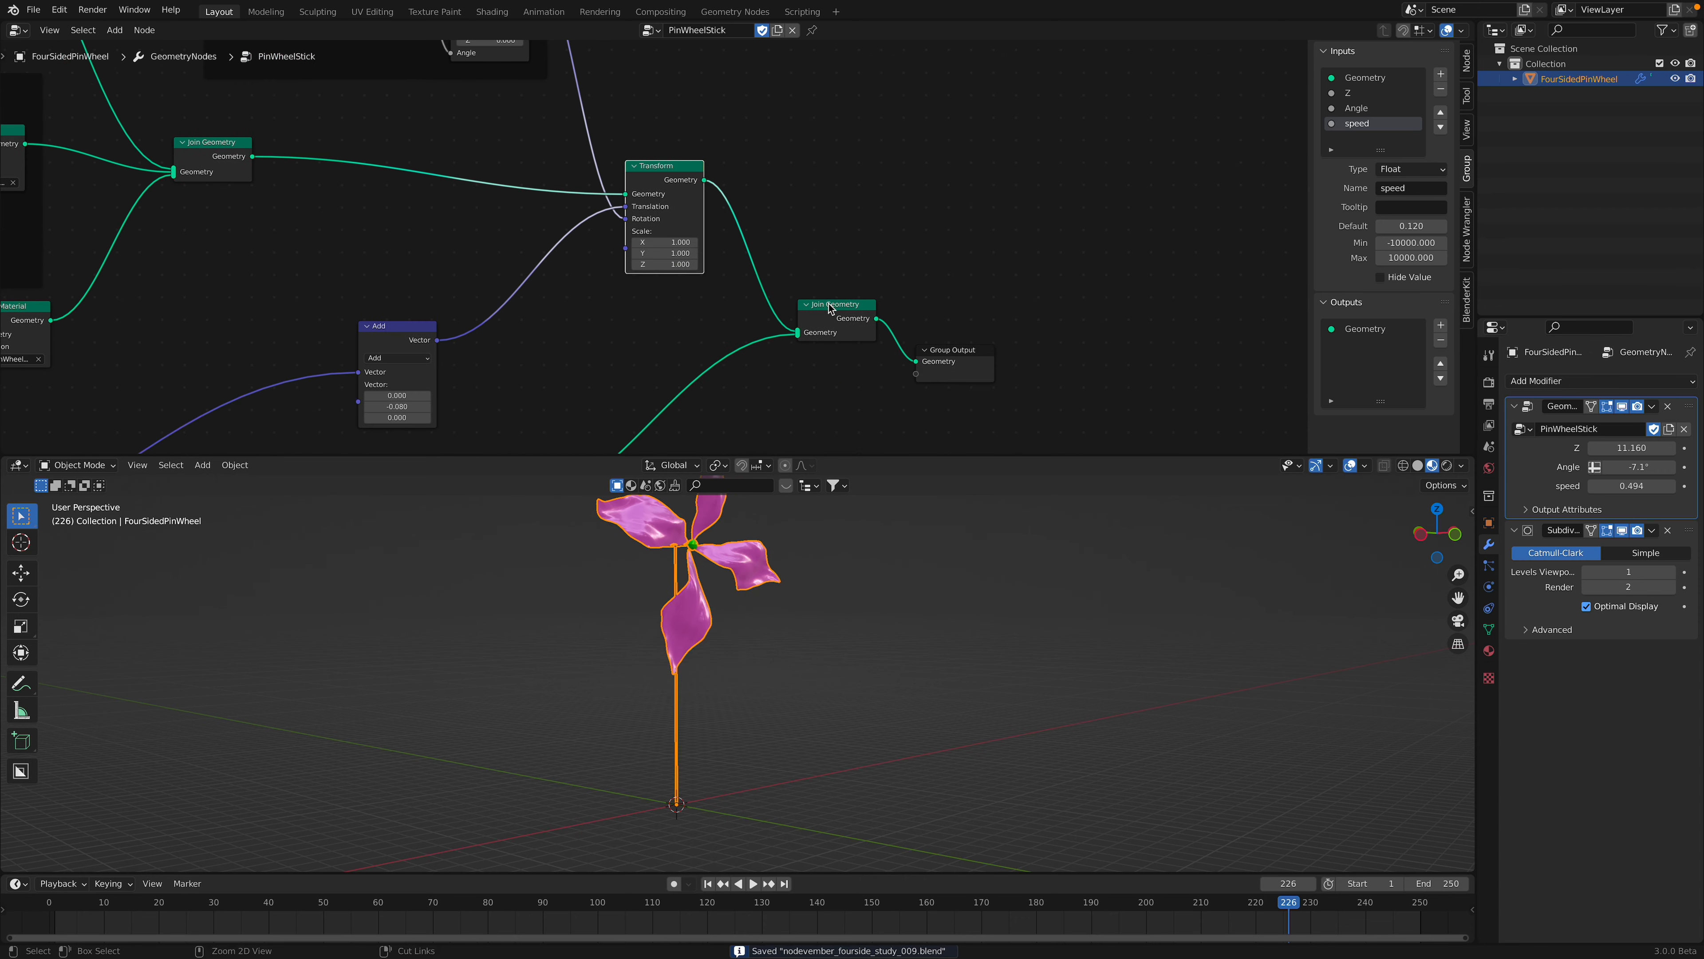
- Align the final Join Geometry and Group Output nodes after the Transform node
left_click_drag(830, 305, 815, 328)
left_click_drag(964, 353, 983, 315)
left_click_drag(832, 332, 831, 326)
- Set the Curve Circle radius of the upright stick to 0.14 m and inspect its thickness up close
scroll(795, 248, "down", 3)
middle_click_drag(795, 248, 818, 166)
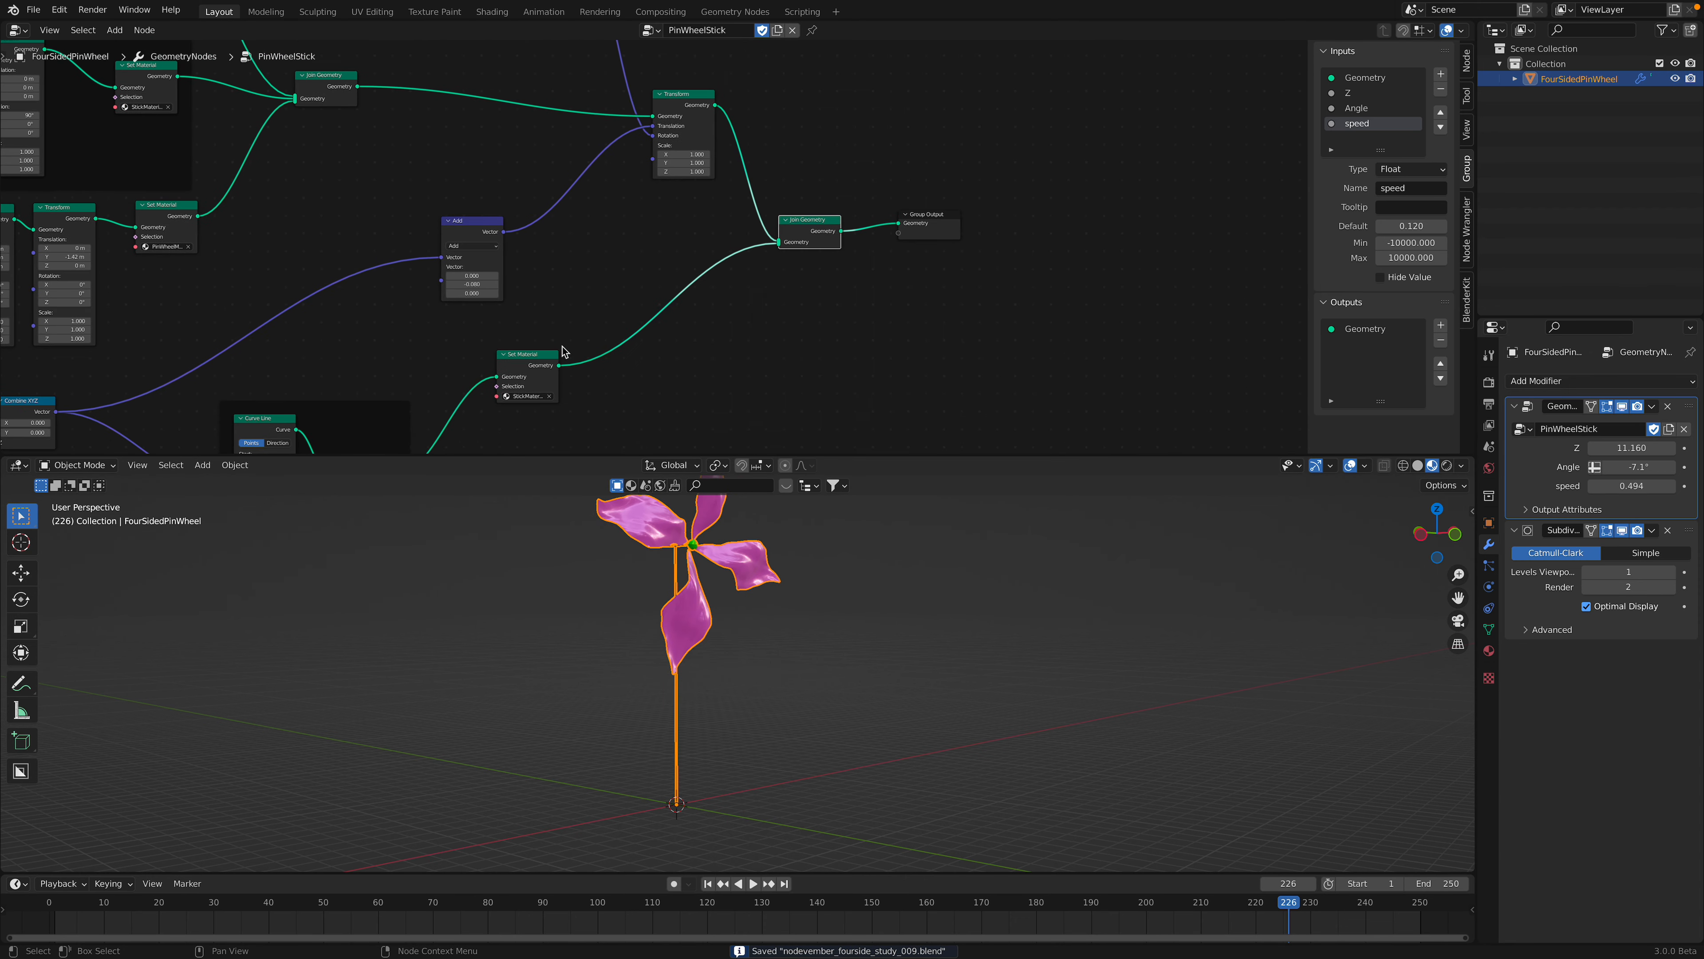
middle_click_drag(563, 351, 789, 191)
middle_click_drag(459, 235, 711, 187)
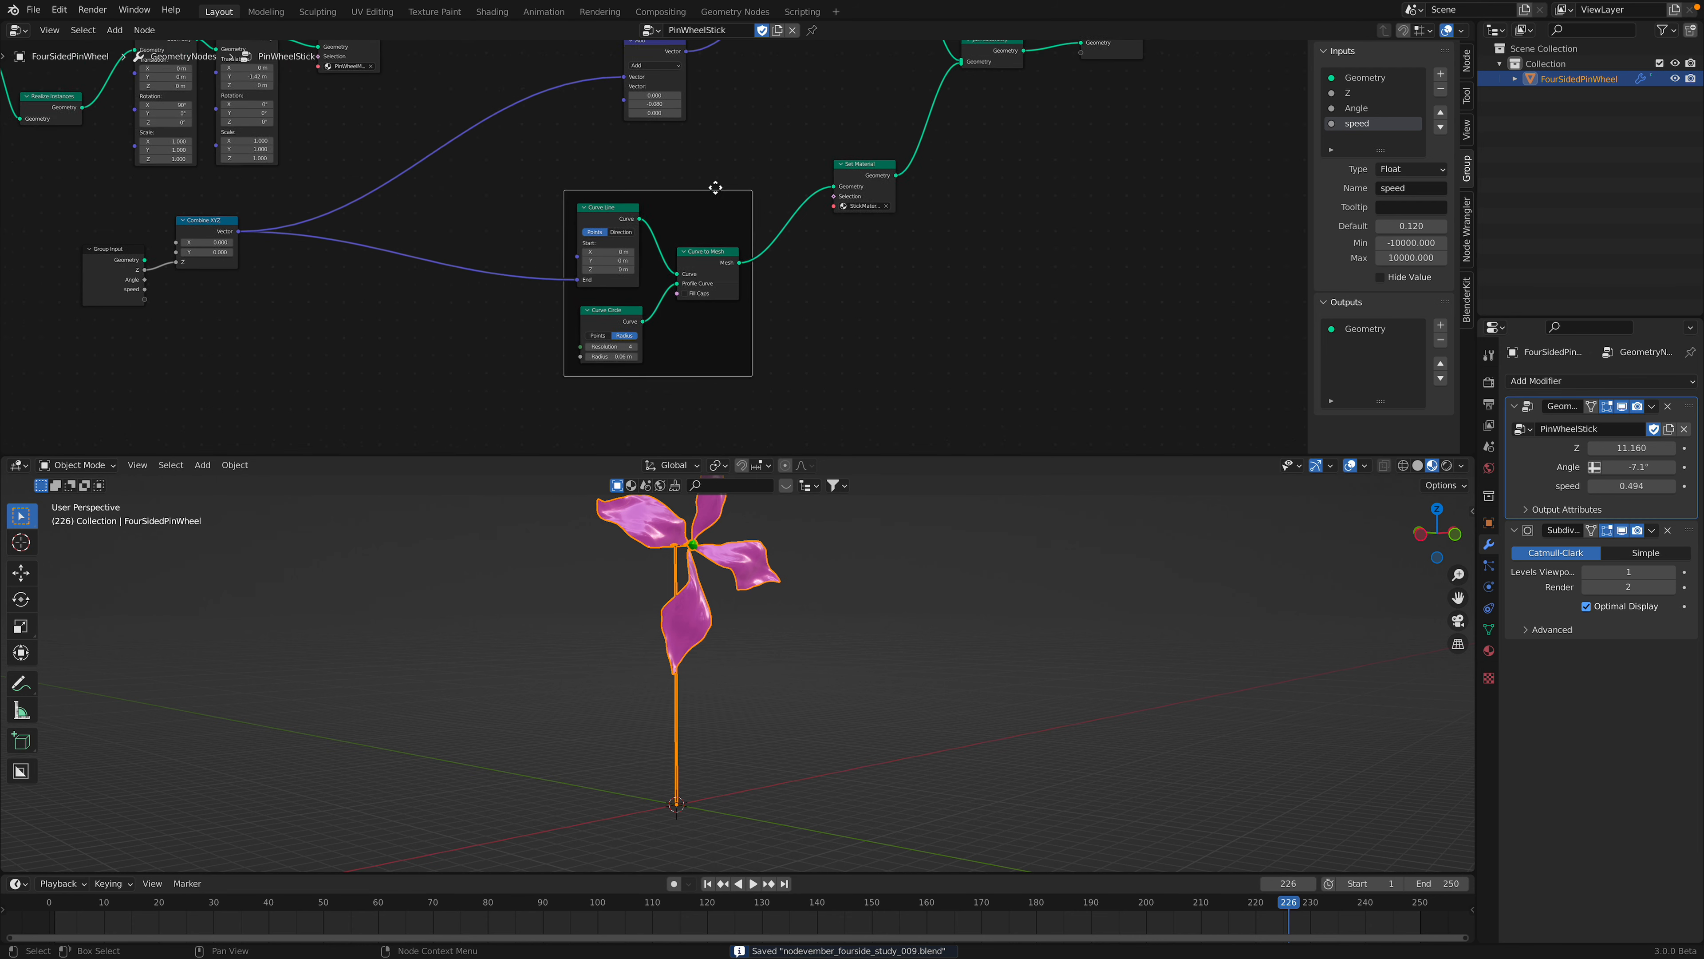
scroll(712, 186, "up", 2)
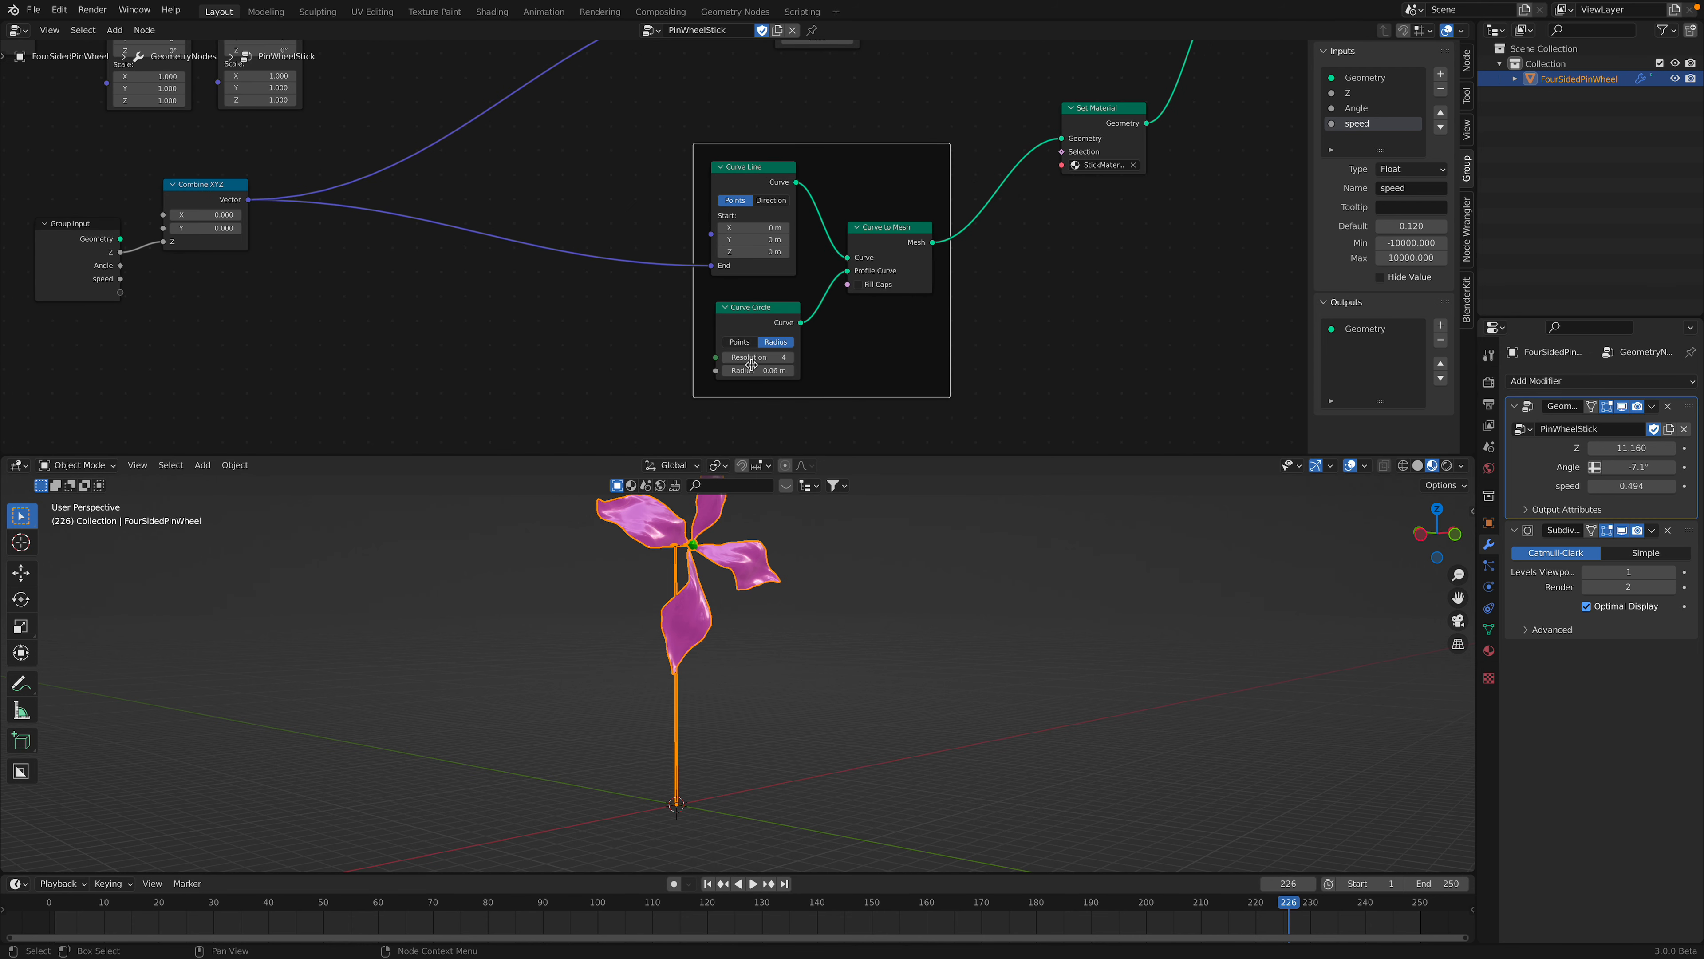
middle_click_drag(792, 584, 816, 655, "shift")
scroll(863, 651, "up", 2)
scroll(875, 631, "up", 2)
key("space")
key("space")
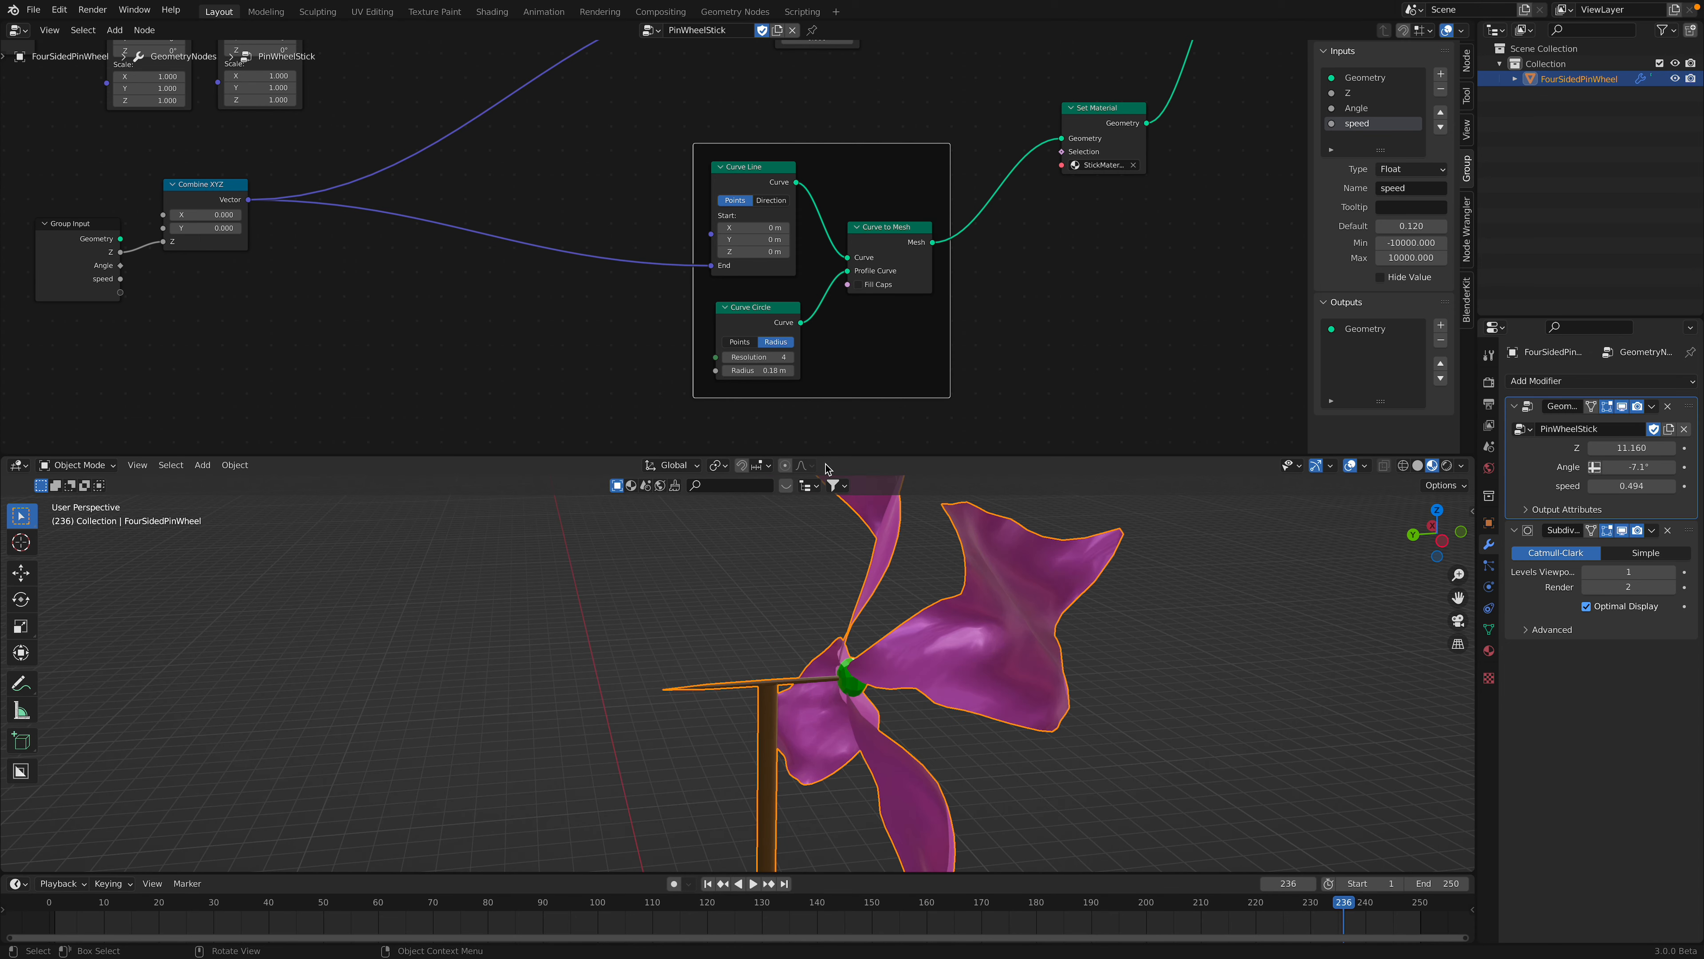
mouse_move(758, 370)
left_mouse_down()
mouse_move(802, 369)
mouse_move(758, 370)
left_mouse_up()
scroll(819, 713, "up", 10)
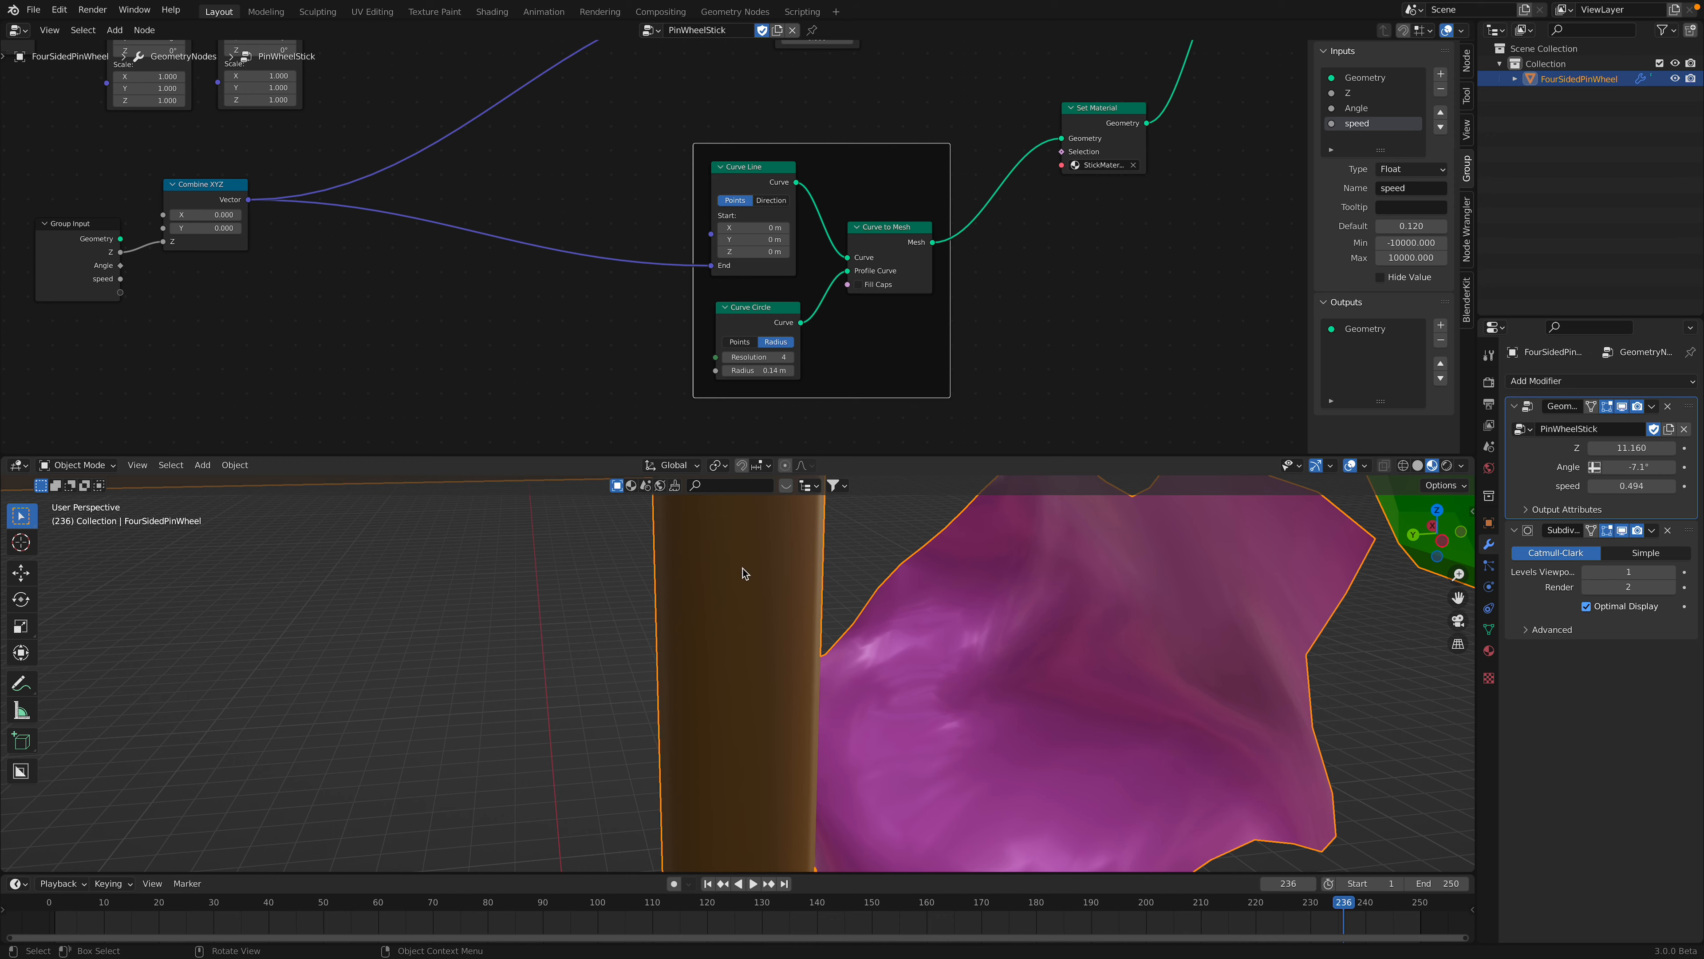
scroll(744, 574, "down", 2)
scroll(772, 578, "down", 8)
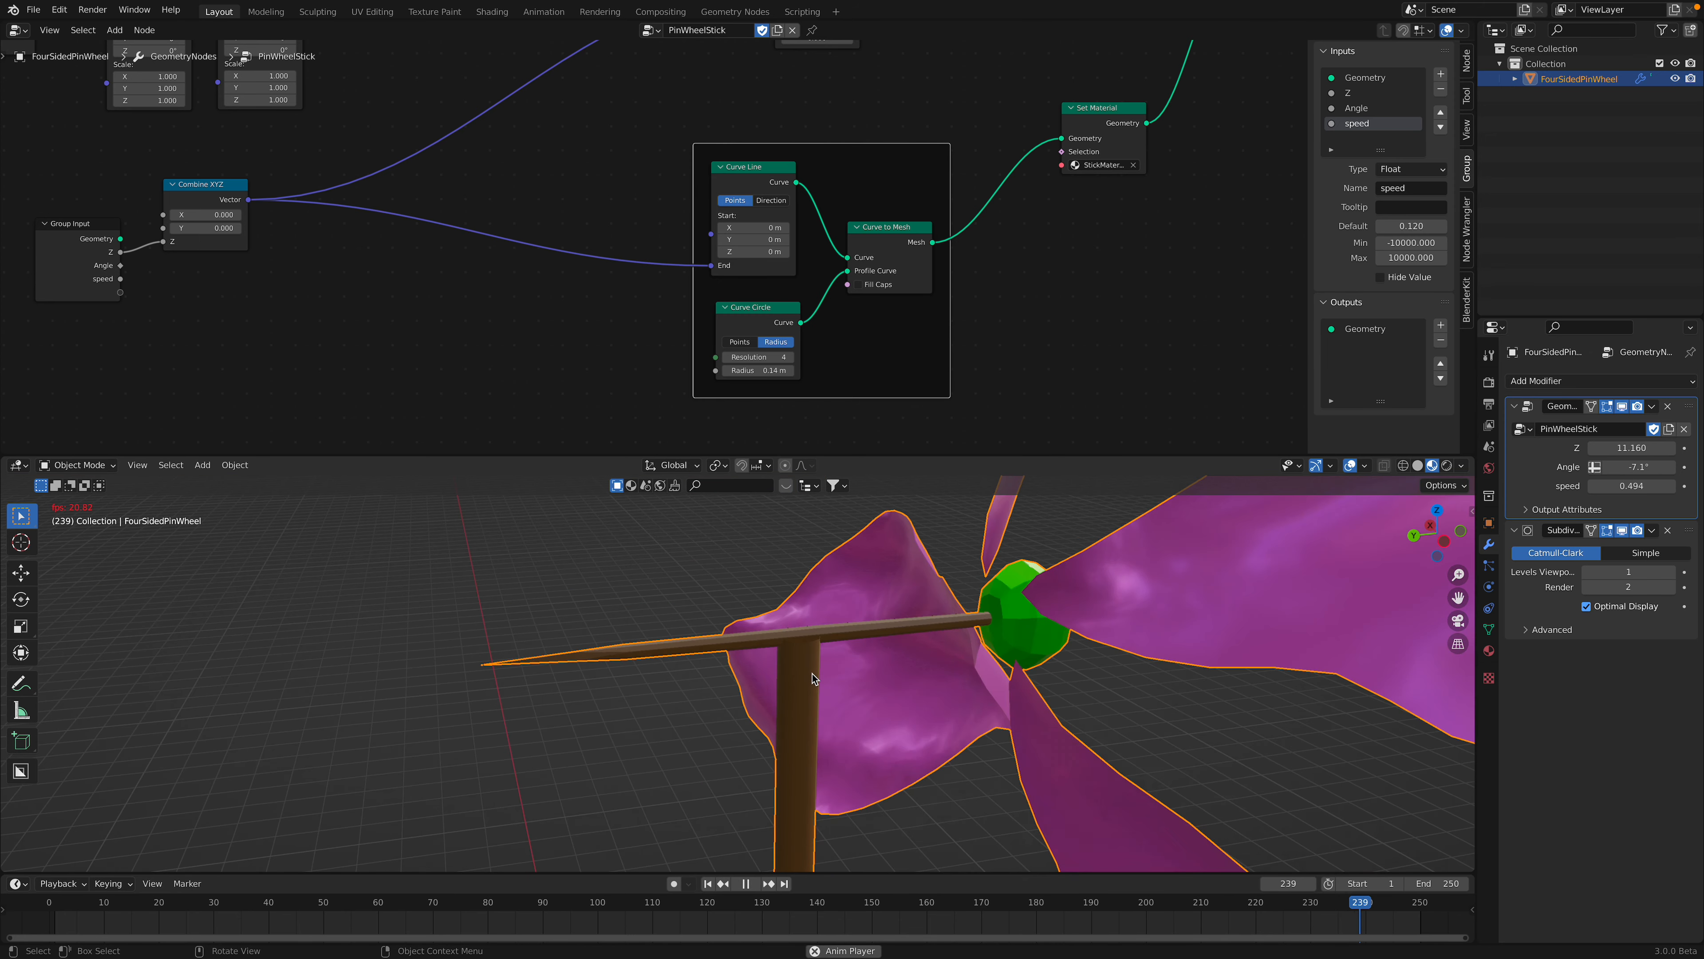
- Check the upright stick and its joint with the axle in playback and from several angles, saving the file
key("space")
key("space")
key("ctrl+s")
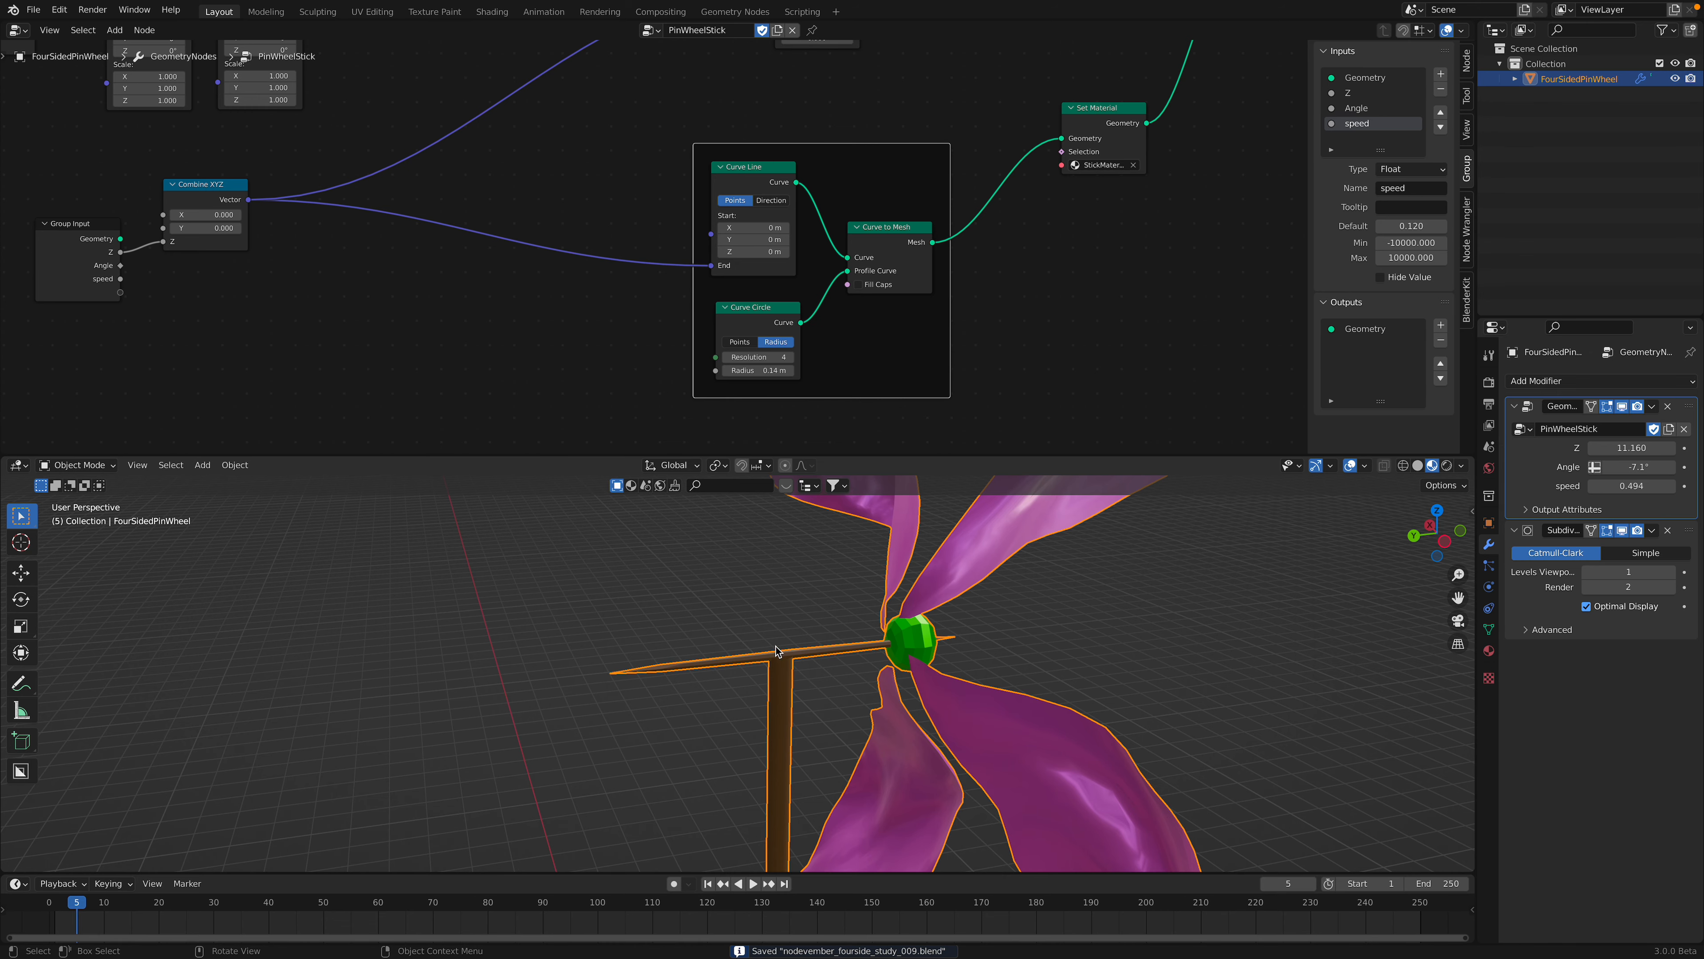
middle_click_drag(788, 680, 793, 674)
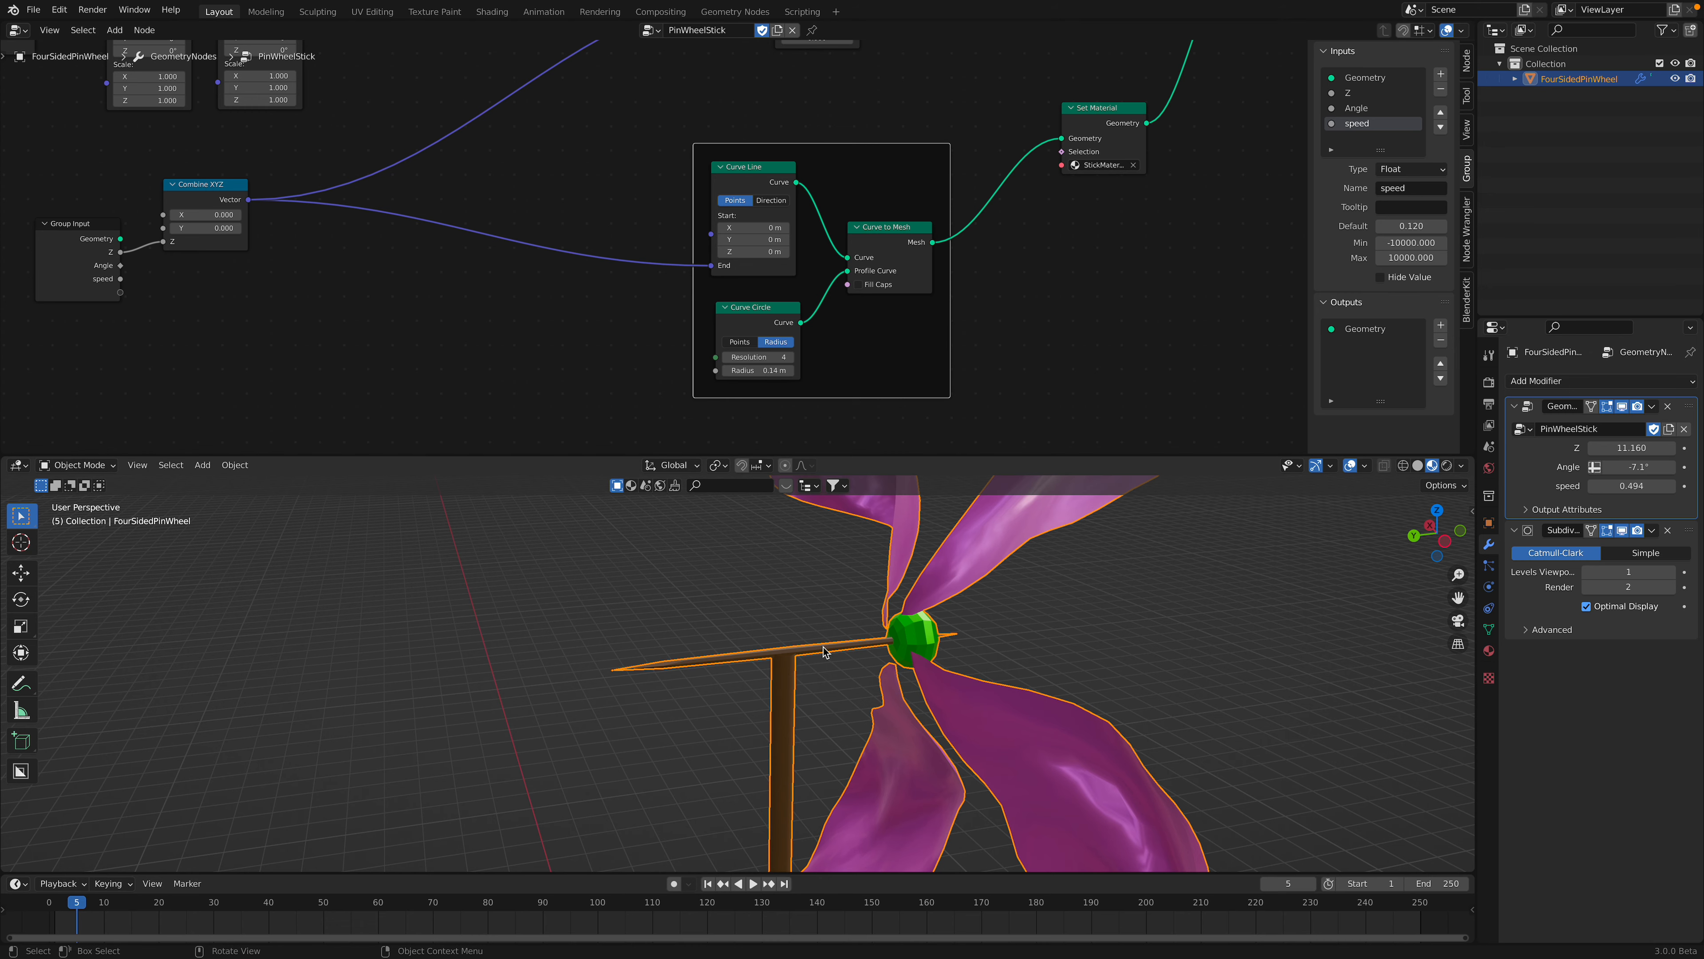
middle_click_drag(826, 660, 879, 710)
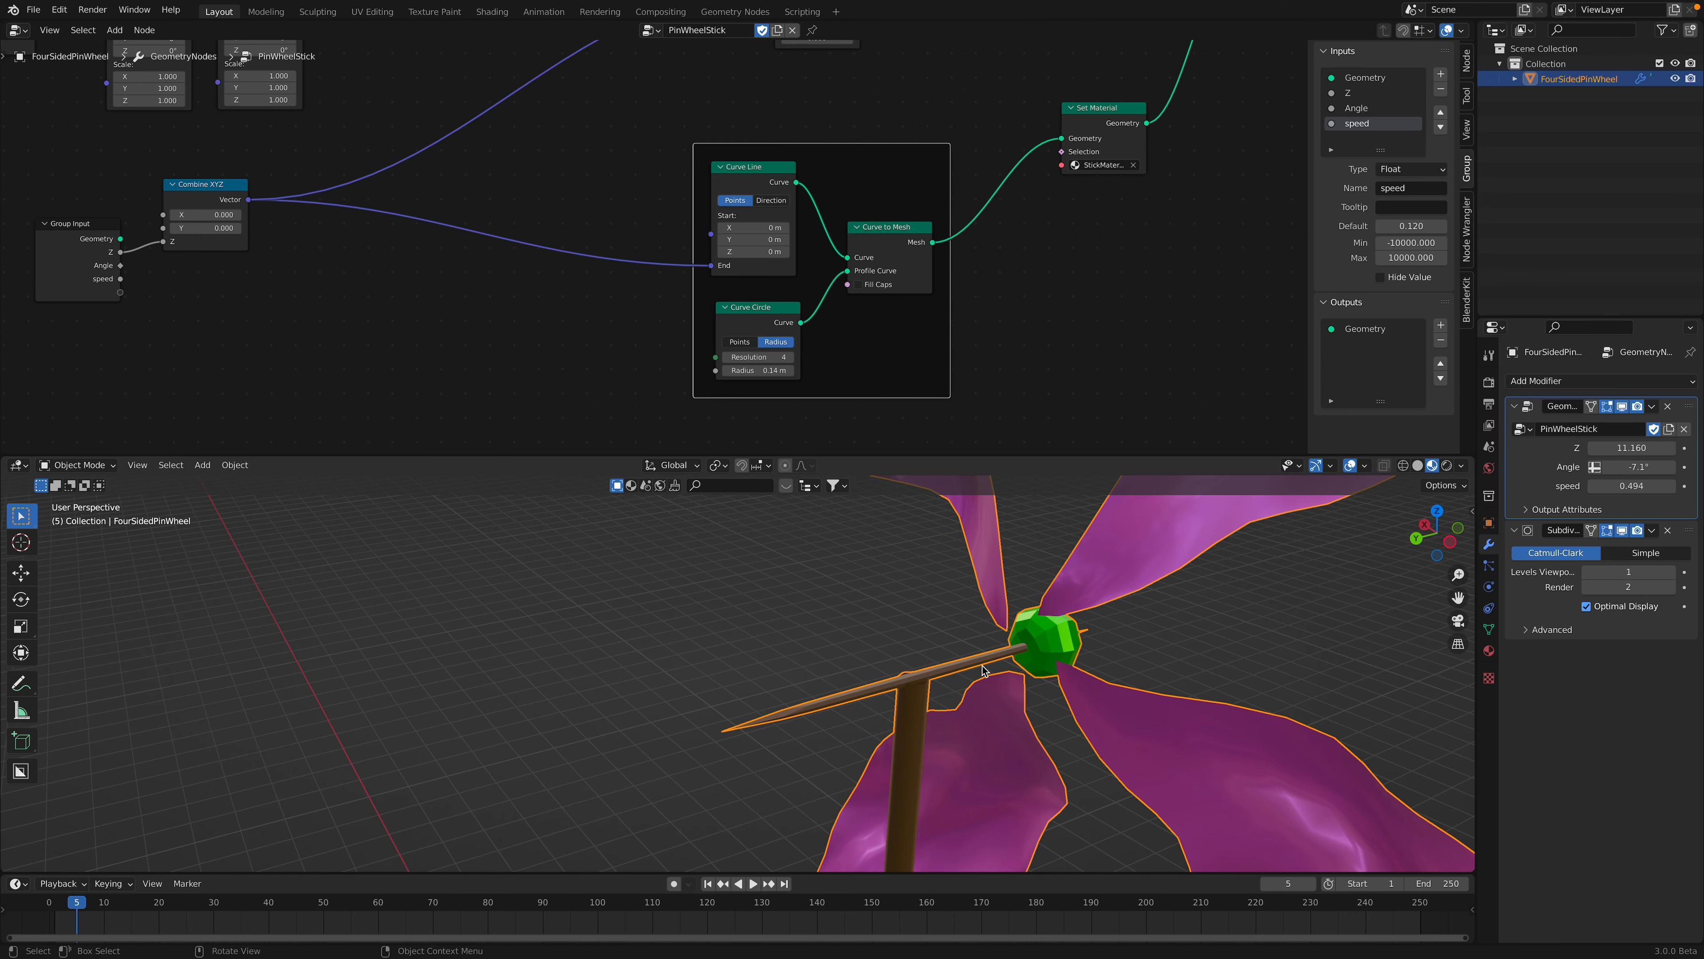
middle_click_drag(887, 724, 905, 721)
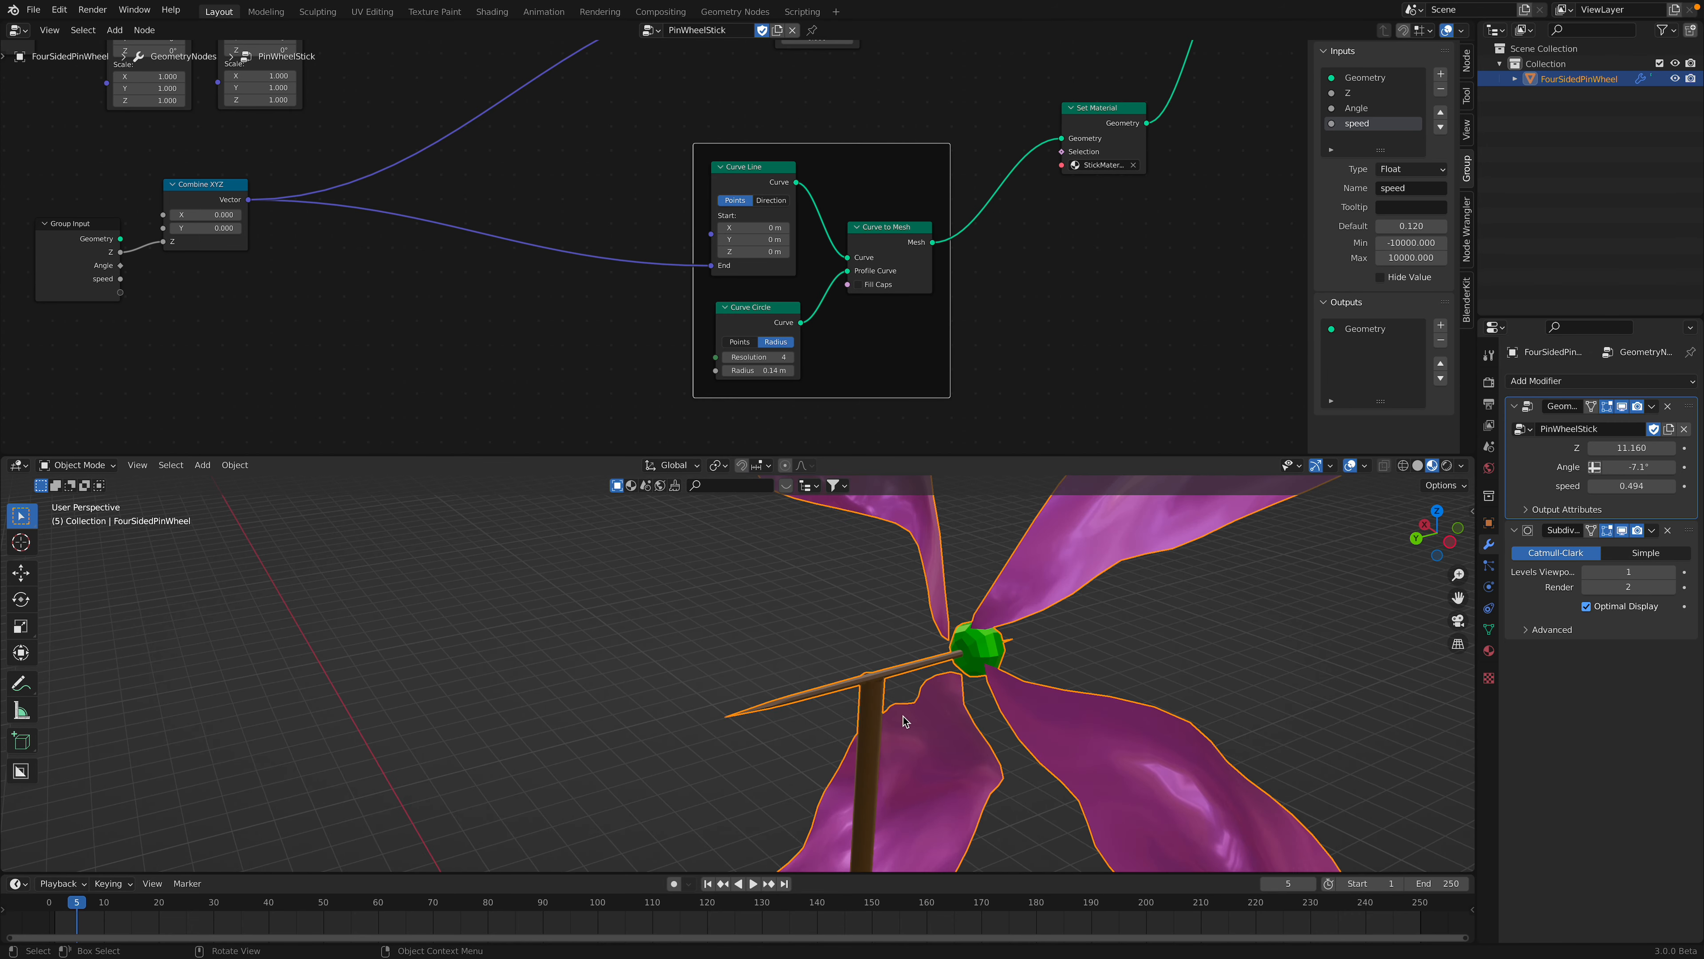
middle_click_drag(863, 691, 758, 654)
key("ctrl+s")
- Move the vector Add node and set its vector's Y to -0.120 and Z to -0.200
middle_click_drag(333, 82, 448, 209)
middle_click_drag(344, 171, 453, 208)
middle_click_drag(391, 94, 527, 205)
scroll(527, 205, "up", 3)
middle_click_drag(834, 151, 472, 339)
left_click_drag(672, 155, 678, 183)
middle_click_drag(893, 224, 717, 200)
middle_click_drag(818, 191, 783, 221)
middle_click_drag(764, 348, 740, 186)
left_click_drag(618, 216, 611, 208)
mouse_move(608, 301)
left_mouse_down()
mouse_move(592, 301)
mouse_move(627, 314)
mouse_move(594, 314)
left_mouse_up()
- Nudge the vector Add node, enclose it in its own frame and save the file
mouse_move(623, 212)
left_mouse_down()
mouse_move(618, 239)
mouse_move(603, 207)
left_mouse_up()
key("ctrl+j")
key("ctrl+s")
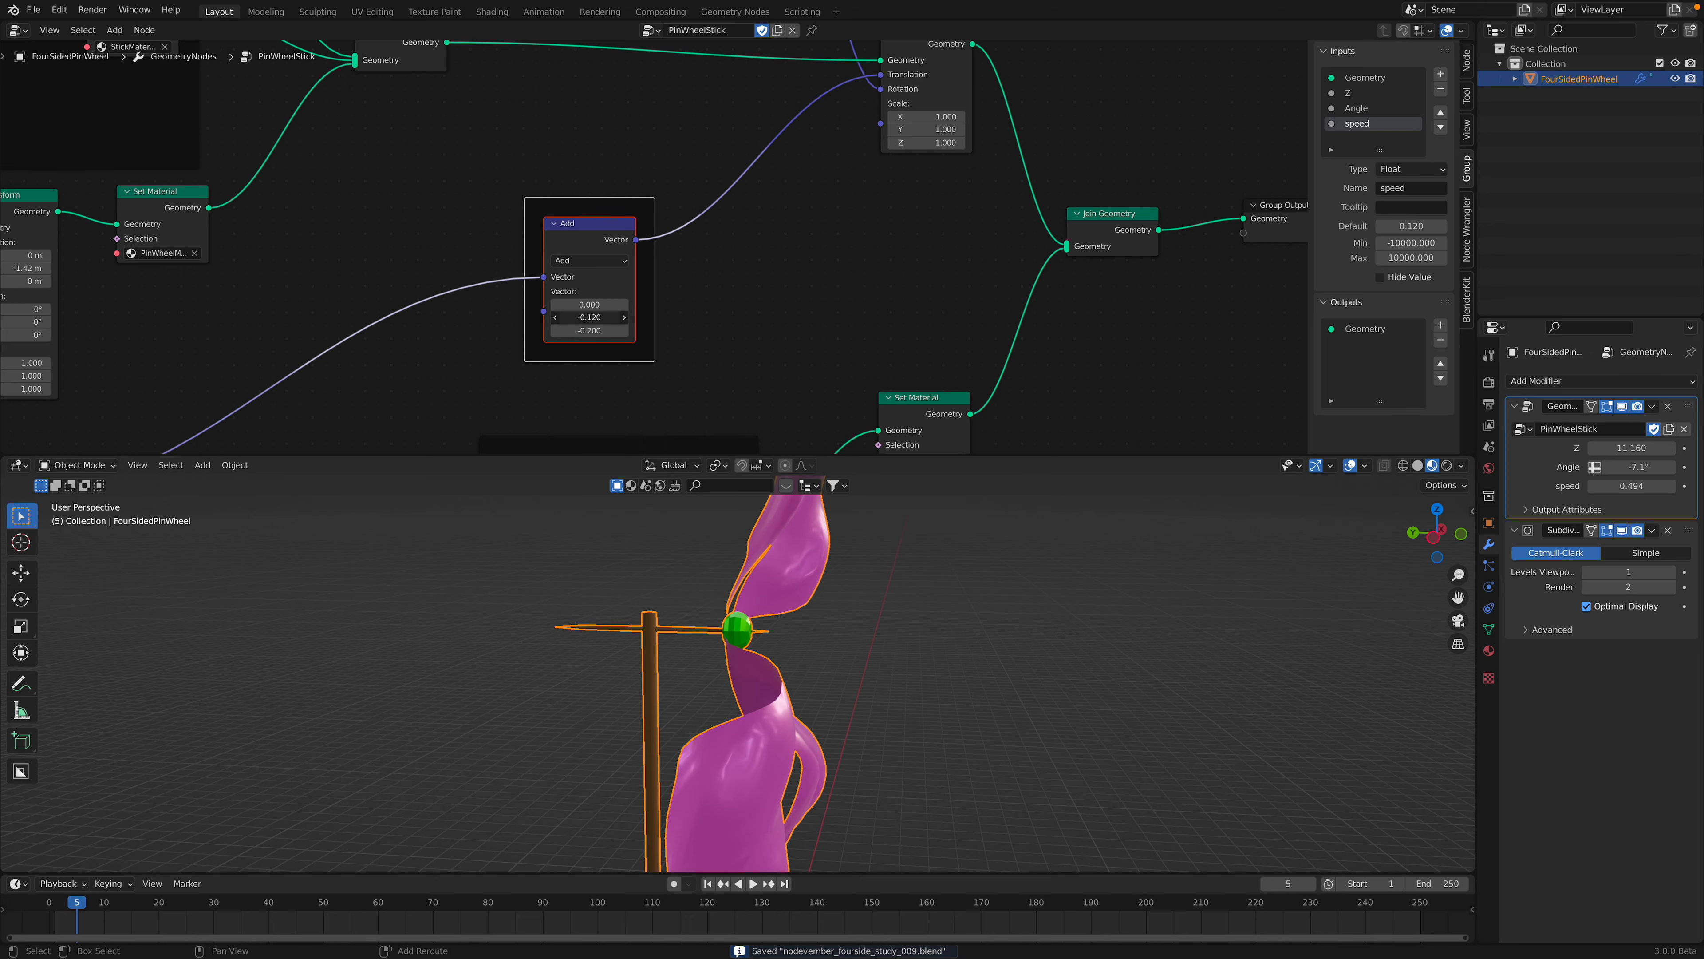
- Set the Add node's Z offset to -0.300, then deselect the pinwheel and view it in playback
left_click_drag(591, 330, 582, 330)
key("space")
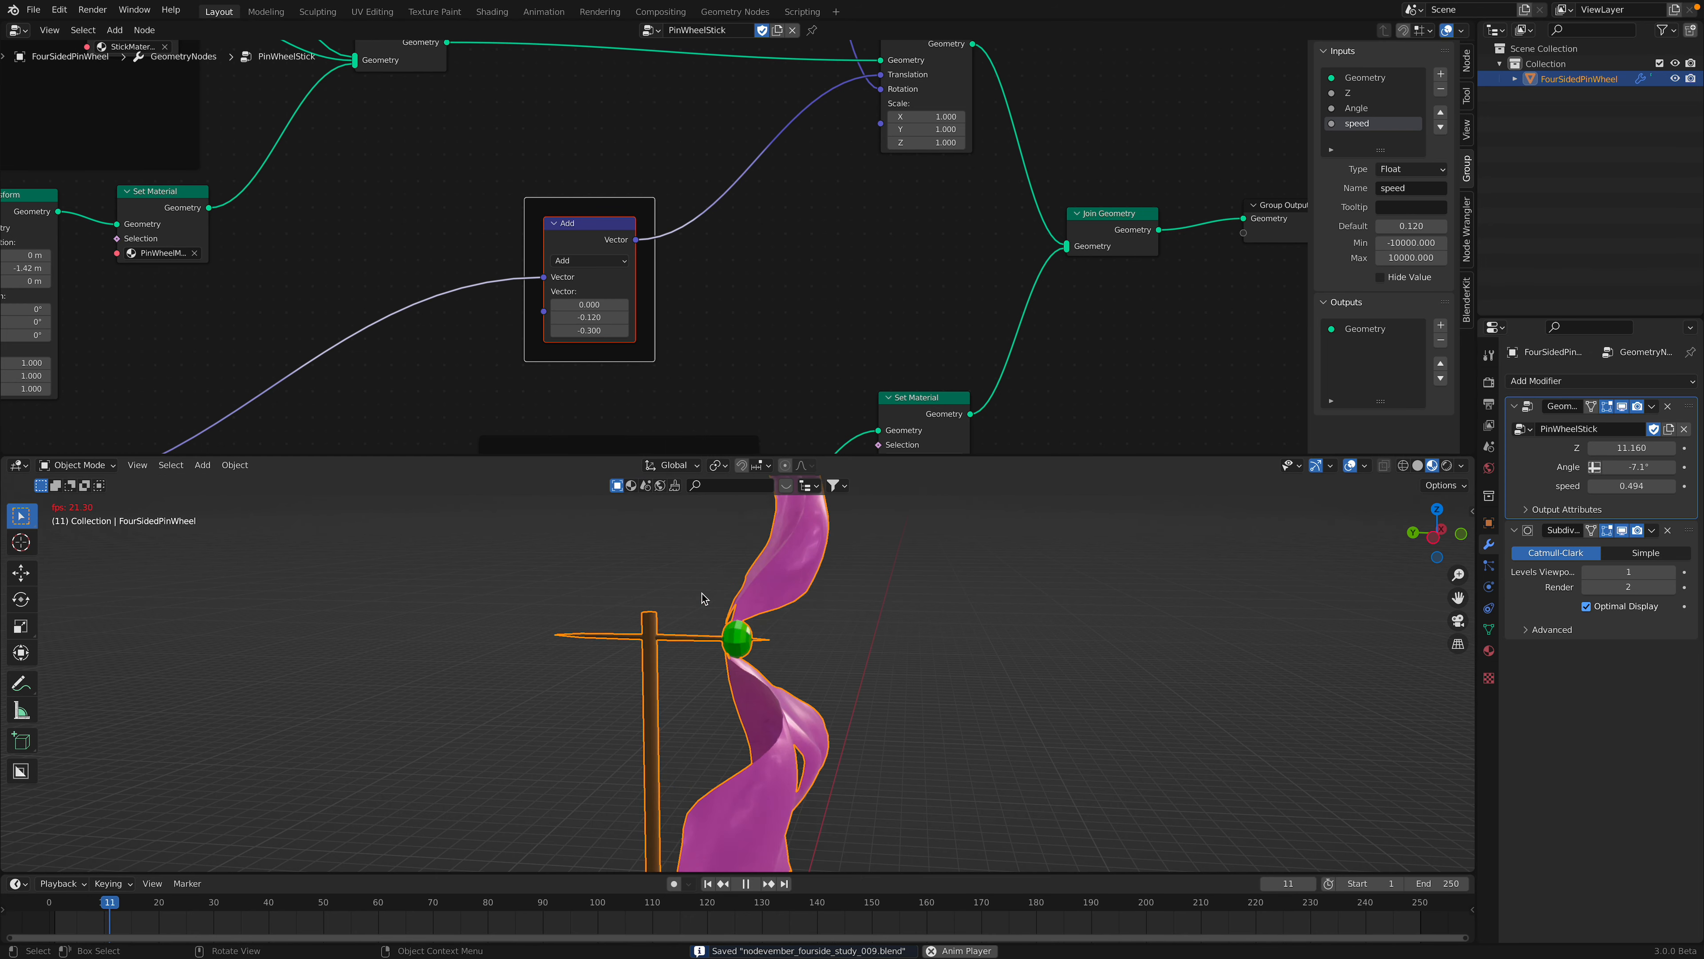
mouse_move(678, 586)
middle_mouse_down()
mouse_move(1019, 592)
mouse_move(696, 608)
middle_mouse_up()
left_click(672, 564)
key("space")
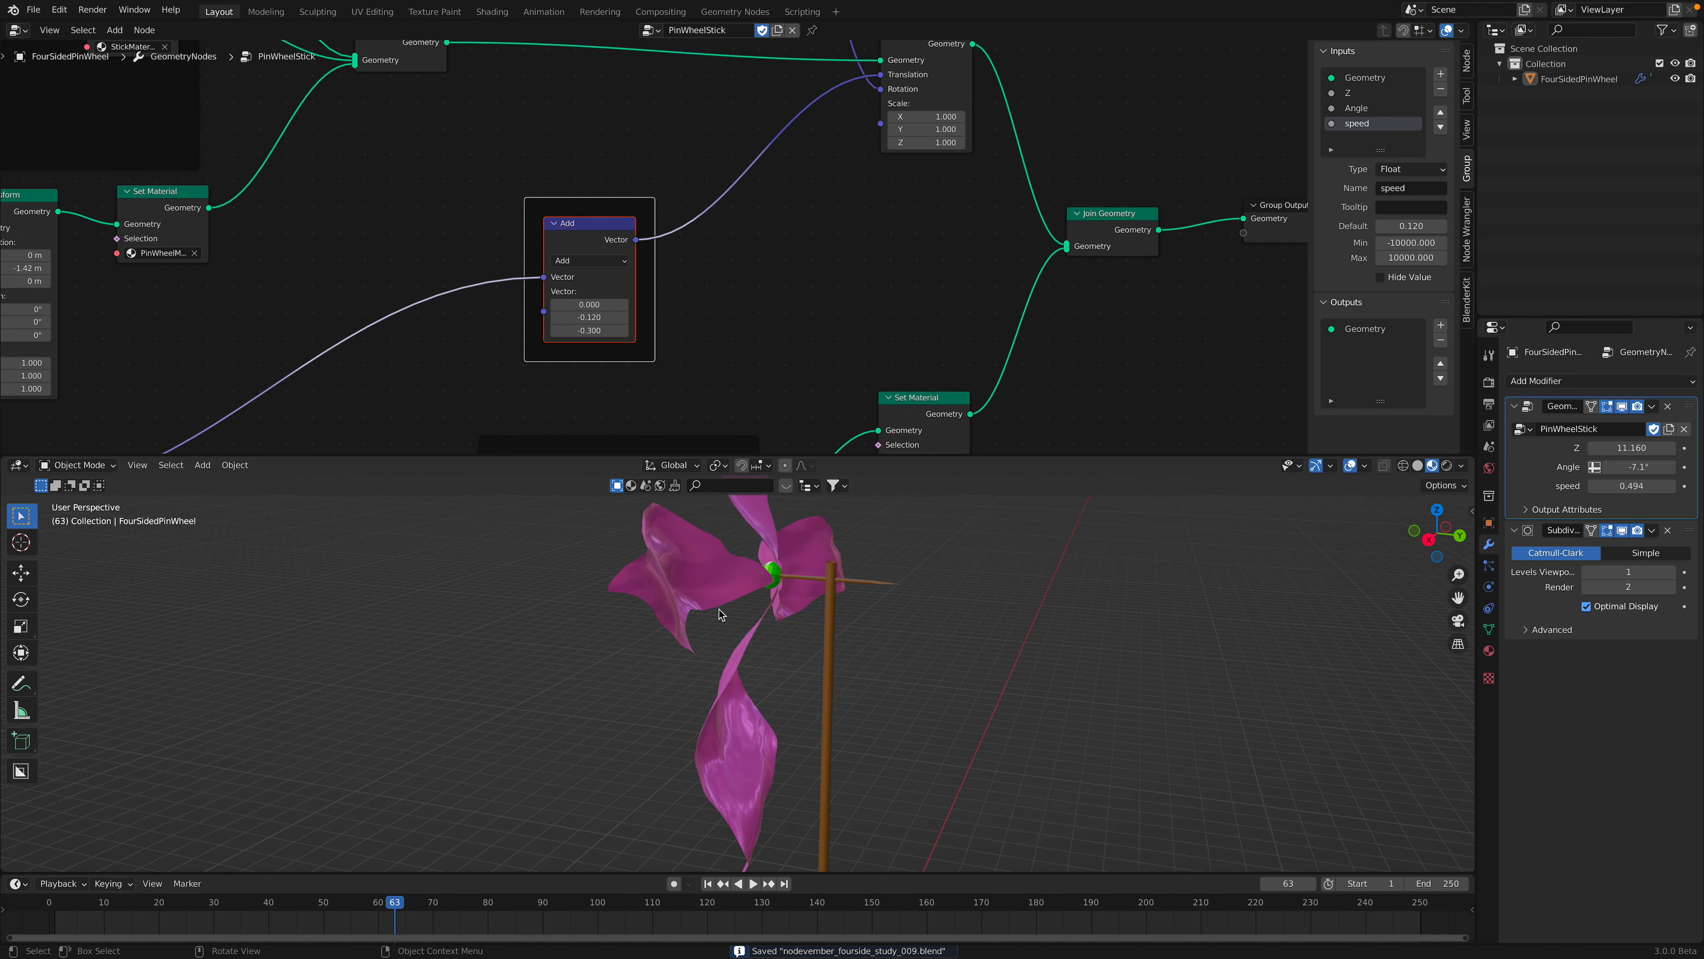